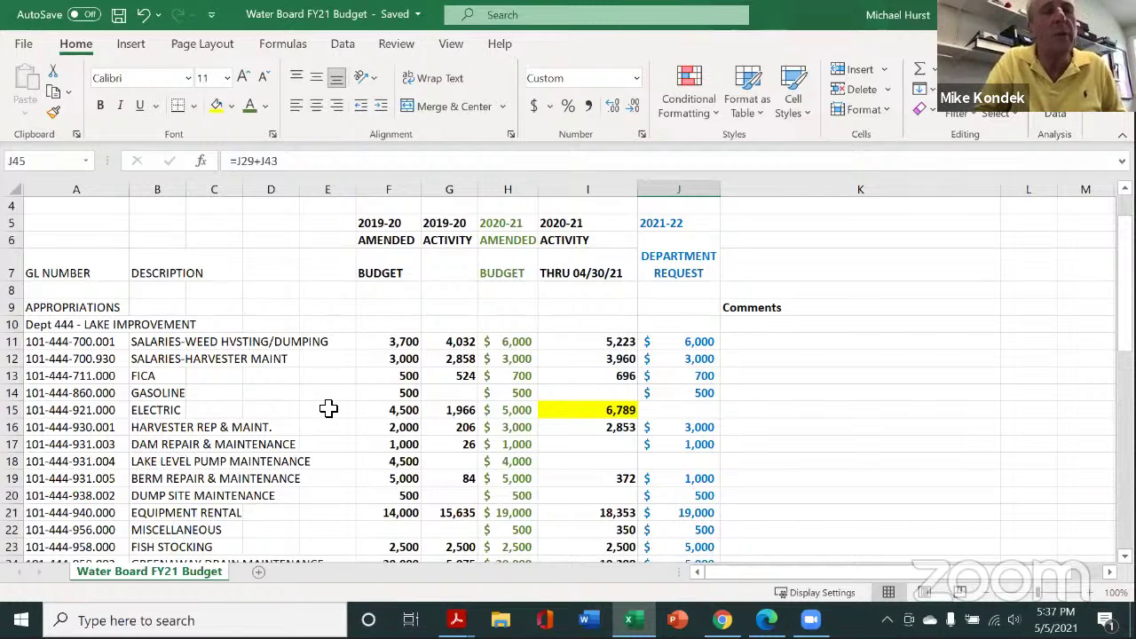
Step: Highlight the Dept 444 - LAKE IMPROVEMENT and Dept 898 - WATER MANAGEMENT BOARD heading rows in yellow
drag(40, 328, 215, 324)
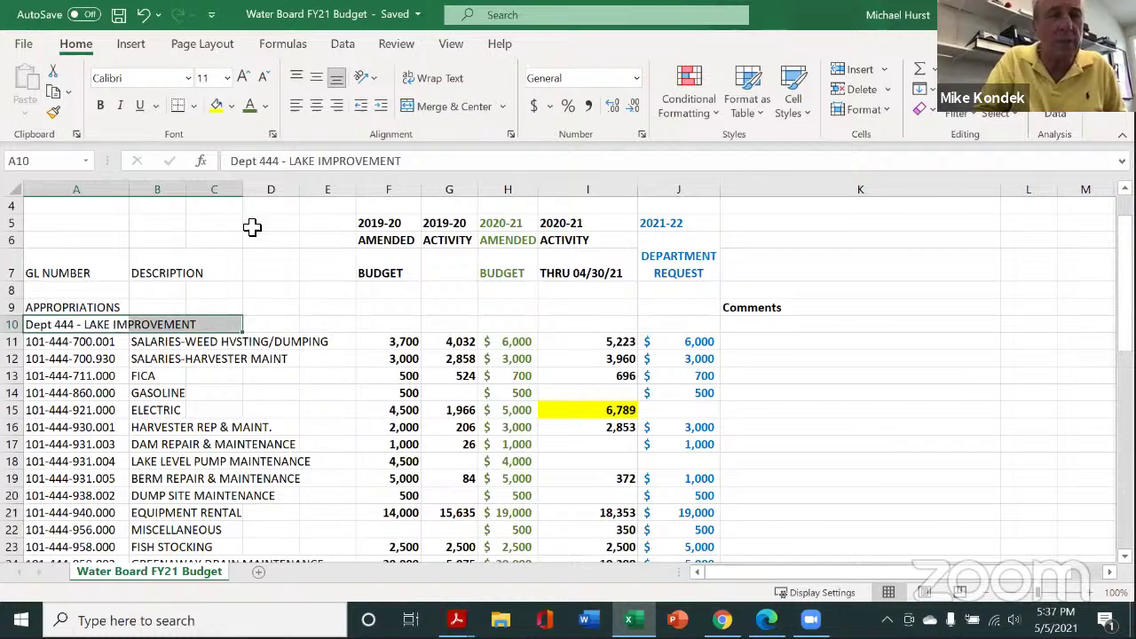
click(214, 113)
scroll(417, 497, down, 4)
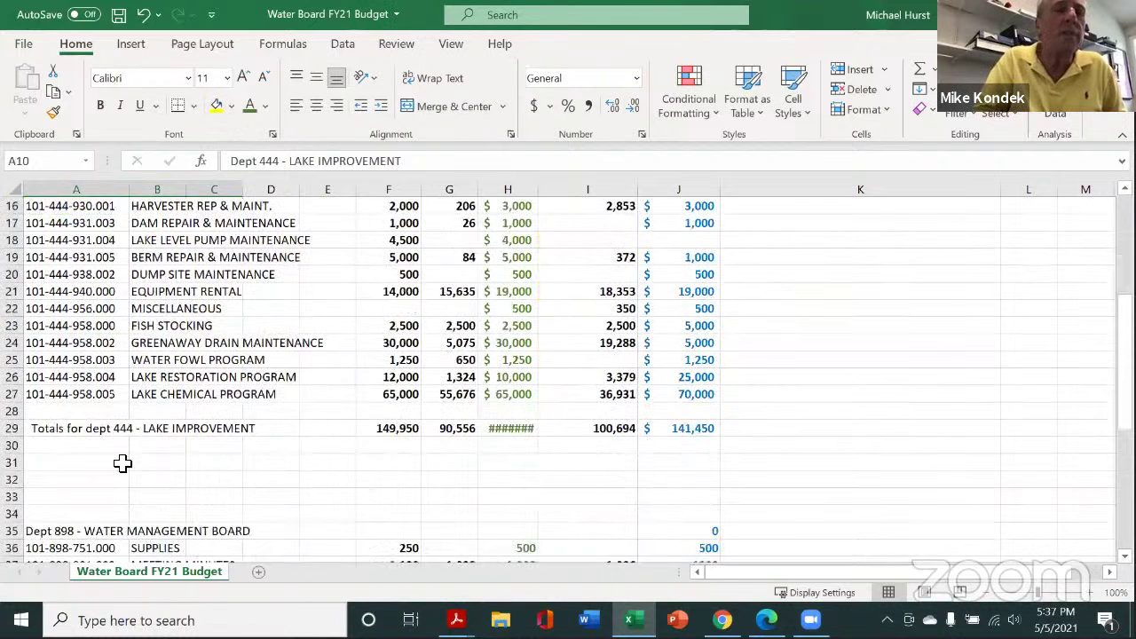
drag(77, 532, 251, 531)
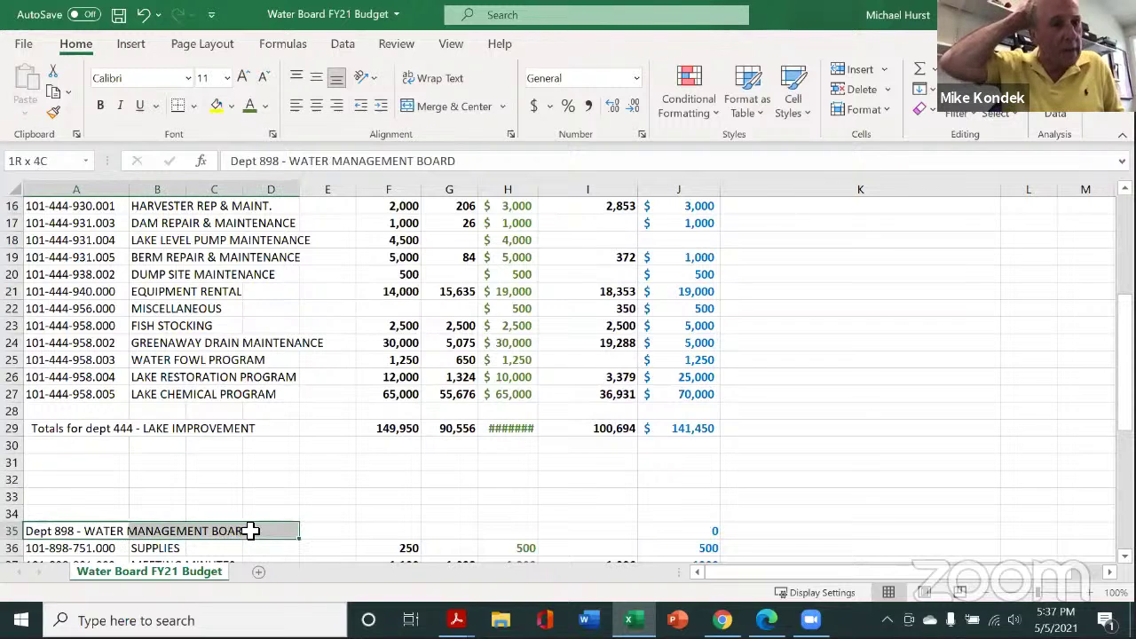
click(216, 105)
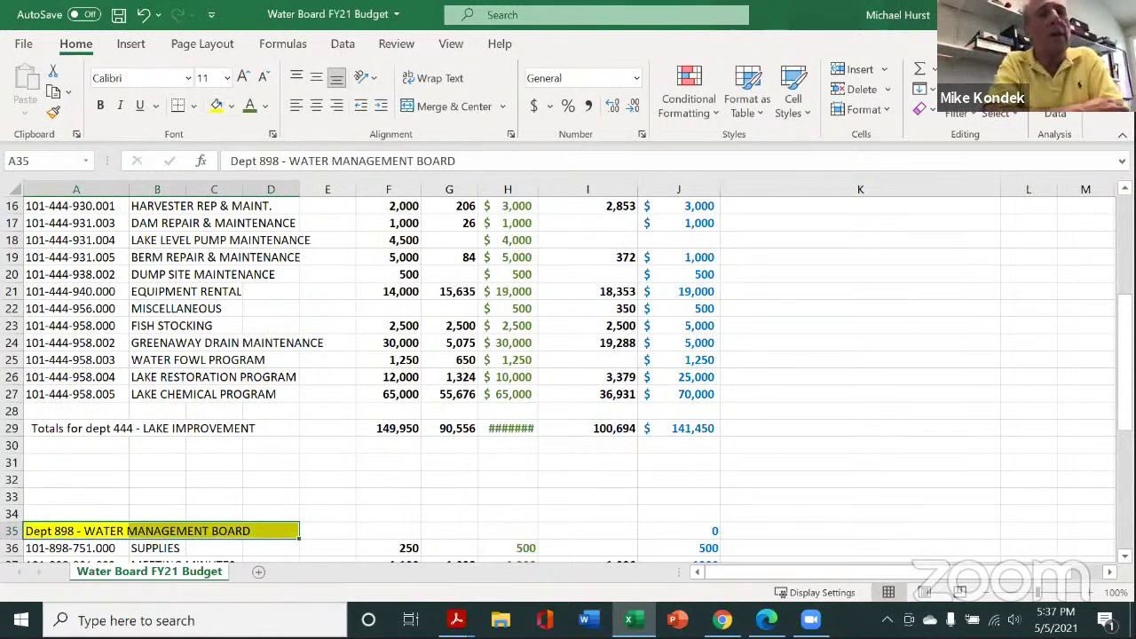
scroll(568, 382, up, 5)
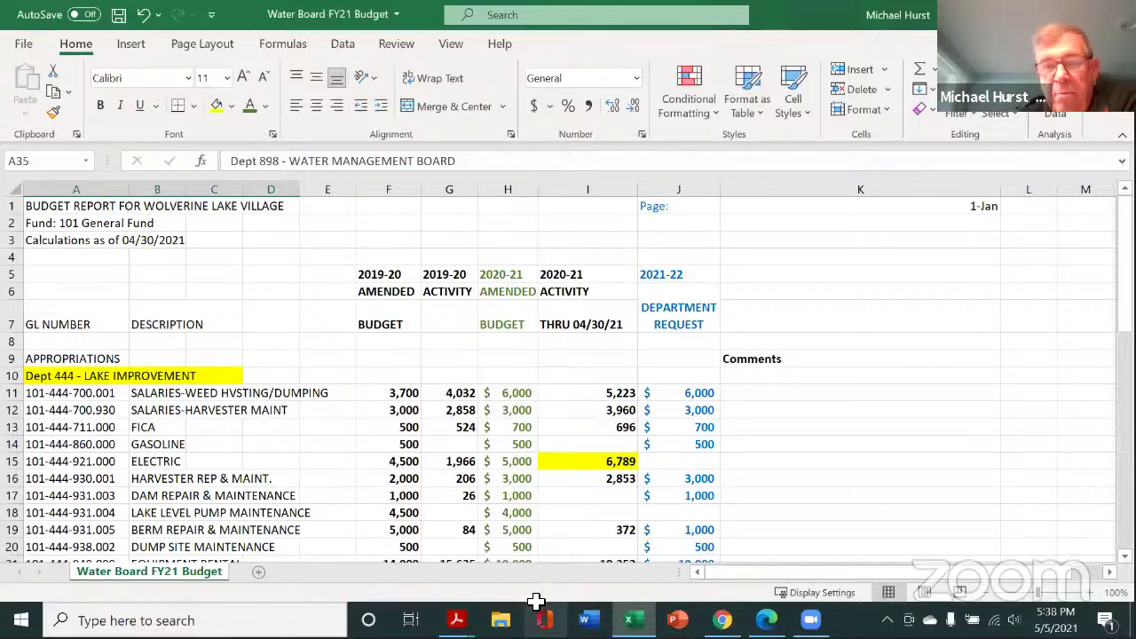
scroll(861, 454, down, 3)
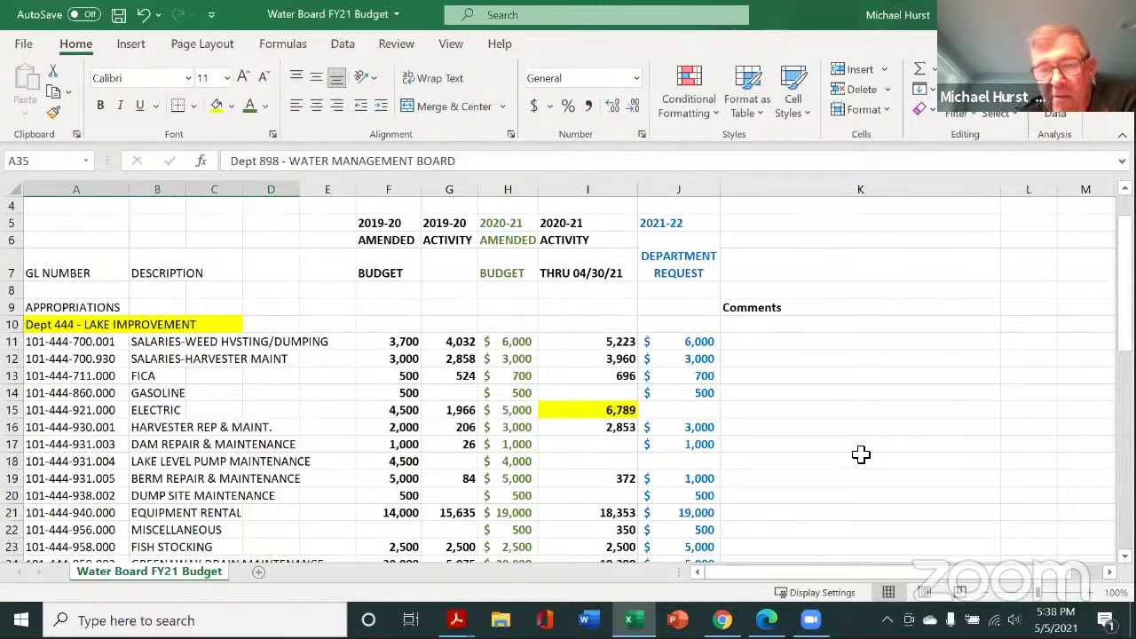
scroll(861, 454, up, 2)
scroll(861, 455, up, 1)
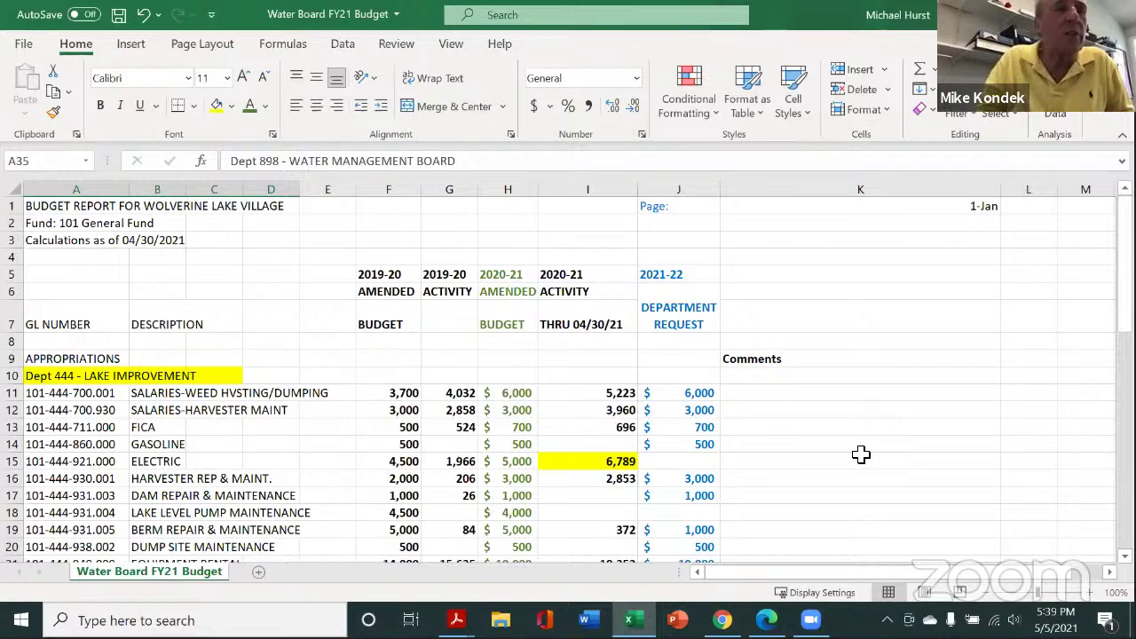
Step: Enter the comment "MK inputs" in K12 for the SALARIES-HARVESTER MAINT line
click(686, 416)
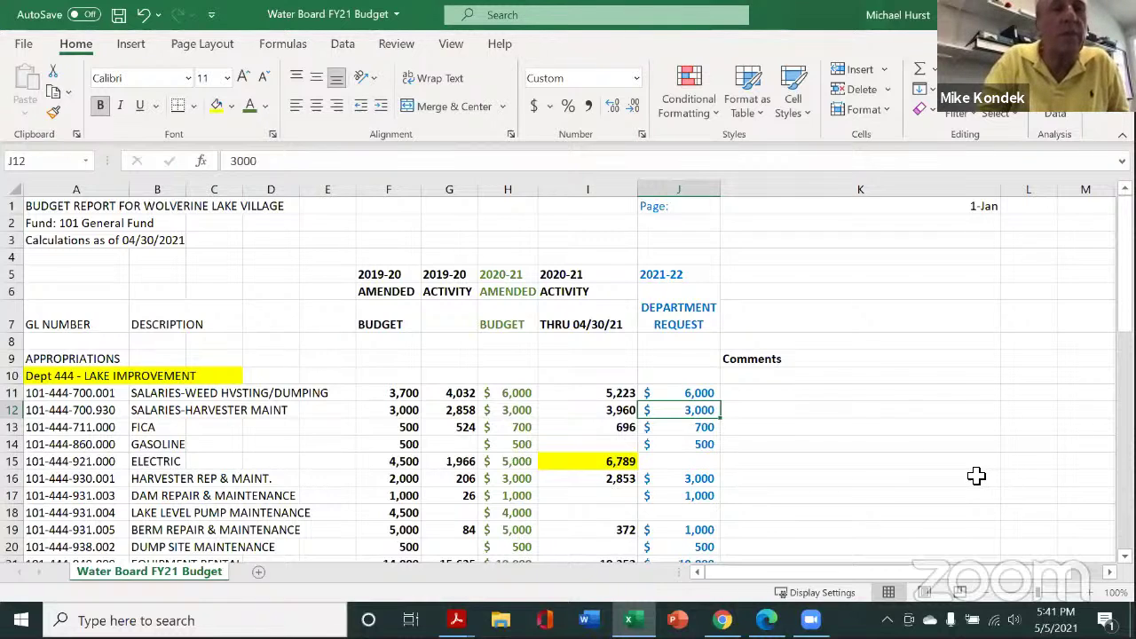
click(783, 414)
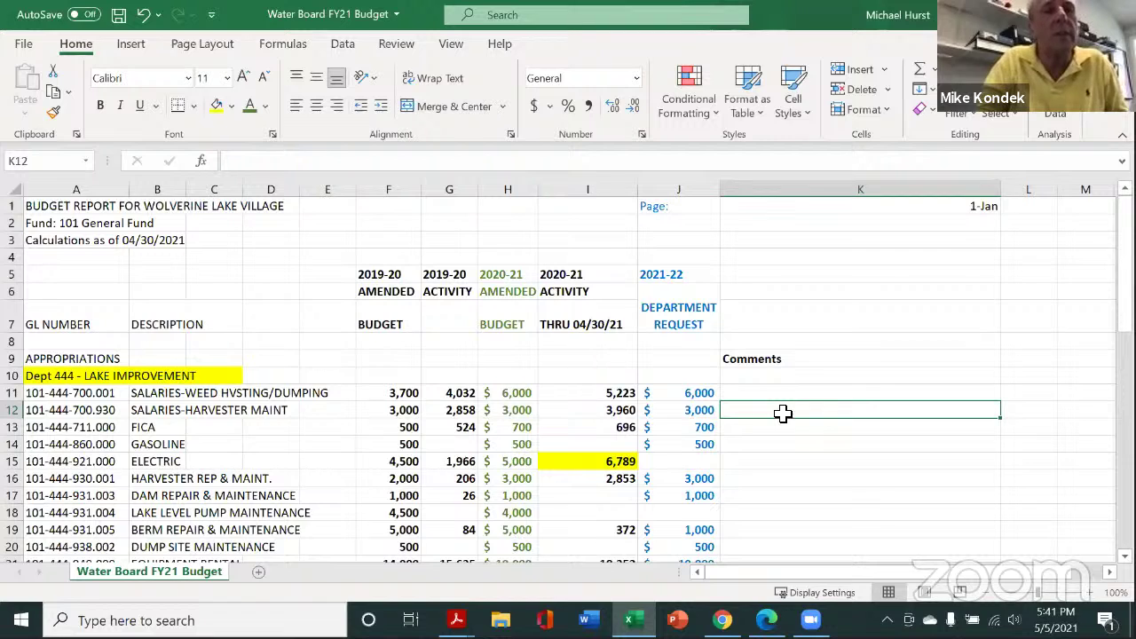
text(MK)
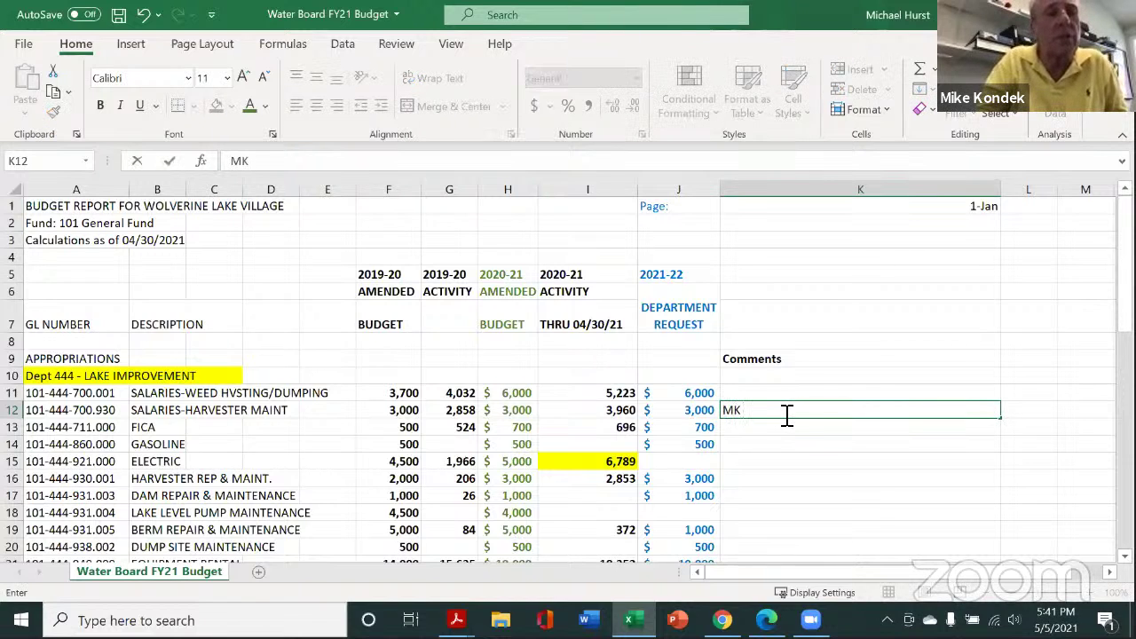
text( input)
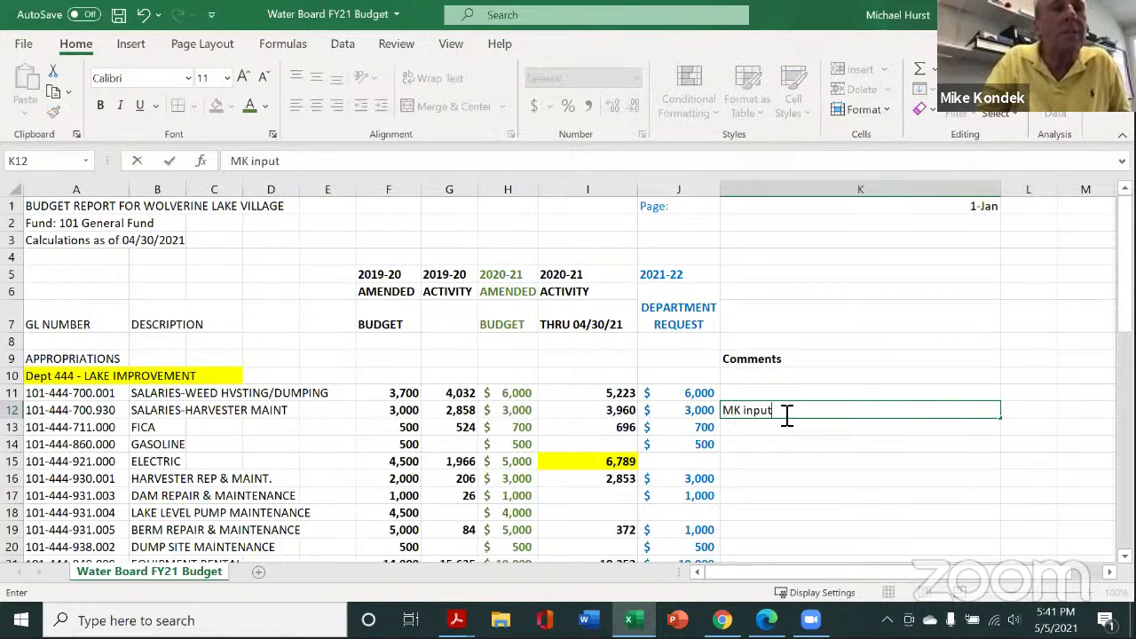
text(s)
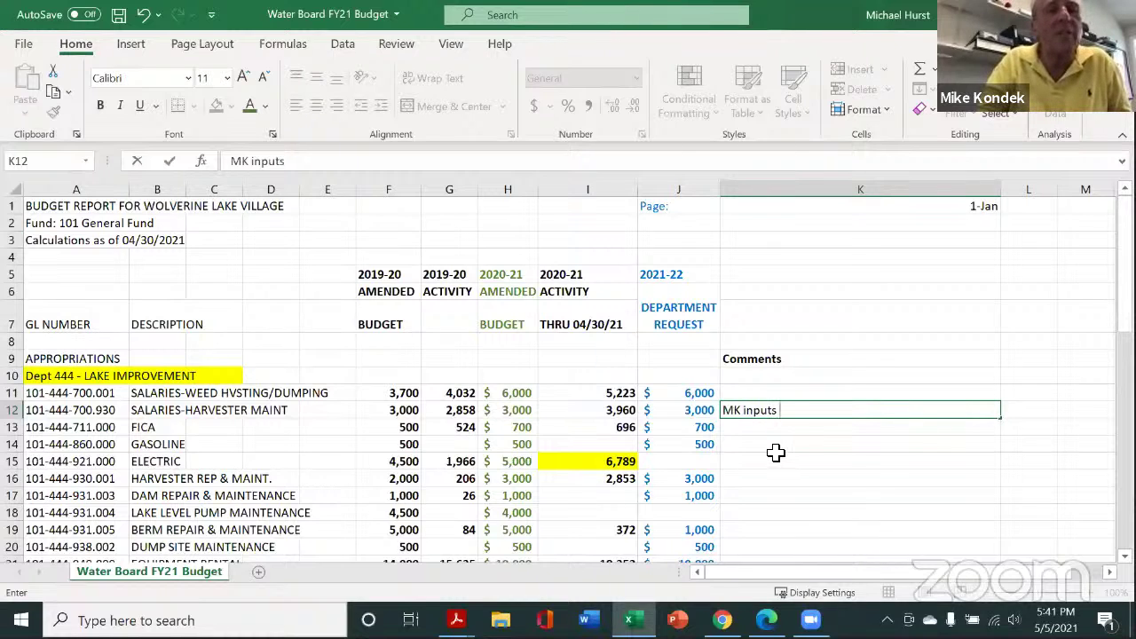
click(754, 429)
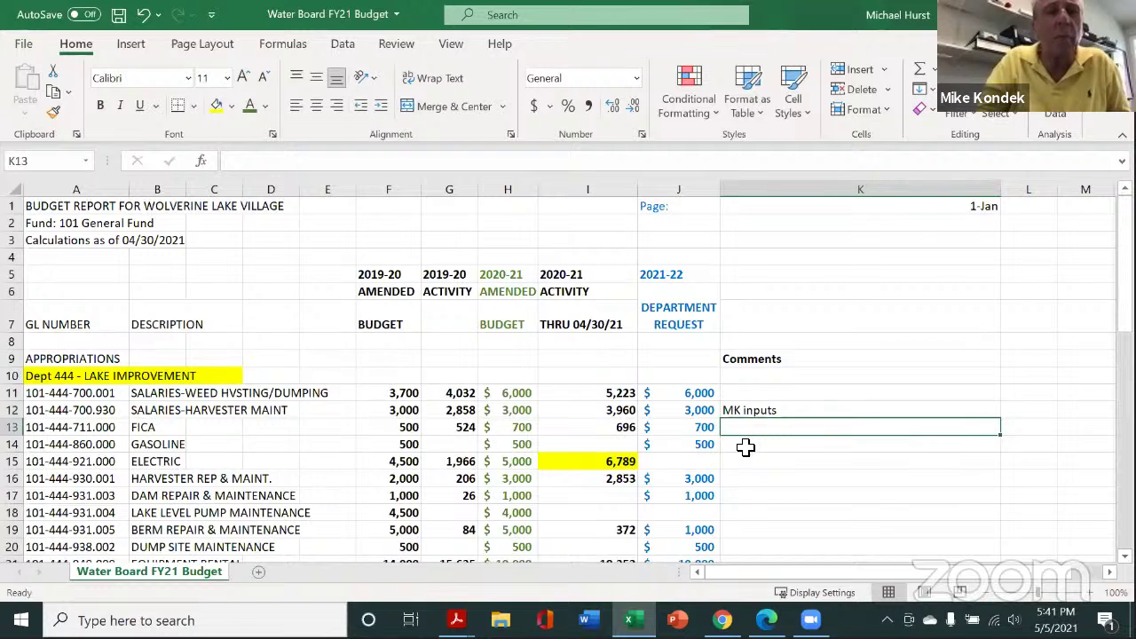
Step: Enter the comment "Fuel" in K14 for the GASOLINE line
click(746, 447)
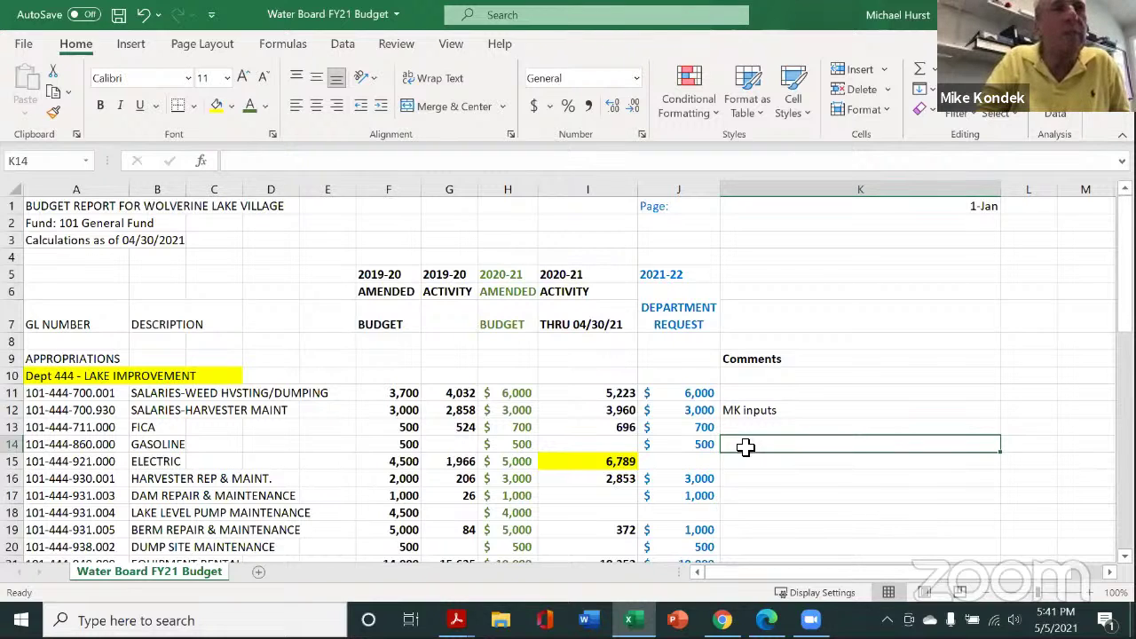
text(Fuel)
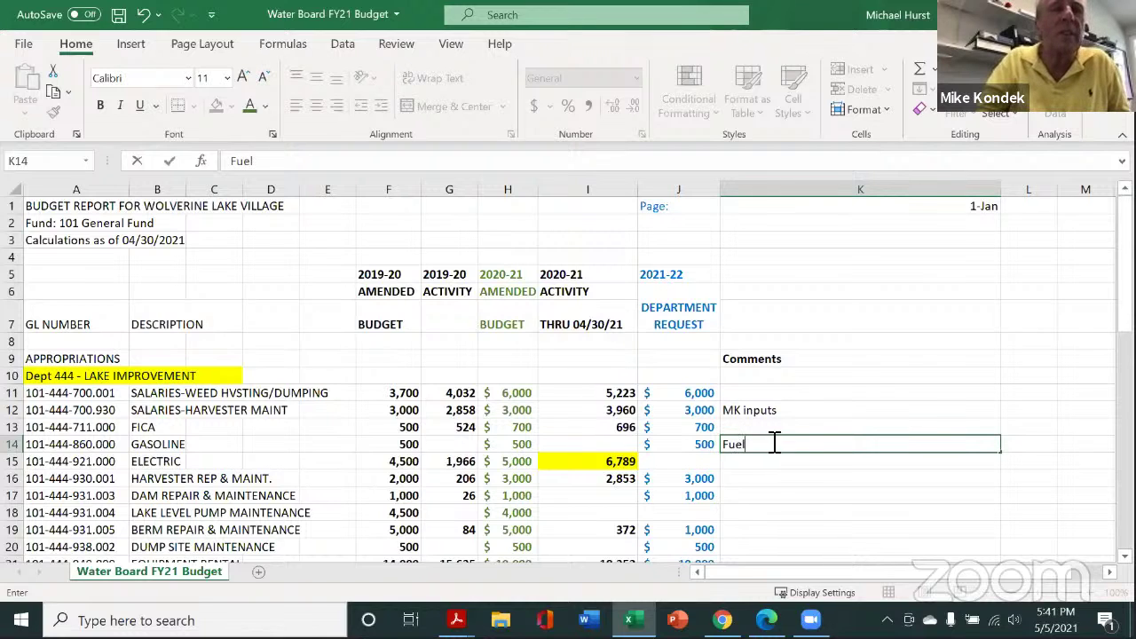
click(832, 527)
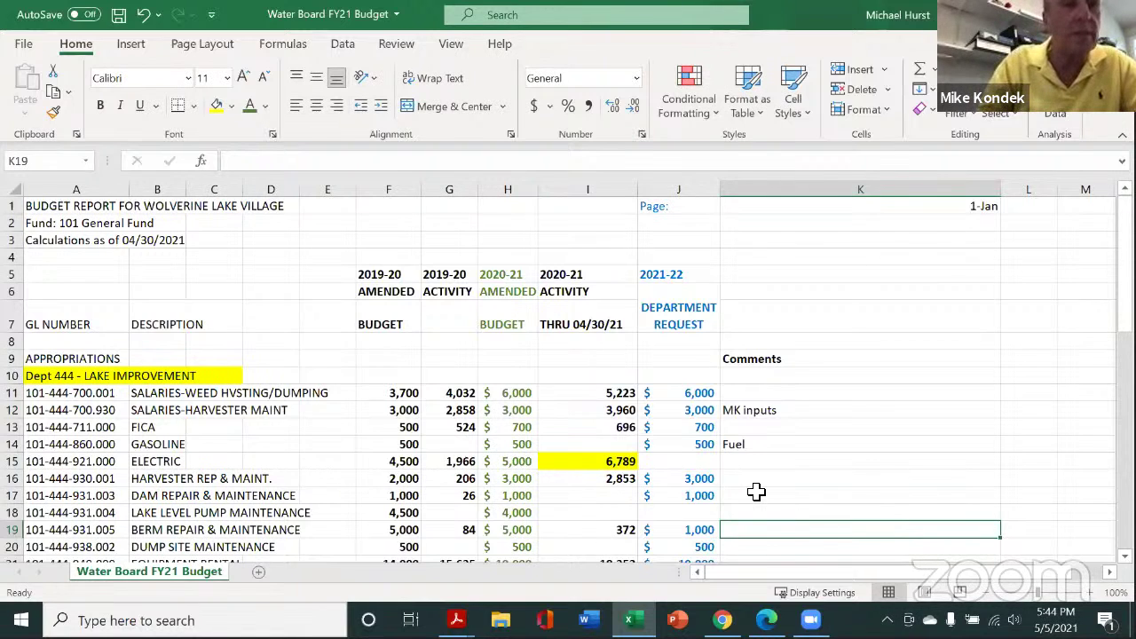
Step: Set the 2021-22 department request for the ELECTRIC line in J15 to 7000
click(616, 468)
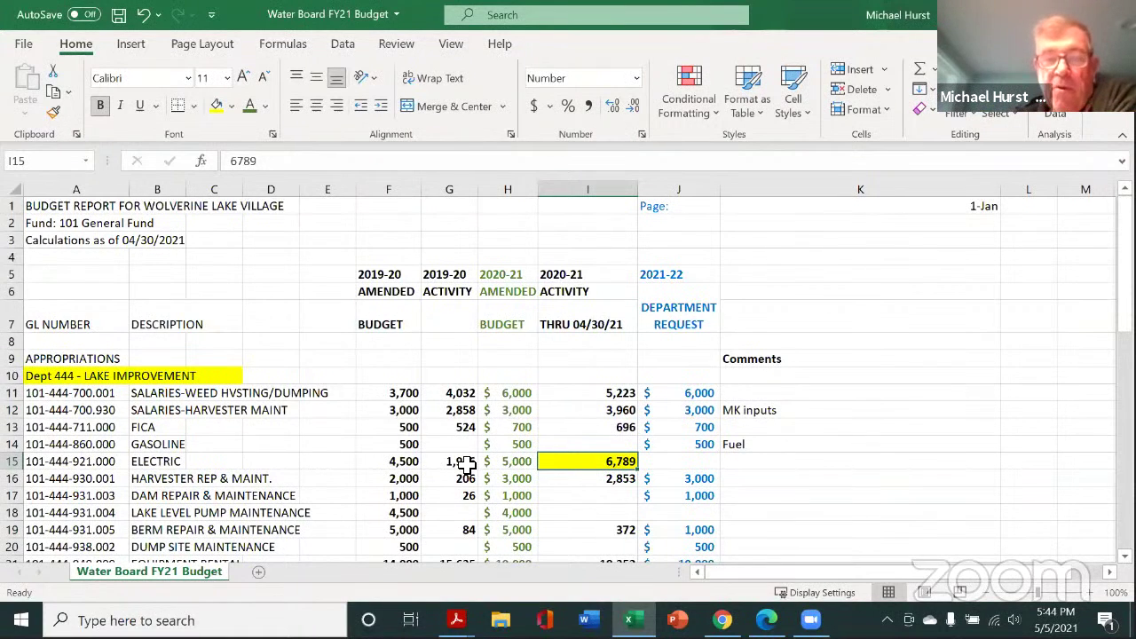
click(703, 464)
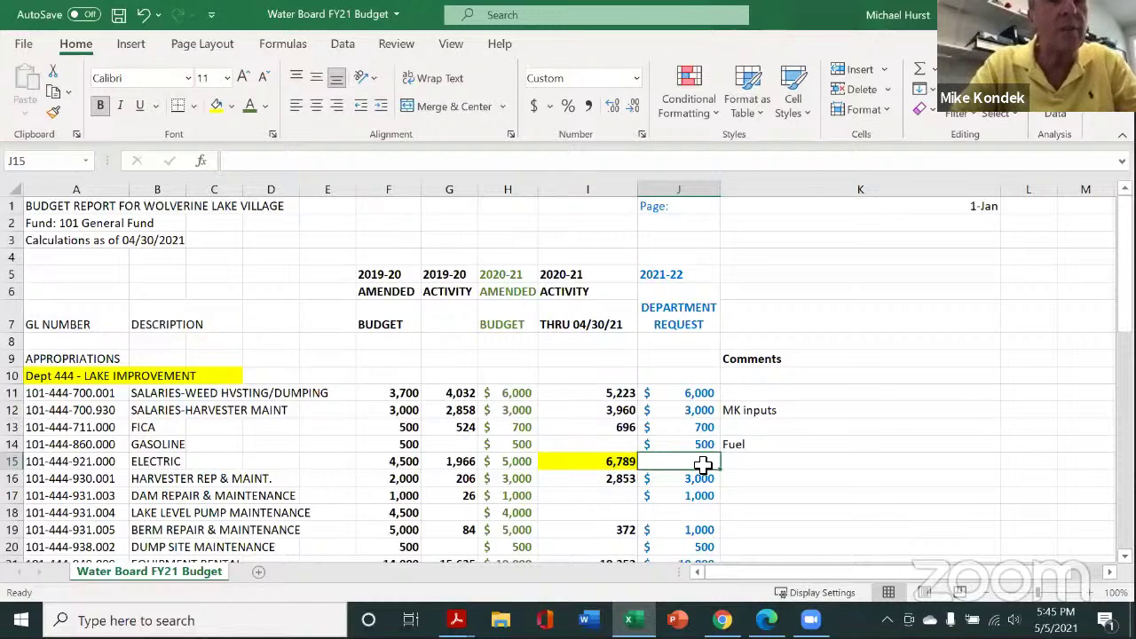
click(618, 478)
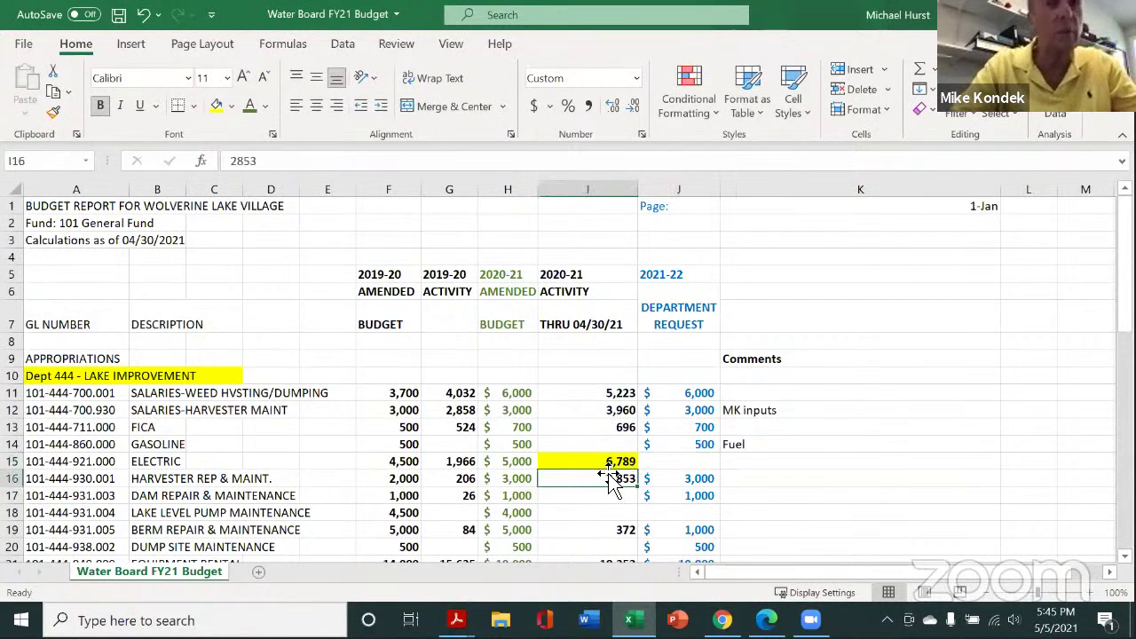
click(520, 462)
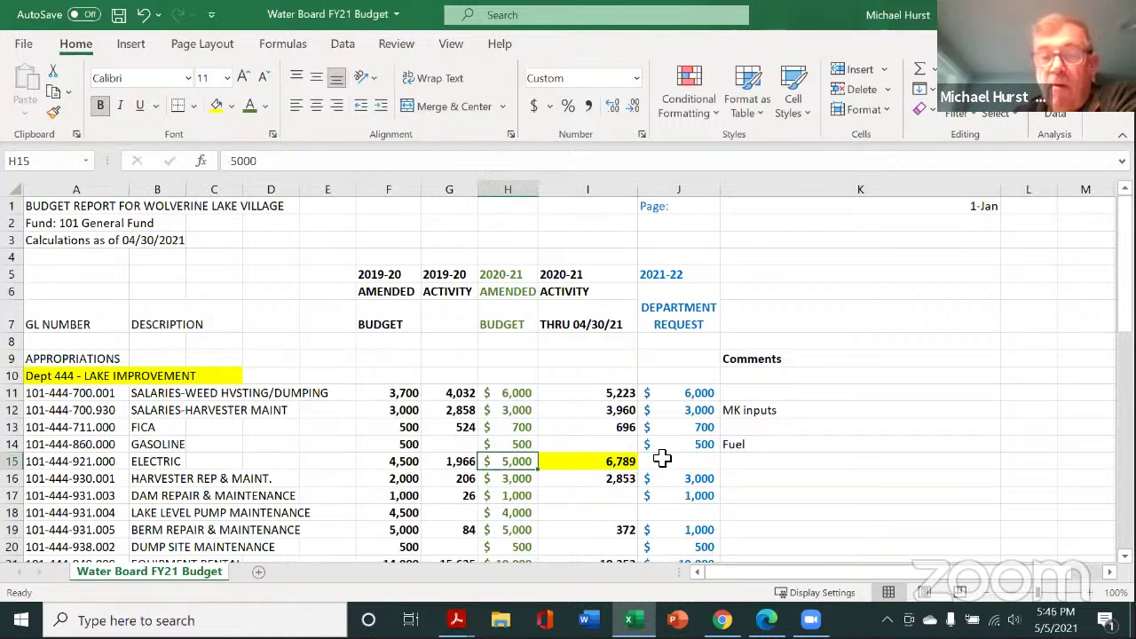
click(662, 462)
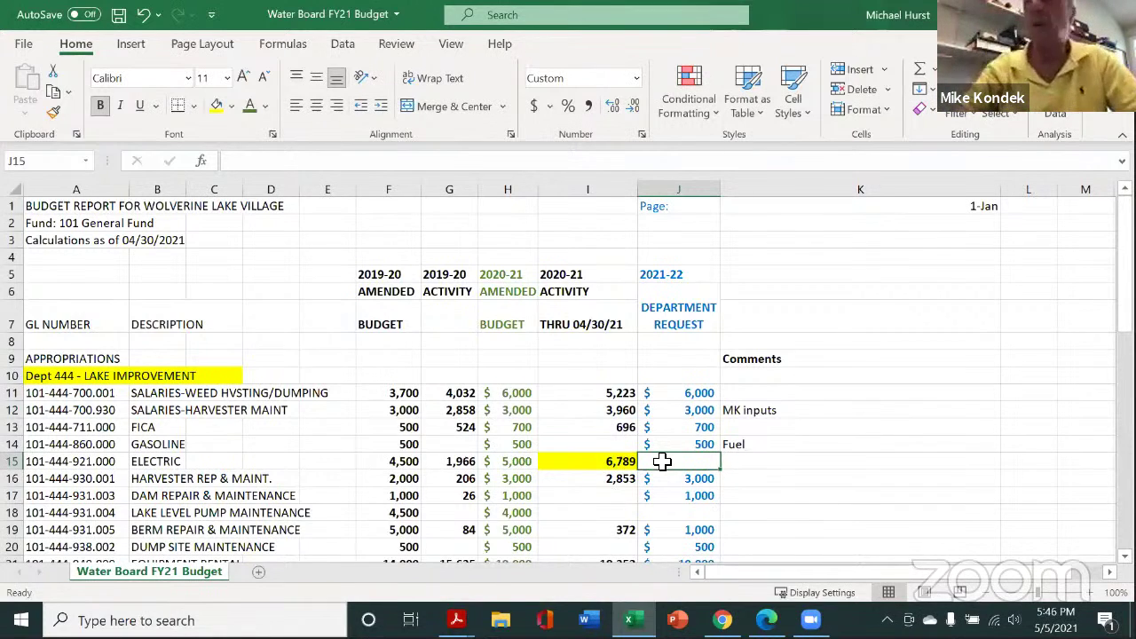
text(7000)
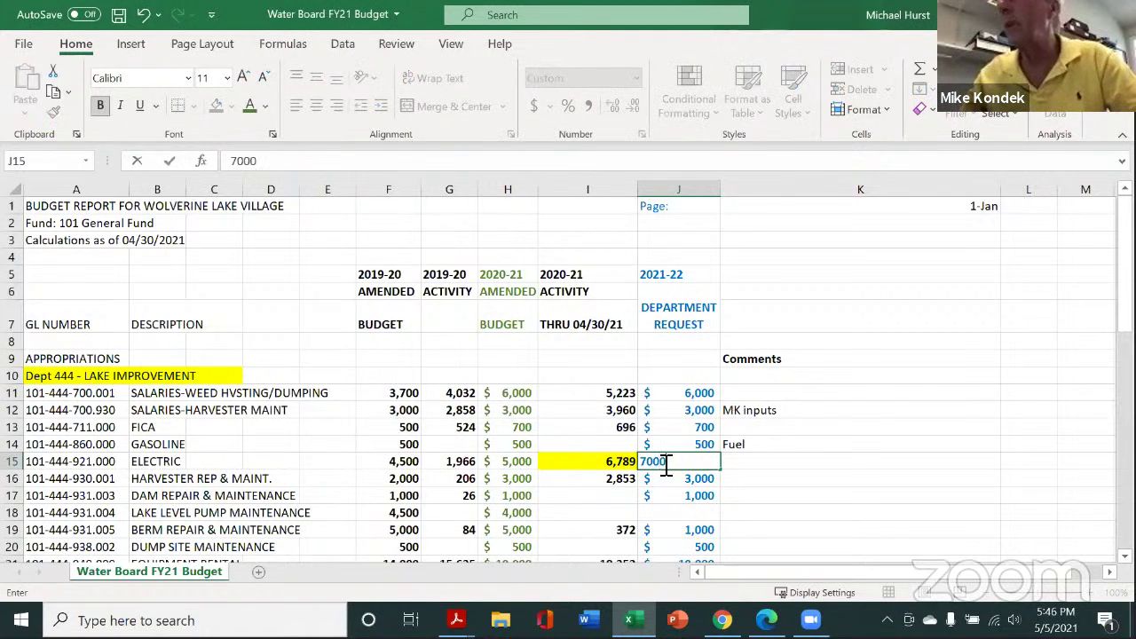
key(Return)
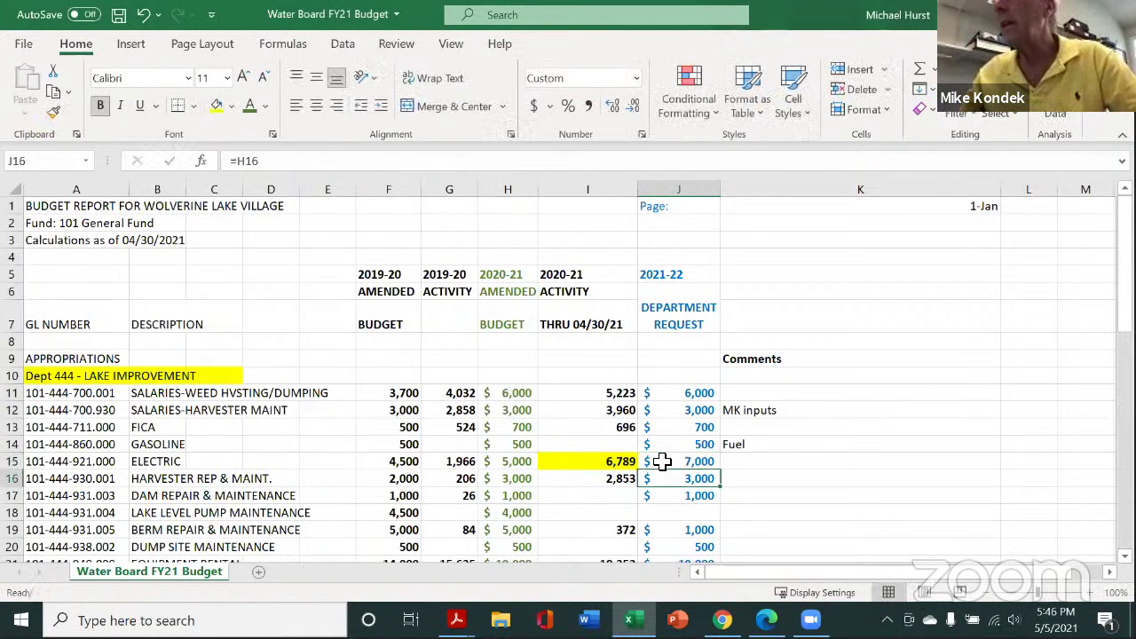
click(739, 465)
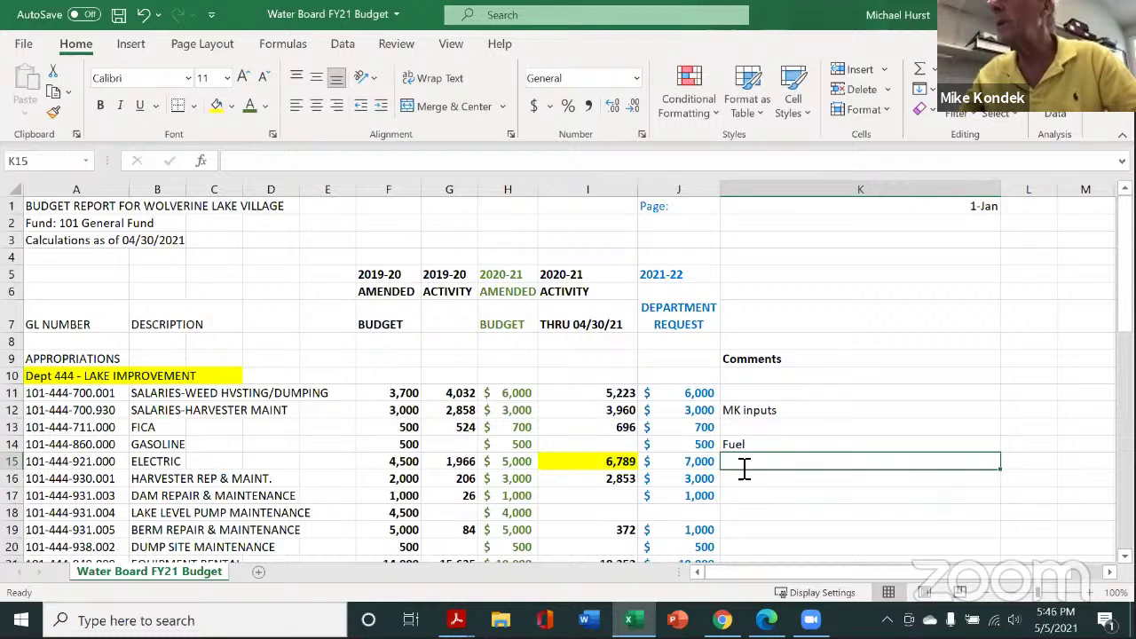
text(Cj)
key(BackSpace)
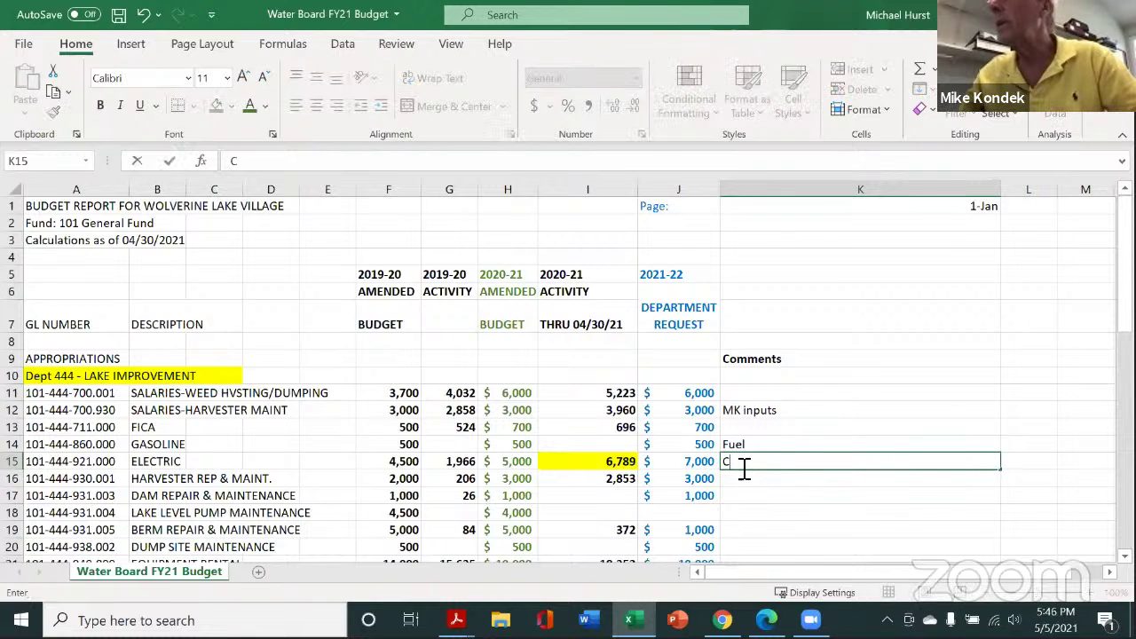
text(hech)
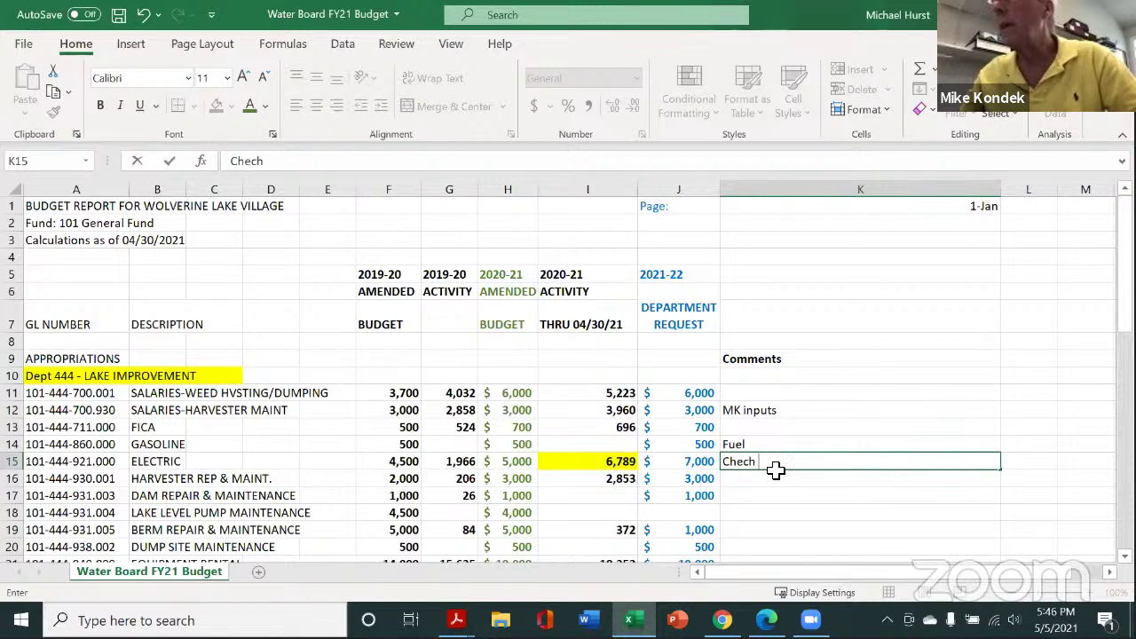
key(BackSpace)
key(BackSpace)
text(k)
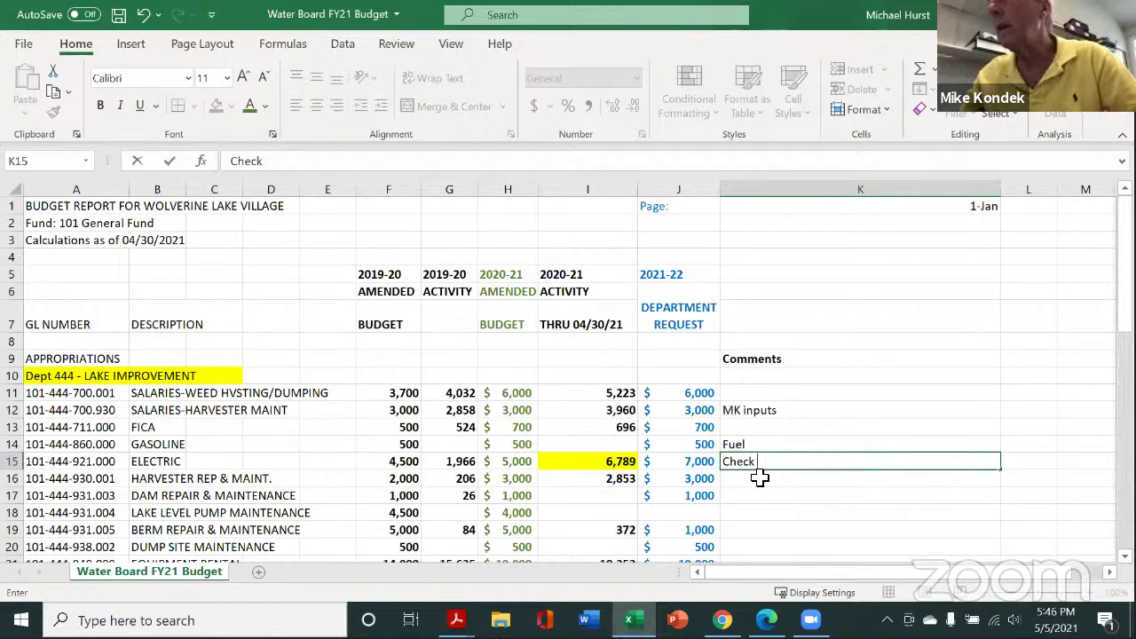
text( acual)
key(BackSpace)
key(BackSpace)
key(BackSpace)
key(BackSpace)
key(BackSpace)
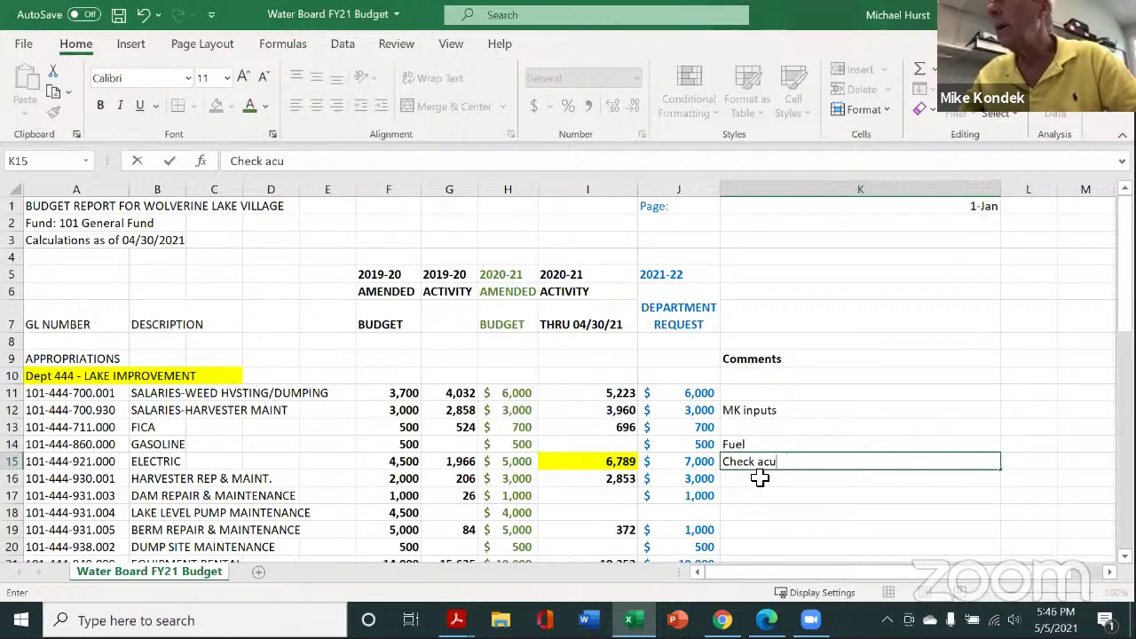
text(12)
key(BackSpace)
key(BackSpace)
text(past )
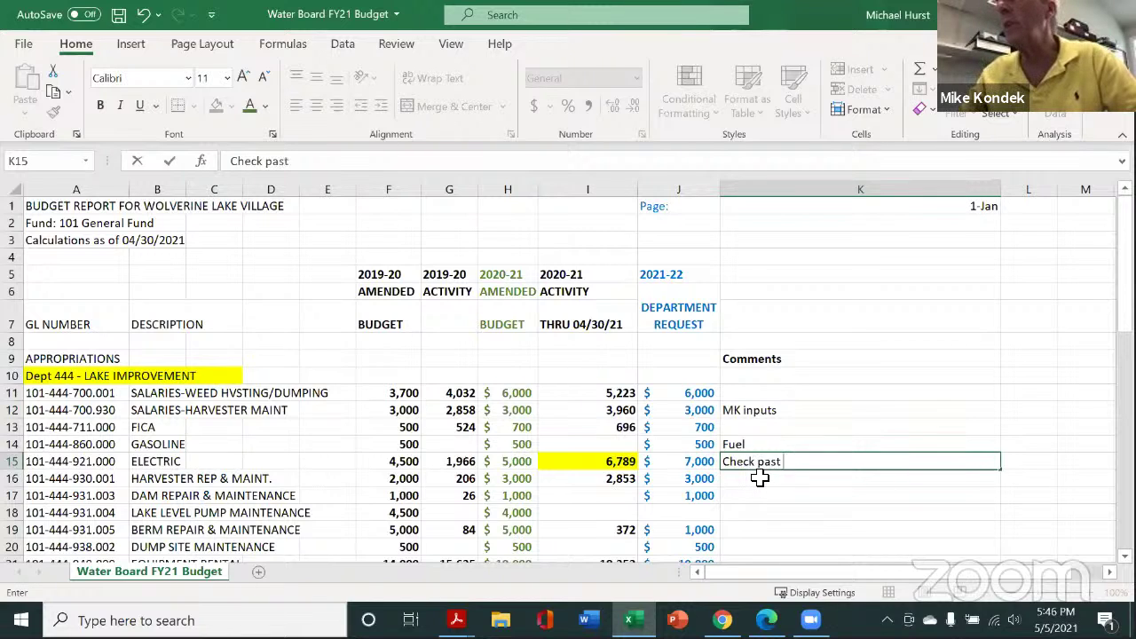
text(month)
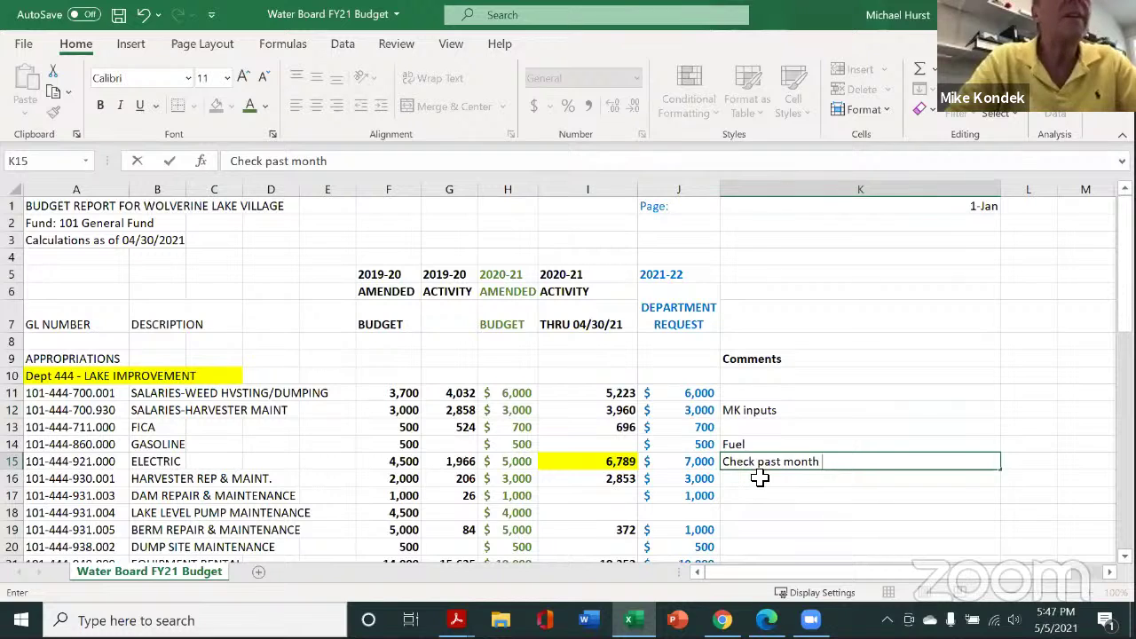
text(ac)
key(BackSpace)
key(BackSpace)
key(BackSpace)
key(BackSpace)
key(BackSpace)
key(BackSpace)
key(BackSpace)
key(BackSpace)
key(BackSpace)
key(BackSpace)
key(BackSpace)
key(BackSpace)
key(BackSpace)
key(BackSpace)
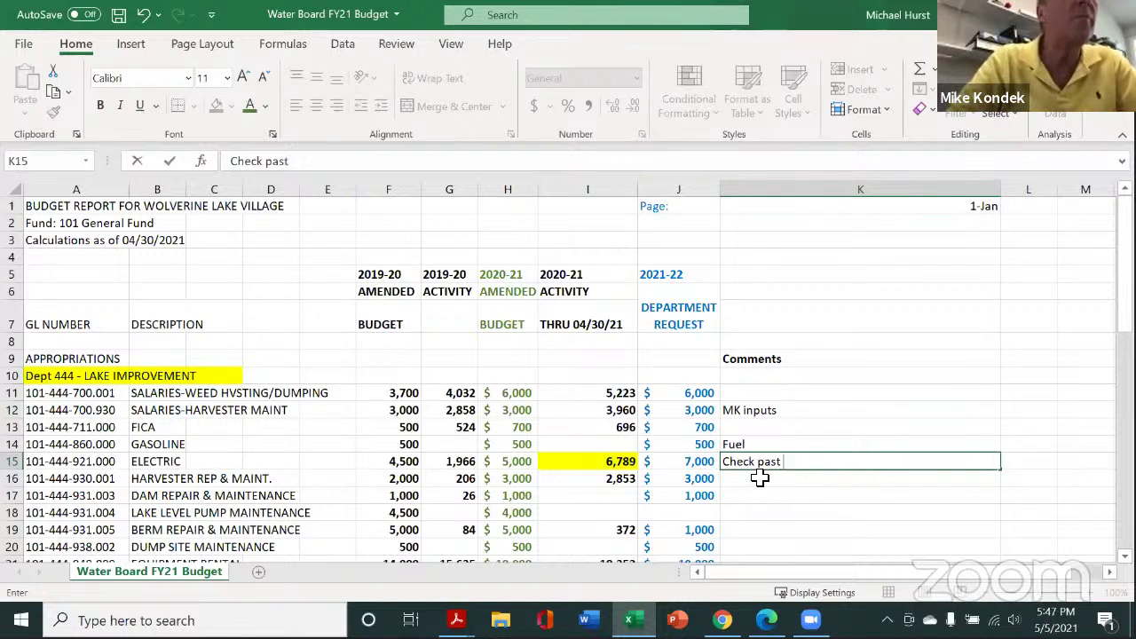
key(BackSpace)
key(BackSpace)
key(BackSpace)
key(BackSpace)
key(BackSpace)
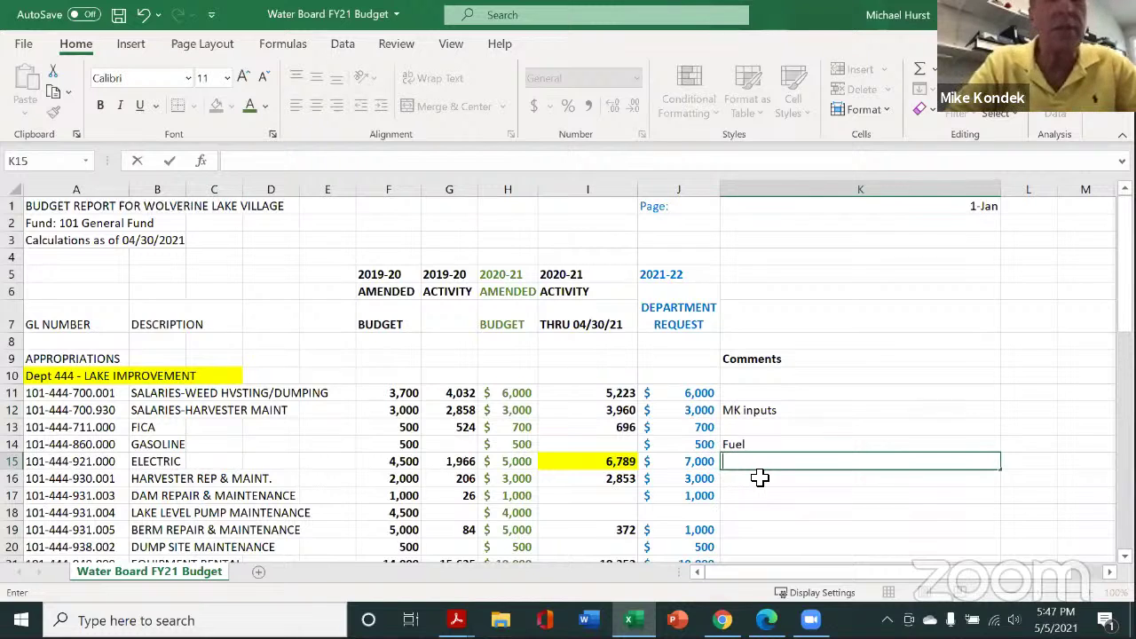
Step: Enter the comment "Check actual past 12 months - MK" in K15 for the ELECTRIC line
text(Check )
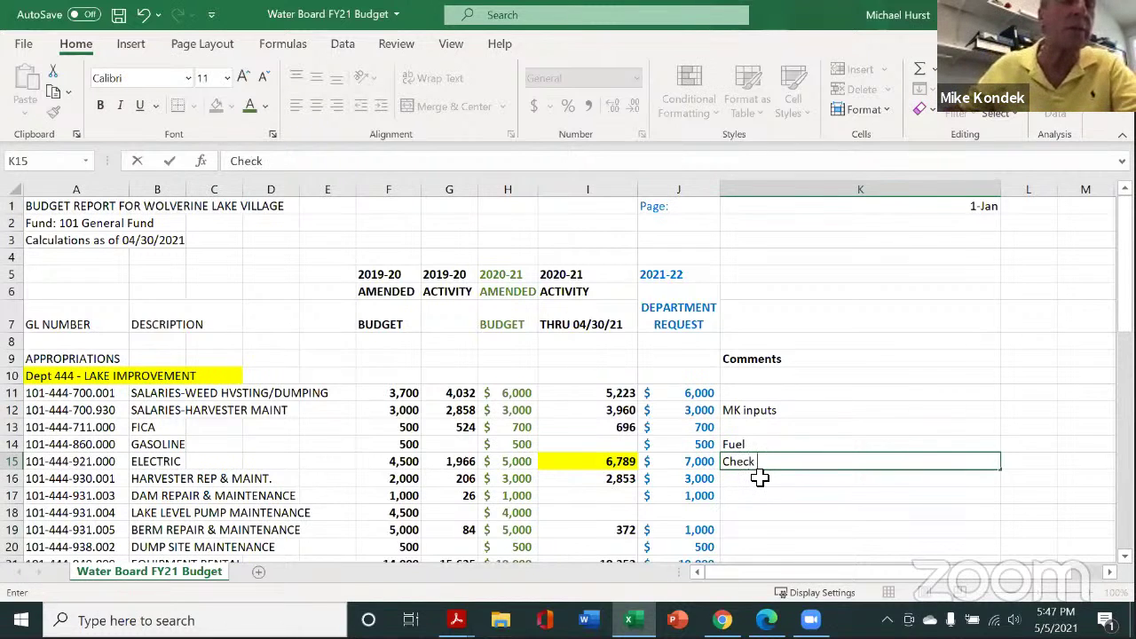
text(ac)
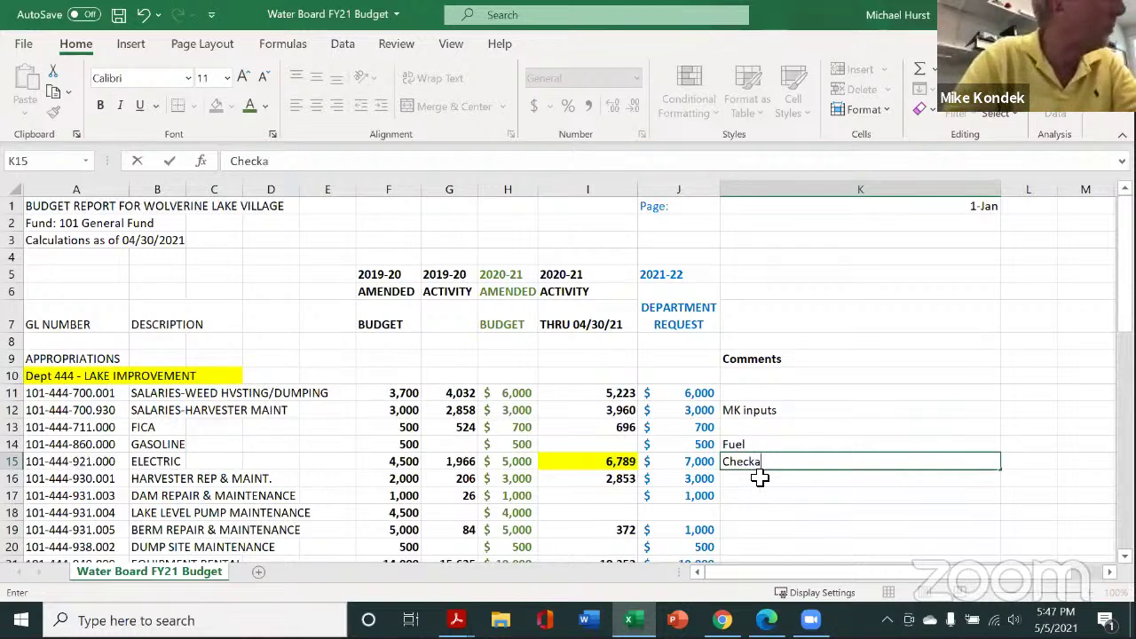
key(BackSpace)
key(BackSpace)
text(a)
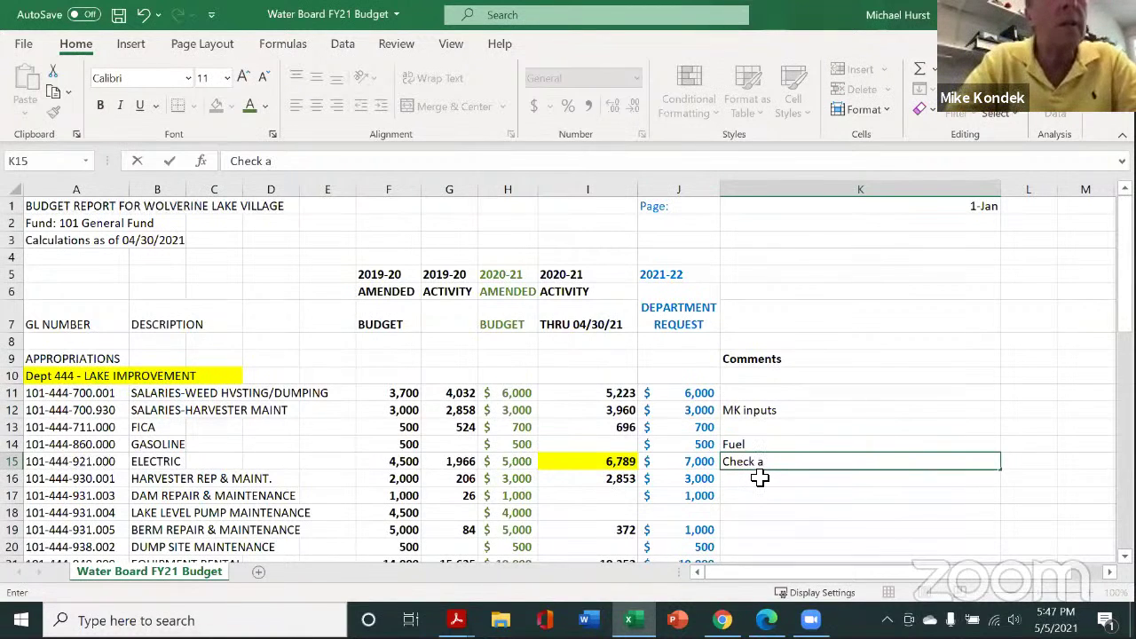
text(ctual )
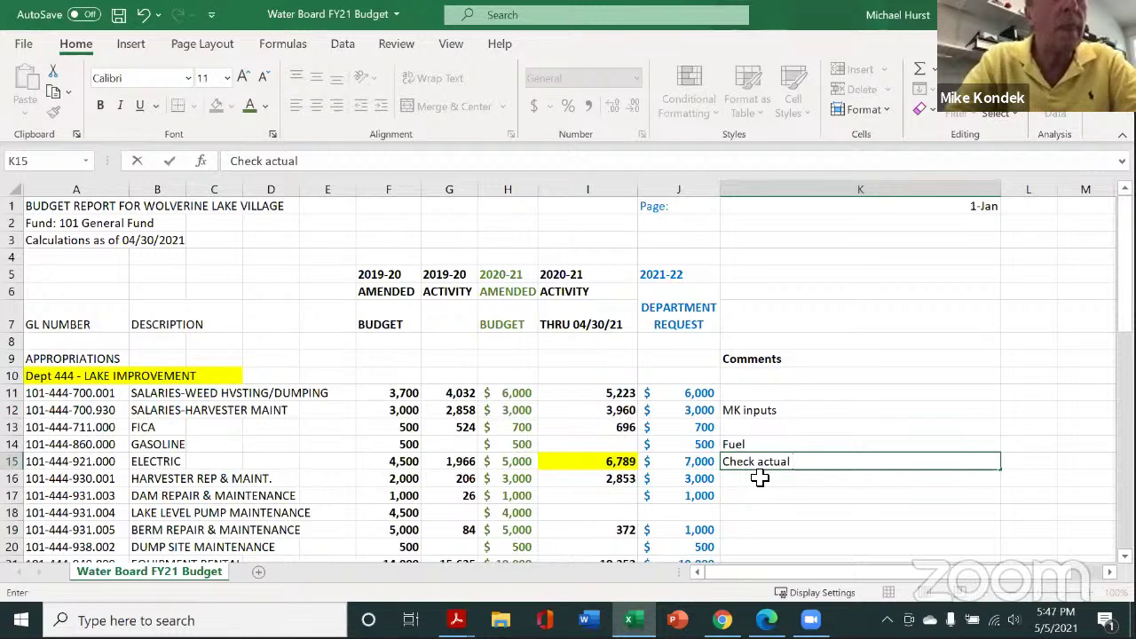
text(past 12 m)
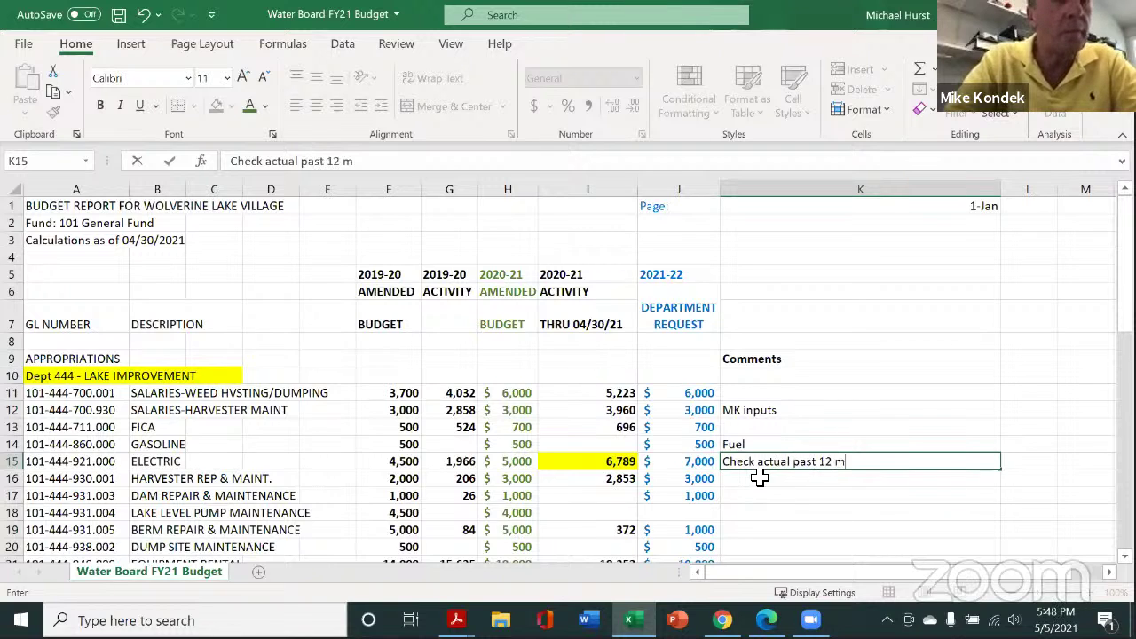
text(onths )
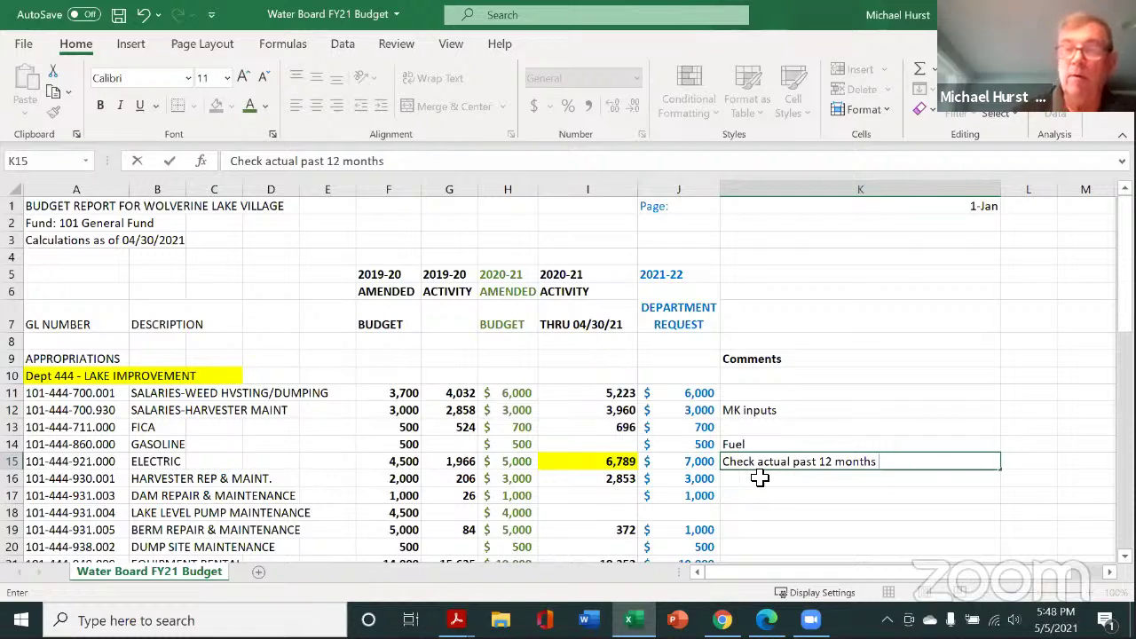
text(- MK)
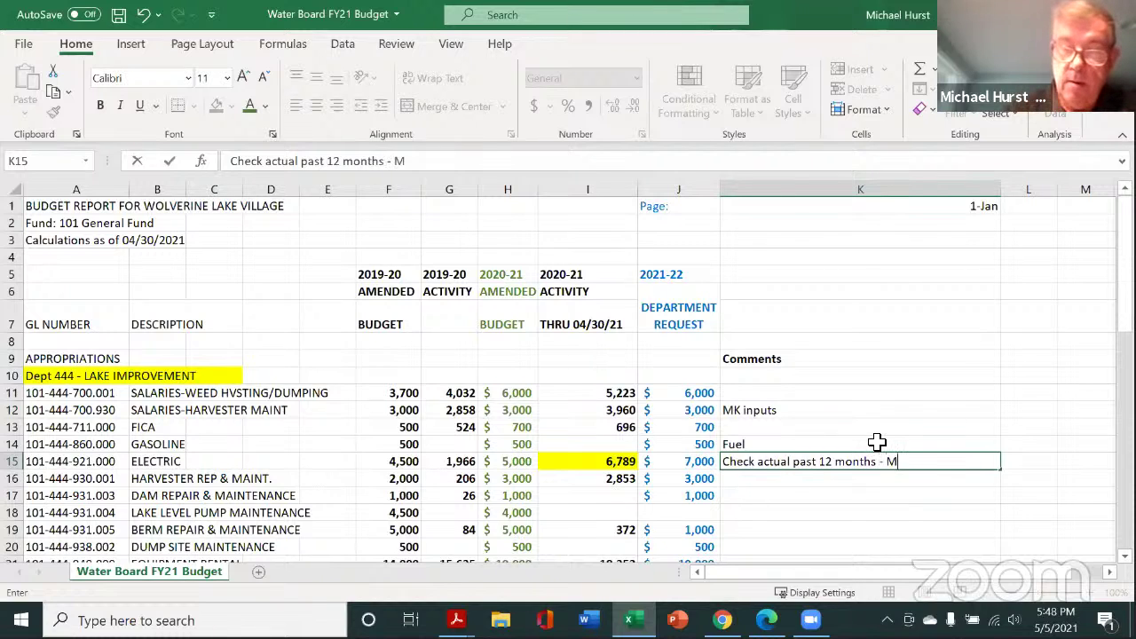
click(841, 493)
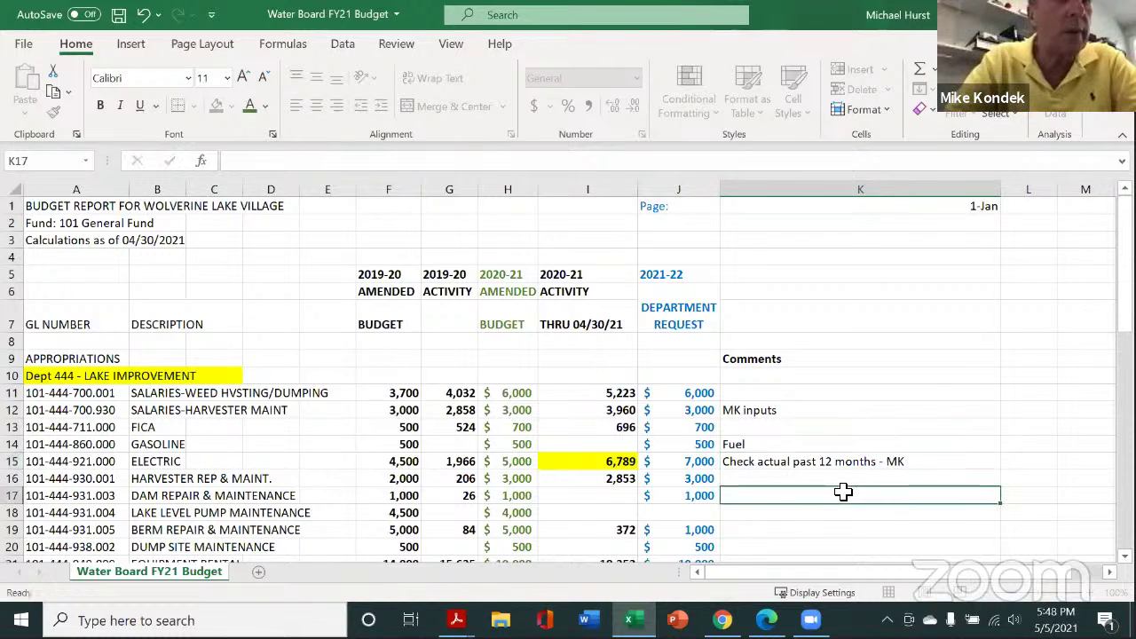
Step: Highlight the ELECTRIC department request in J15 in yellow and remove the yellow fill from the 2020-21 activity cell I15
click(697, 463)
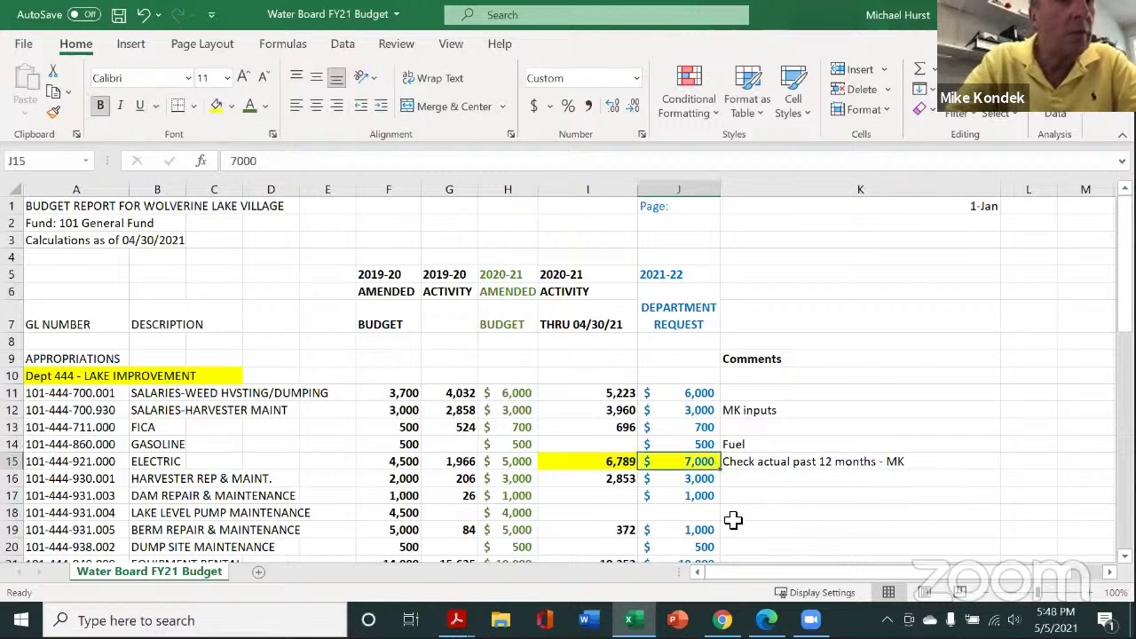
click(615, 459)
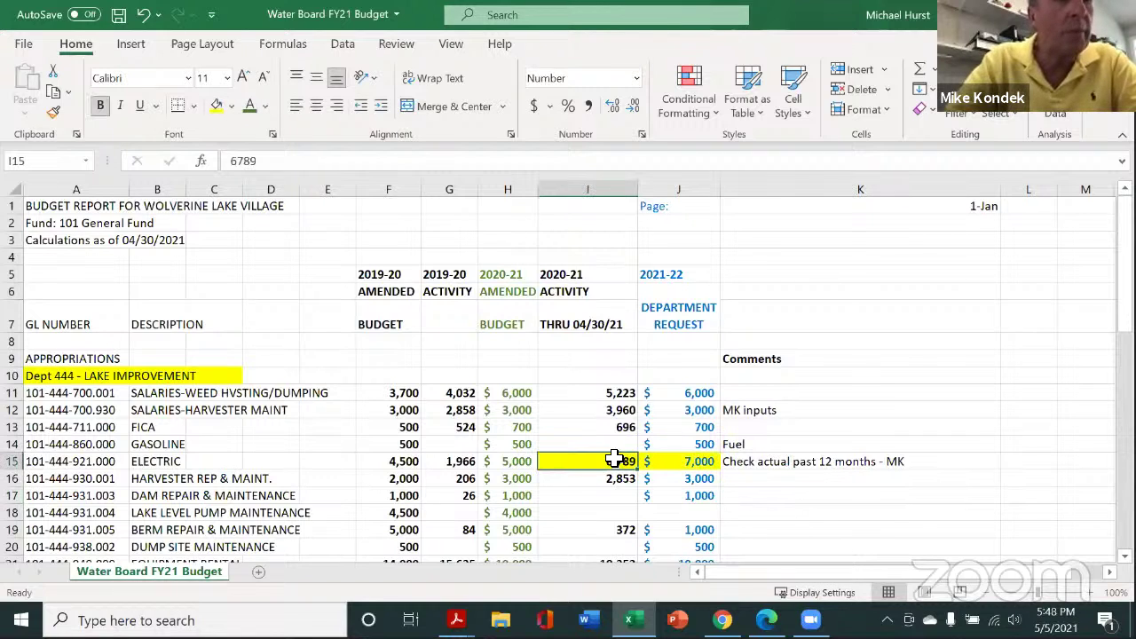
click(231, 106)
click(230, 151)
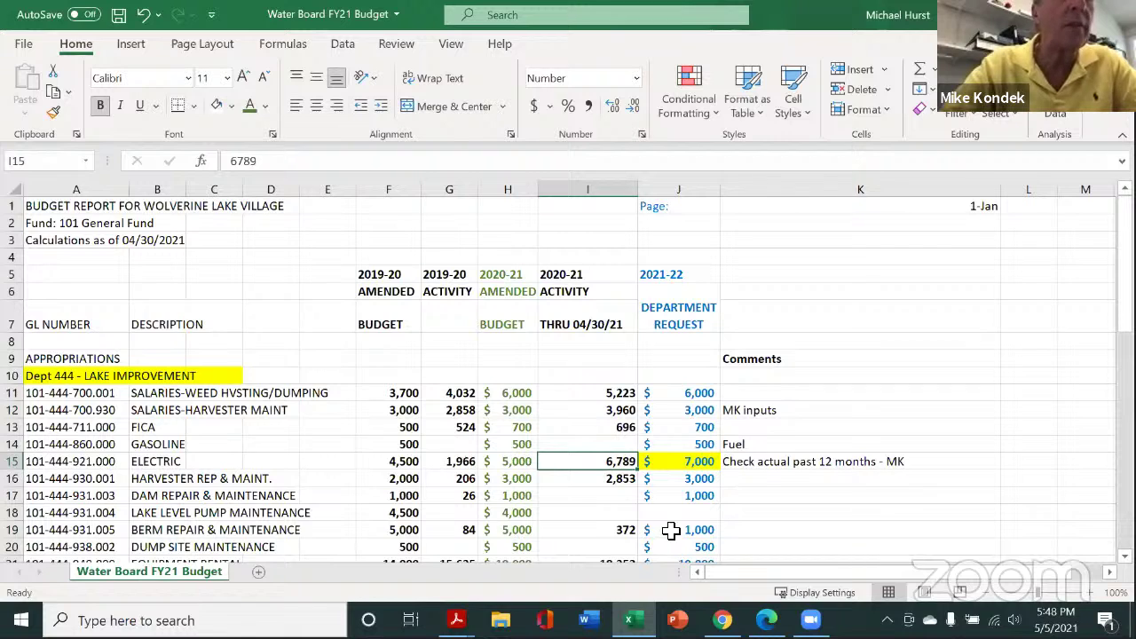
click(747, 481)
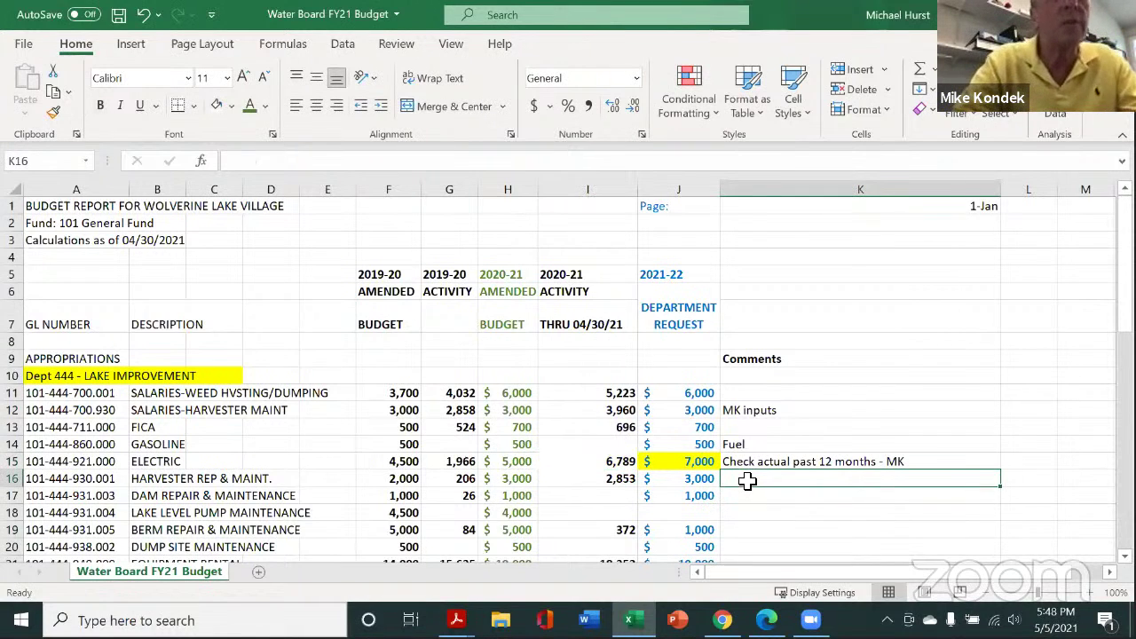
click(781, 511)
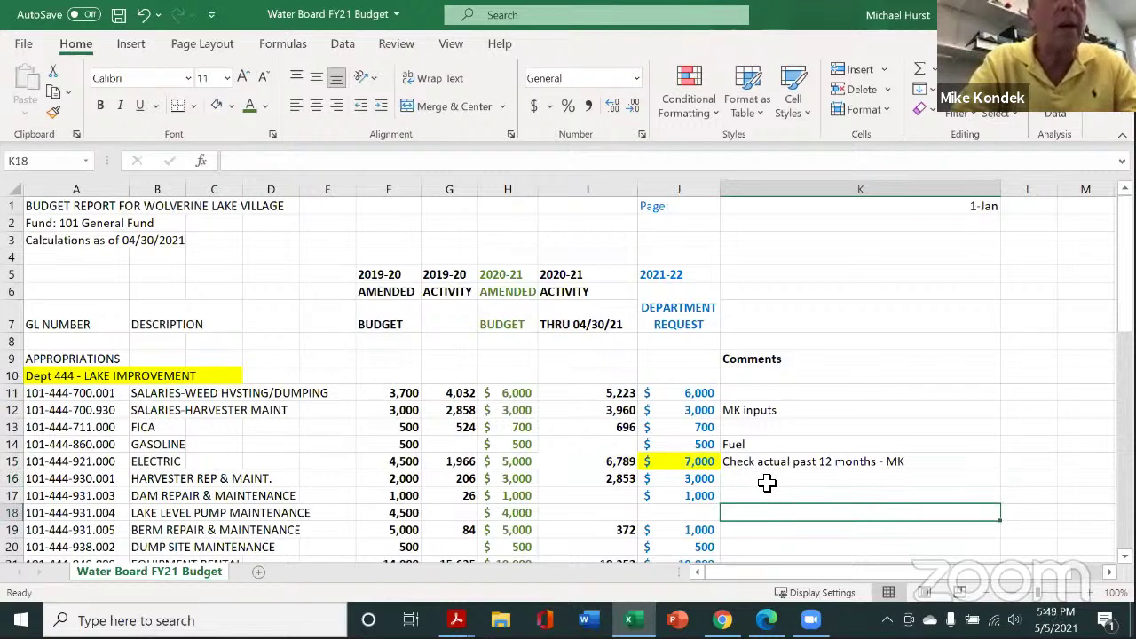
click(768, 483)
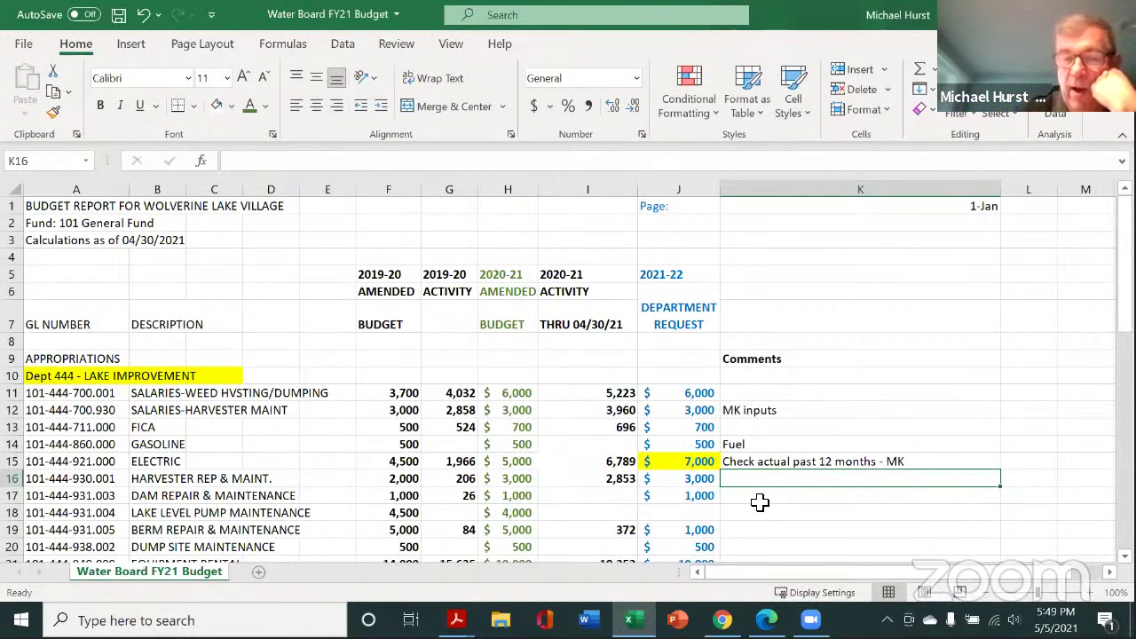
click(762, 501)
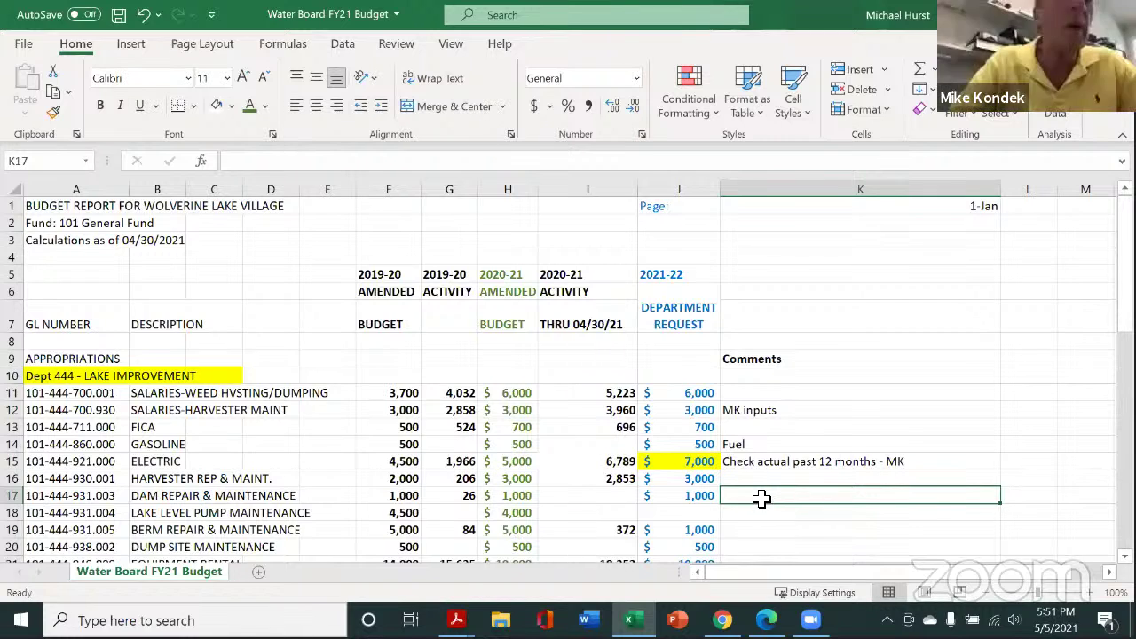
Step: Enter the comment "Helmsford fix is under different line" in K18 for the LAKE LEVEL PUMP MAINTENANCE line
click(171, 515)
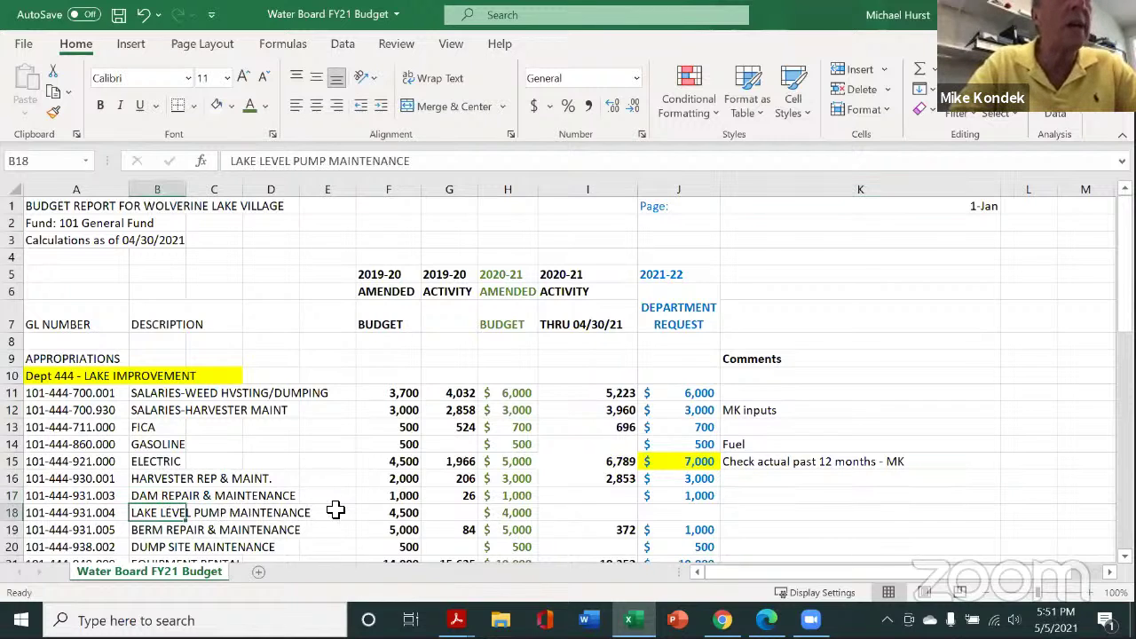
click(754, 510)
text(H)
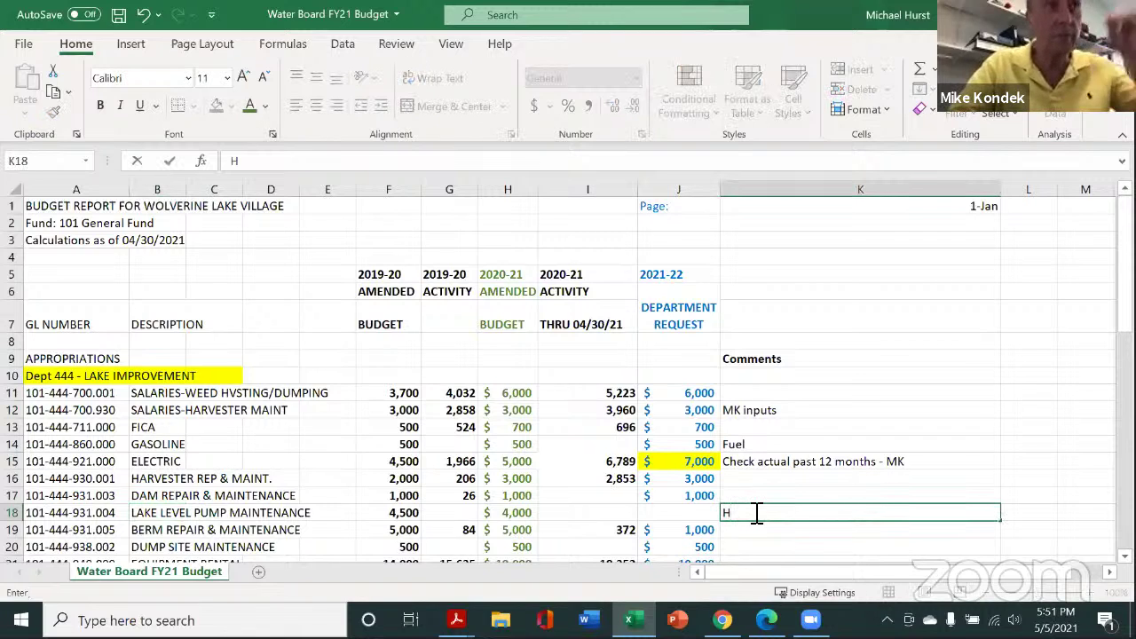
text(elms)
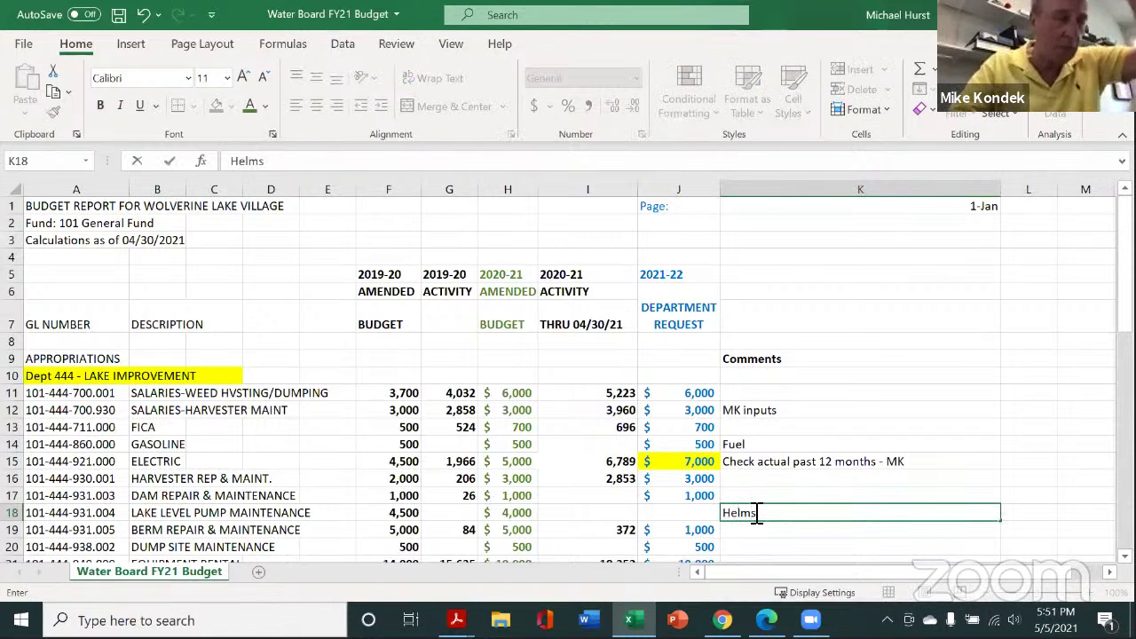
text(ford )
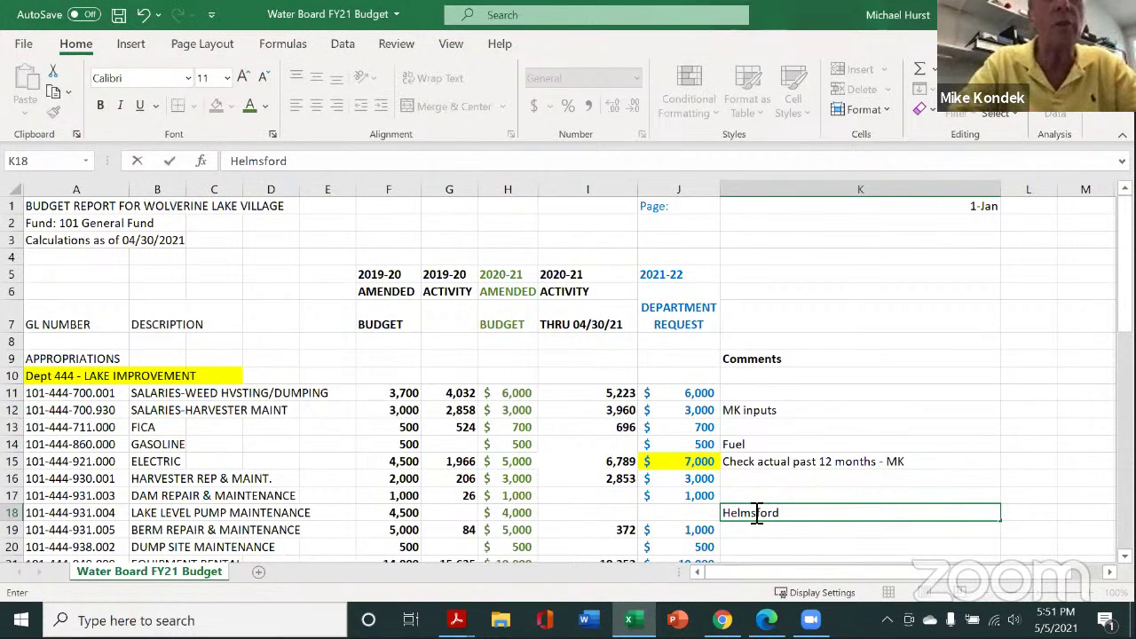
text(fix)
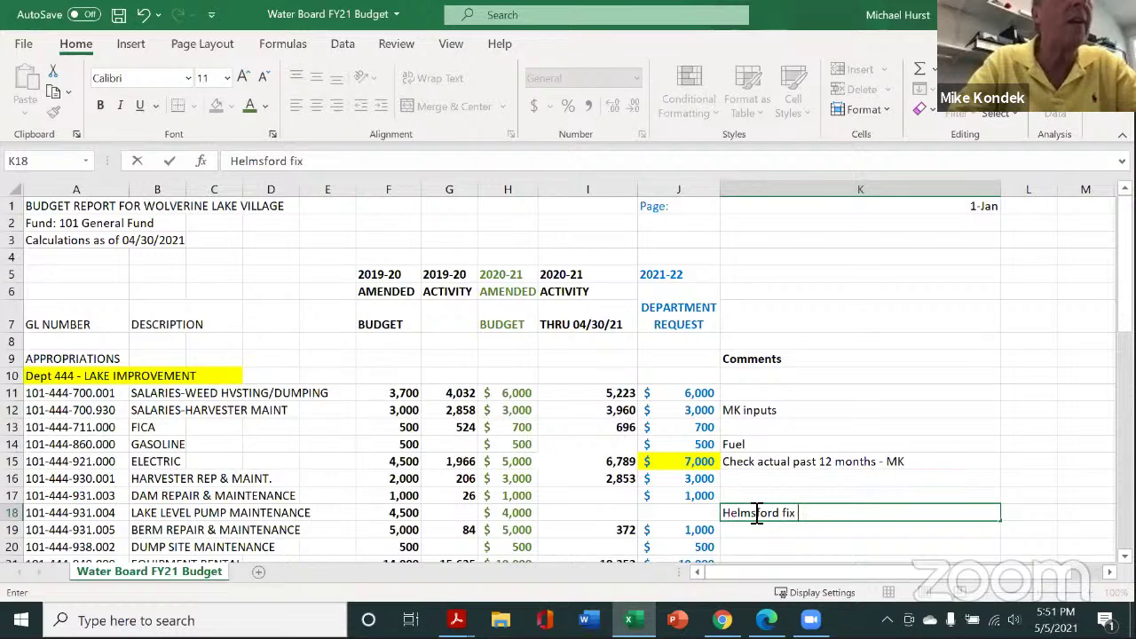
text( is )
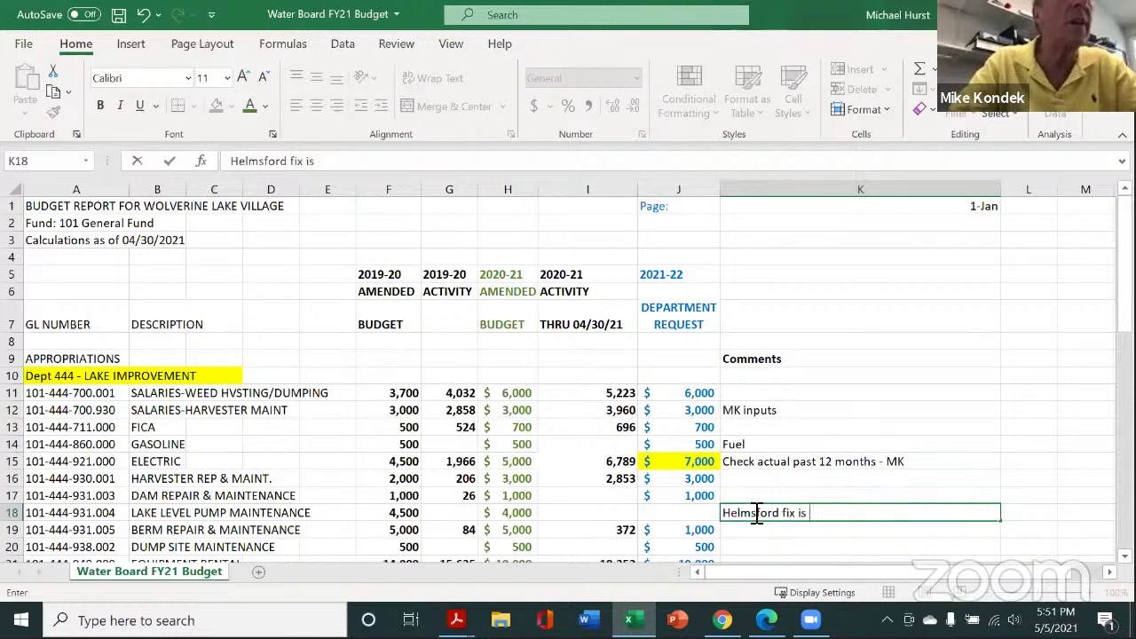
text(under)
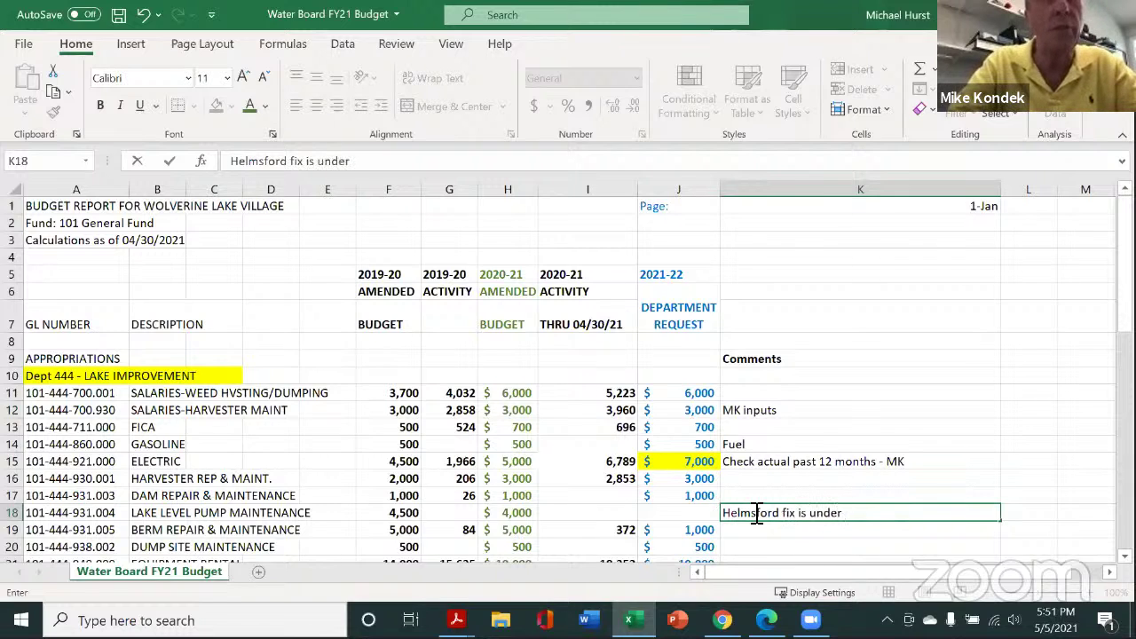
text( di)
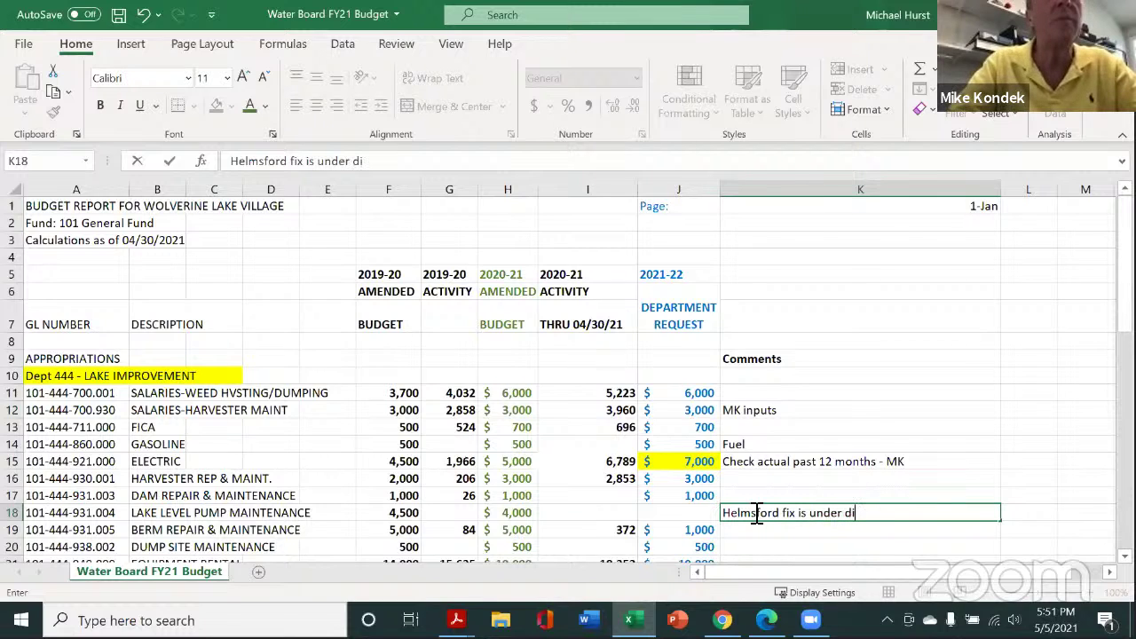
text(fferent line)
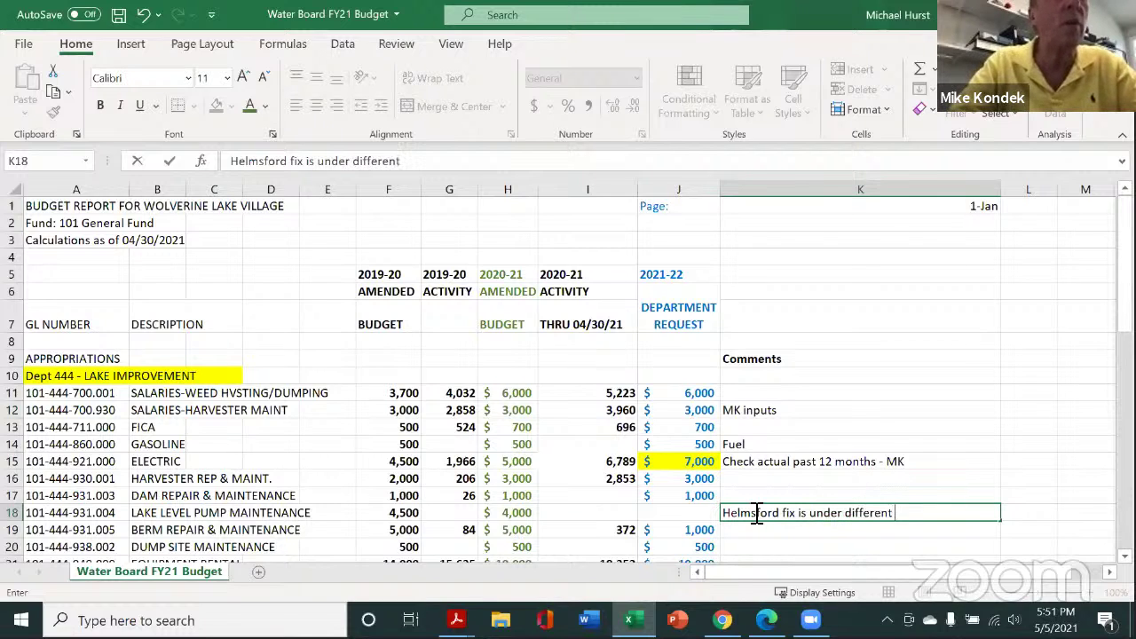
click(879, 394)
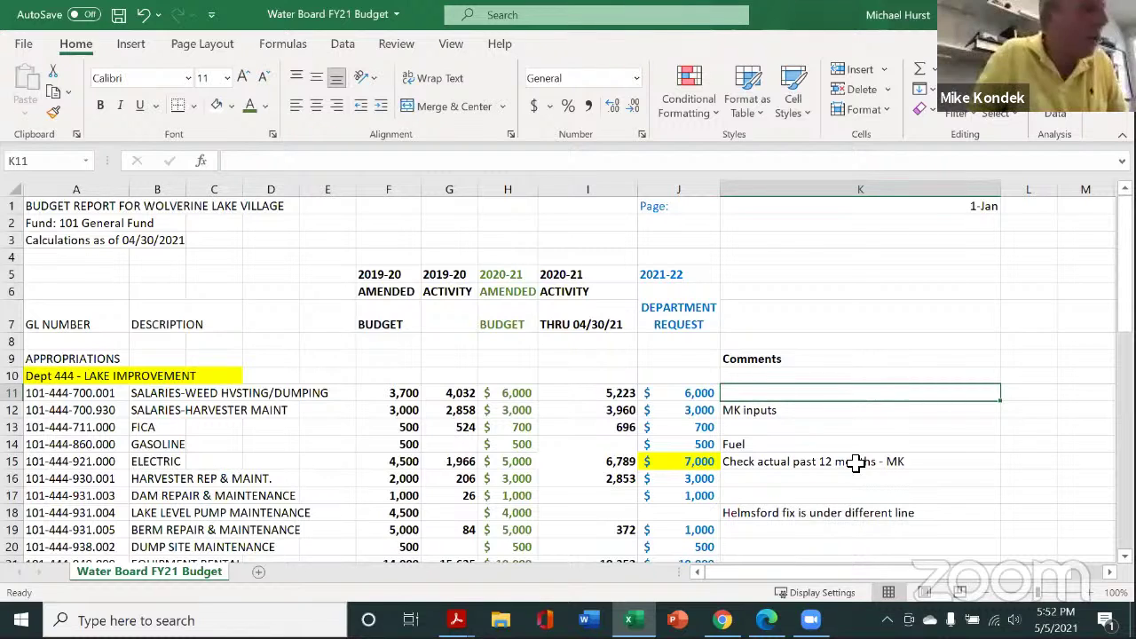
Step: Set the 2021-22 department request for the LAKE LEVEL PUMP MAINTENANCE line in J18 to 2500
click(703, 529)
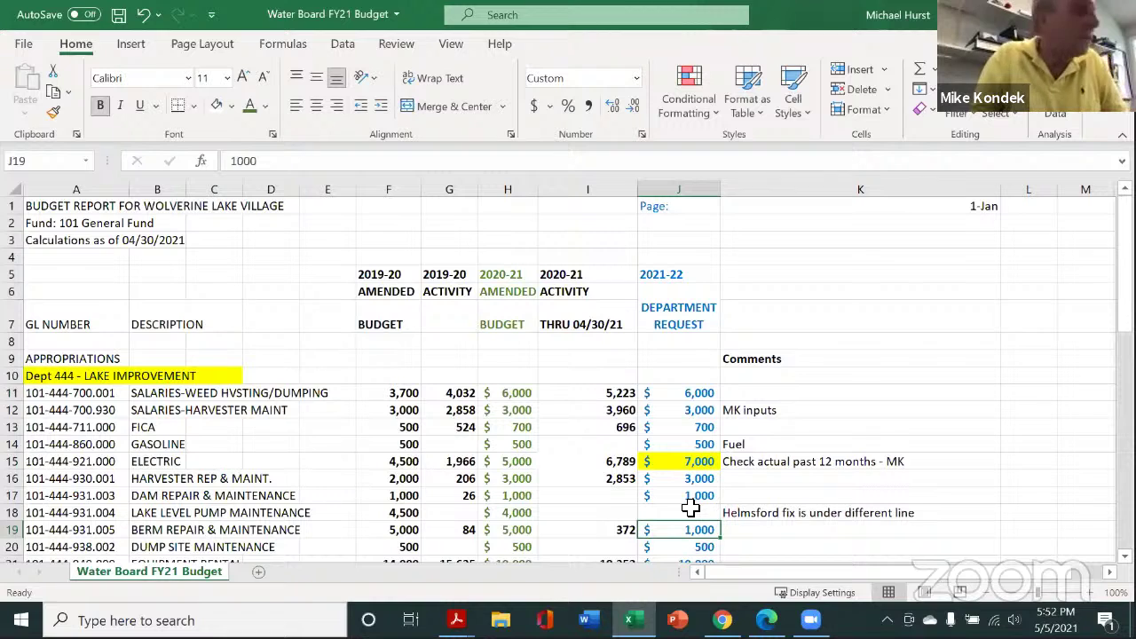
click(693, 510)
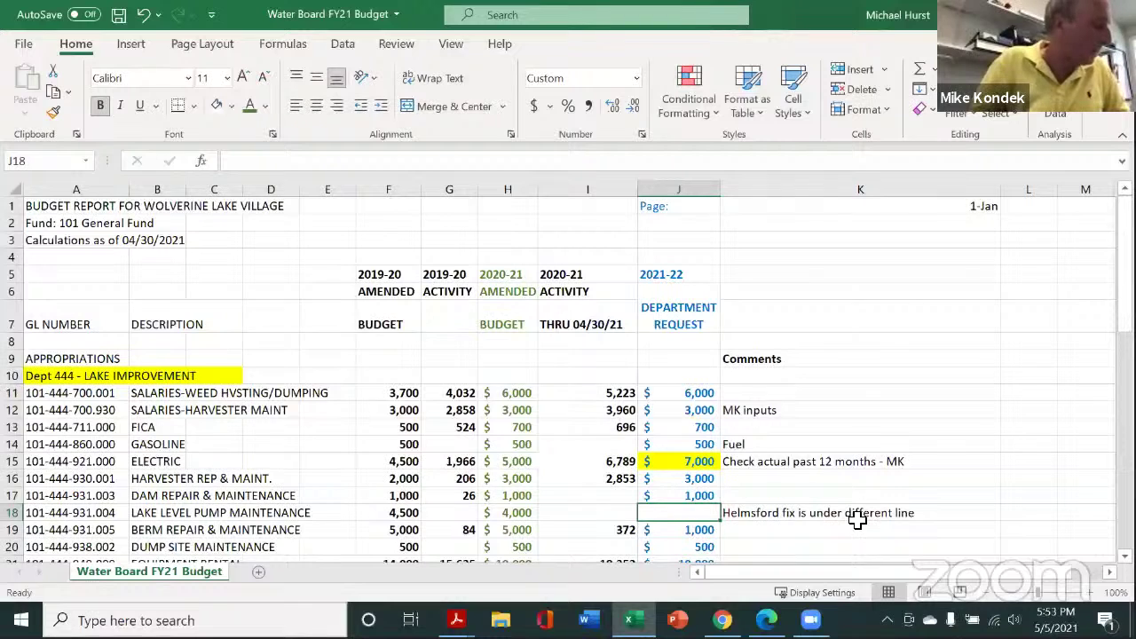
text(2500)
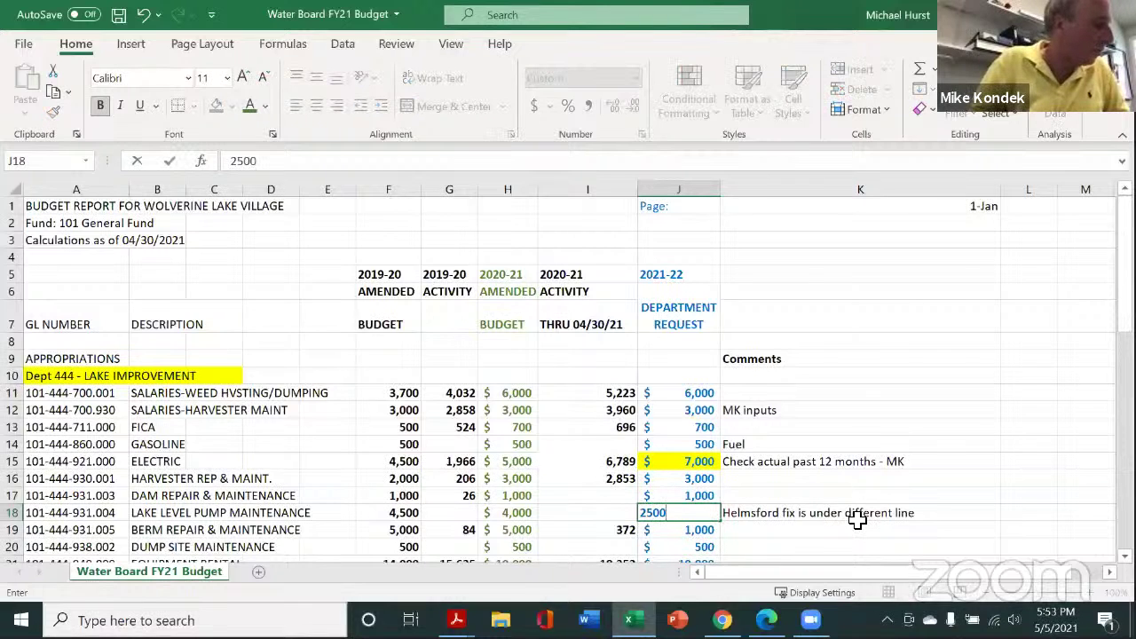
click(886, 535)
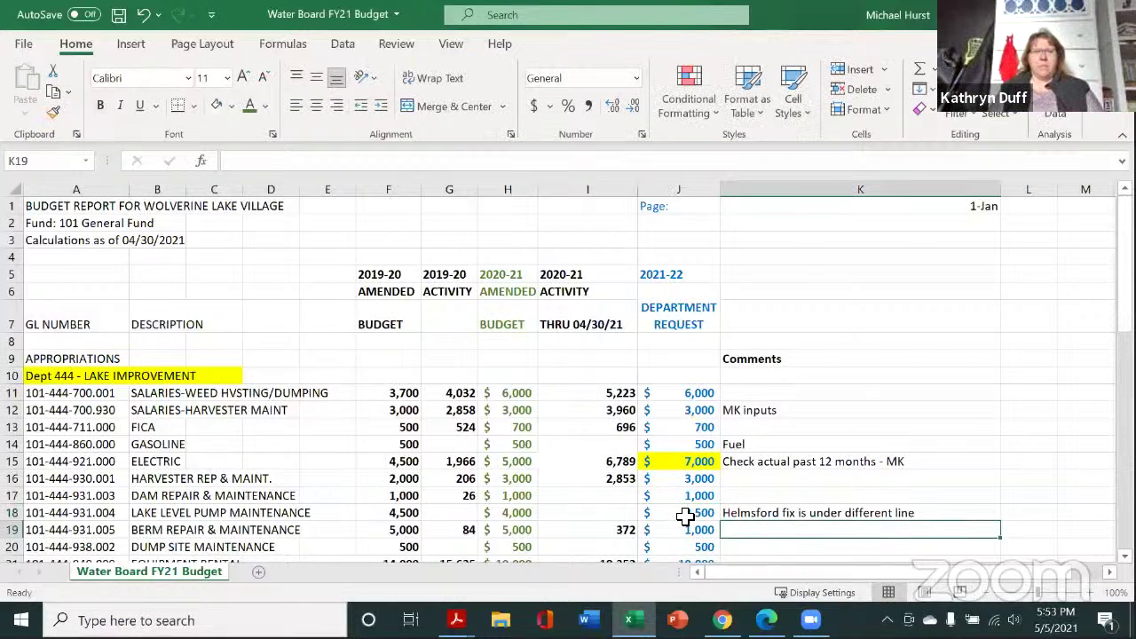
Step: Highlight the LAKE LEVEL PUMP MAINTENANCE department request in J18 in yellow
click(686, 518)
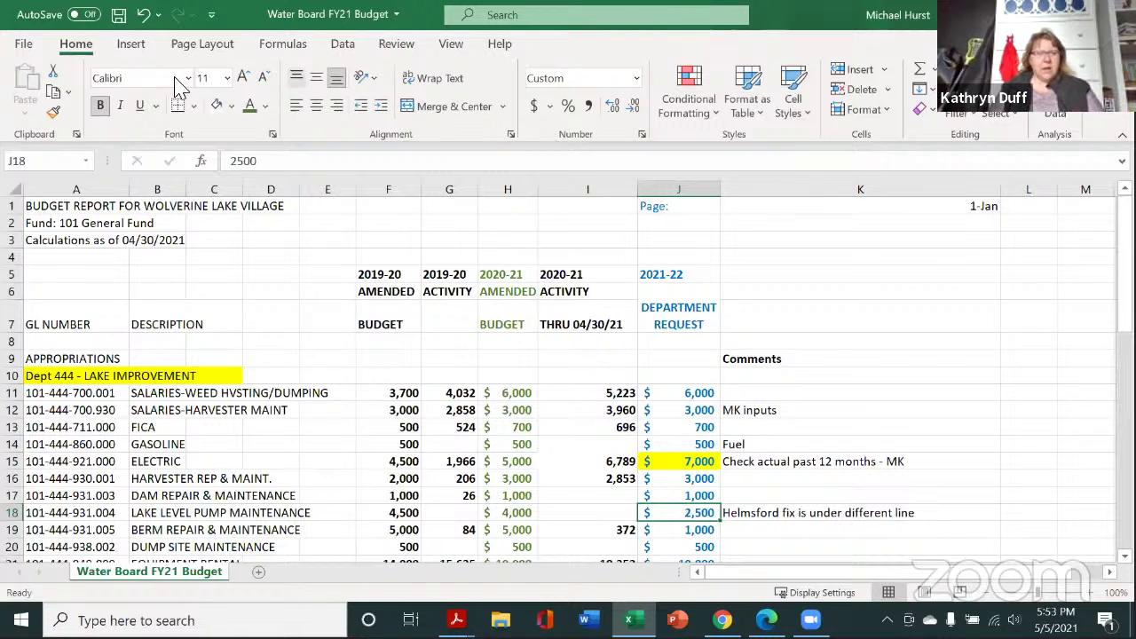
click(229, 107)
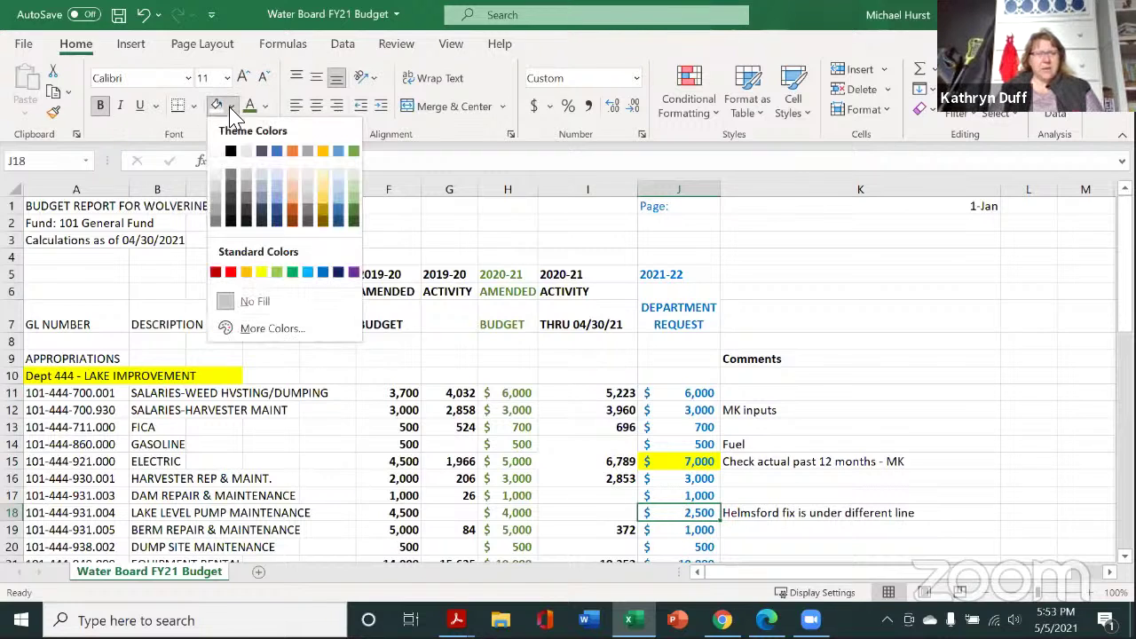
click(265, 270)
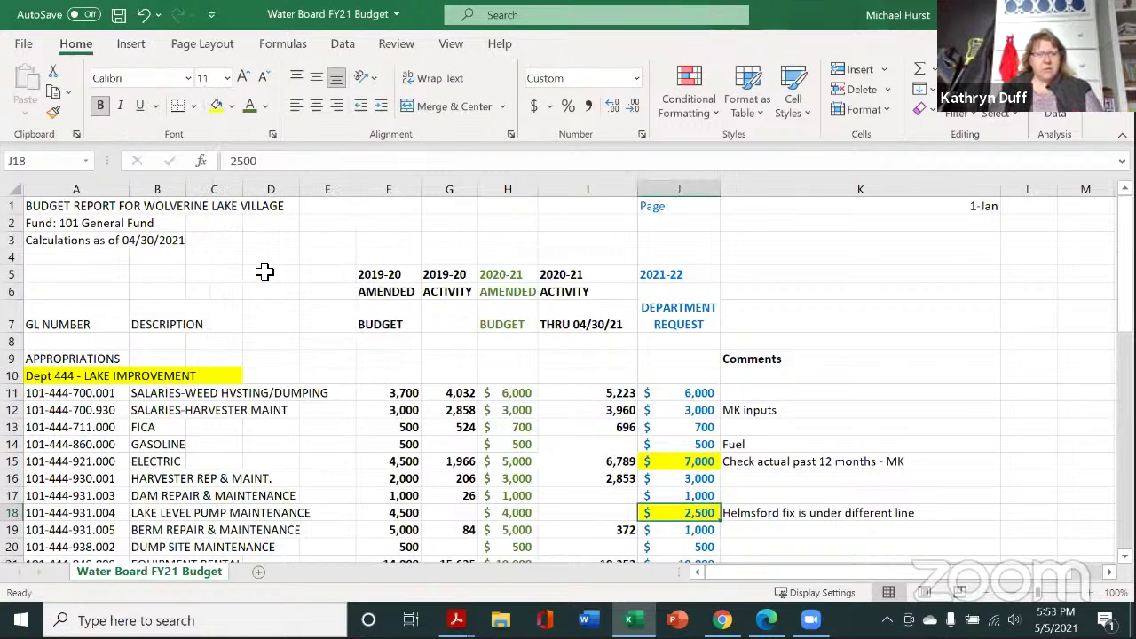
click(812, 545)
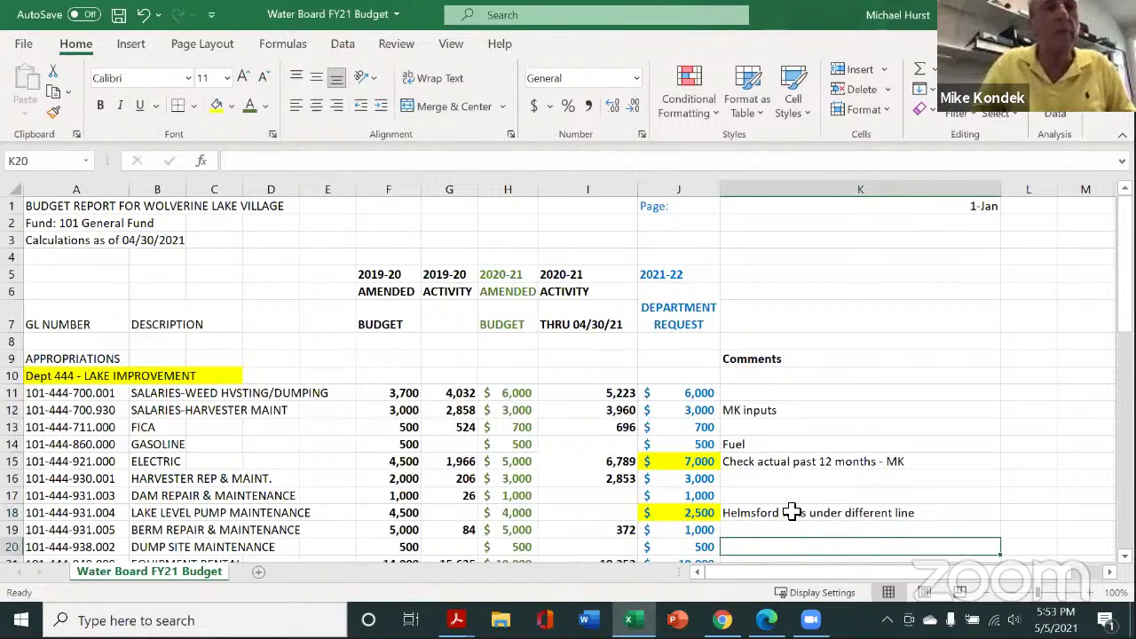
Step: Extend the LAKE LEVEL PUMP MAINTENANCE comment in K18 to read "Helmsford fix is under different line - Could Change based on DPW"
click(785, 514)
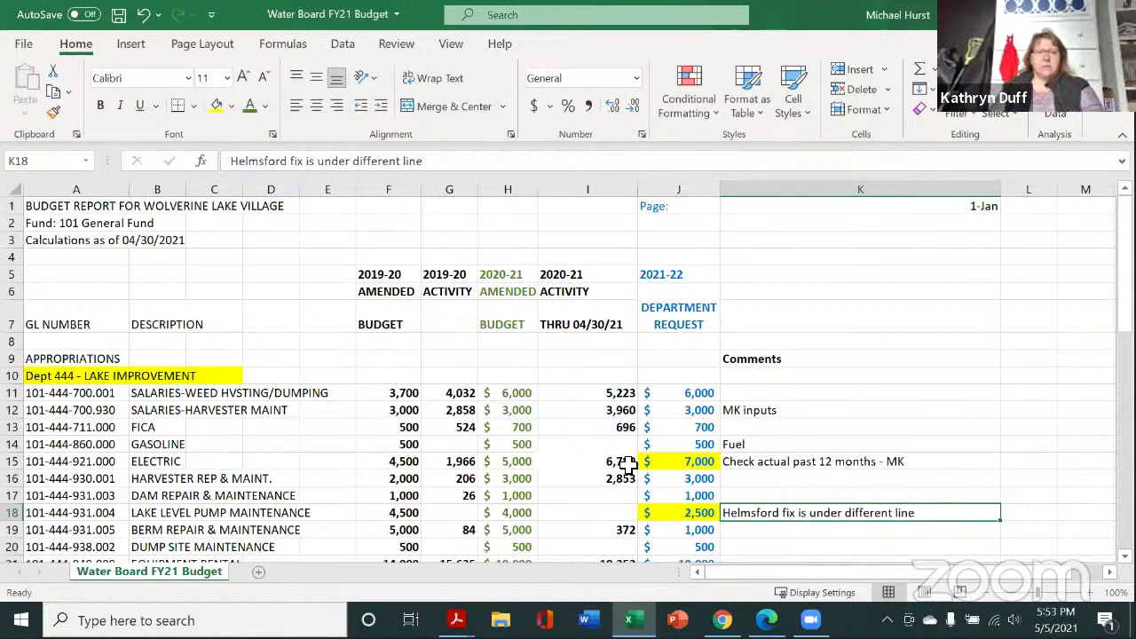
click(437, 165)
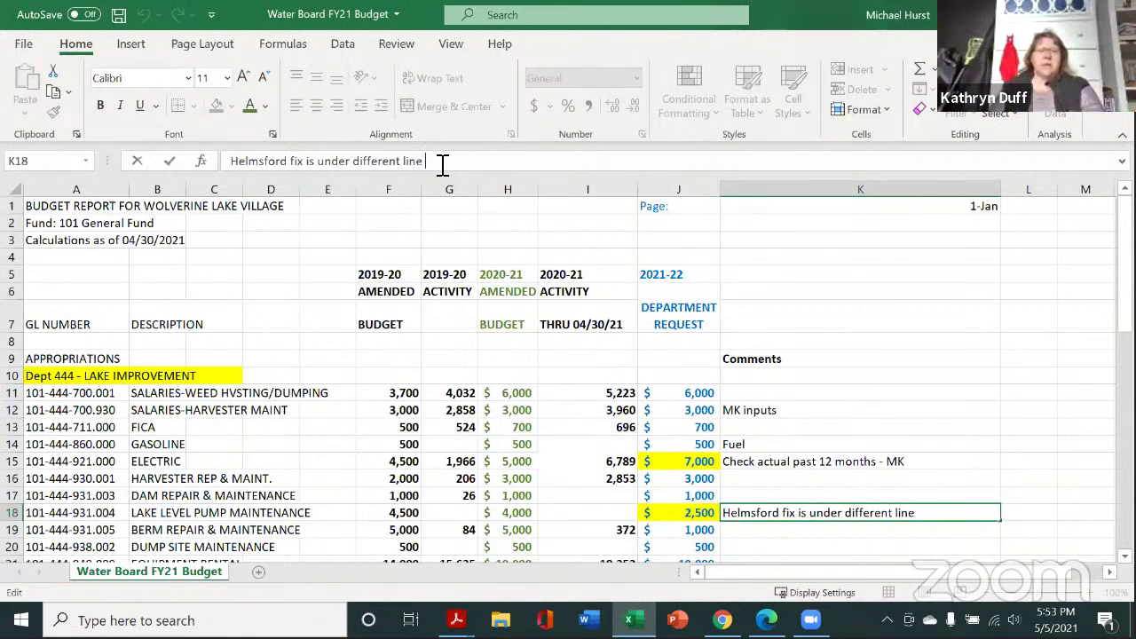
text(MK t)
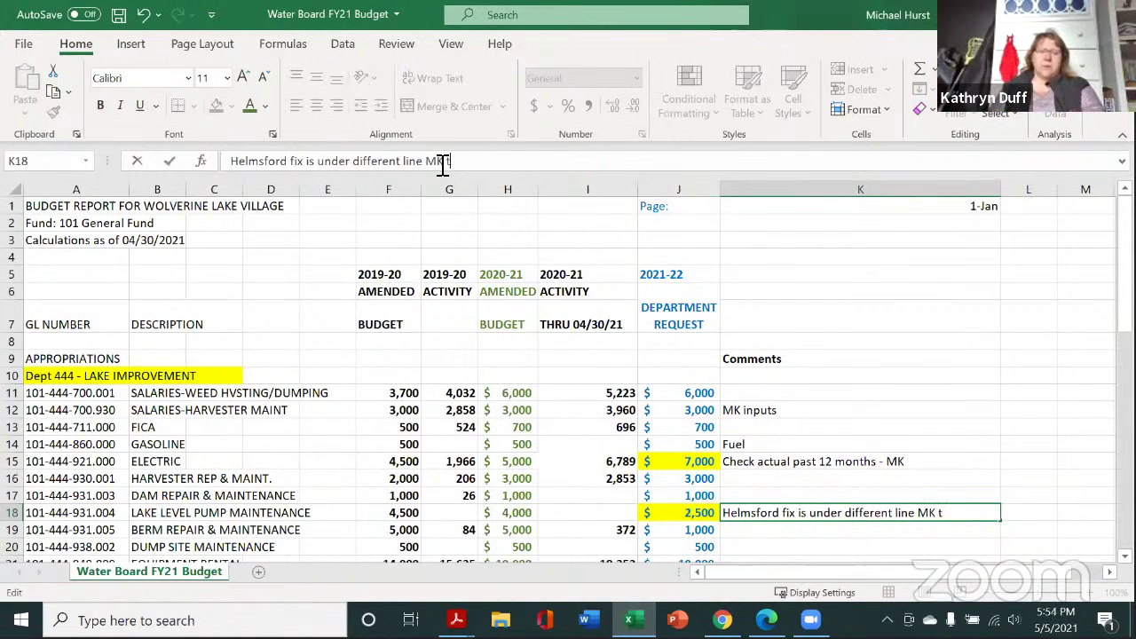
key(BackSpace)
key(BackSpace)
key(BackSpace)
key(BackSpace)
text(- Could)
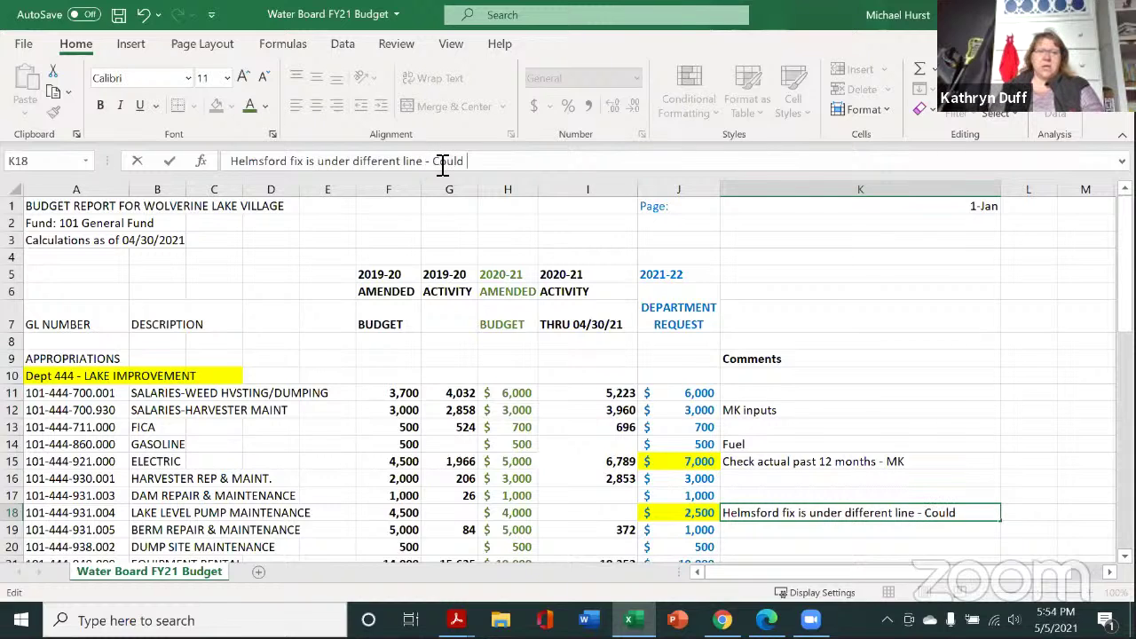
text( Ca)
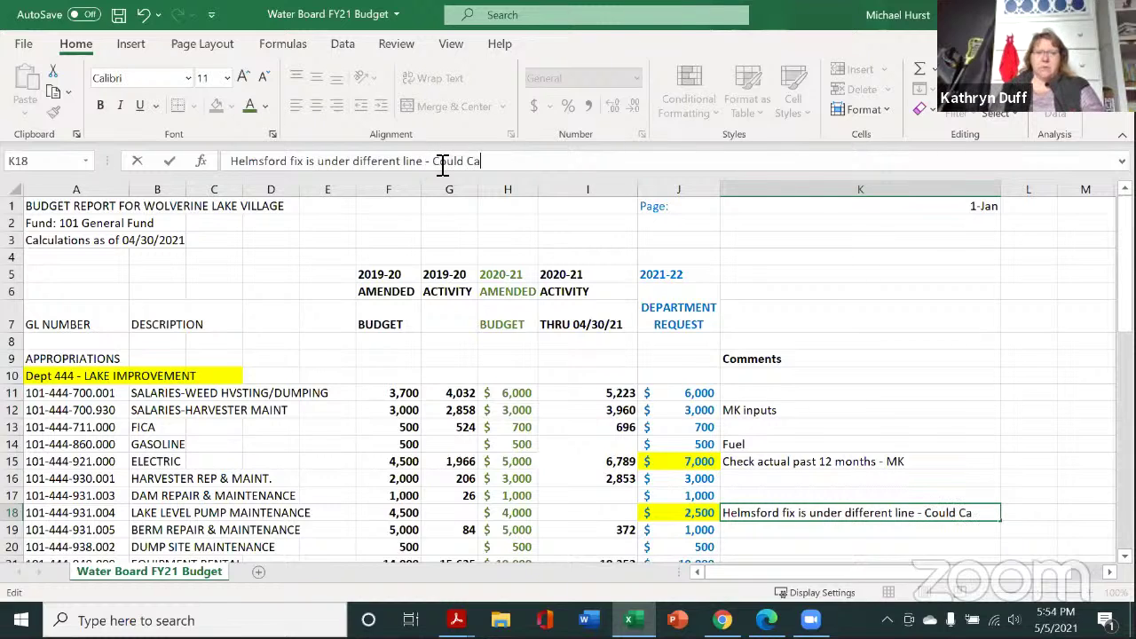
key(BackSpace)
text(hange )
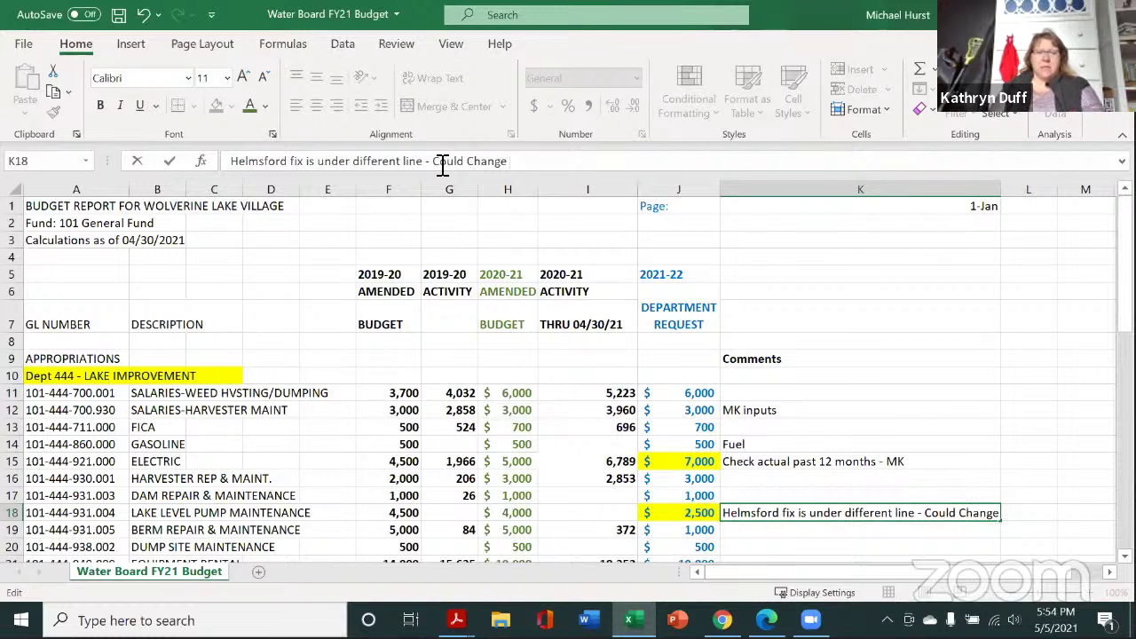
text(based on )
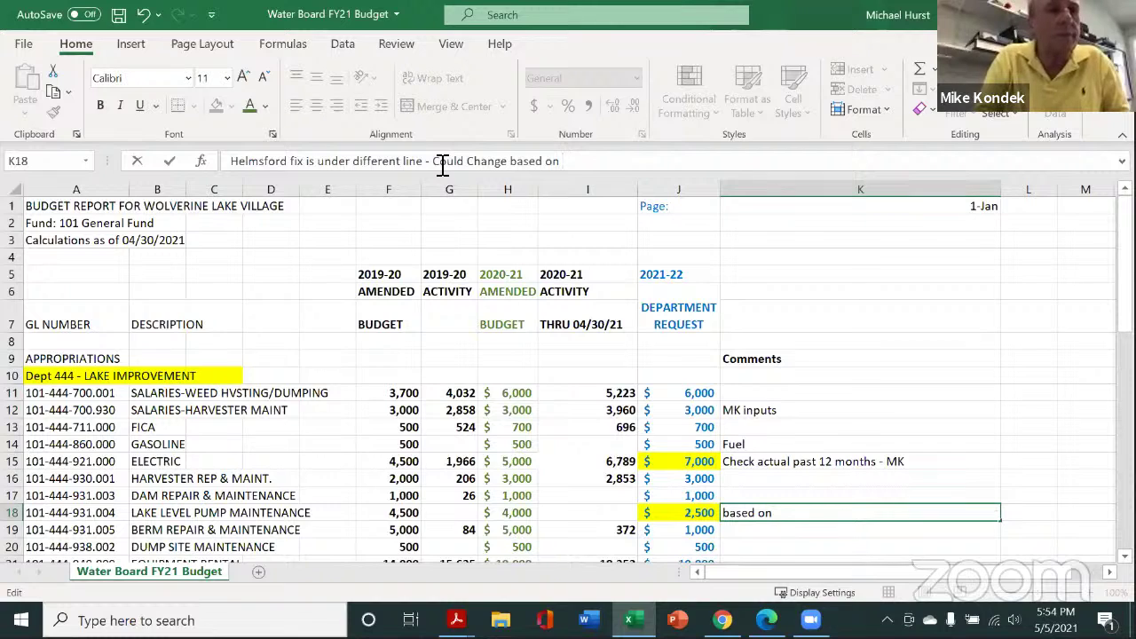
text(D)
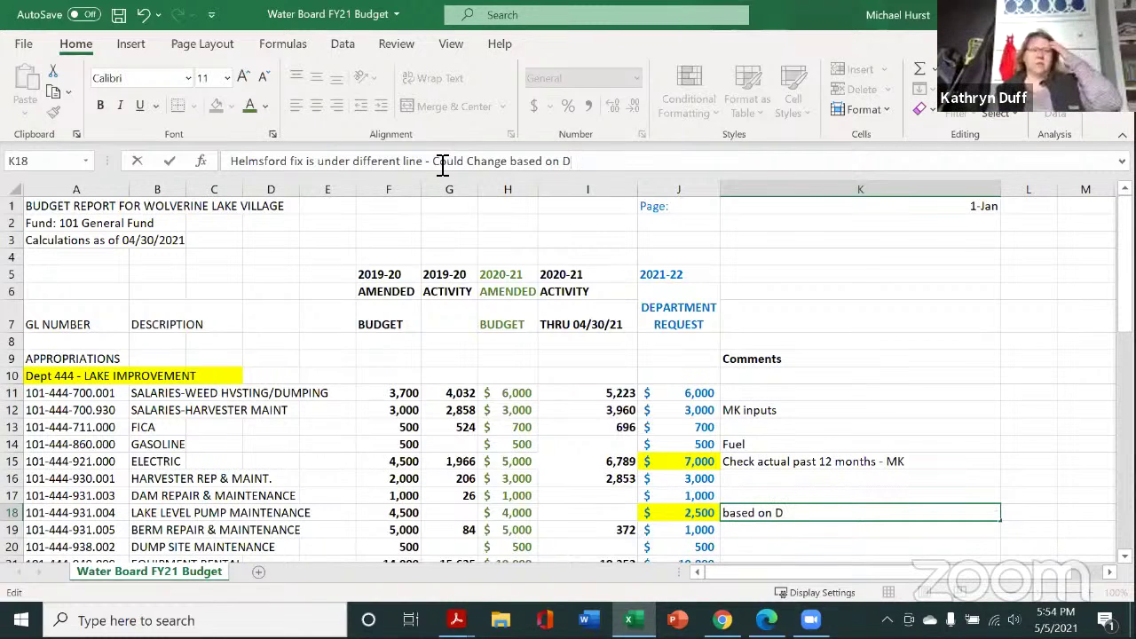
text(PW)
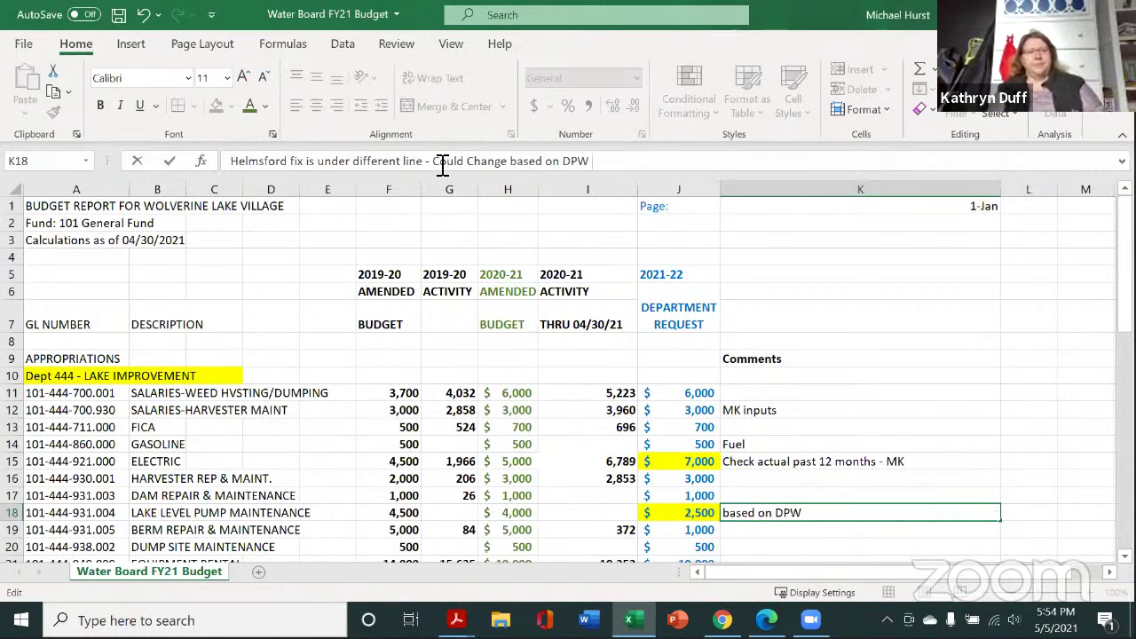
click(892, 310)
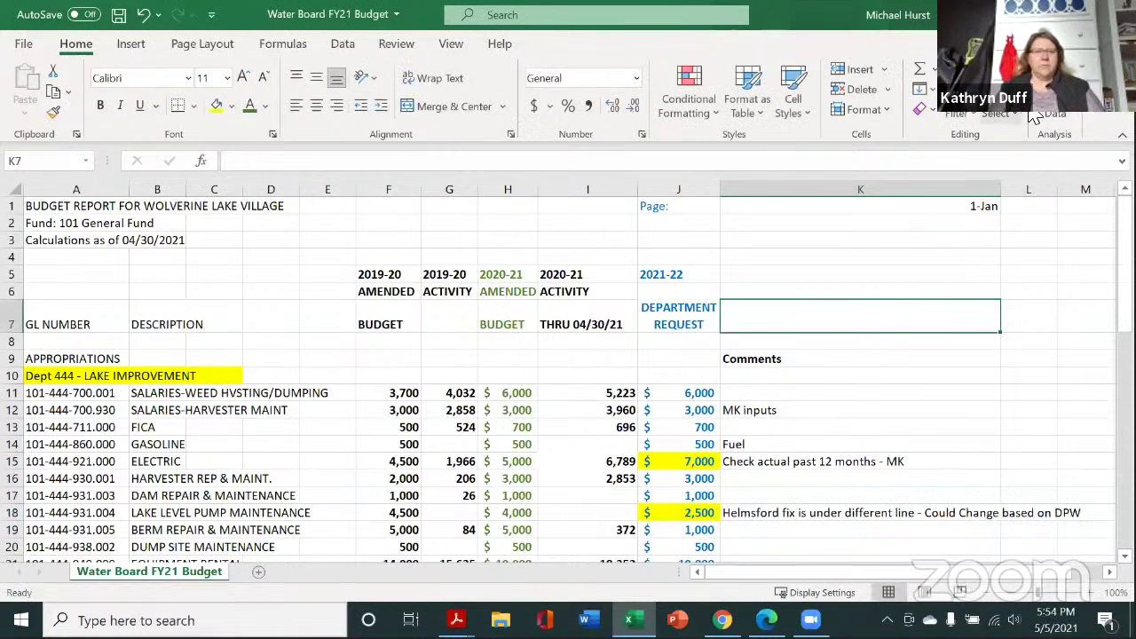
Step: Widen the Comments column K to fit the full K18 comment and slightly narrow the empty column E
drag(1002, 185, 1072, 189)
drag(1087, 188, 1085, 188)
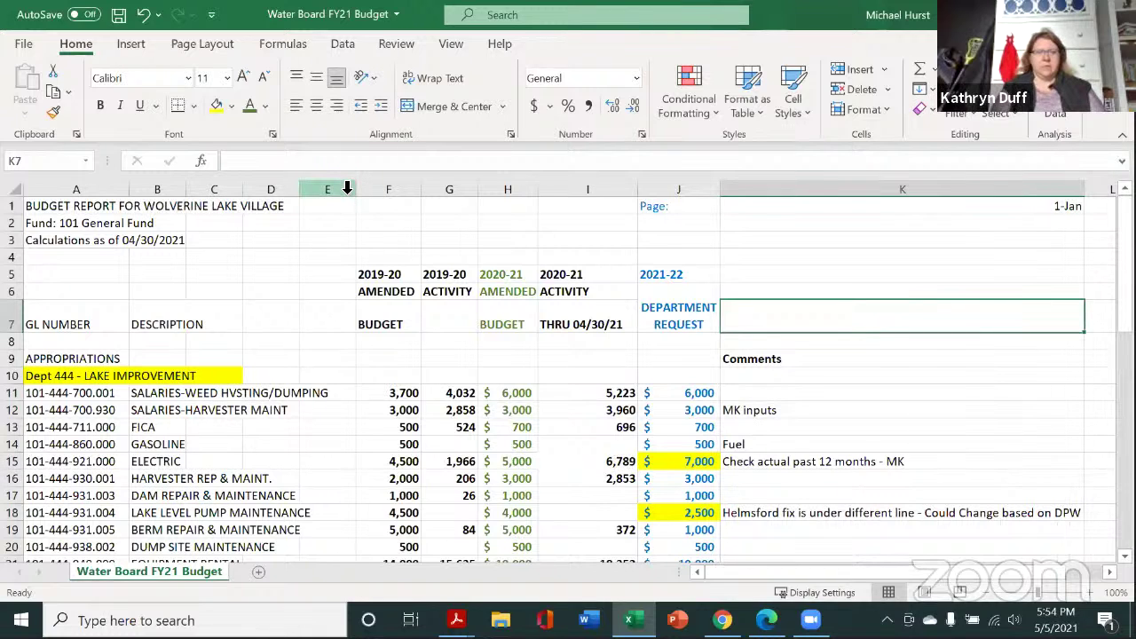
drag(355, 189, 336, 205)
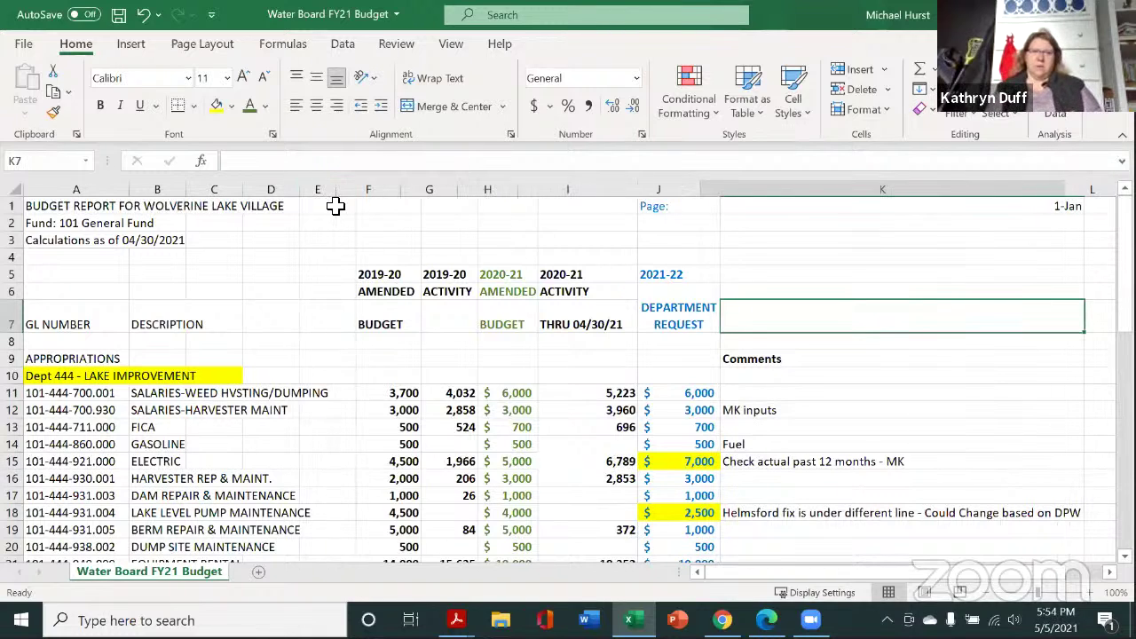
Step: Enter the comment "Like depreciation, only different" in K21 for the EQUIPMENT RENTAL line
scroll(809, 504, down, 1)
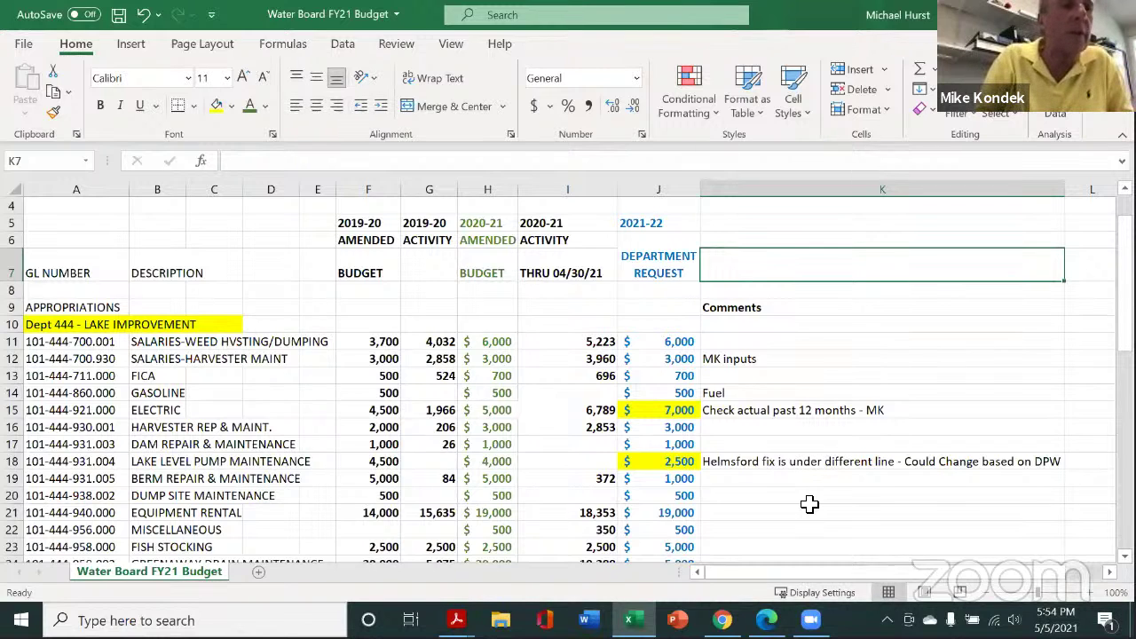
click(733, 517)
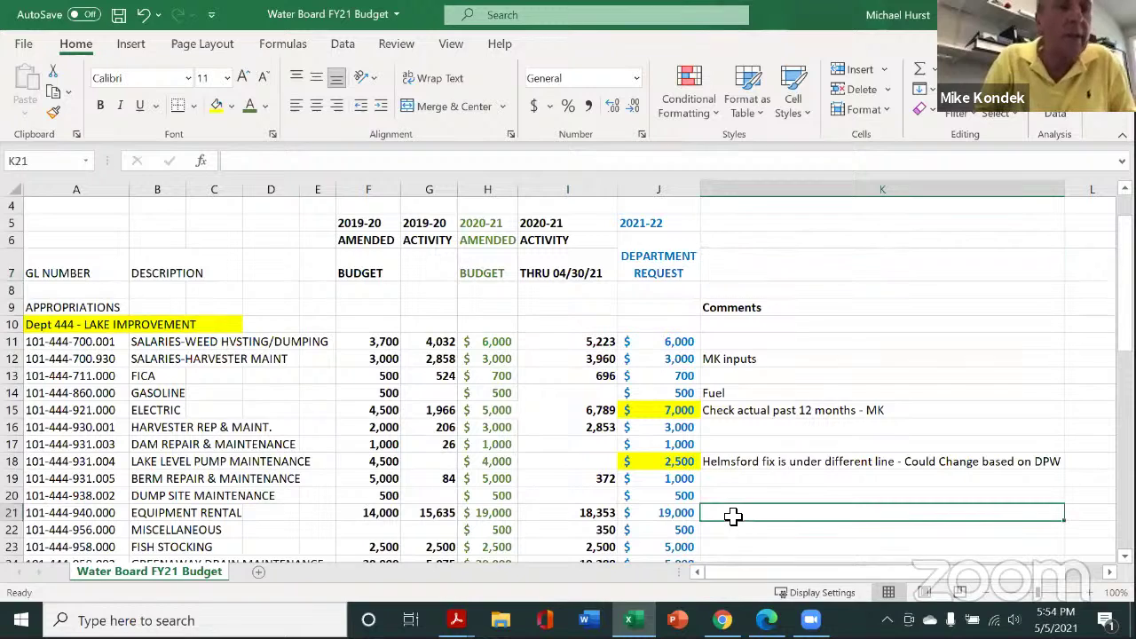
text(Like)
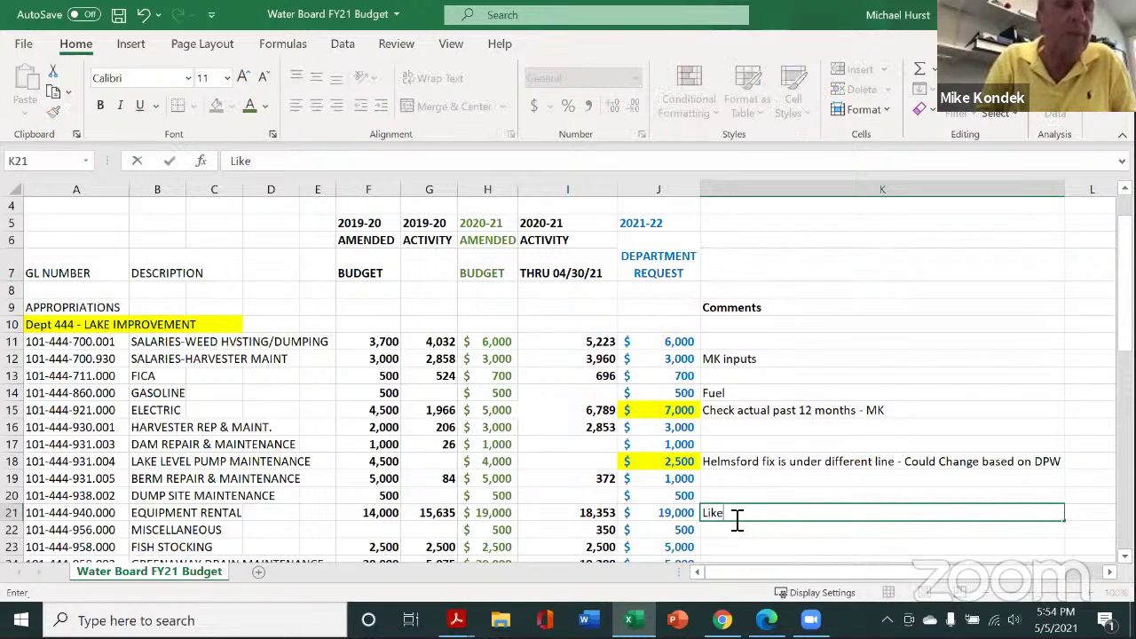
text( depre)
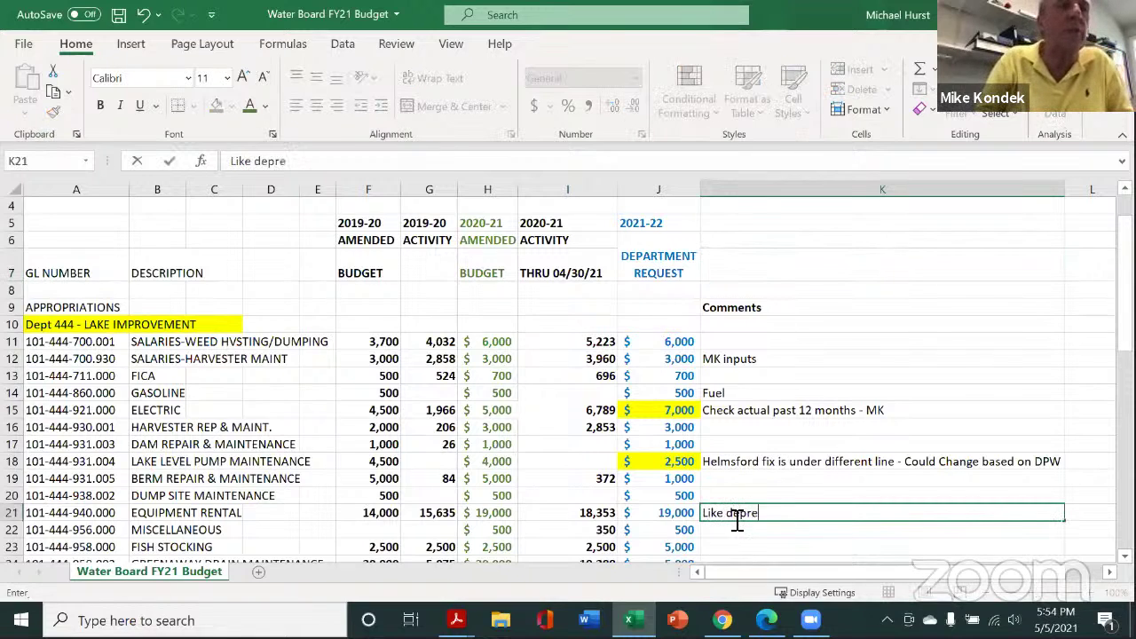
text(ciation)
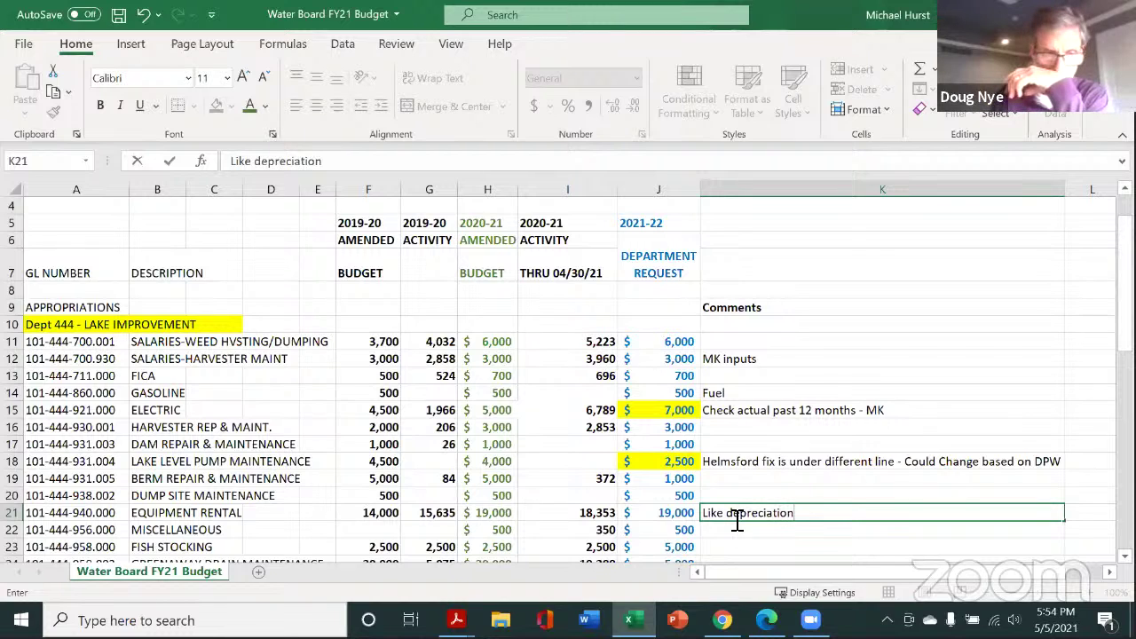
text(, on)
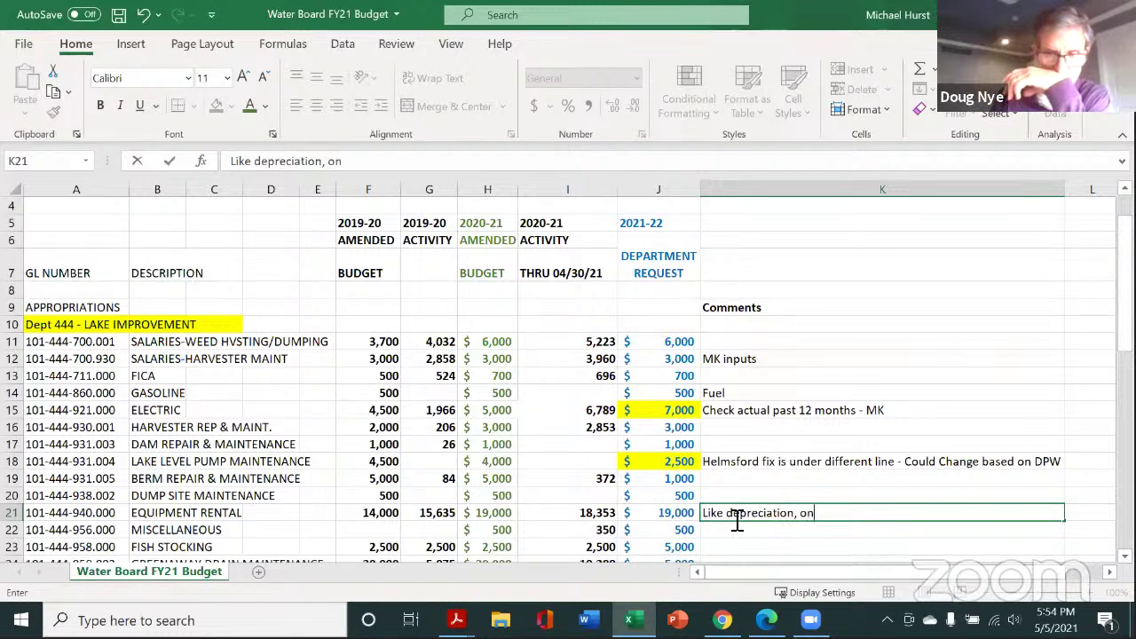
text(ly different)
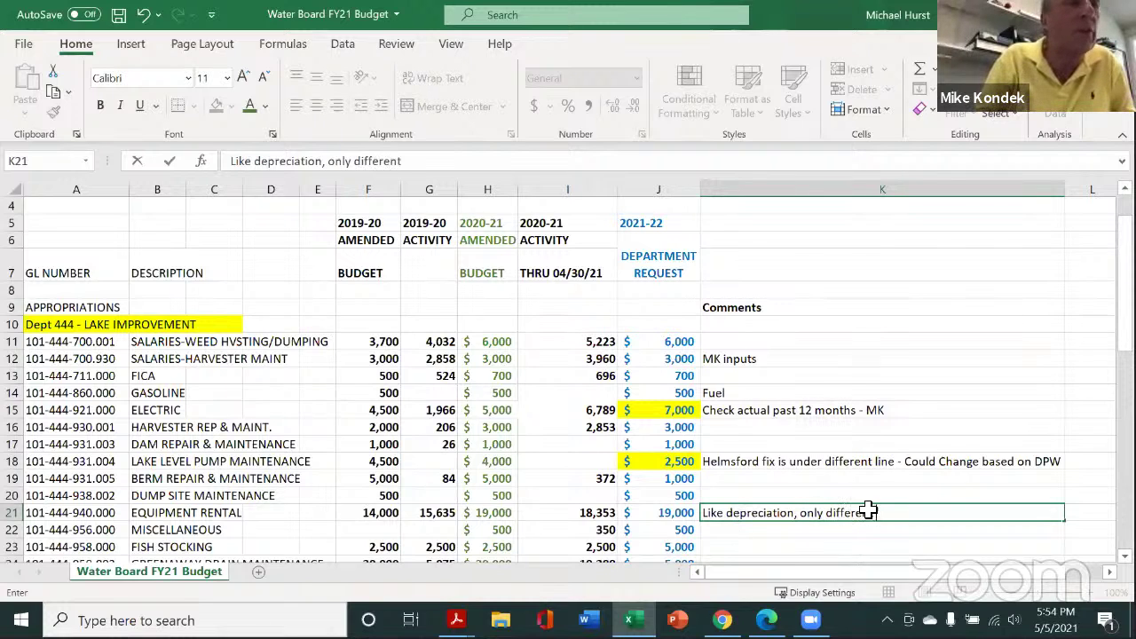
click(963, 480)
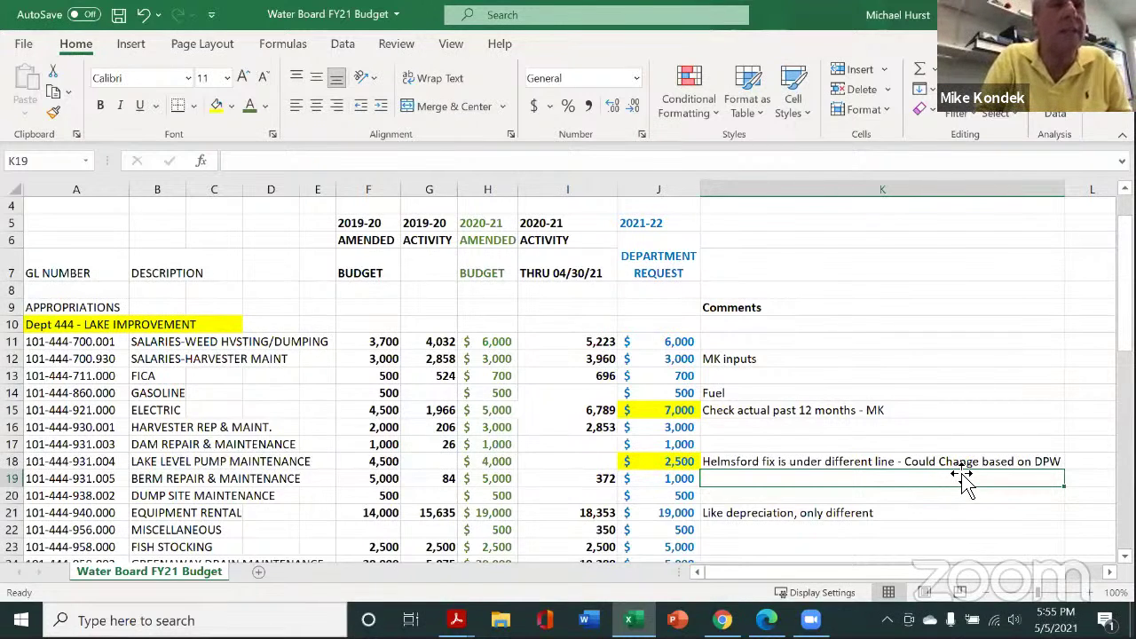
Step: Widen the 2020-21 amended budget column H so the Dept 444 total in H29 fits
scroll(874, 494, down, 2)
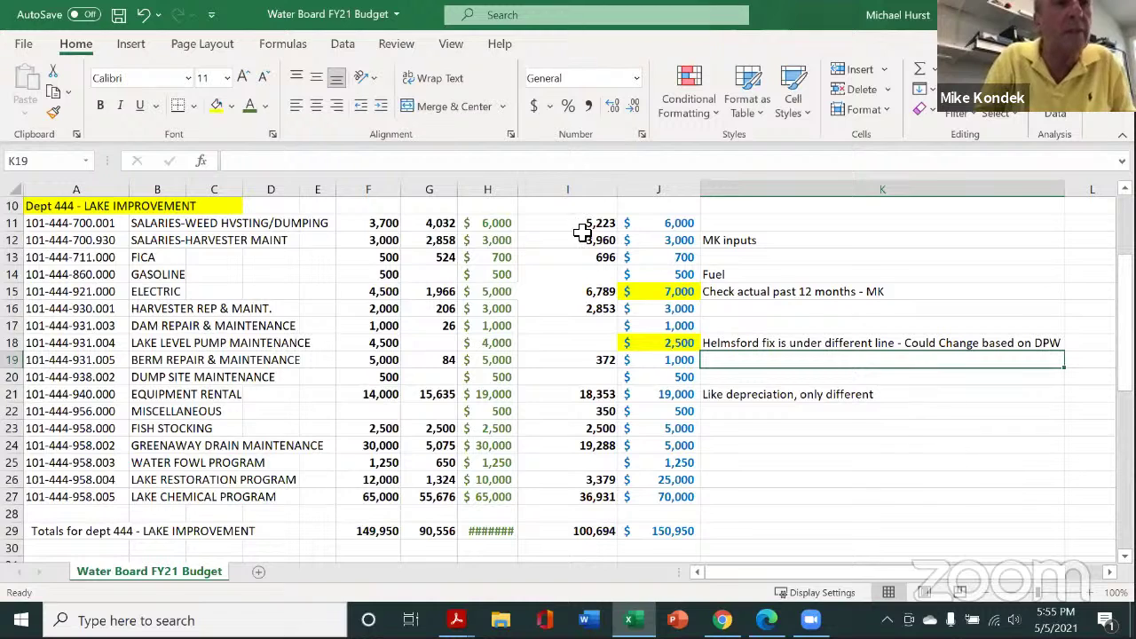
drag(523, 189, 539, 192)
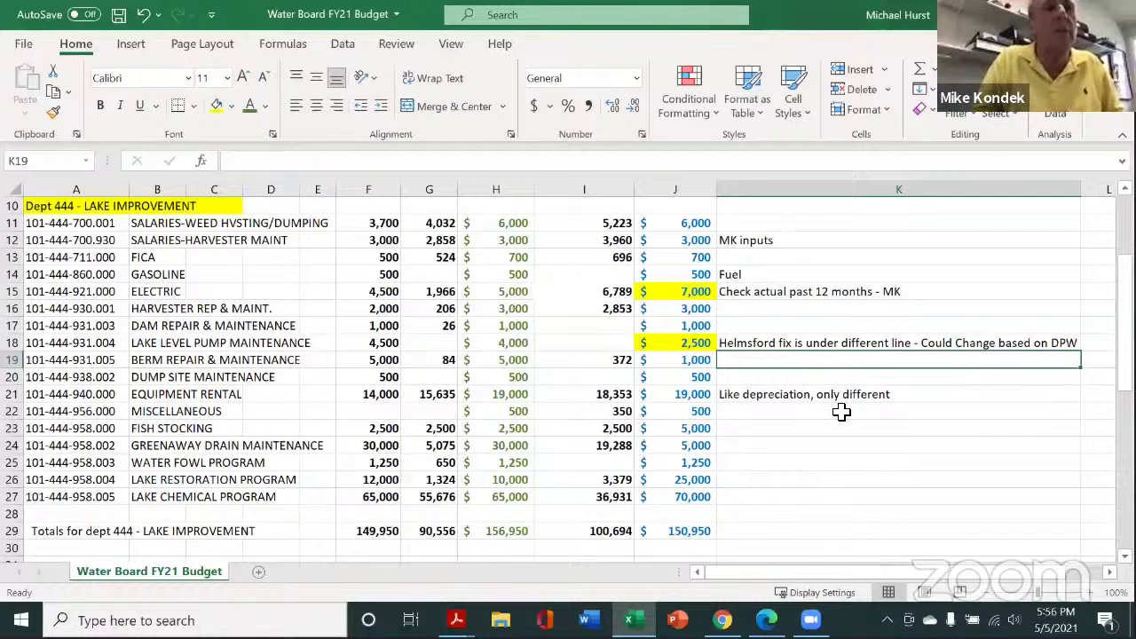
Step: Review the Dept 444 LAKE IMPROVEMENT lines and their 2021-22 department requests, from the salaries down to the department total
scroll(841, 412, up, 3)
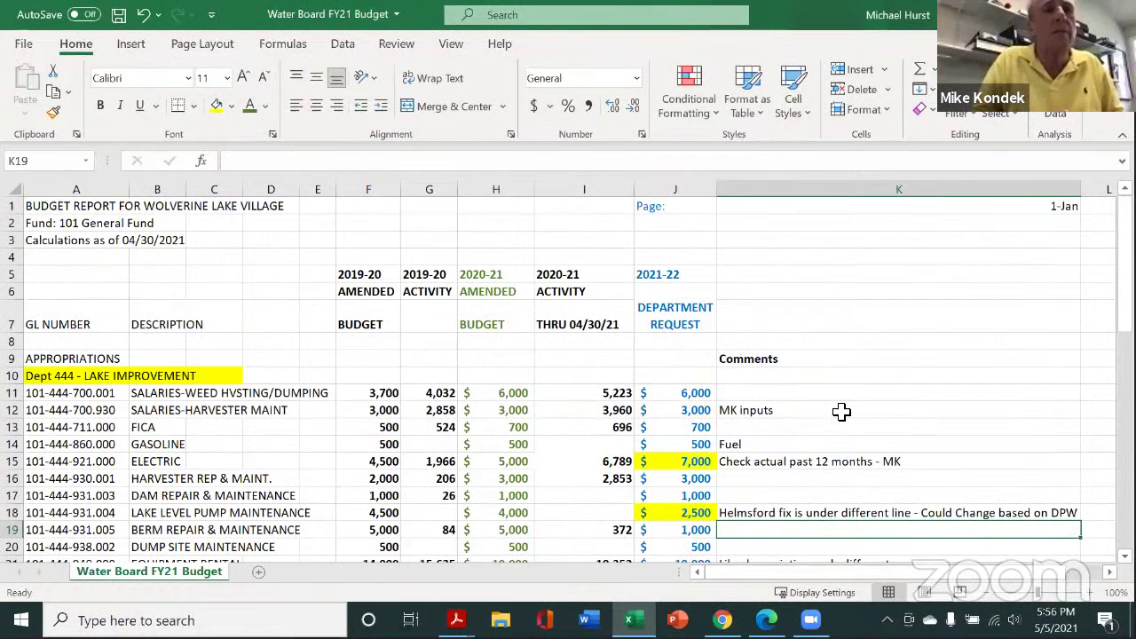
click(698, 394)
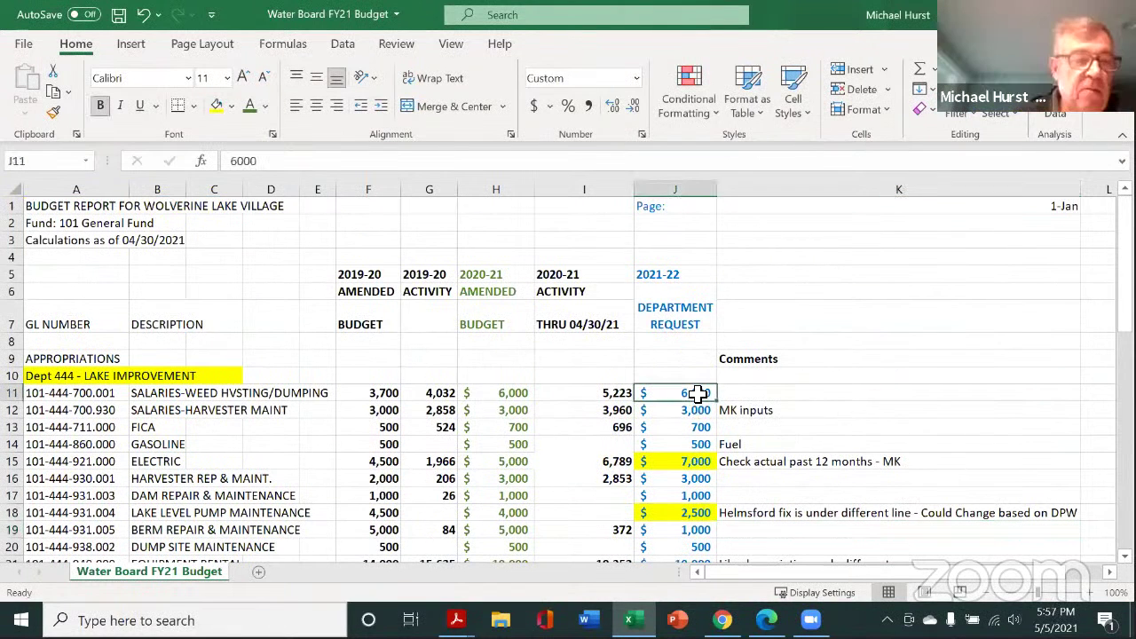
click(760, 394)
scroll(838, 427, down, 2)
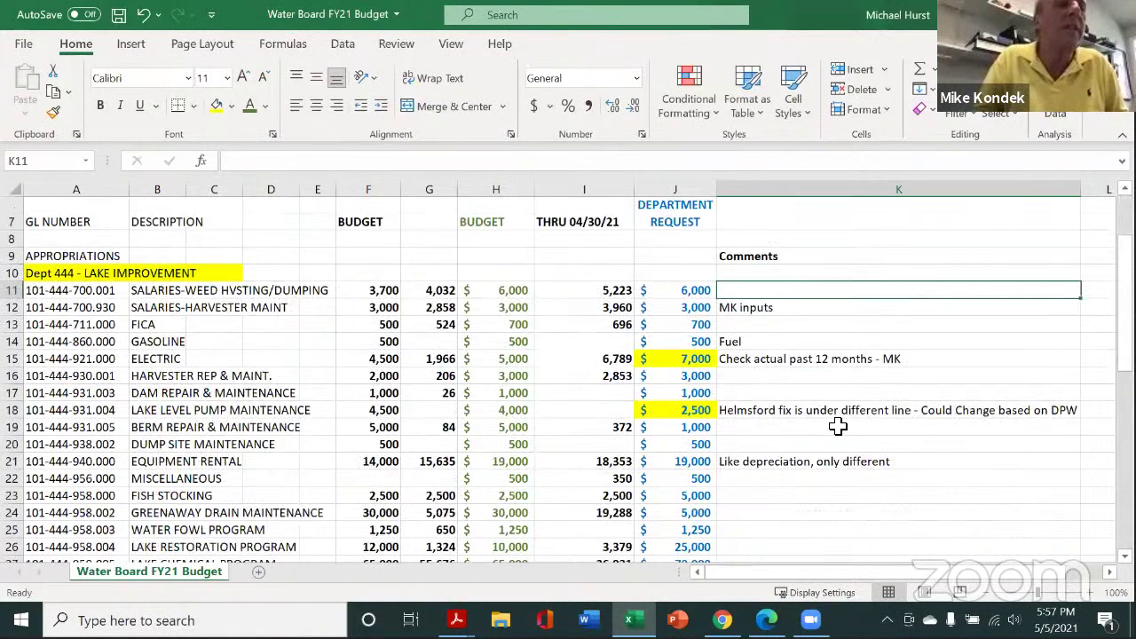
scroll(838, 427, up, 1)
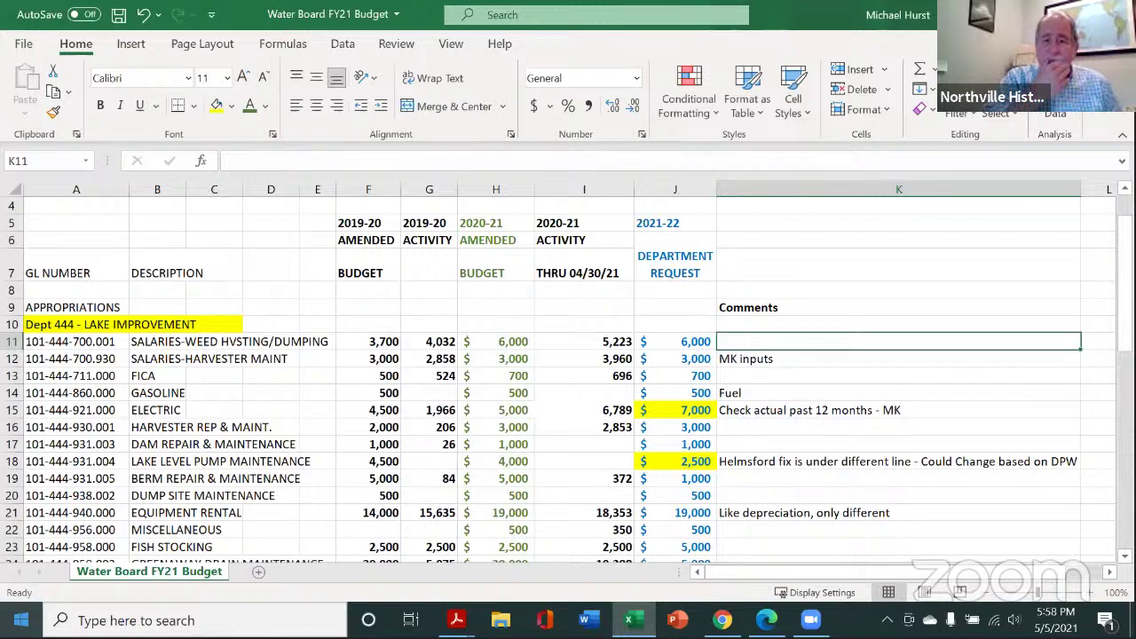
click(924, 527)
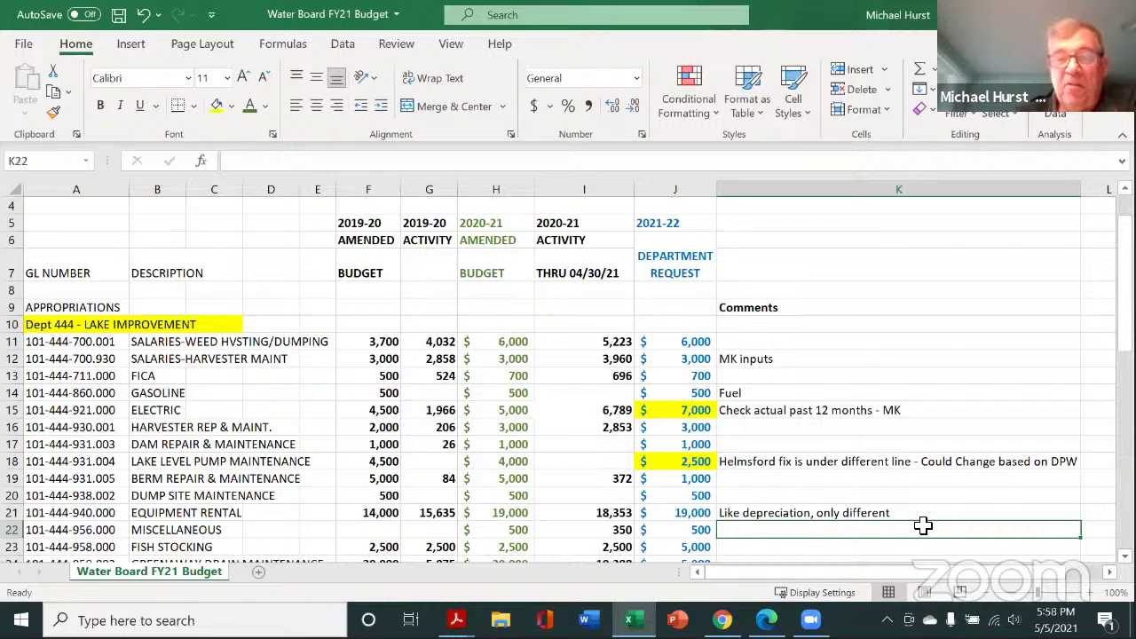
scroll(923, 527, down, 2)
scroll(923, 526, up, 1)
scroll(924, 526, down, 1)
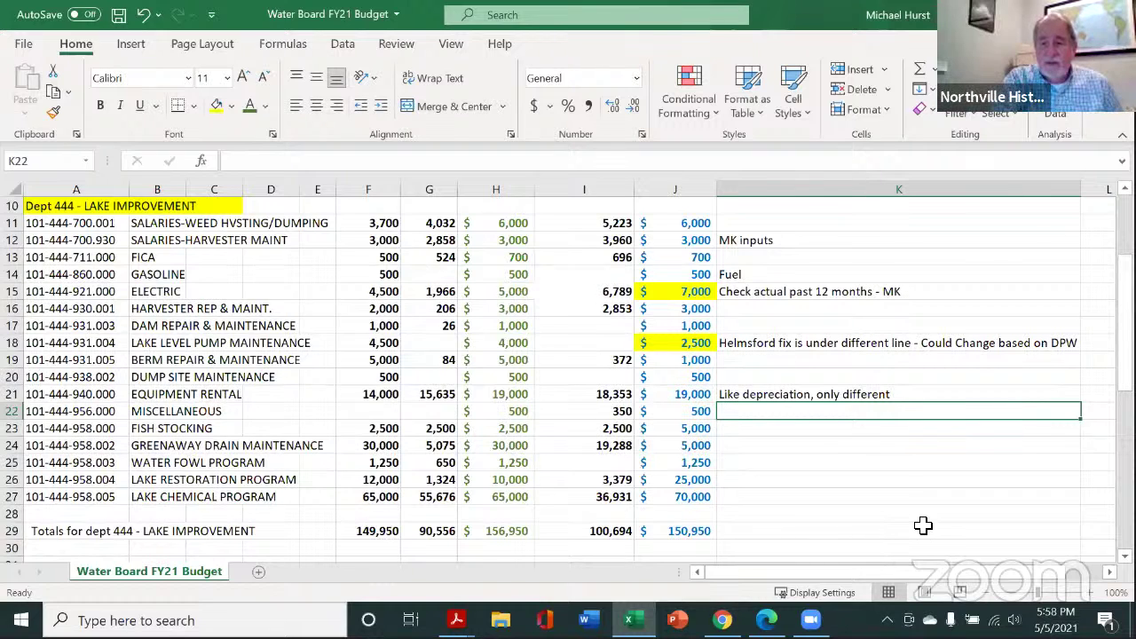
Step: Enter the comment "WMB may consider 2 fish stockings" in K23 for the FISH STOCKING line
click(728, 433)
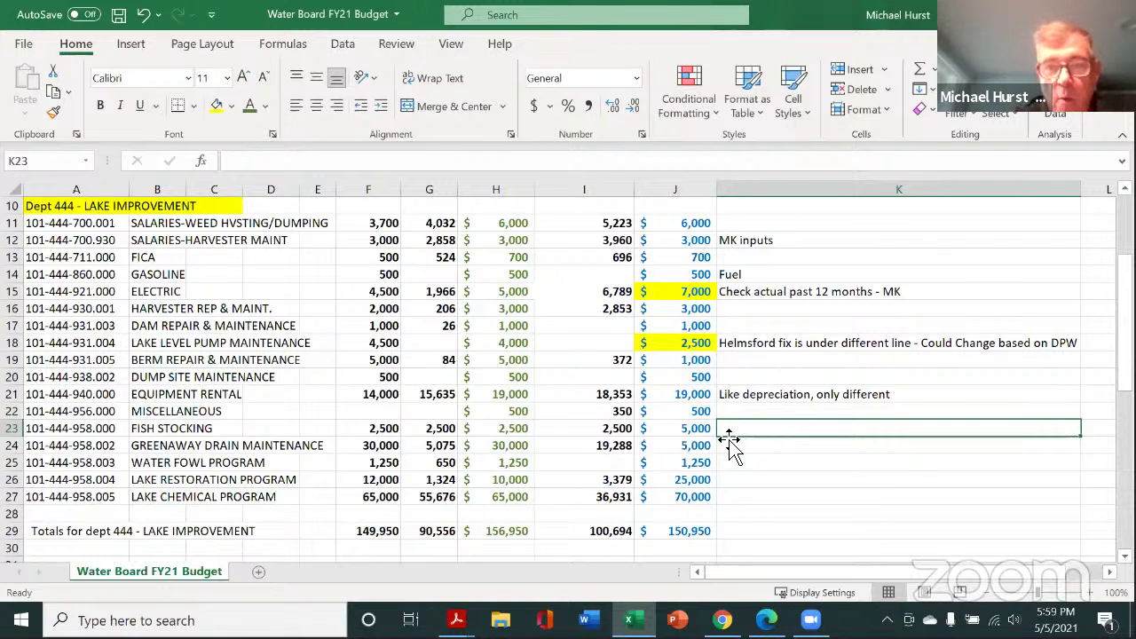
text(EMB)
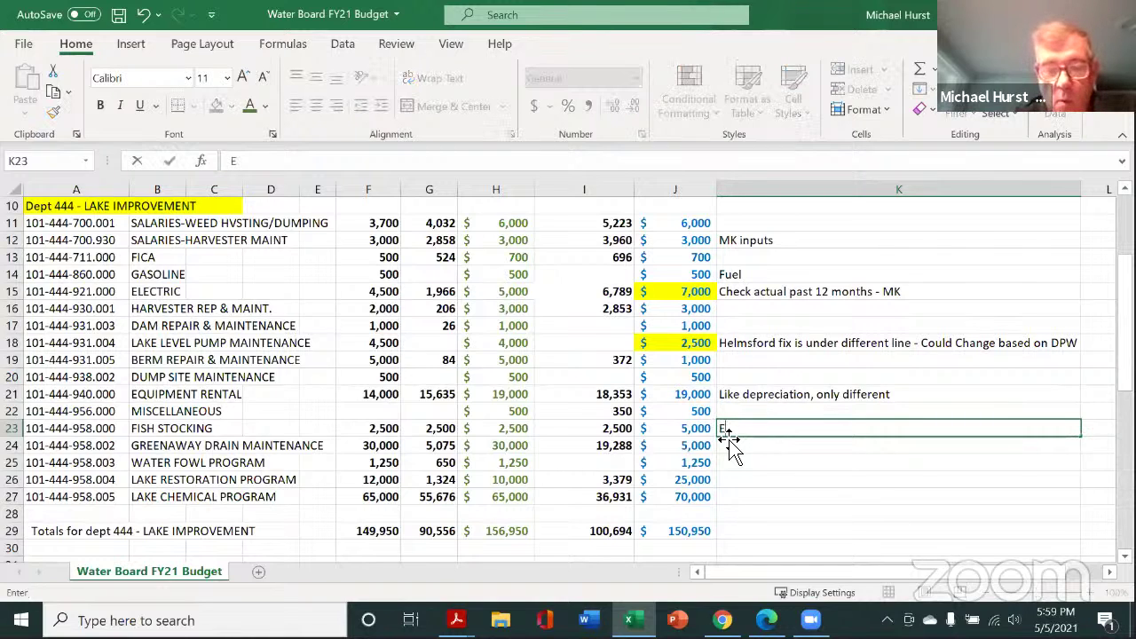
key(BackSpace)
key(BackSpace)
key(BackSpace)
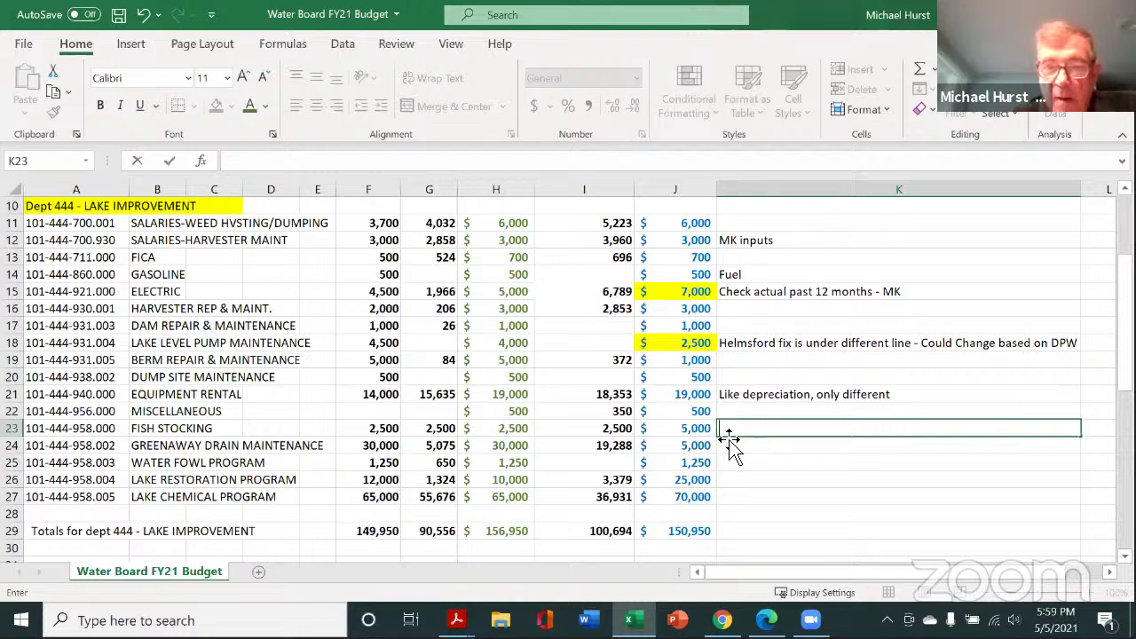
text(E)
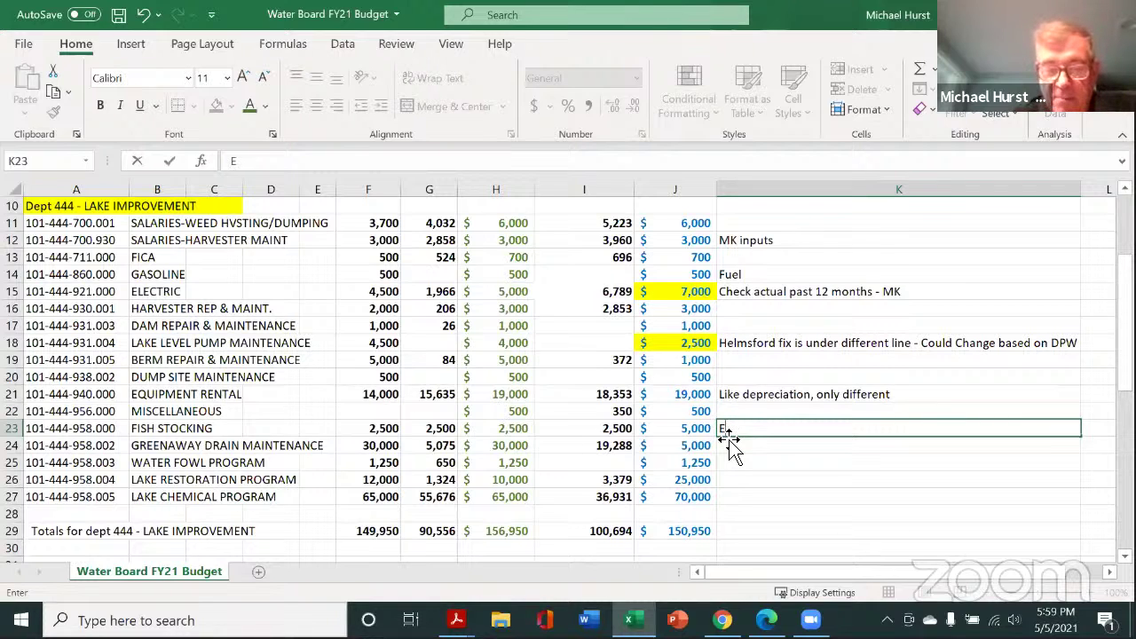
text(MB)
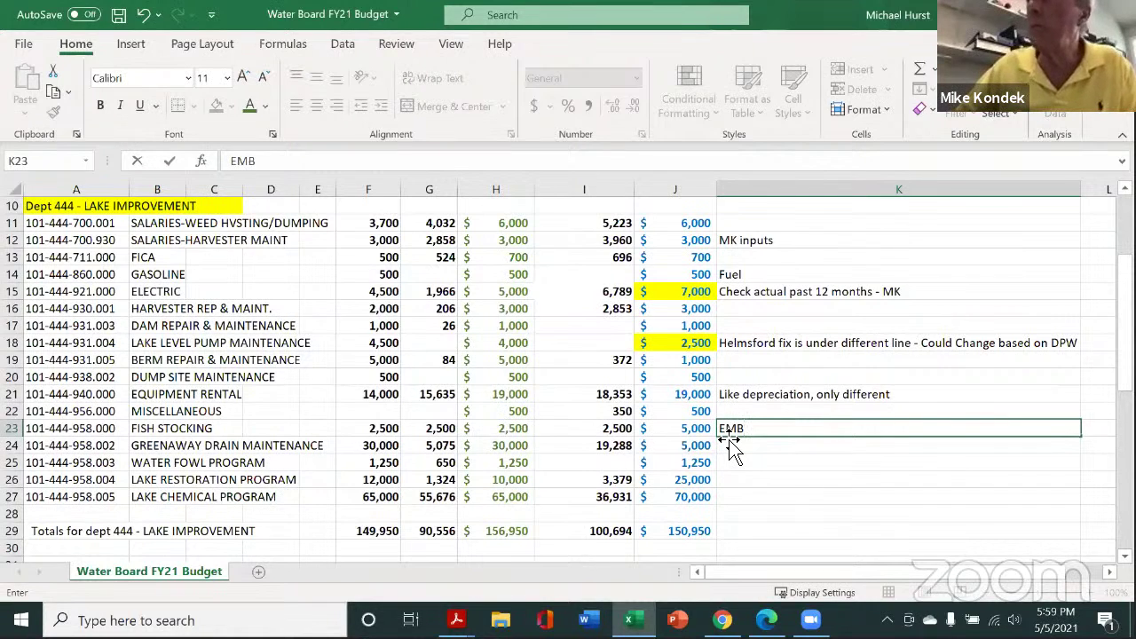
key(BackSpace)
key(BackSpace)
key(BackSpace)
text(WMB)
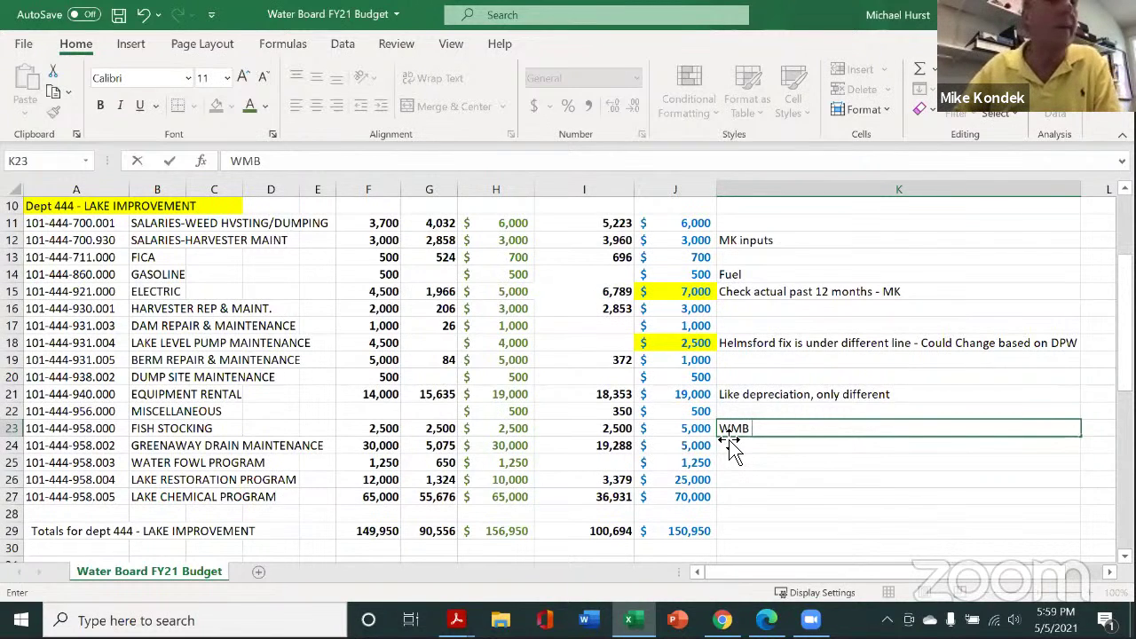
text(msy)
key(BackSpace)
key(BackSpace)
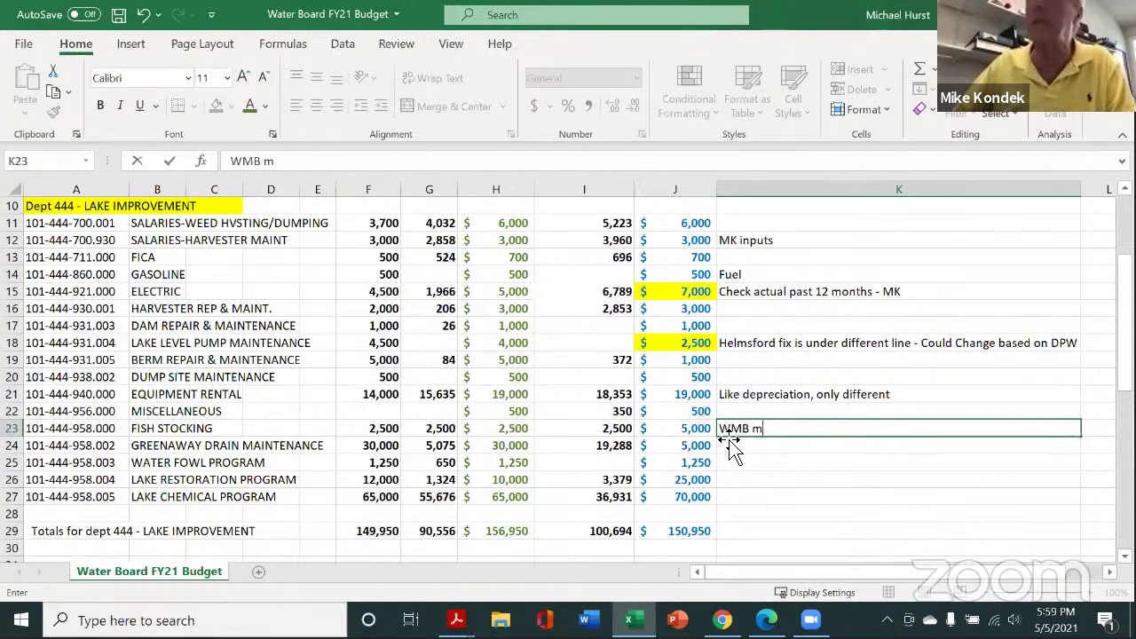
text(ay cvondi)
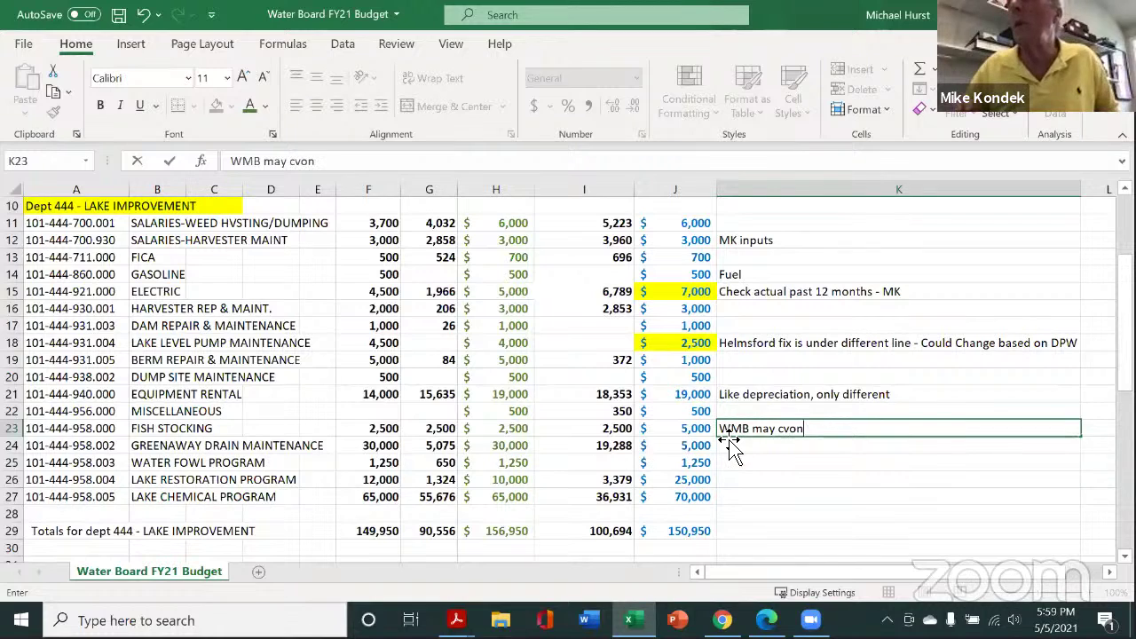
key(BackSpace)
key(BackSpace)
key(BackSpace)
key(BackSpace)
key(BackSpace)
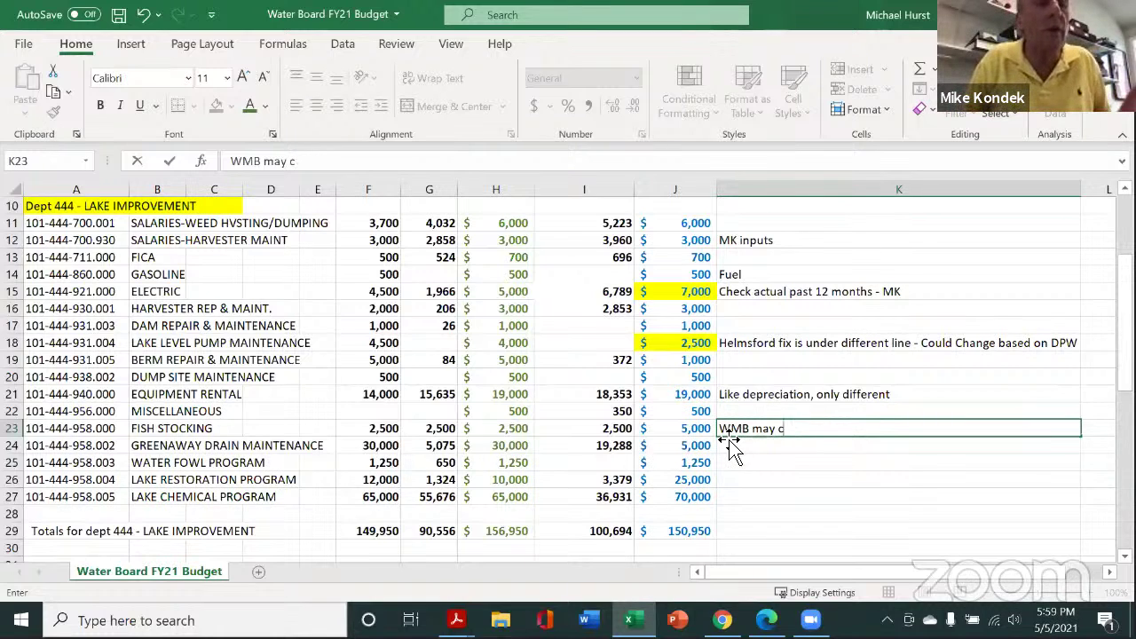
text(ond)
key(BackSpace)
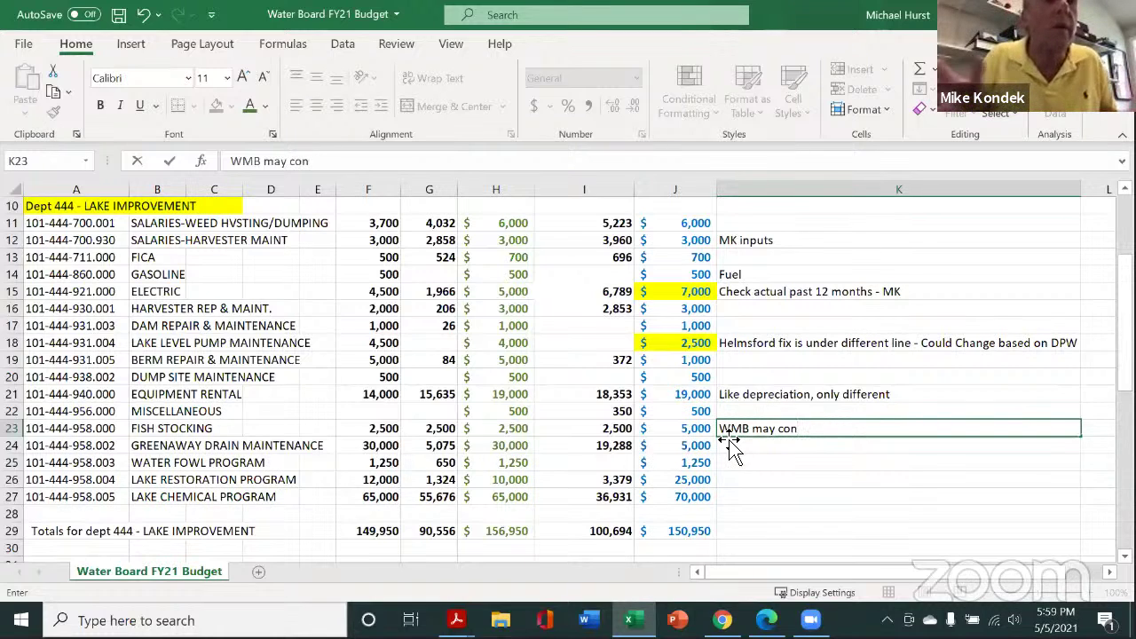
text(d)
key(BackSpace)
text(sider)
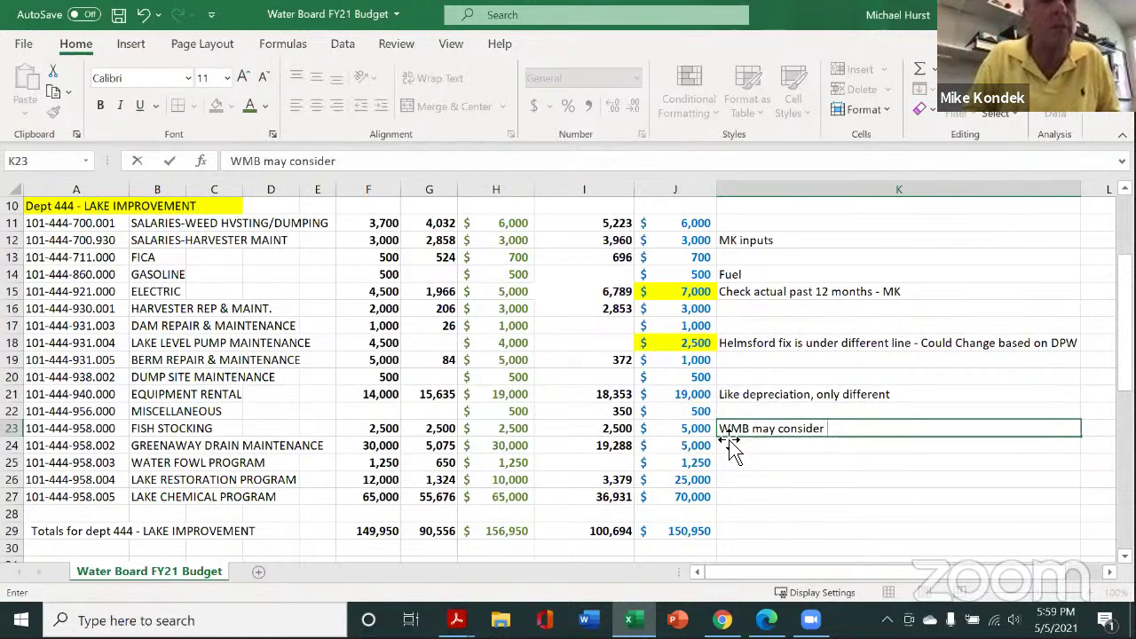
text( 2)
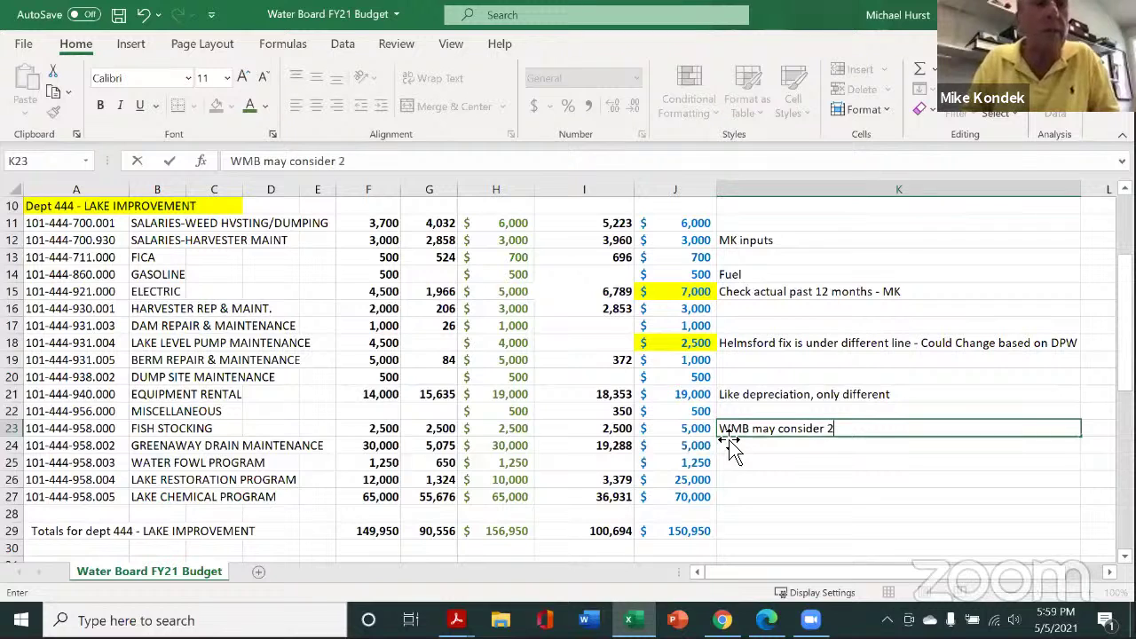
text( fish)
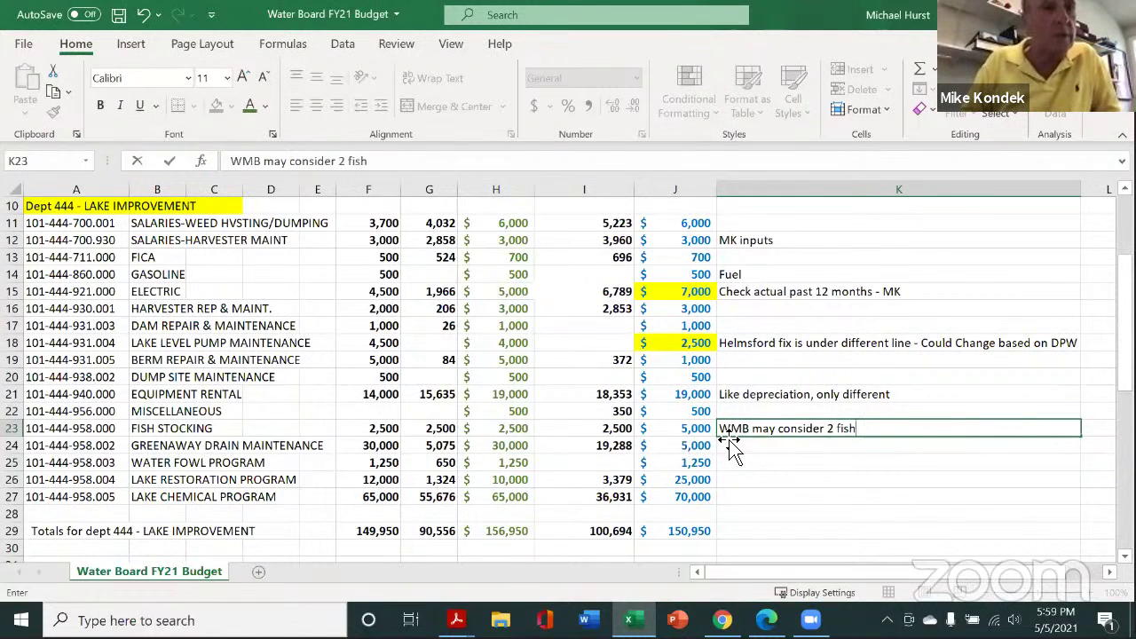
text( stock)
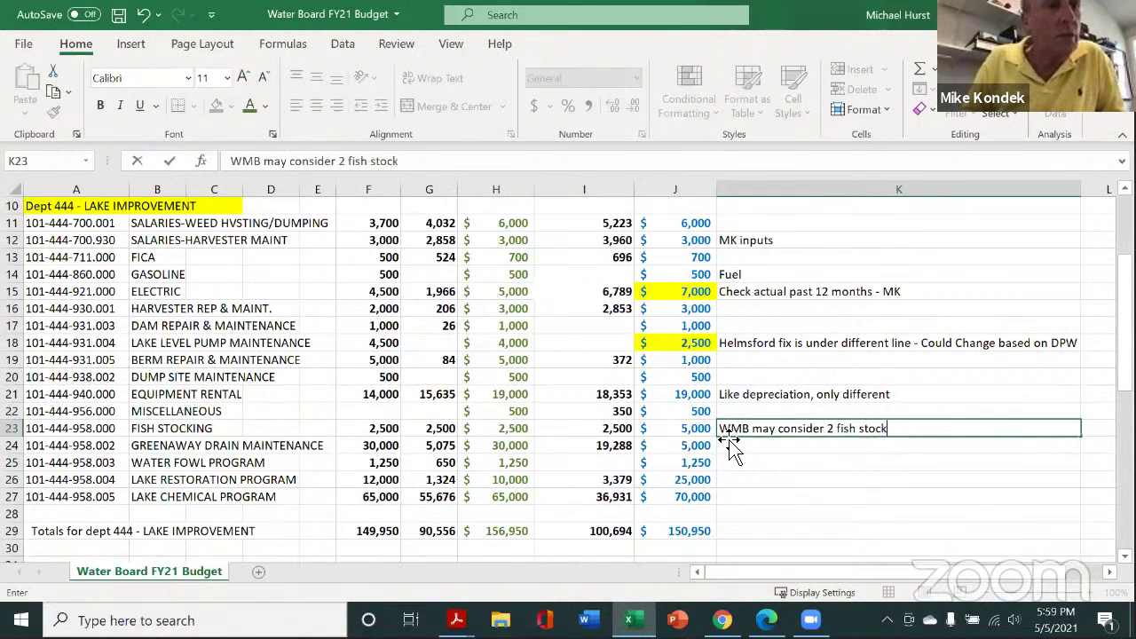
text(ings)
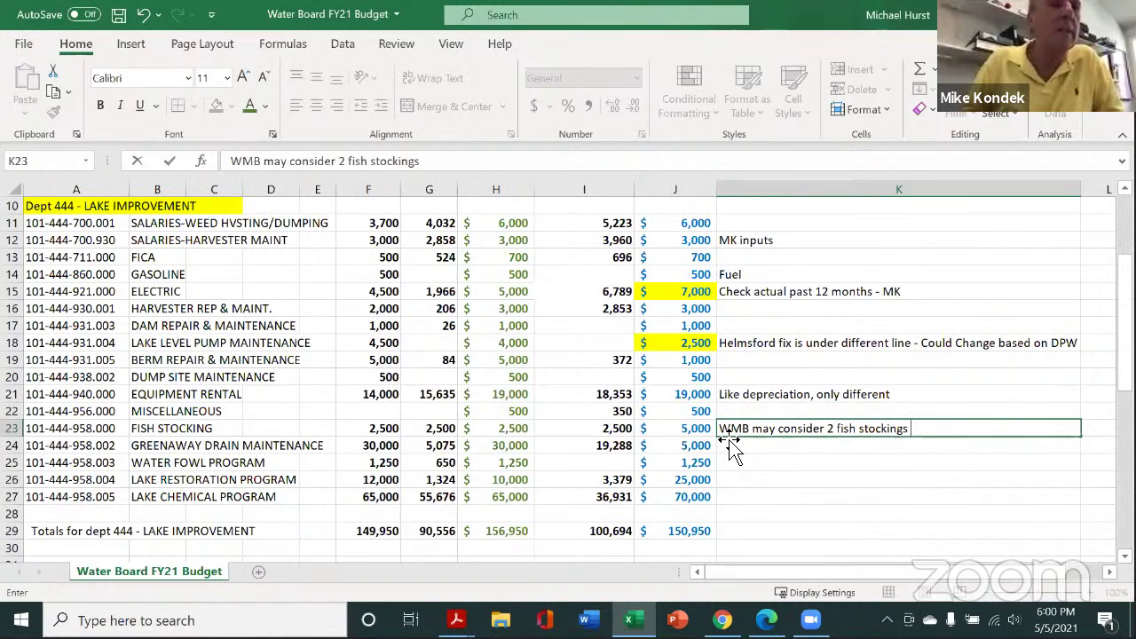
Step: Extend the FISH STOCKING comment in K23 with "- looking for DNR guidance"
text(- loo)
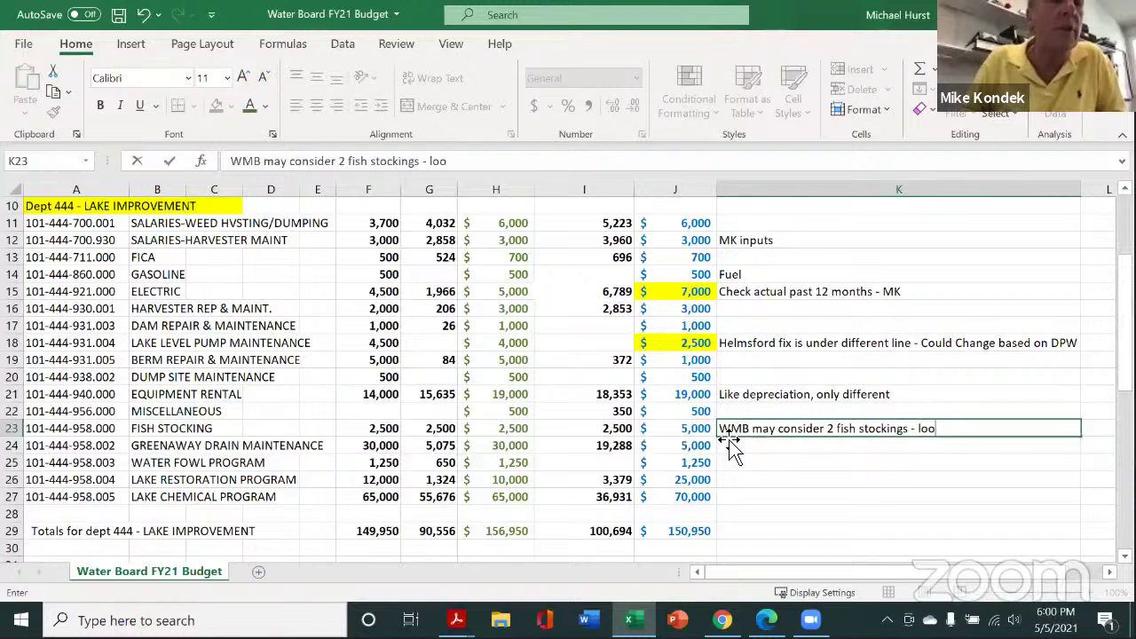
text(king for)
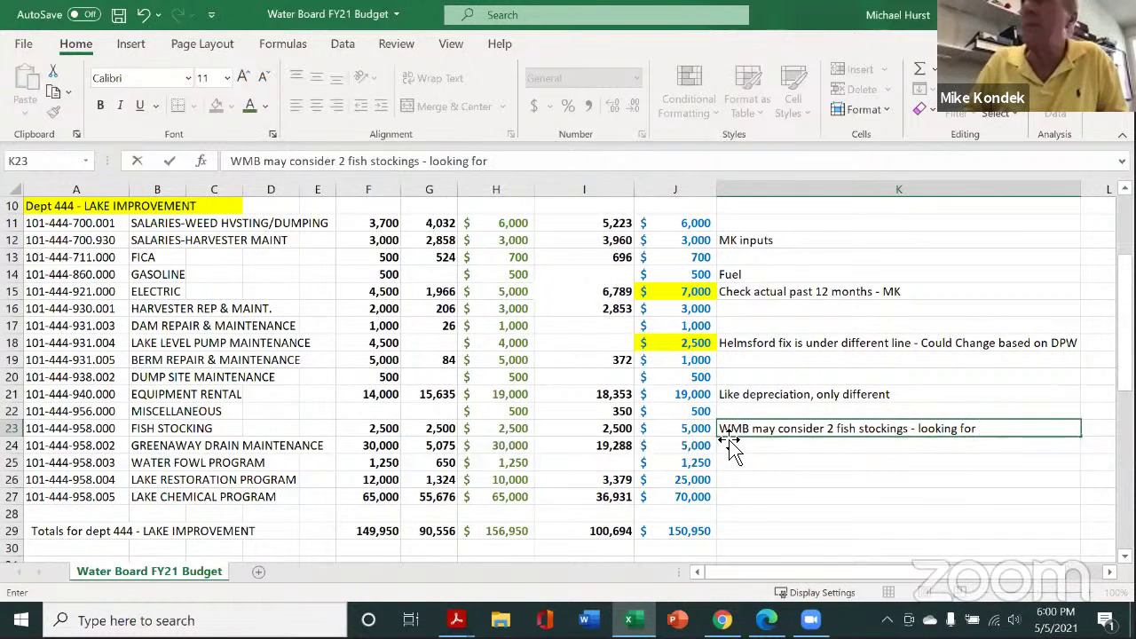
text( DNR)
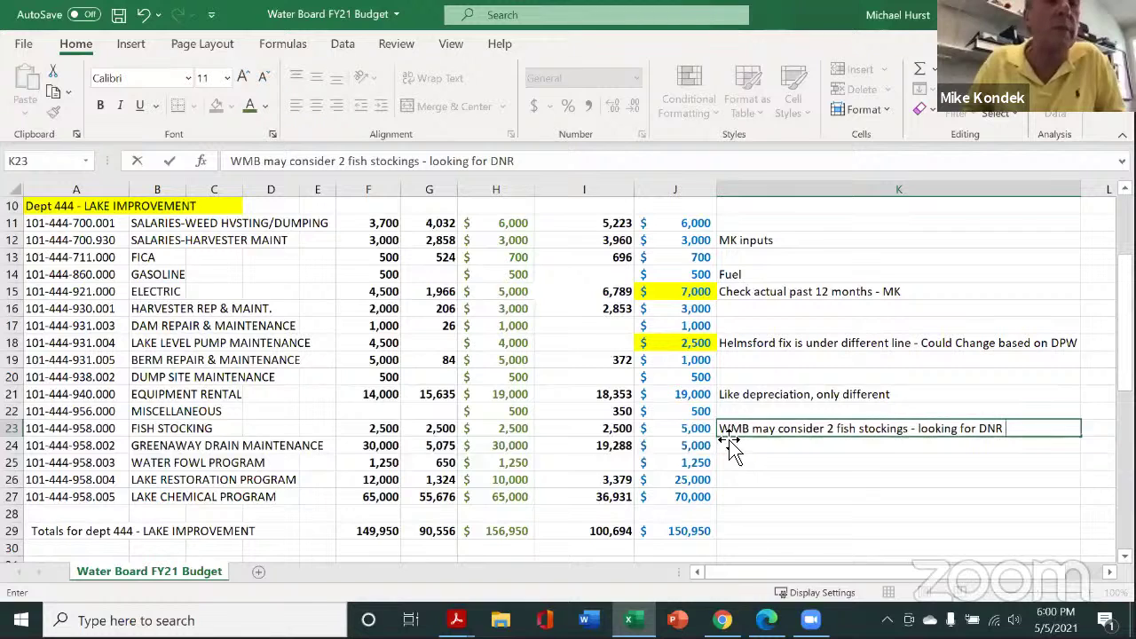
text(gui)
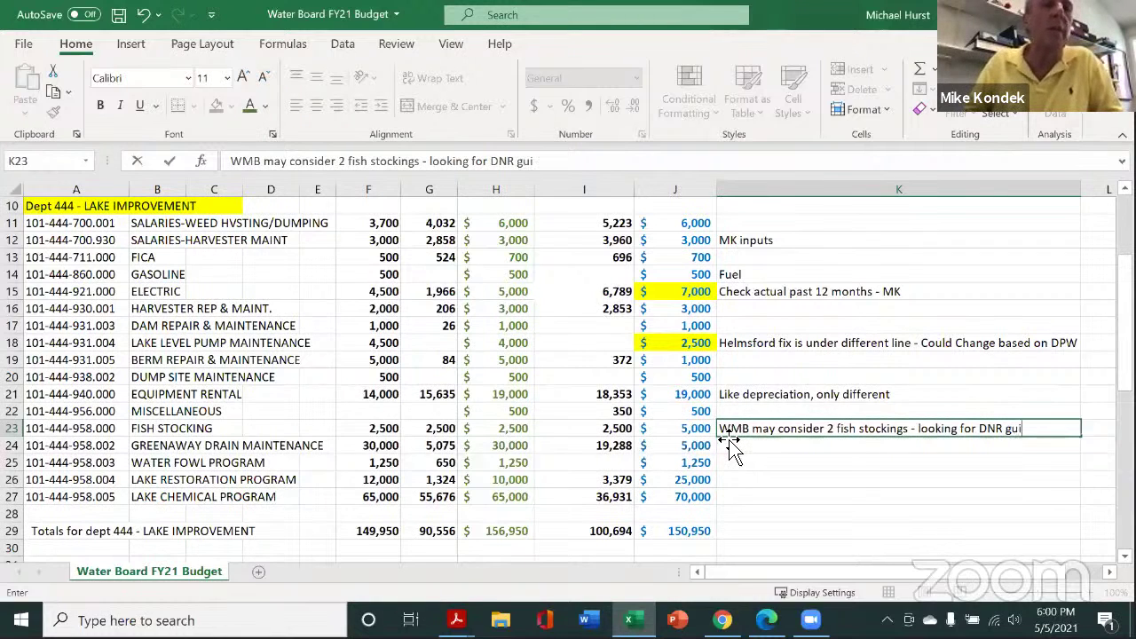
text(dance)
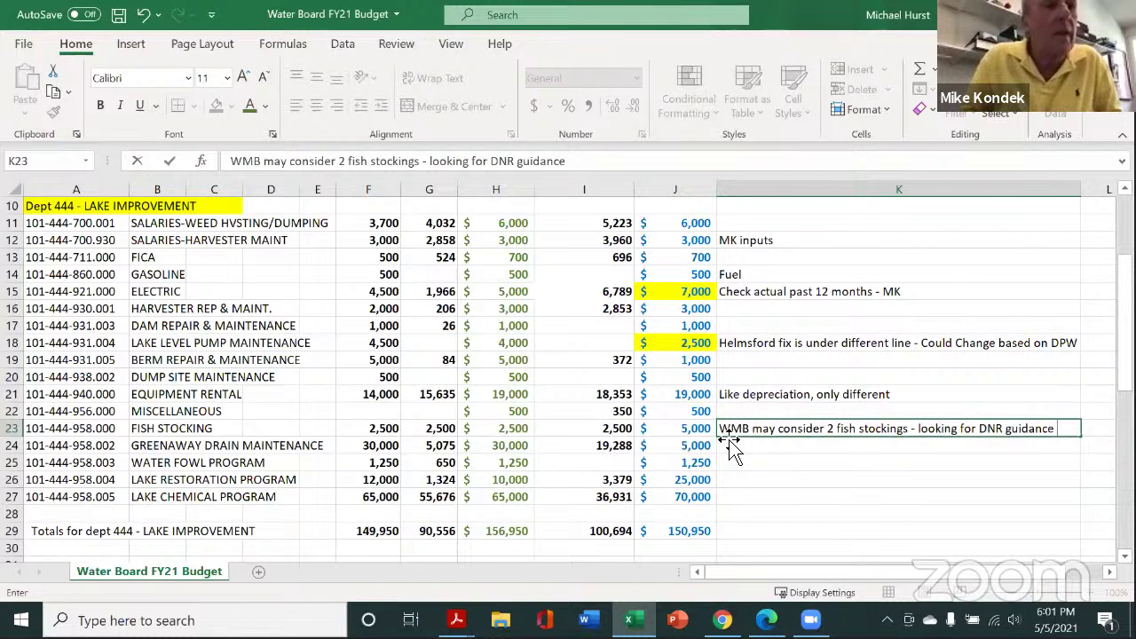
Step: Set the 2021-22 department request for GREENAWAY DRAIN MAINTENANCE in J24 to 1000
click(704, 452)
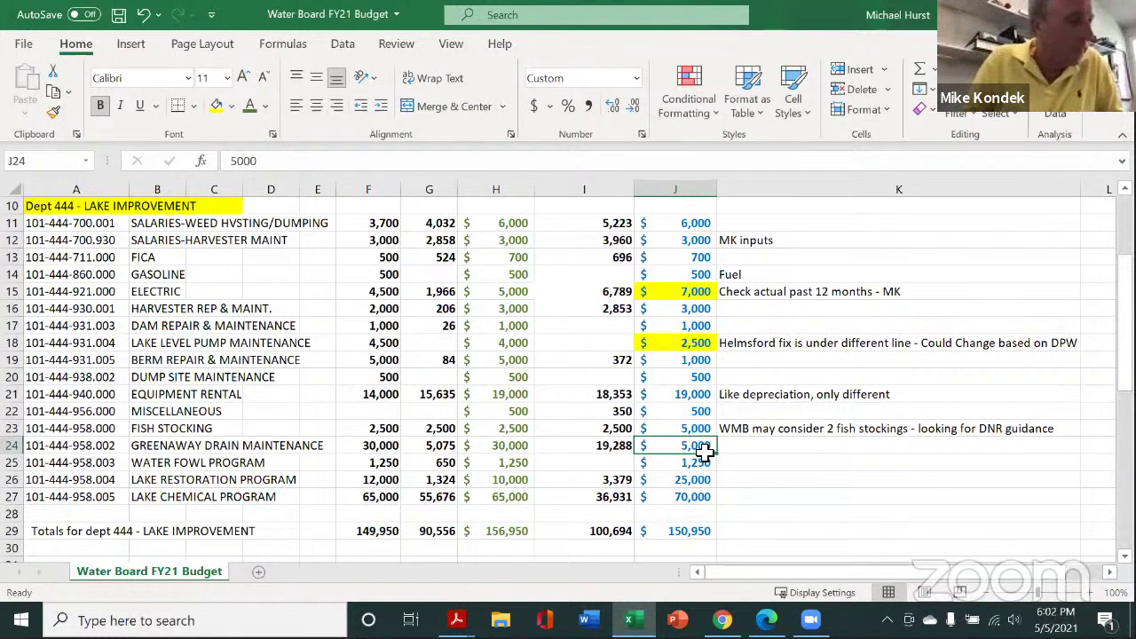
text(1000)
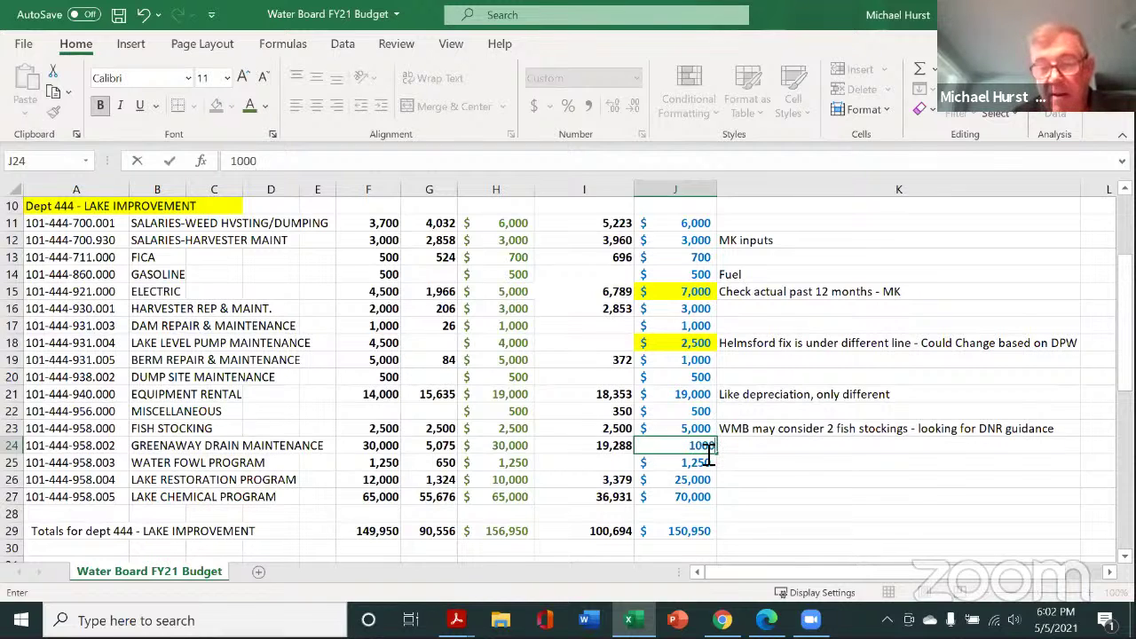
key(Return)
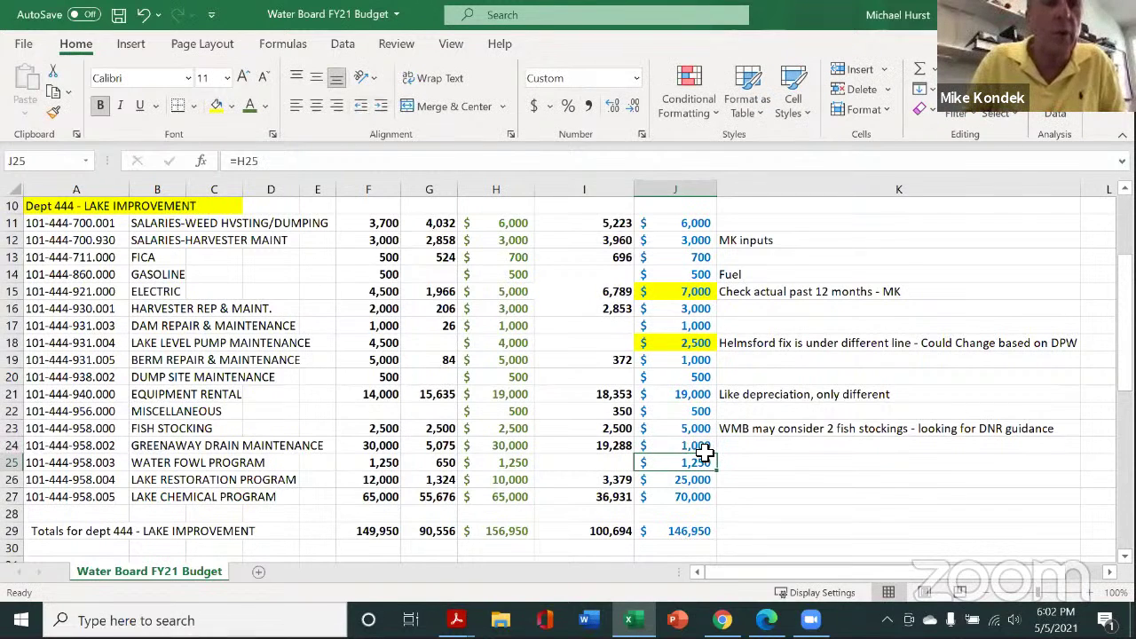
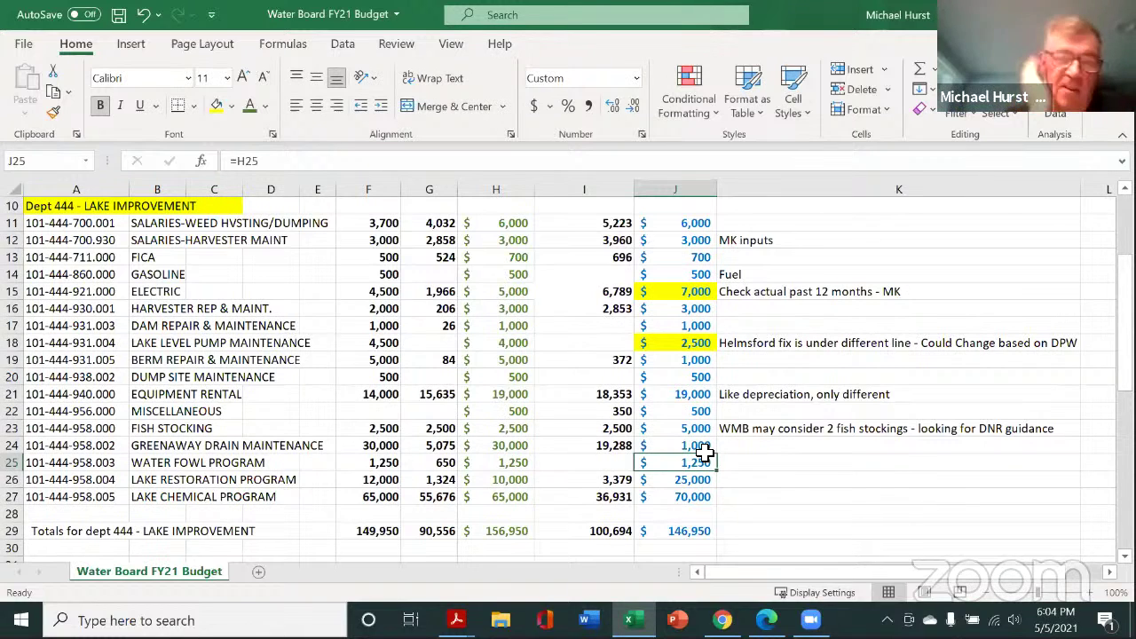
Step: Replace "DNR" with "EGLE" in the FISH STOCKING comment in K23
click(959, 428)
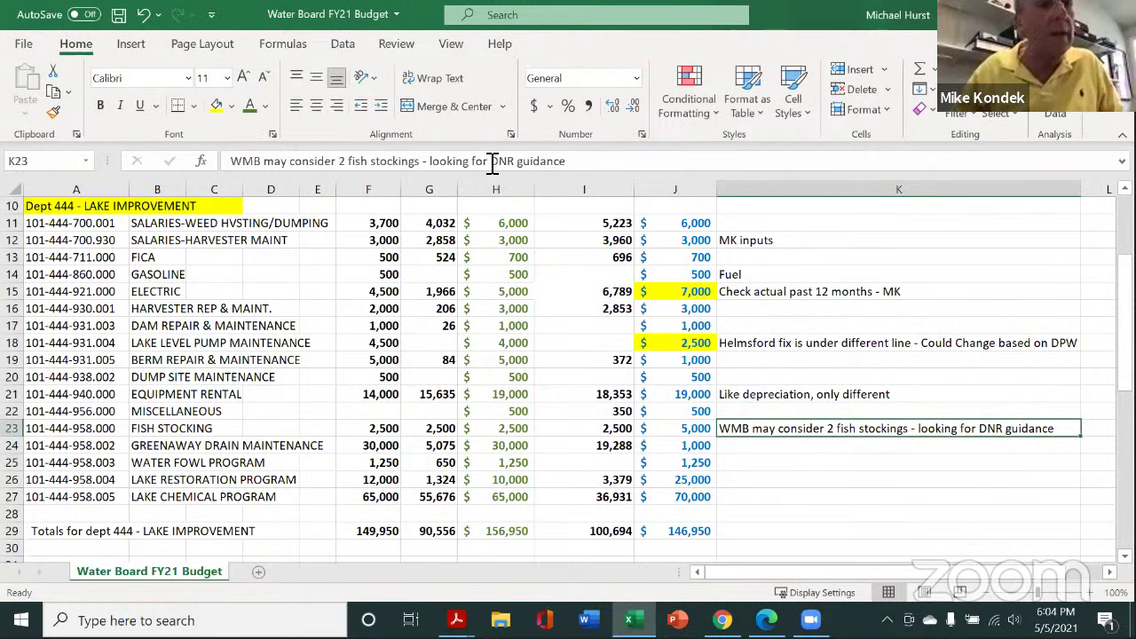
drag(491, 165, 513, 166)
text(E)
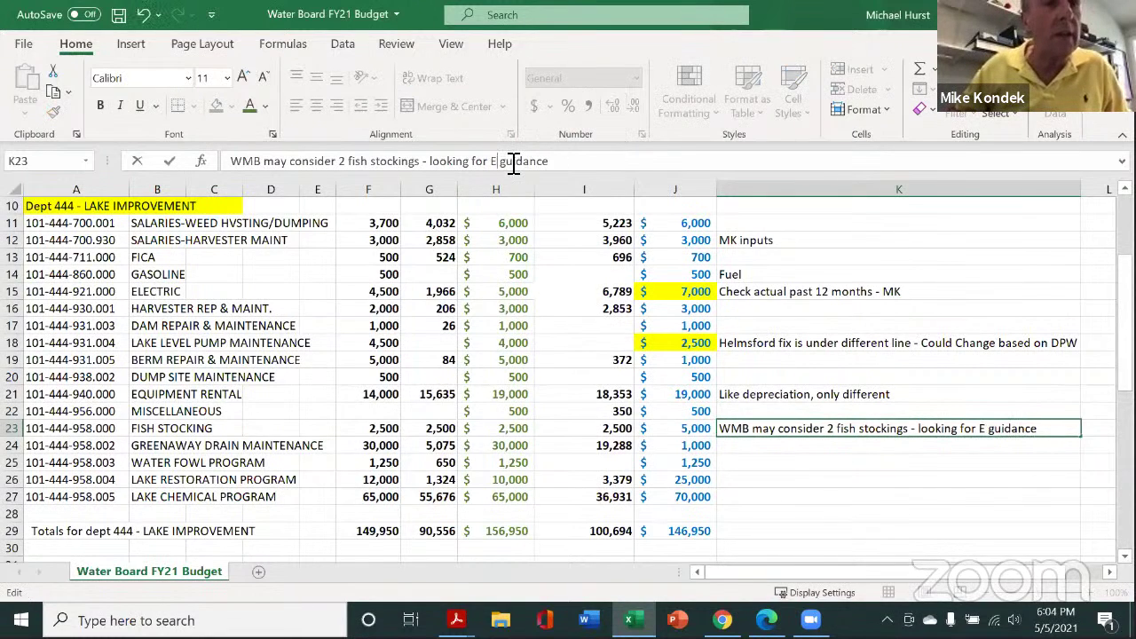
text(GLE)
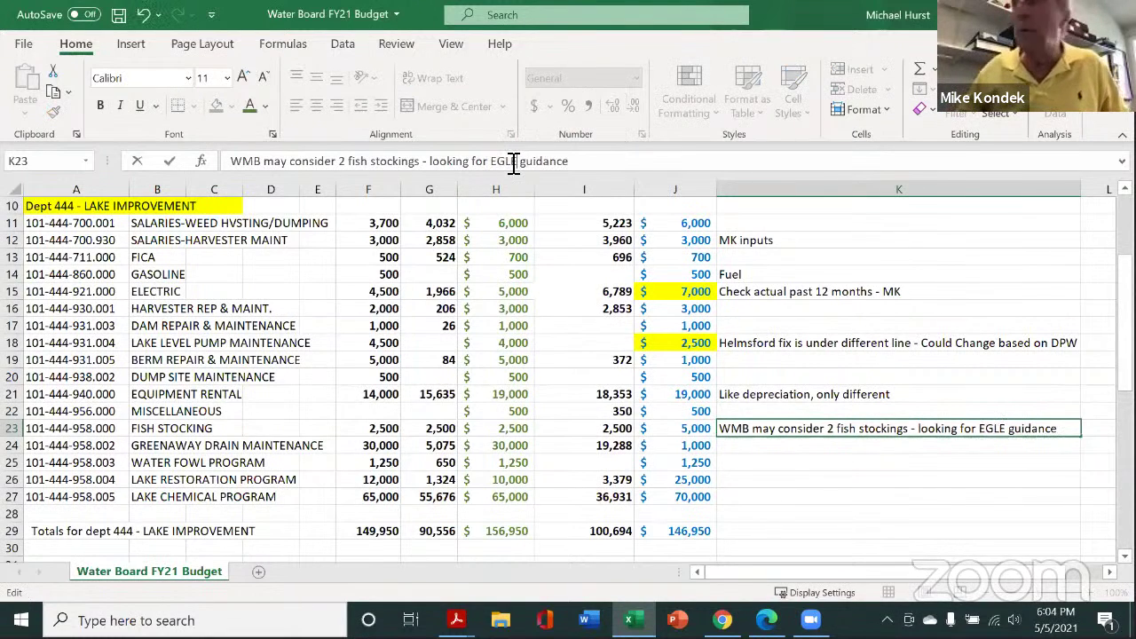
click(996, 517)
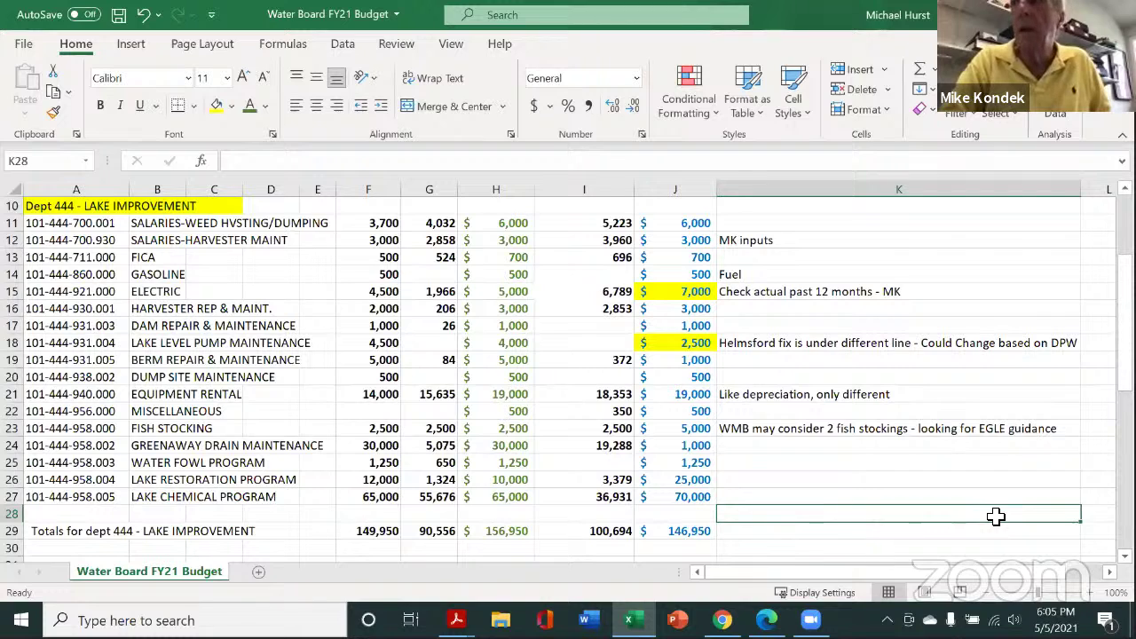
Step: Enter the comment "Approx $5000 for gear removal from lake" in K26 for the LAKE RESTORATION PROGRAM line
click(765, 484)
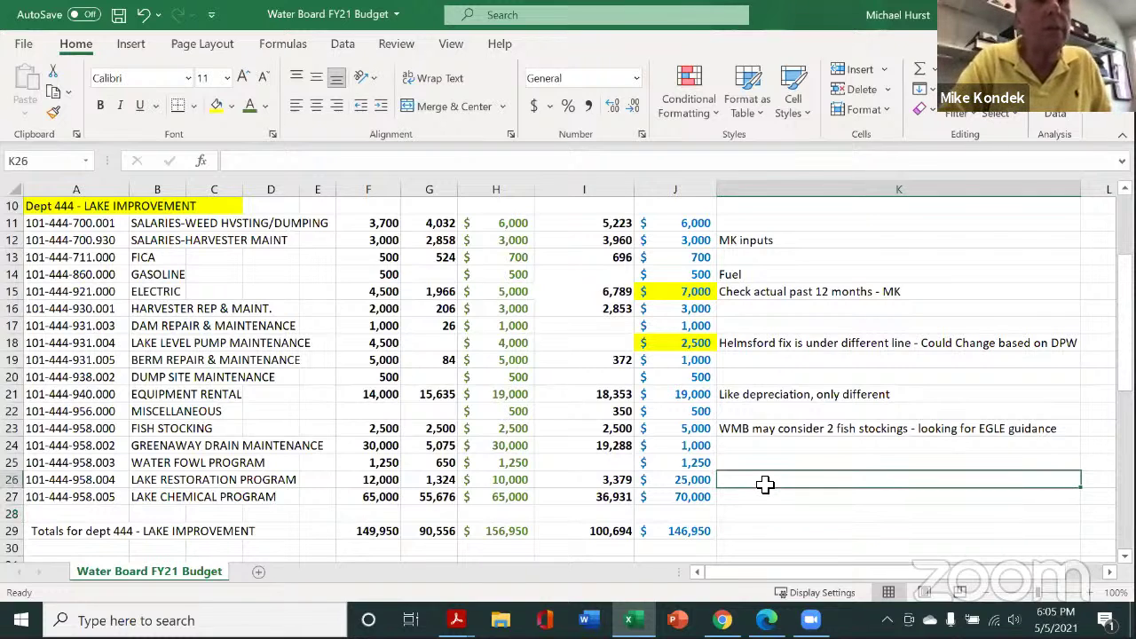
text(%)
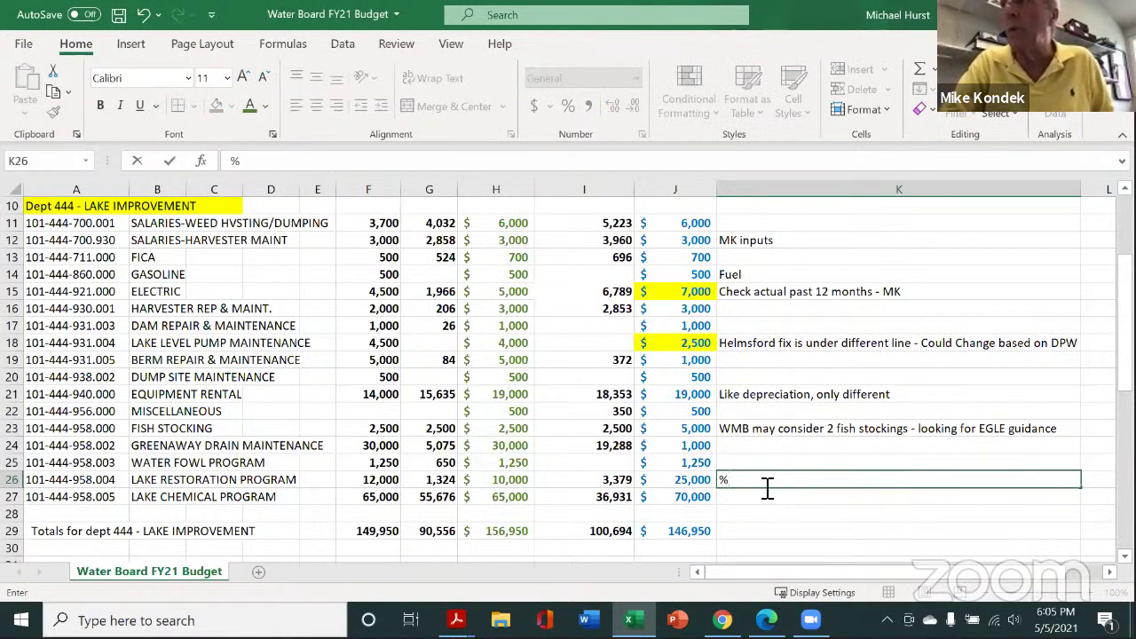
key(BackSpace)
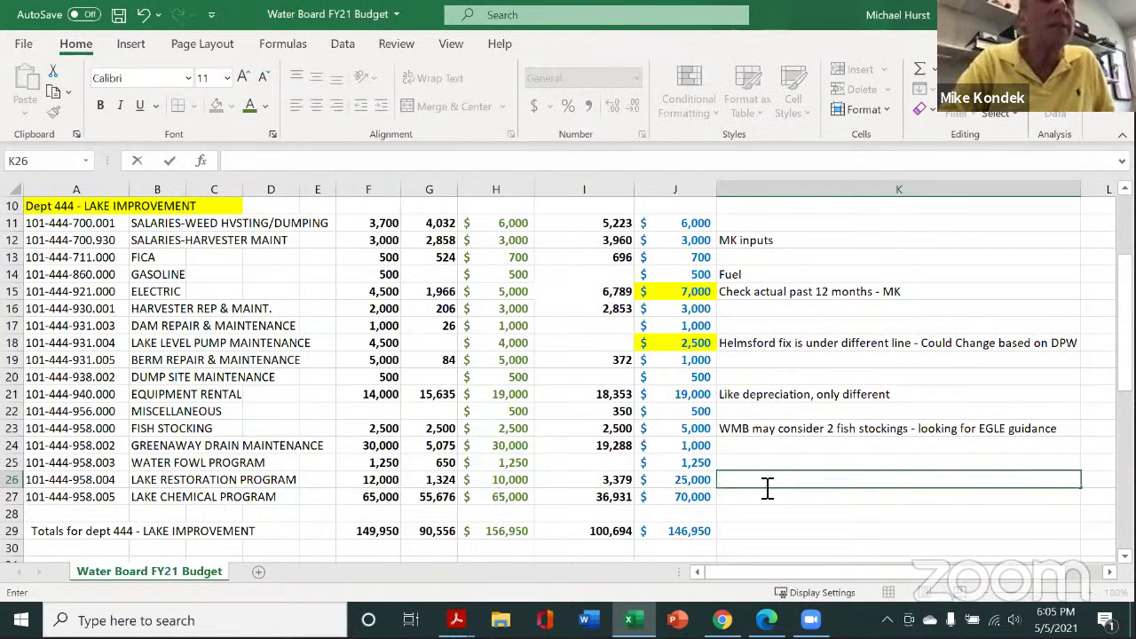
text($)
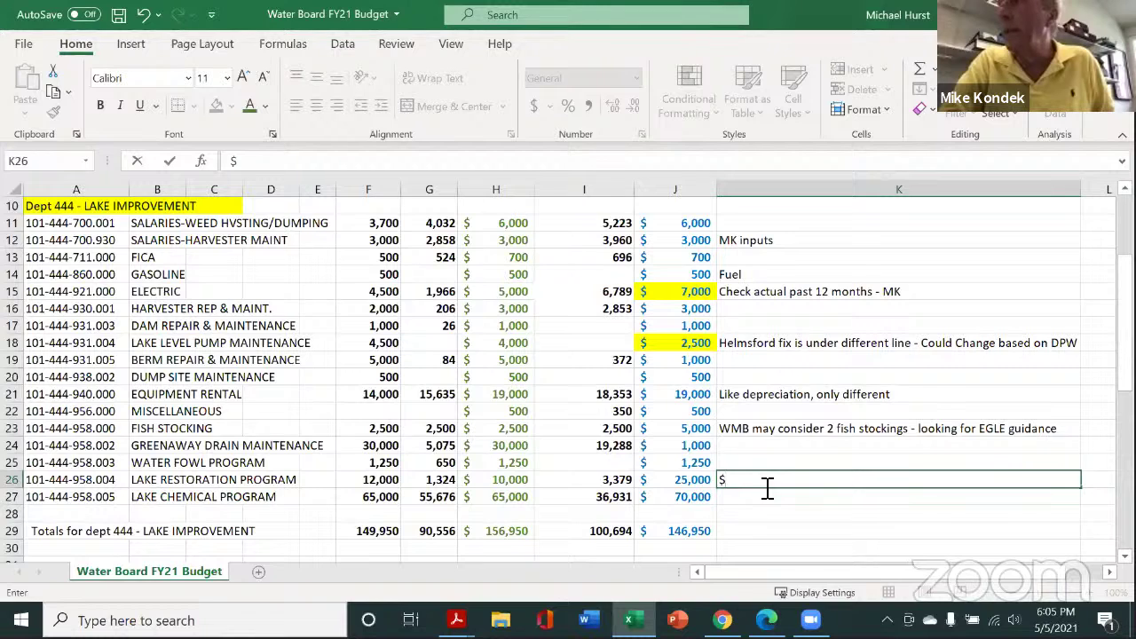
text(5000)
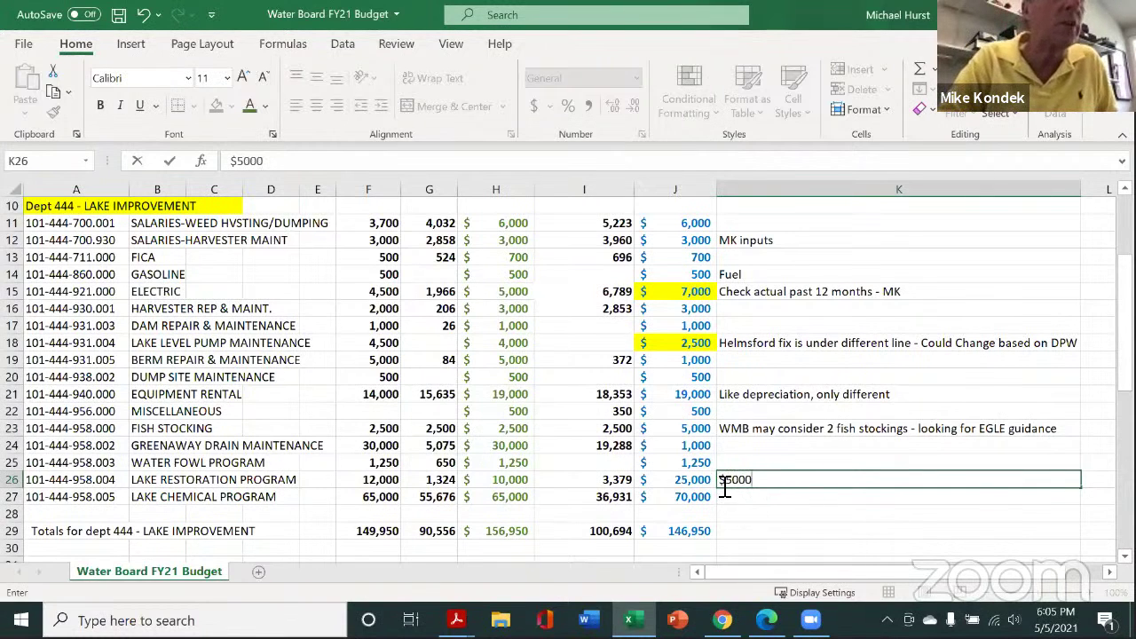
click(724, 486)
text(Approx)
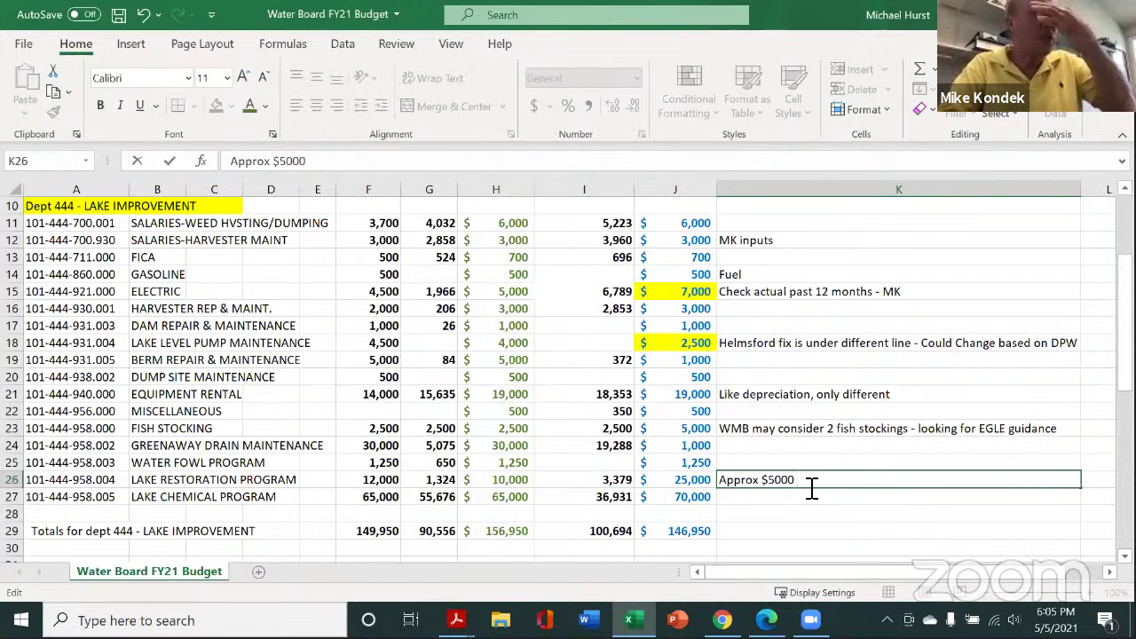
text(for)
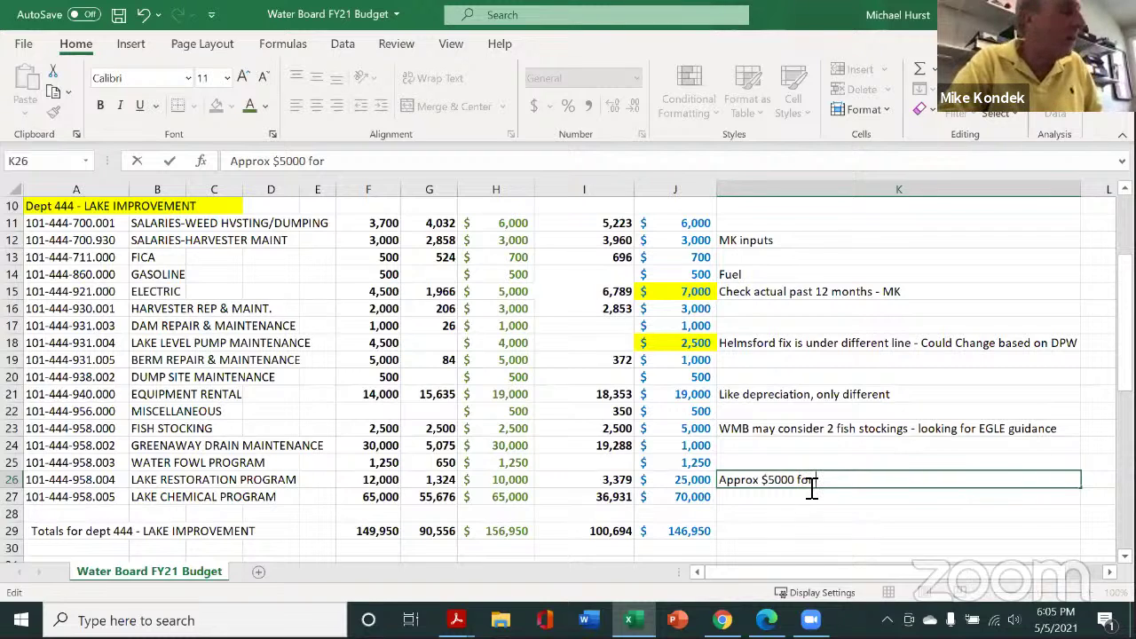
text( gear)
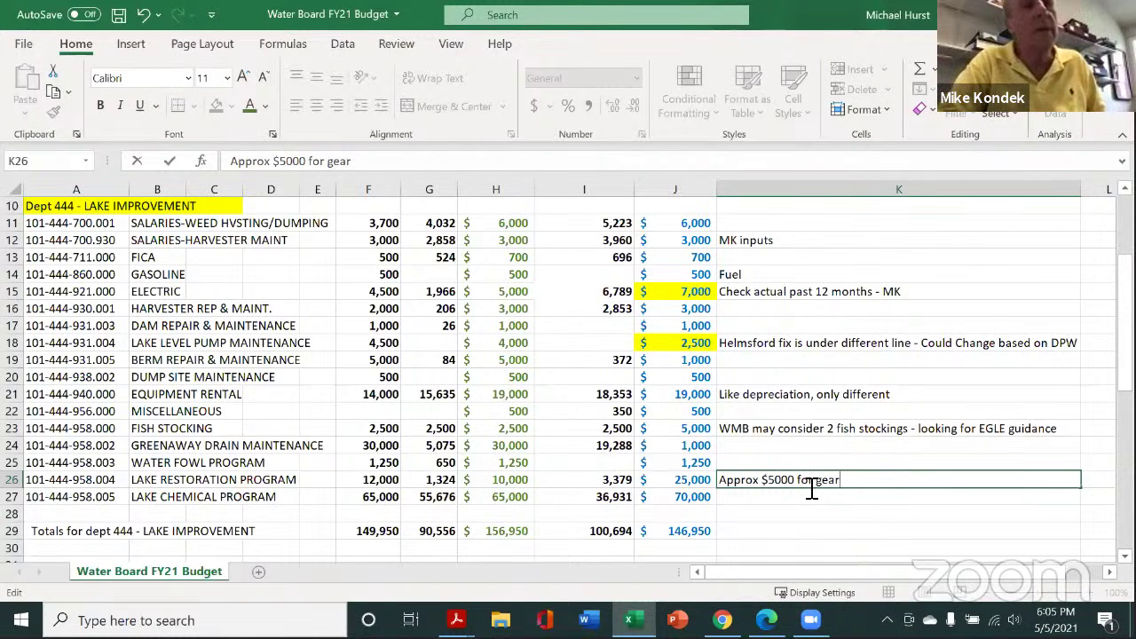
text( removal)
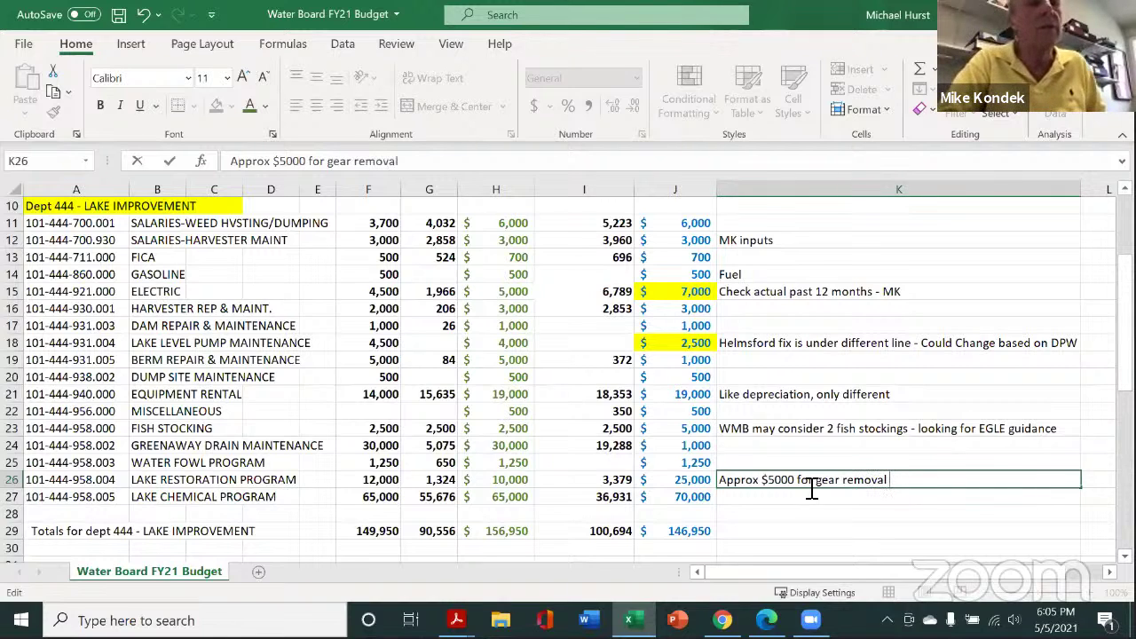
text( from)
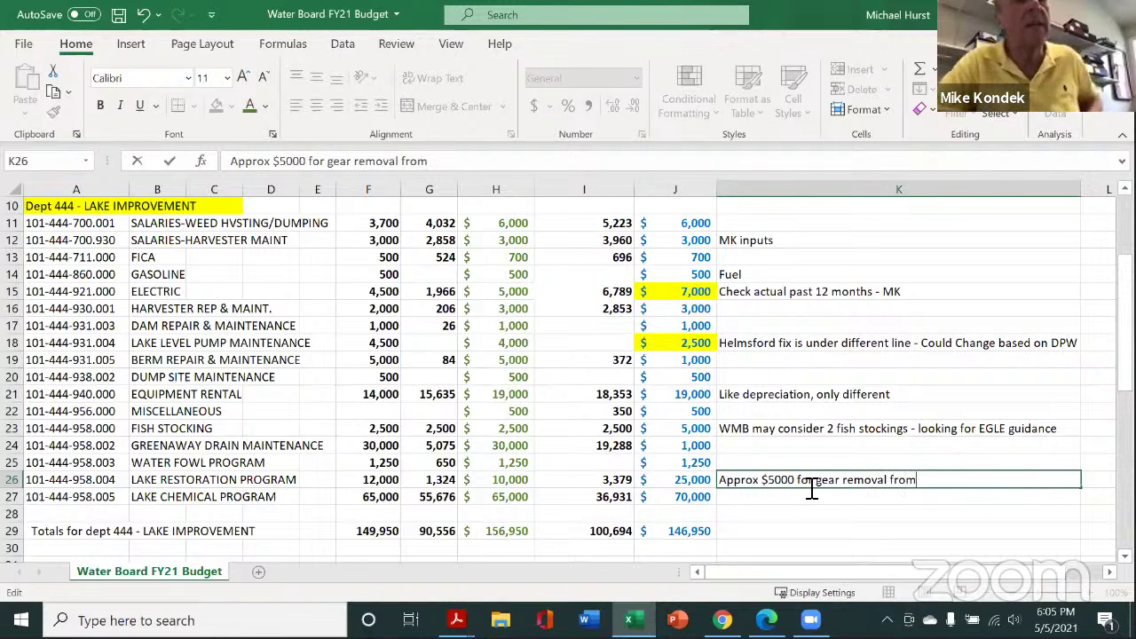
text( lake)
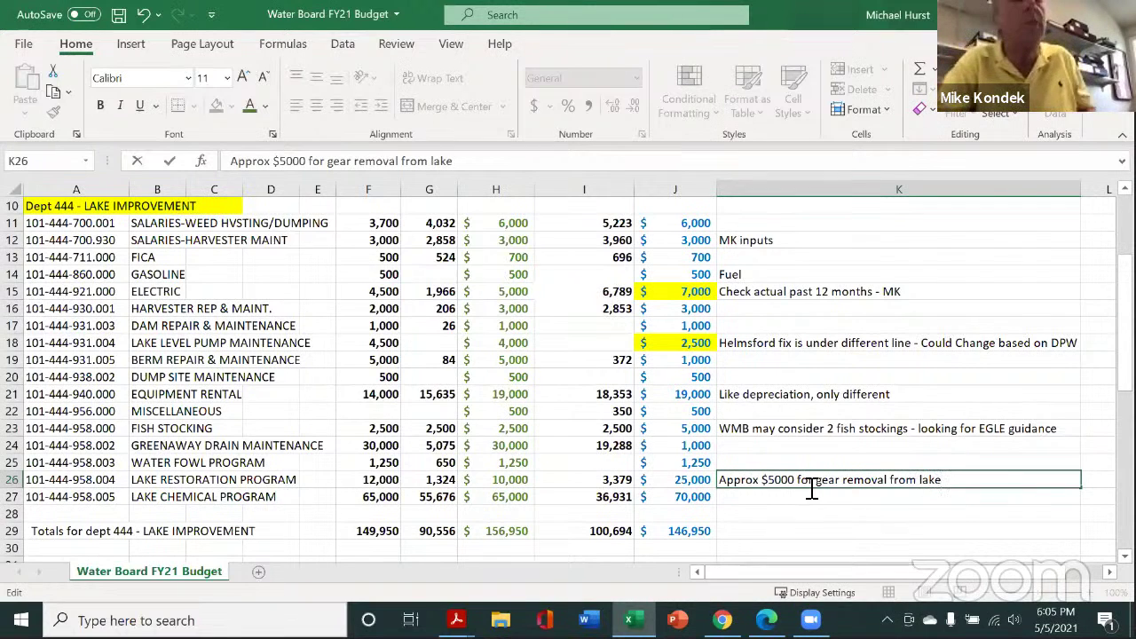
click(810, 533)
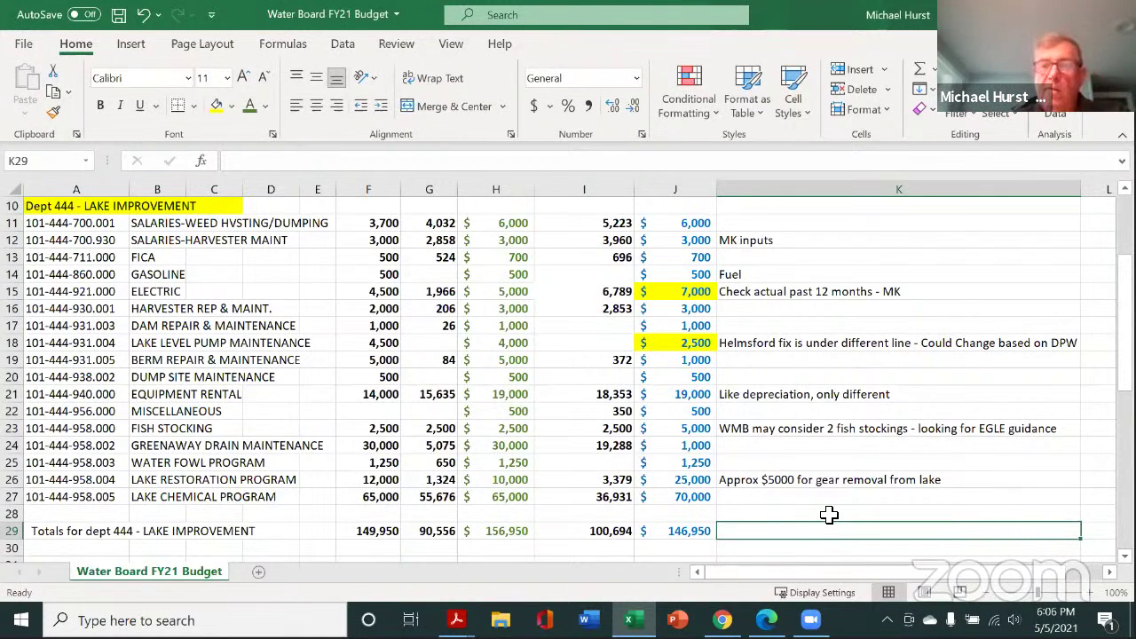
Step: Replace "gear" with "equipment" in the LAKE RESTORATION PROGRAM comment in K26
drag(826, 515, 841, 430)
click(897, 481)
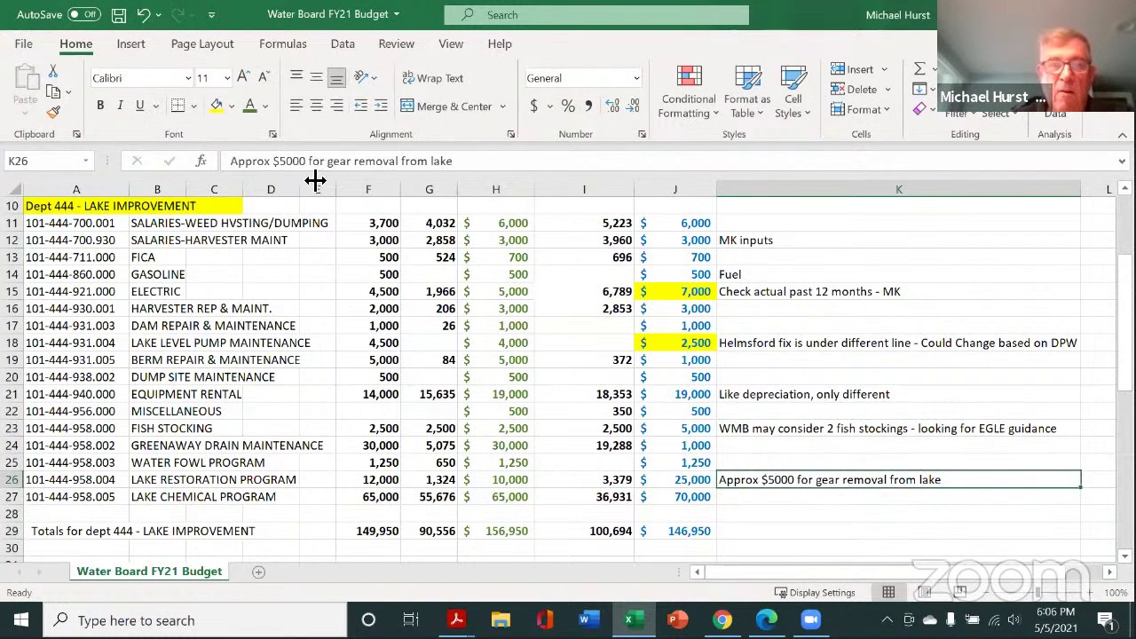
drag(332, 169, 355, 168)
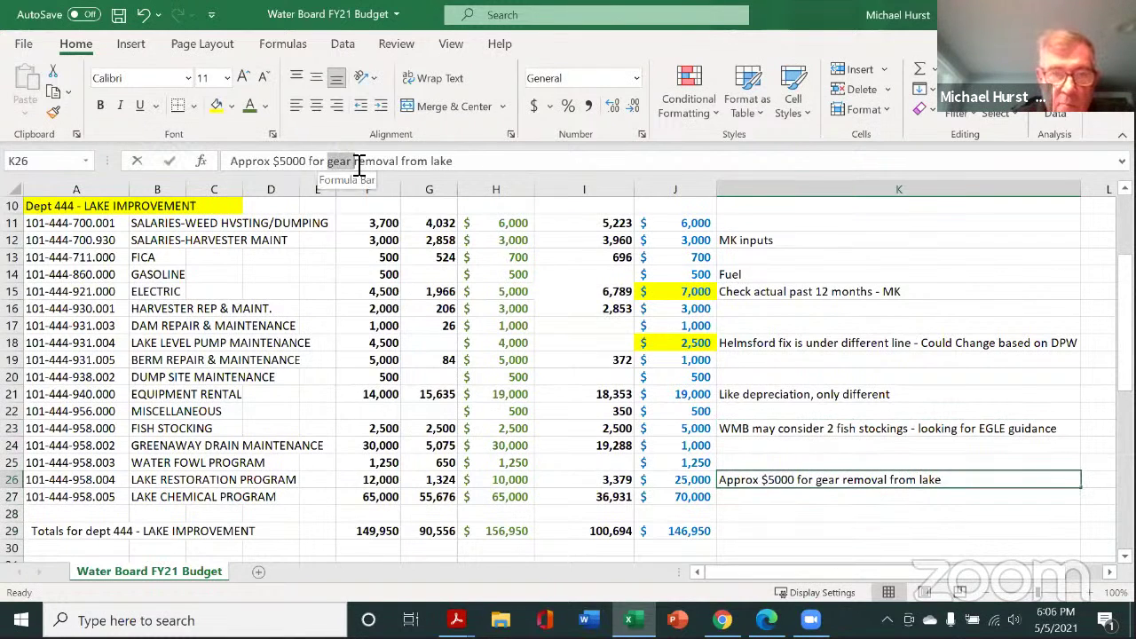
text(equip)
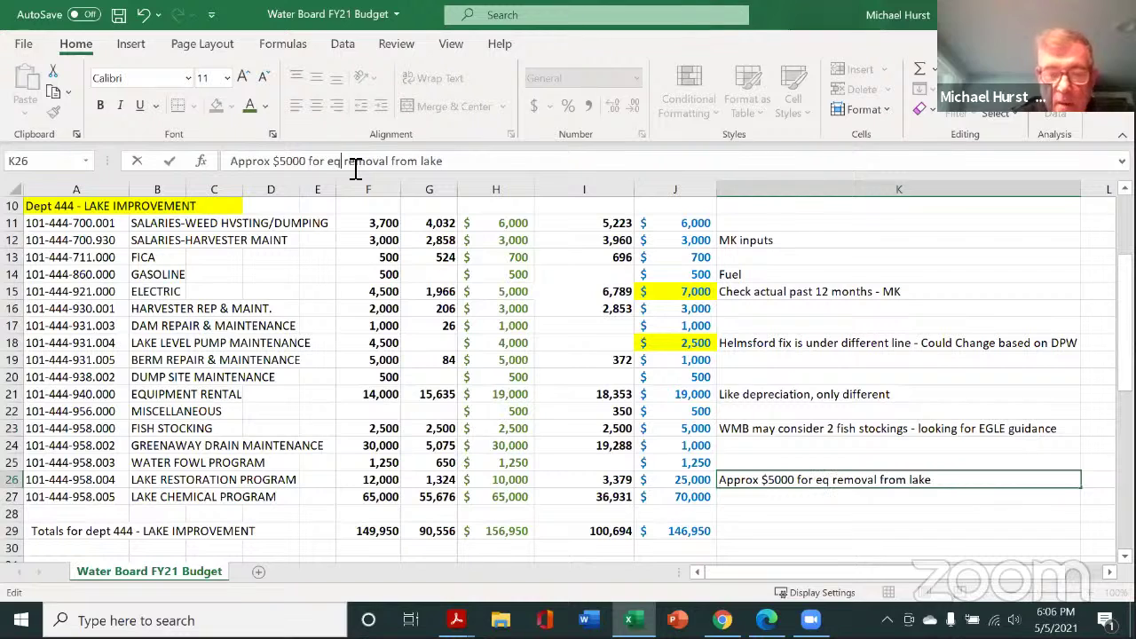
text(ment)
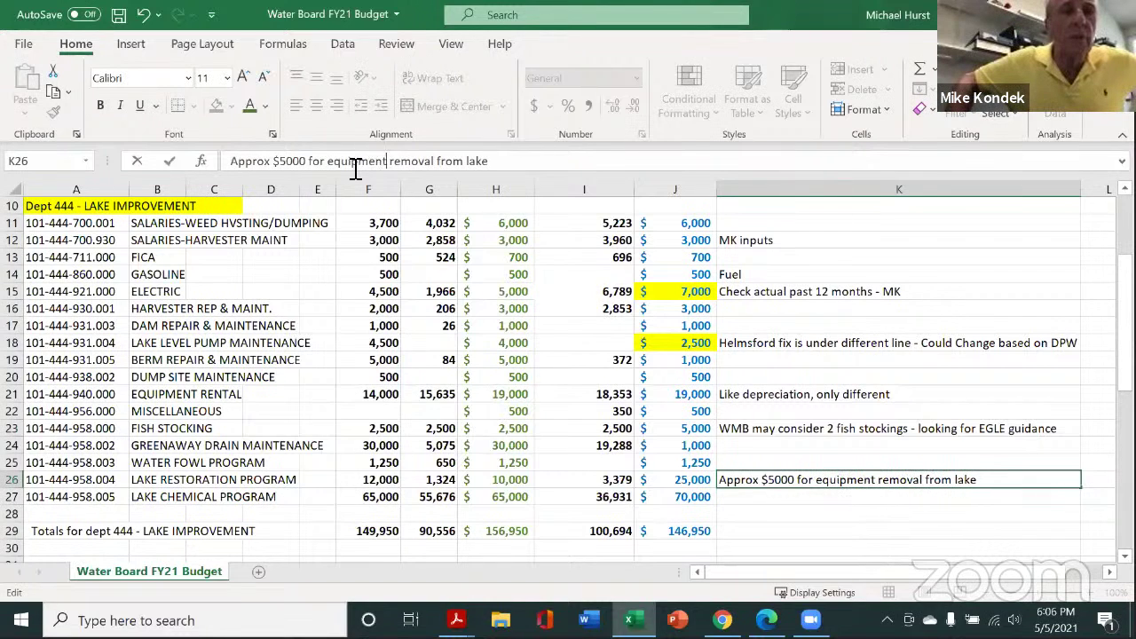
click(867, 531)
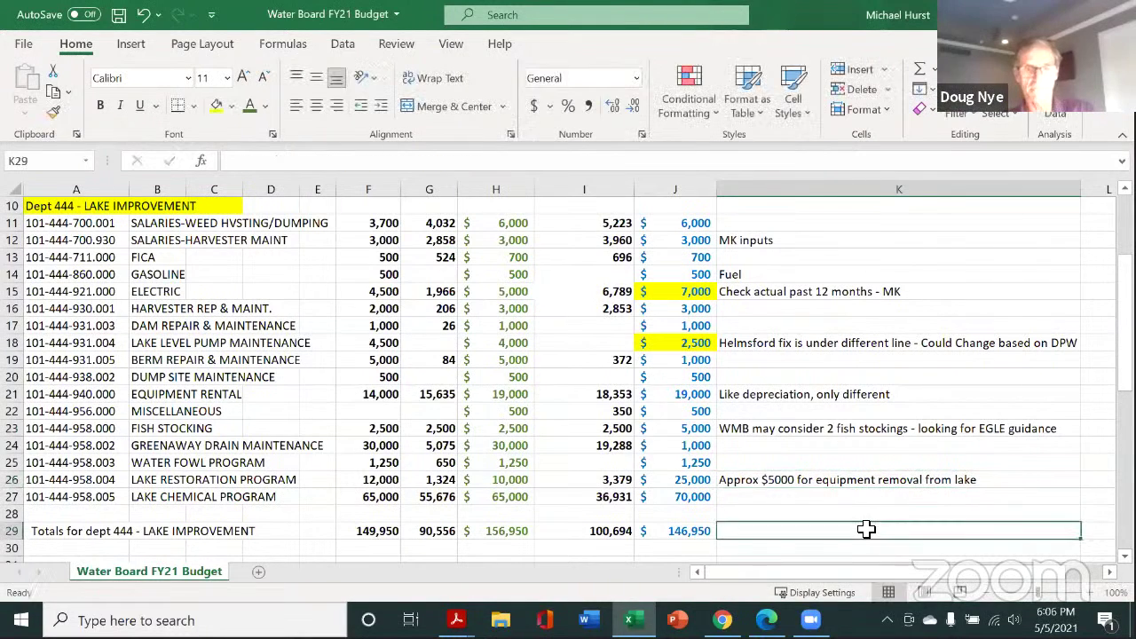
Step: Change the amount in the LAKE RESTORATION PROGRAM comment in K26 to $6000
click(769, 484)
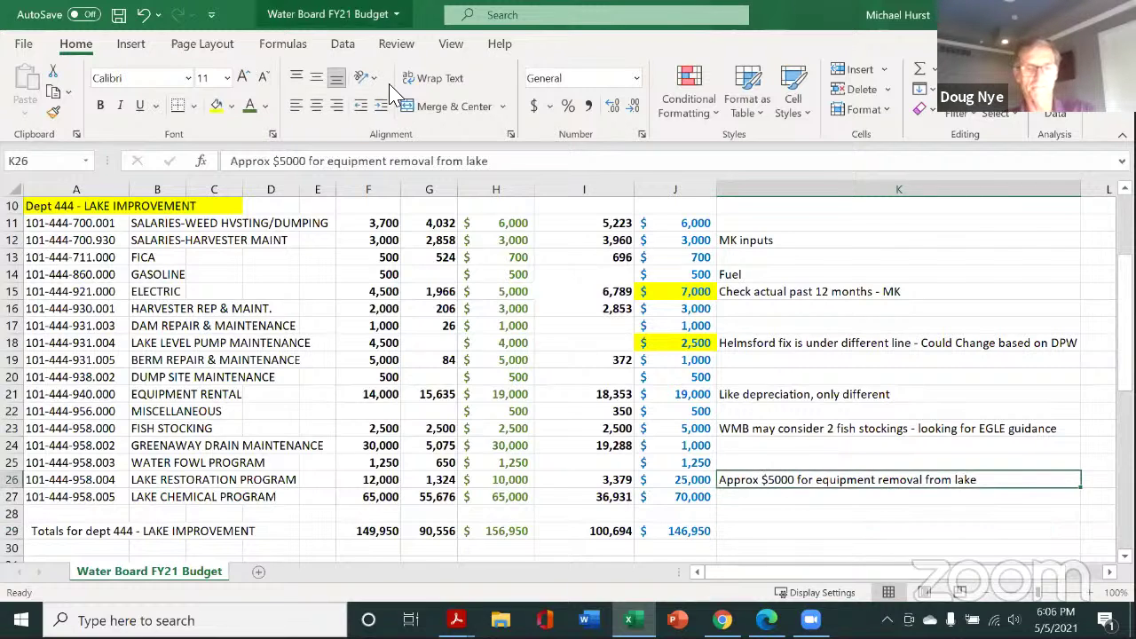
click(287, 163)
key(BackSpace)
text(6)
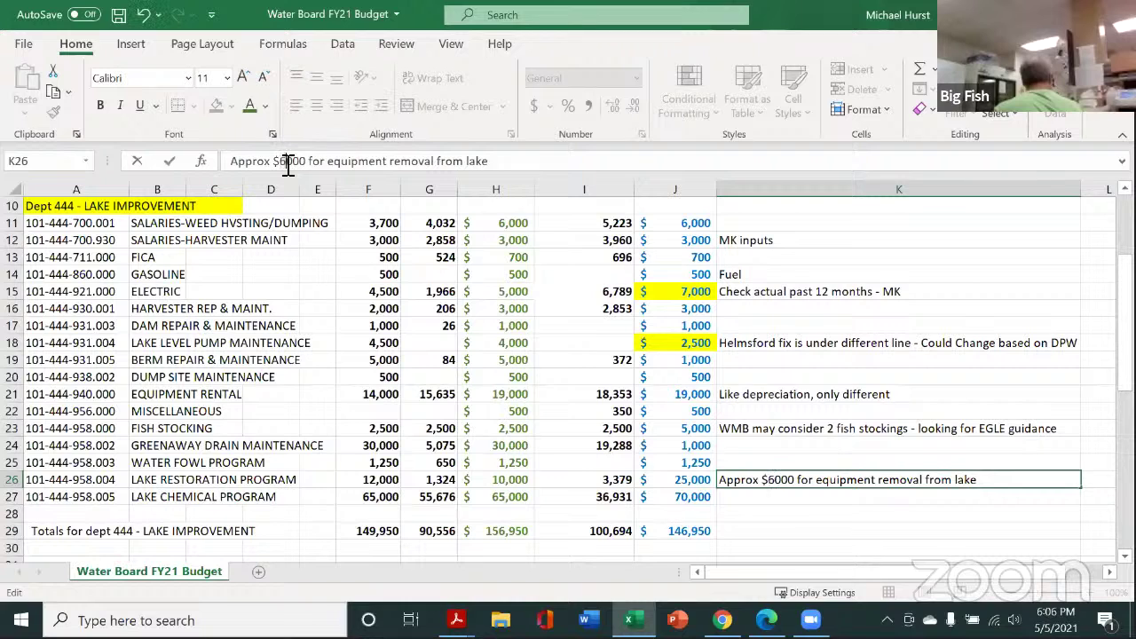
click(890, 529)
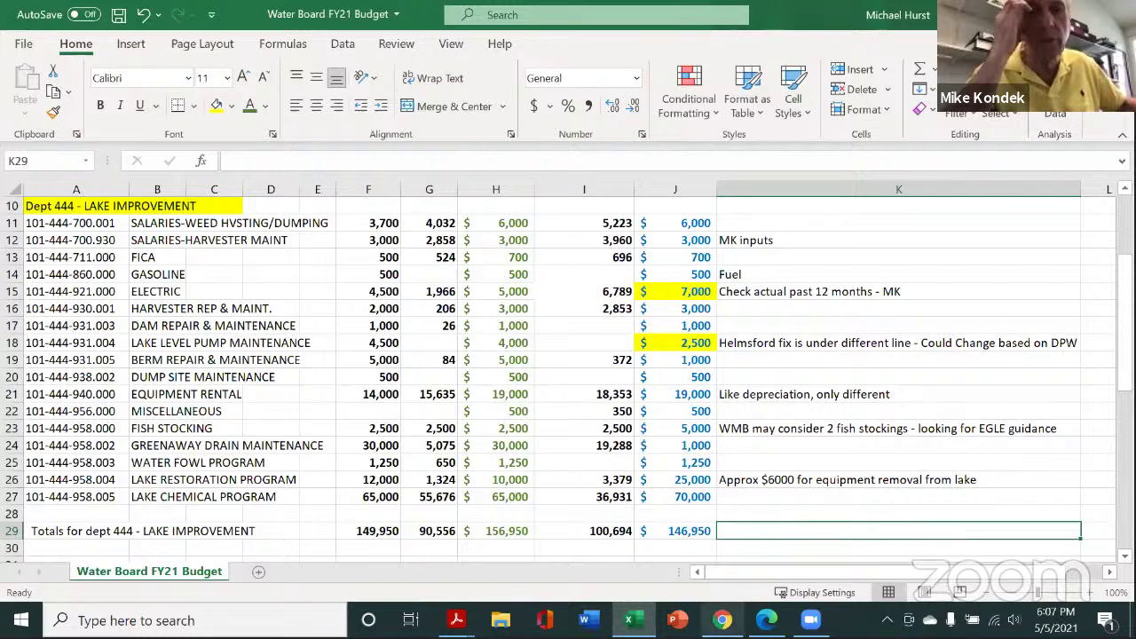
Step: Set the 2021-22 department request for LAKE RESTORATION PROGRAM in J26 to 20000
click(764, 484)
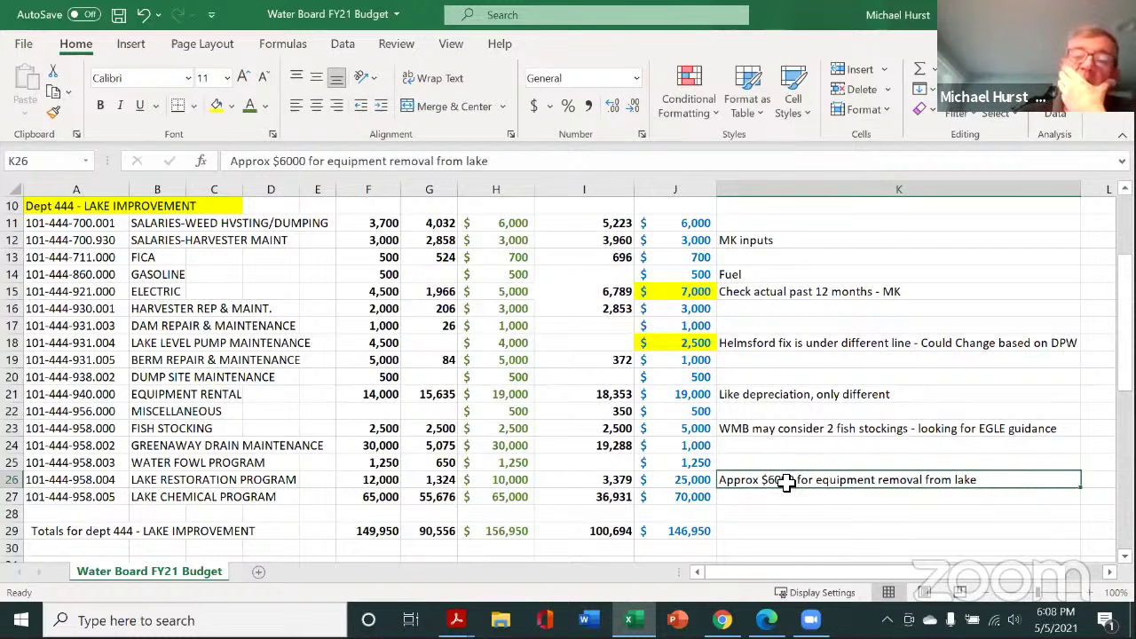
click(702, 488)
click(811, 482)
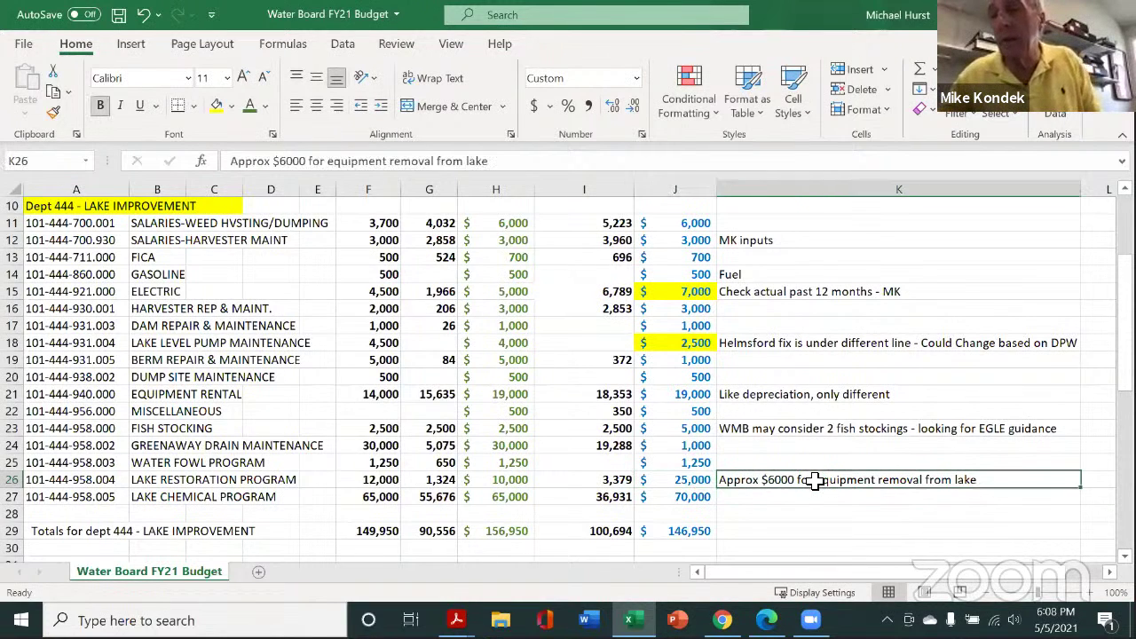
click(704, 484)
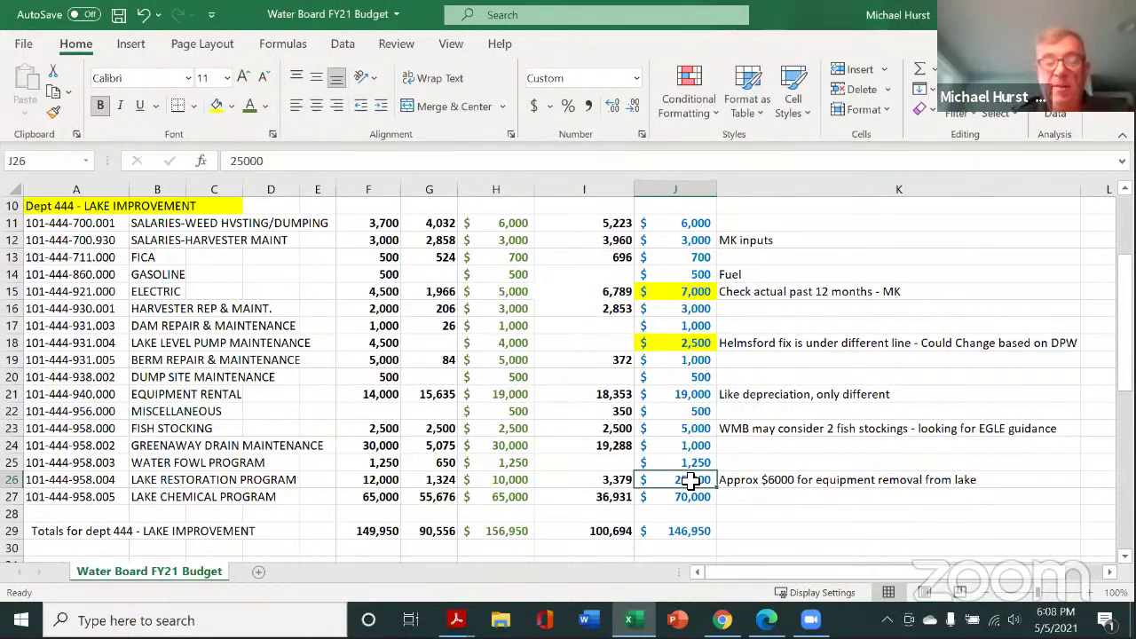
text(20000)
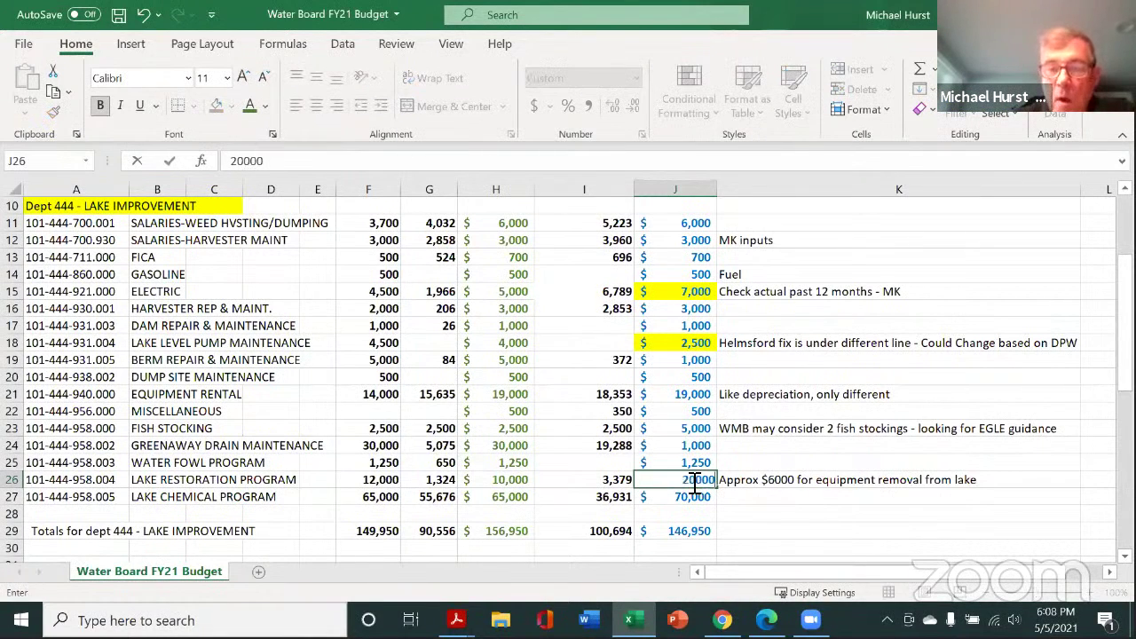
key(Return)
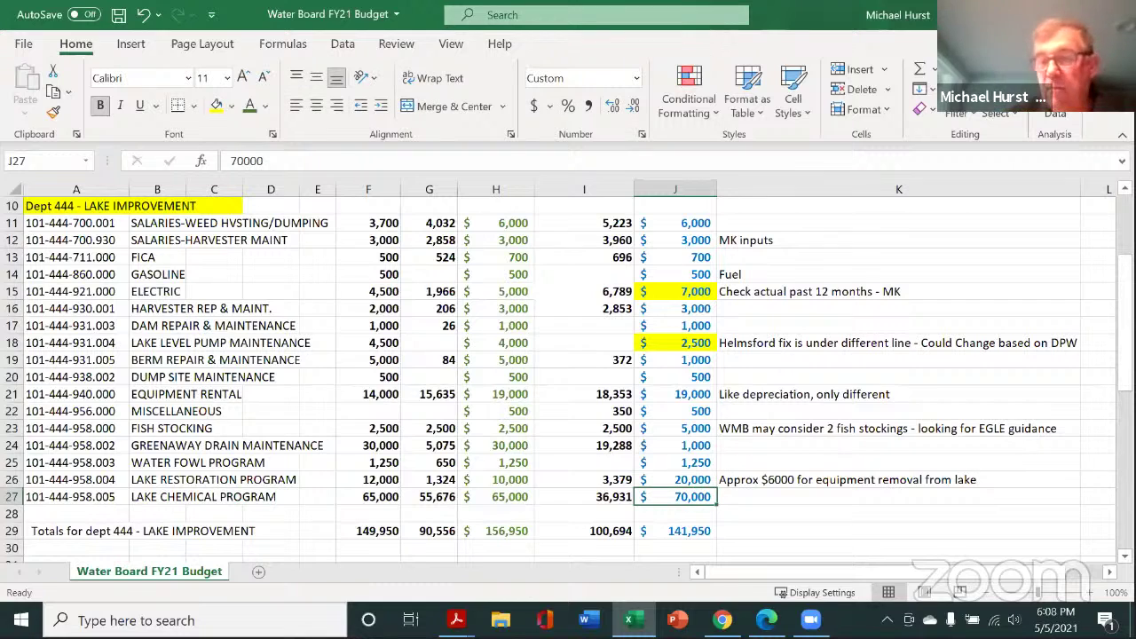
Step: Extend the LAKE RESTORATION PROGRAM comment in K26 with "and dredging"
click(802, 481)
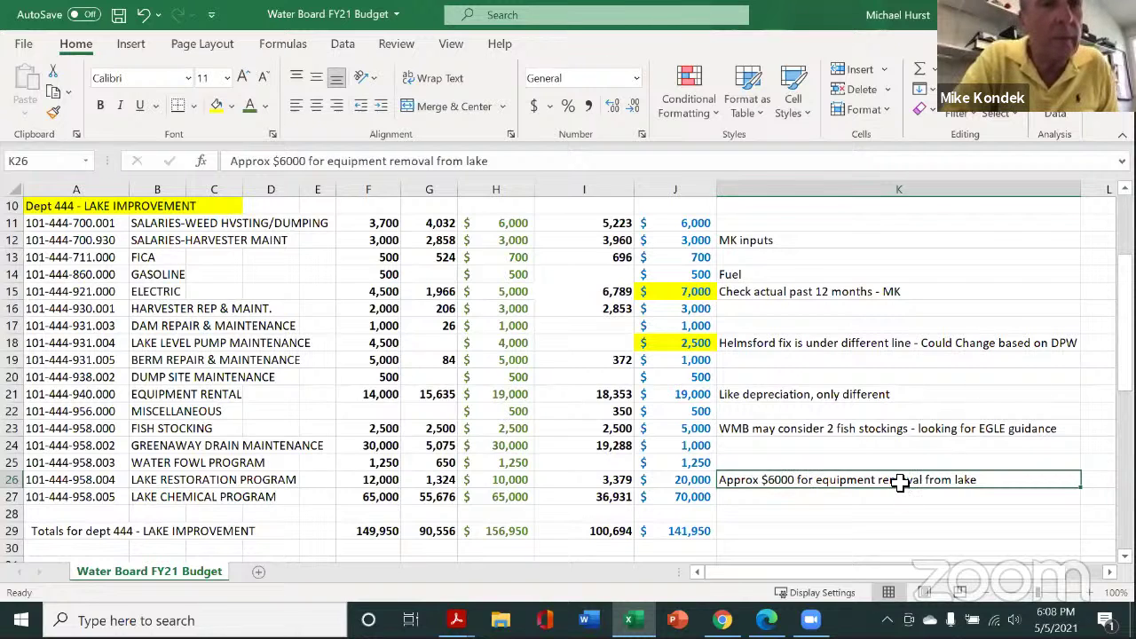
click(510, 165)
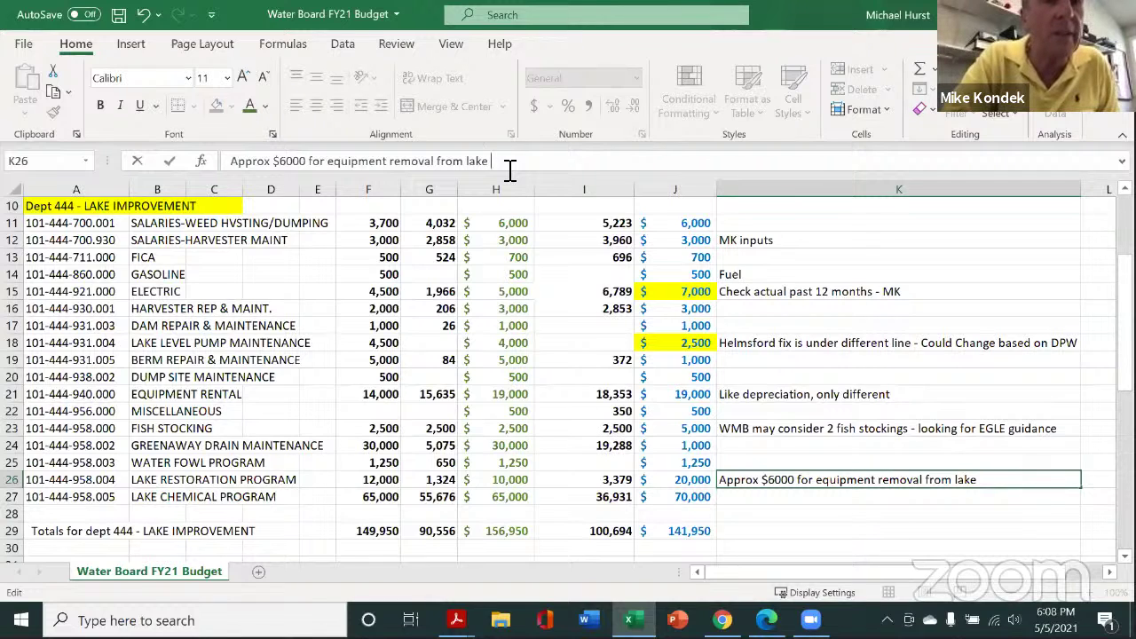
text(and)
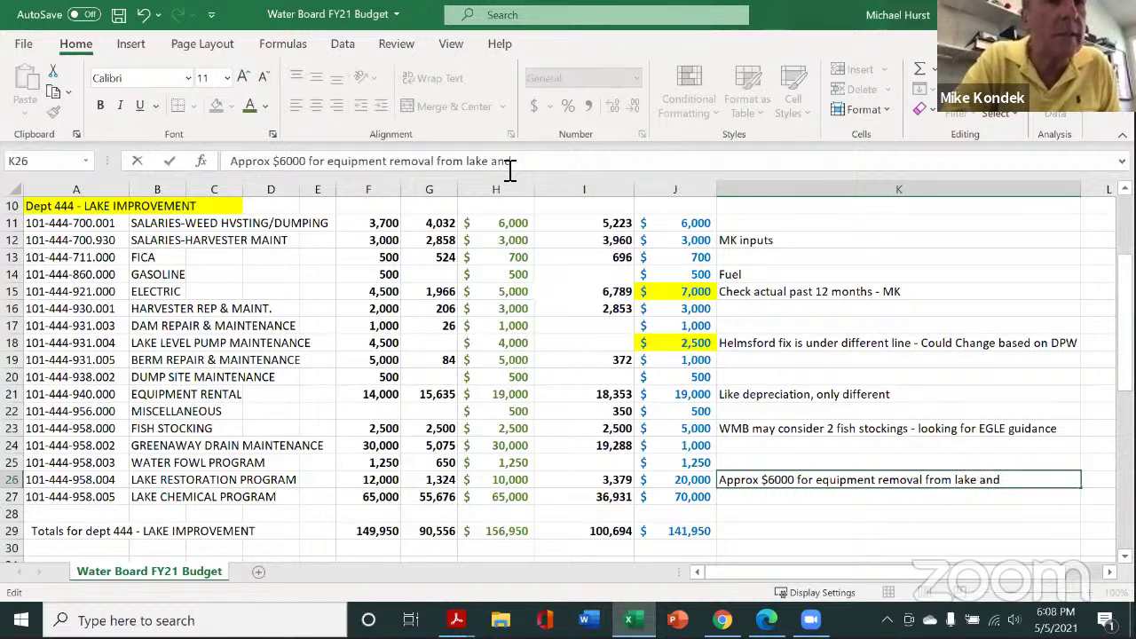
text( dregi)
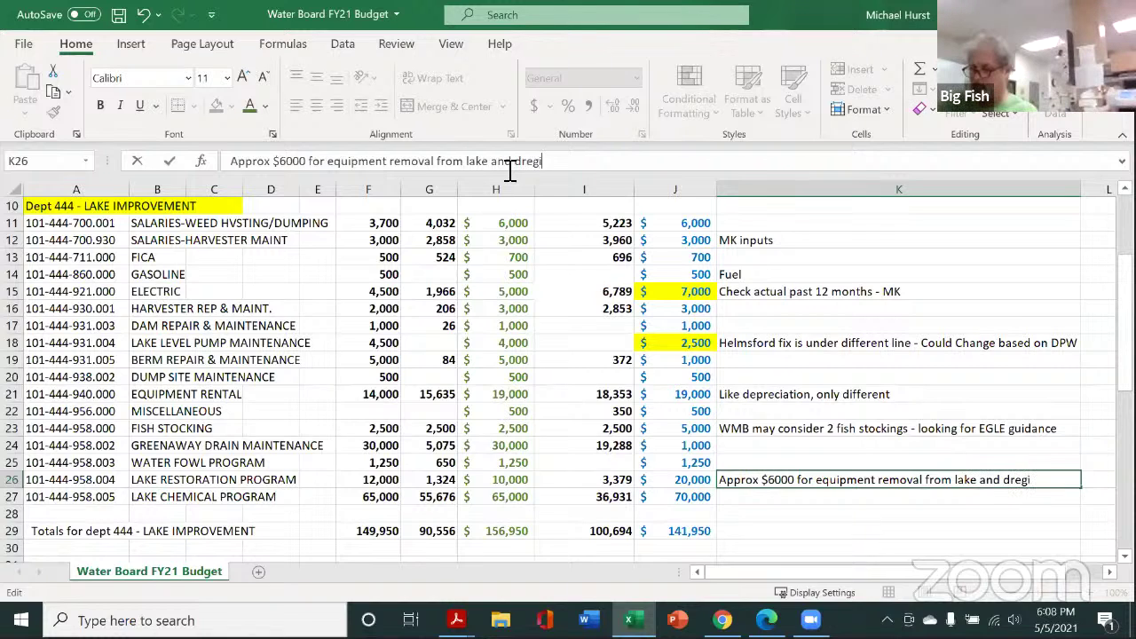
text(n)
key(BackSpace)
key(BackSpace)
key(BackSpace)
text(dg)
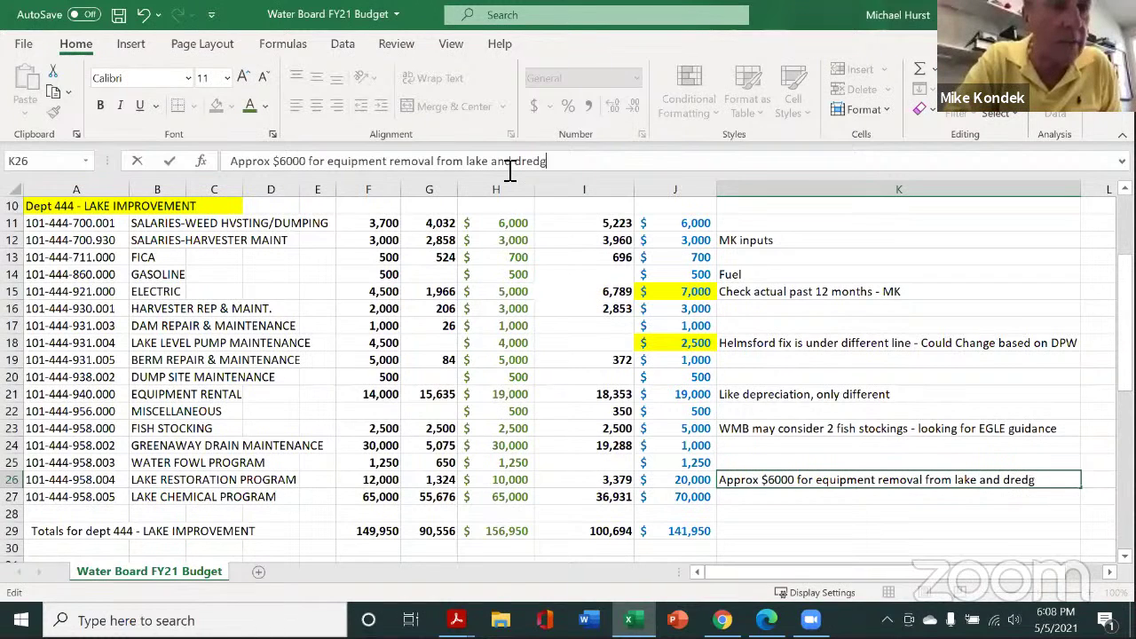
text(ing)
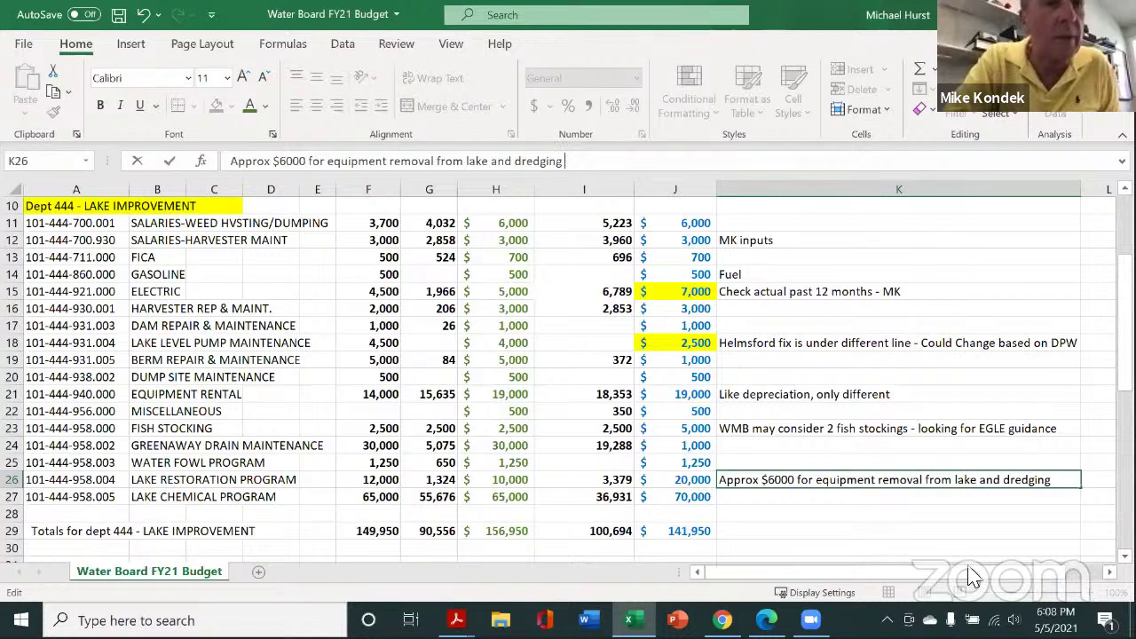
click(904, 532)
Step: Clear the stray formula in J35 on the Dept 898 - WATER MANAGEMENT BOARD heading row
click(826, 481)
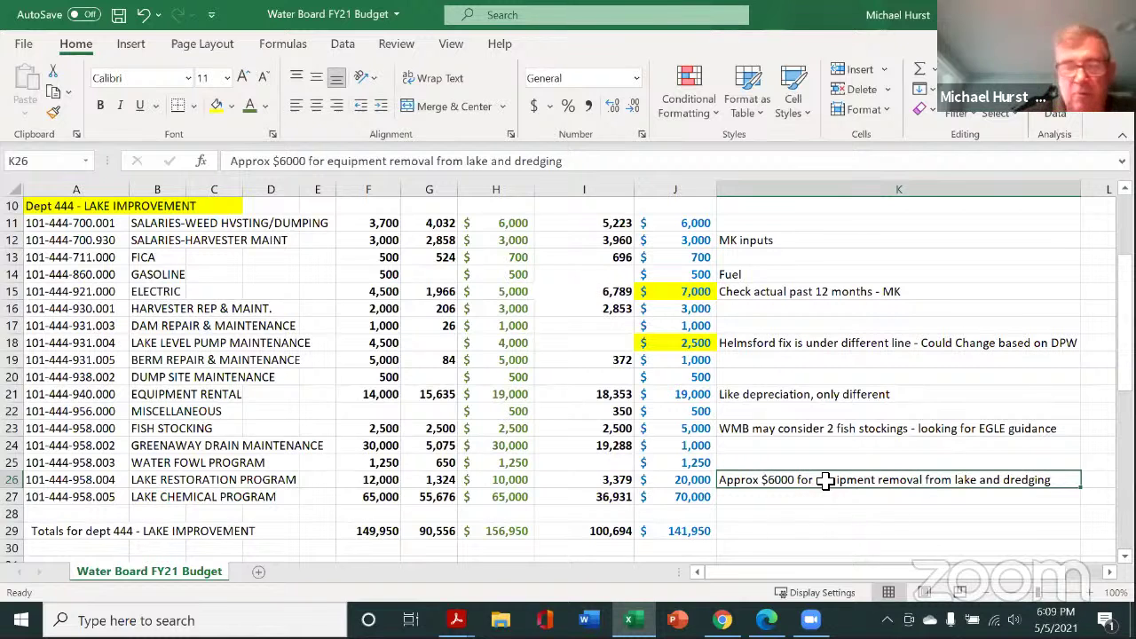
scroll(874, 523, down, 6)
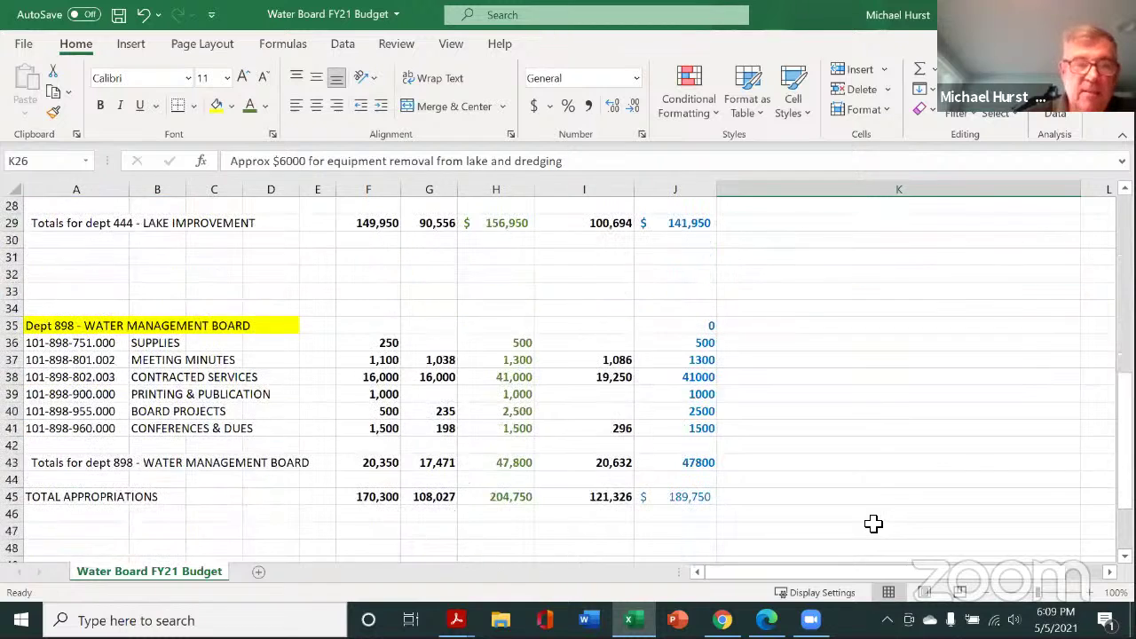
click(696, 321)
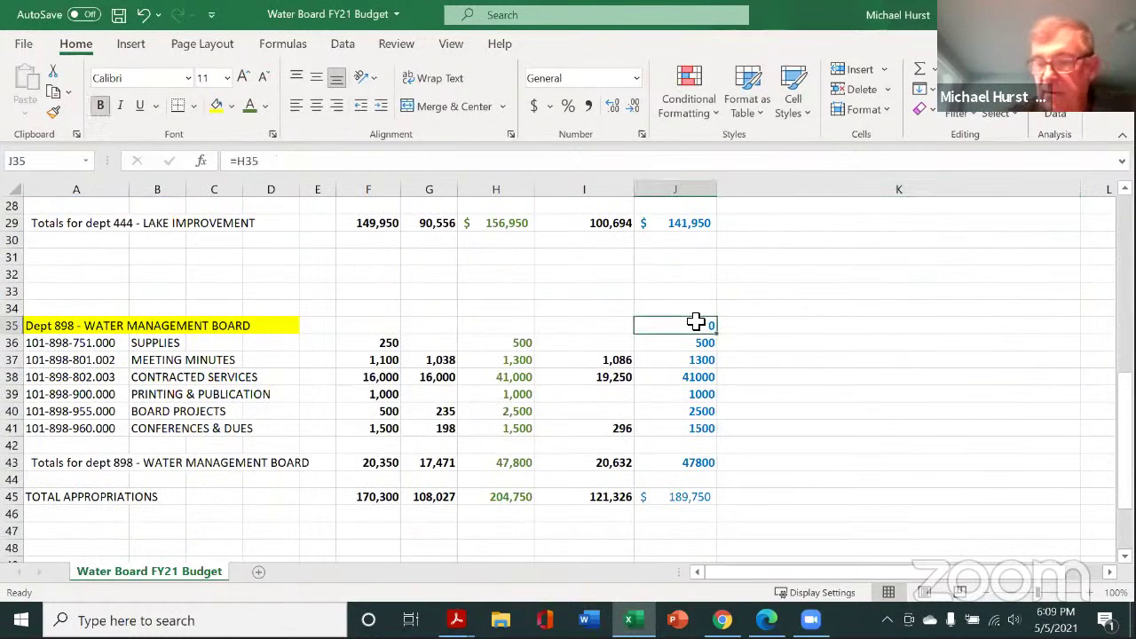
key(Delete)
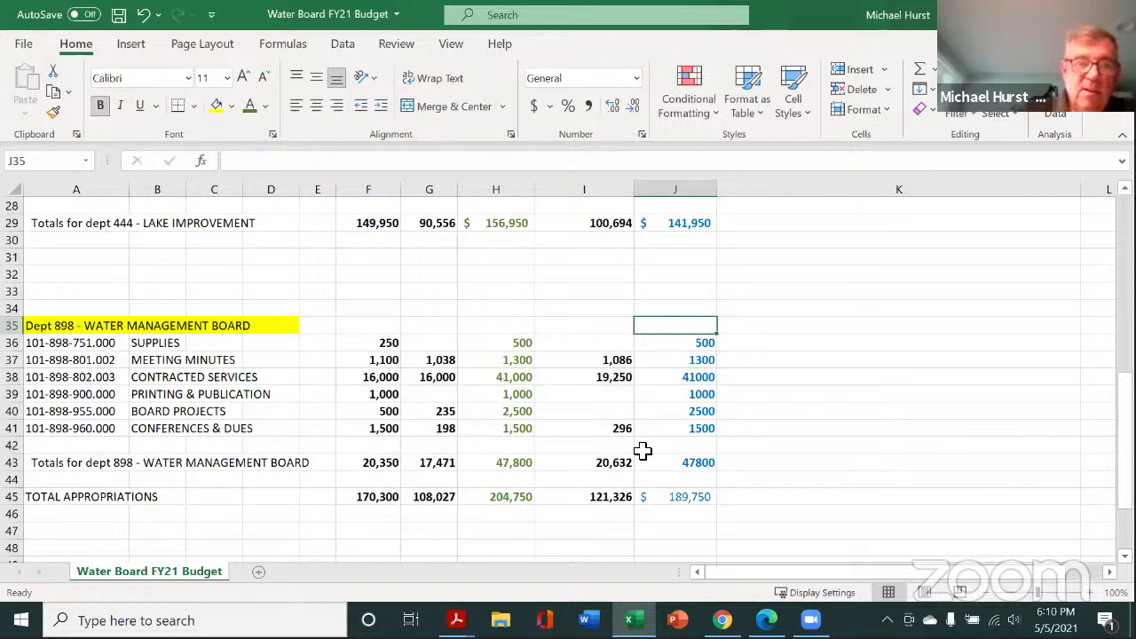
Step: Add the comment "Nesting Poles" in K25 for the WATER FOWL PROGRAM line under Lake Improvement
scroll(449, 499, up, 6)
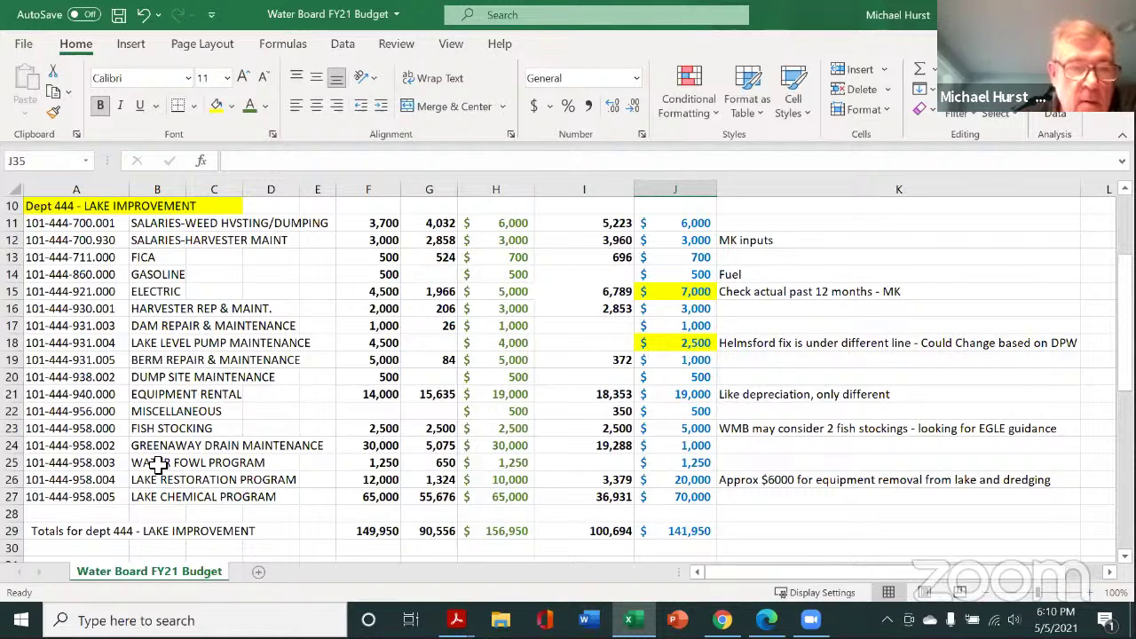
click(12, 463)
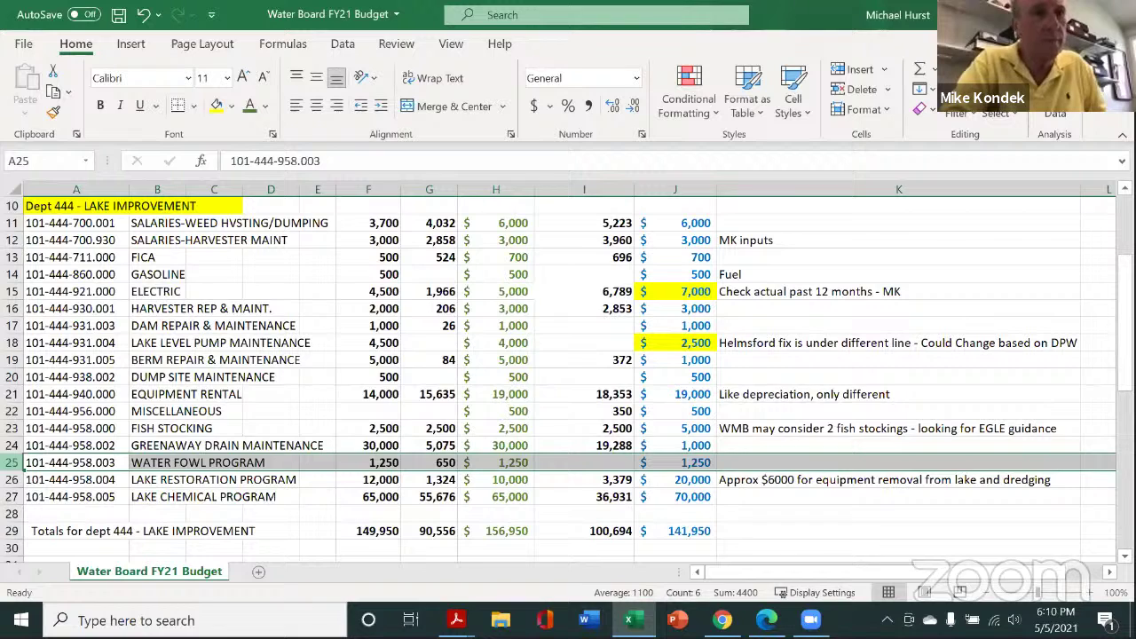
scroll(967, 525, down, 5)
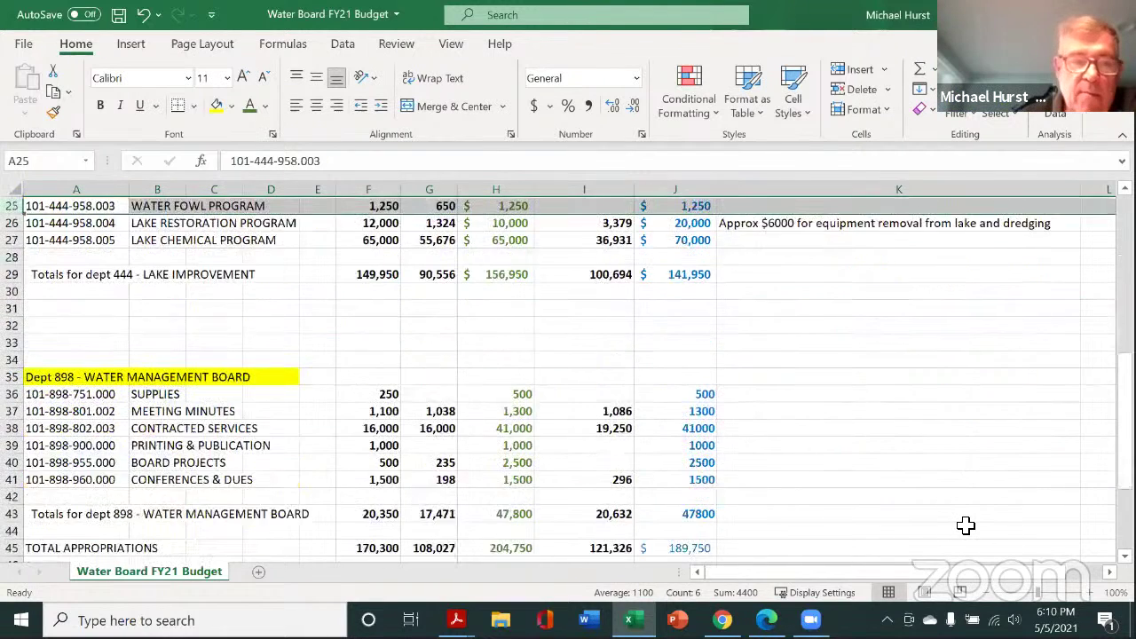
scroll(966, 526, down, 1)
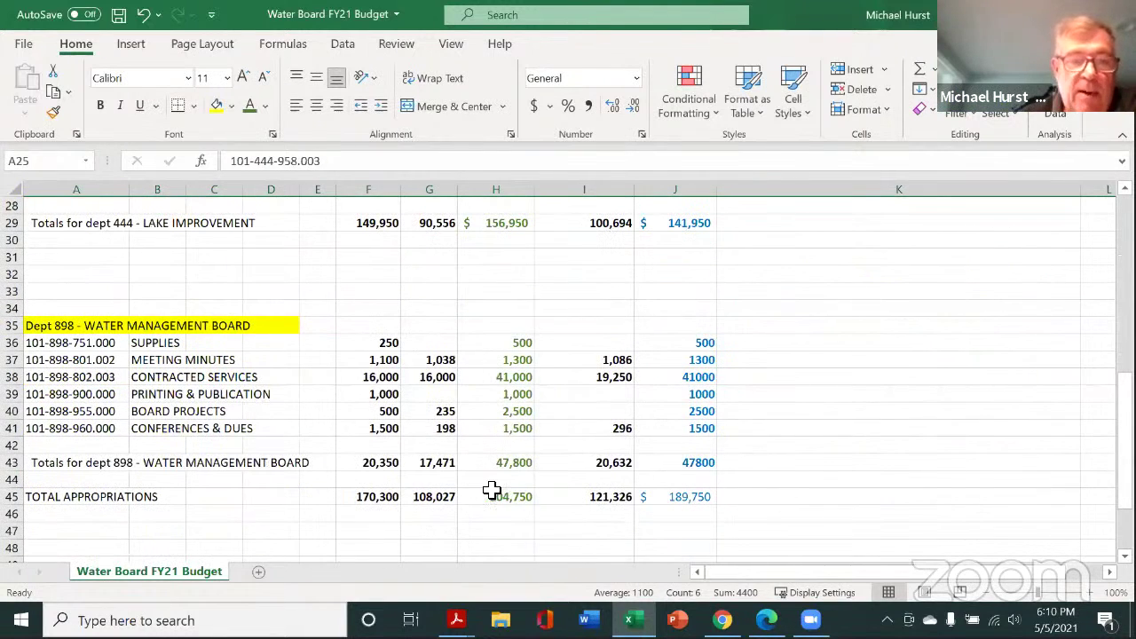
click(178, 413)
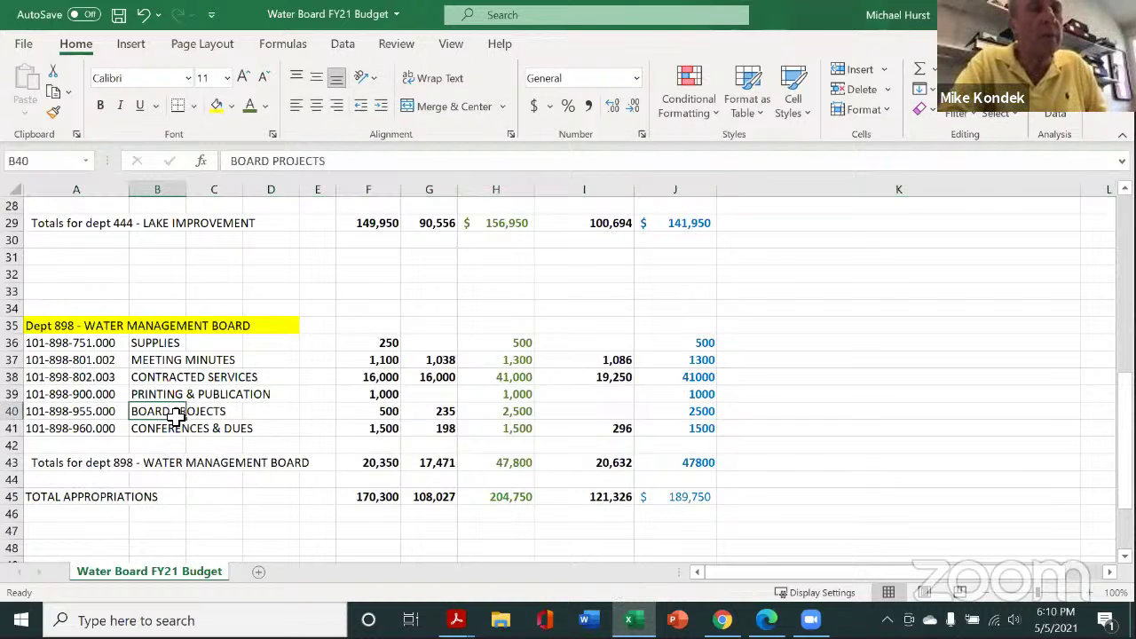
scroll(177, 413, up, 7)
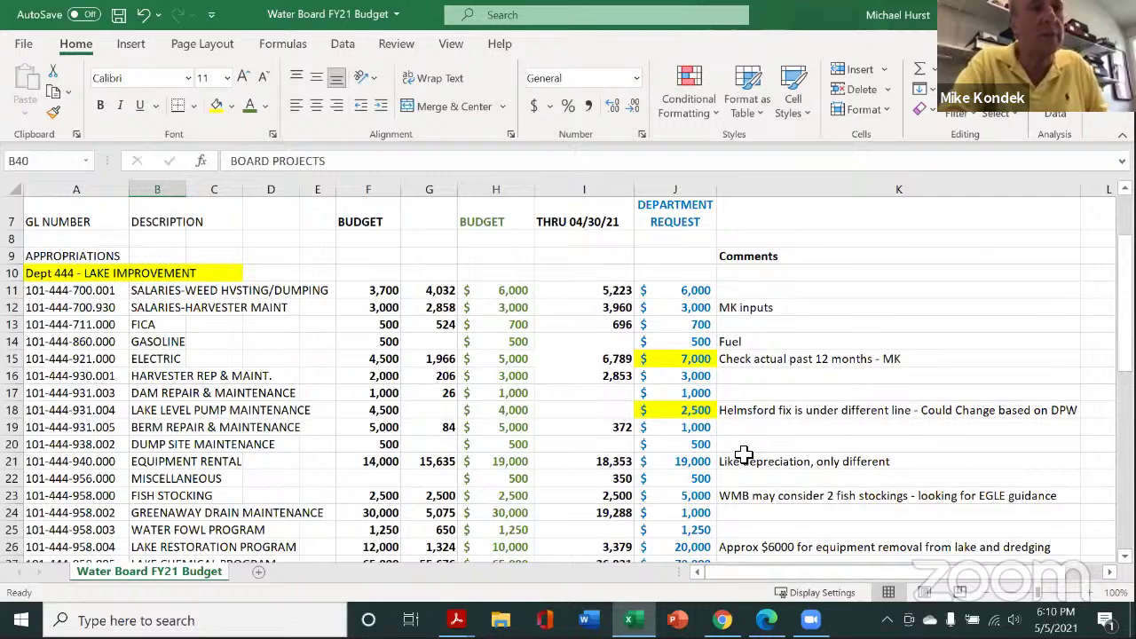
scroll(744, 454, down, 3)
click(736, 360)
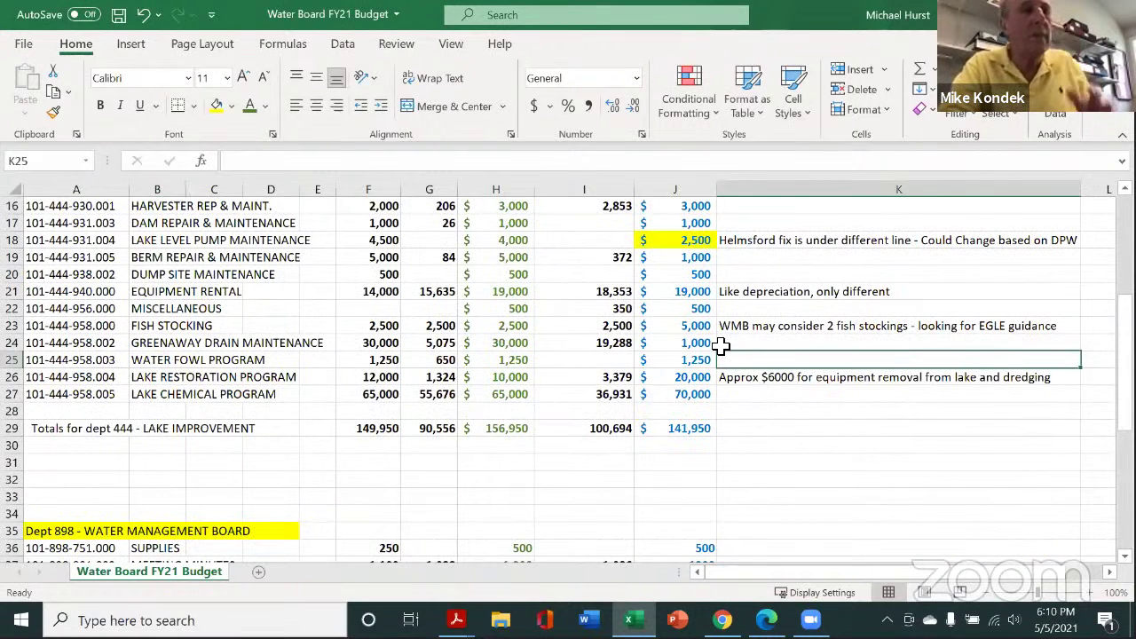
text(Ne)
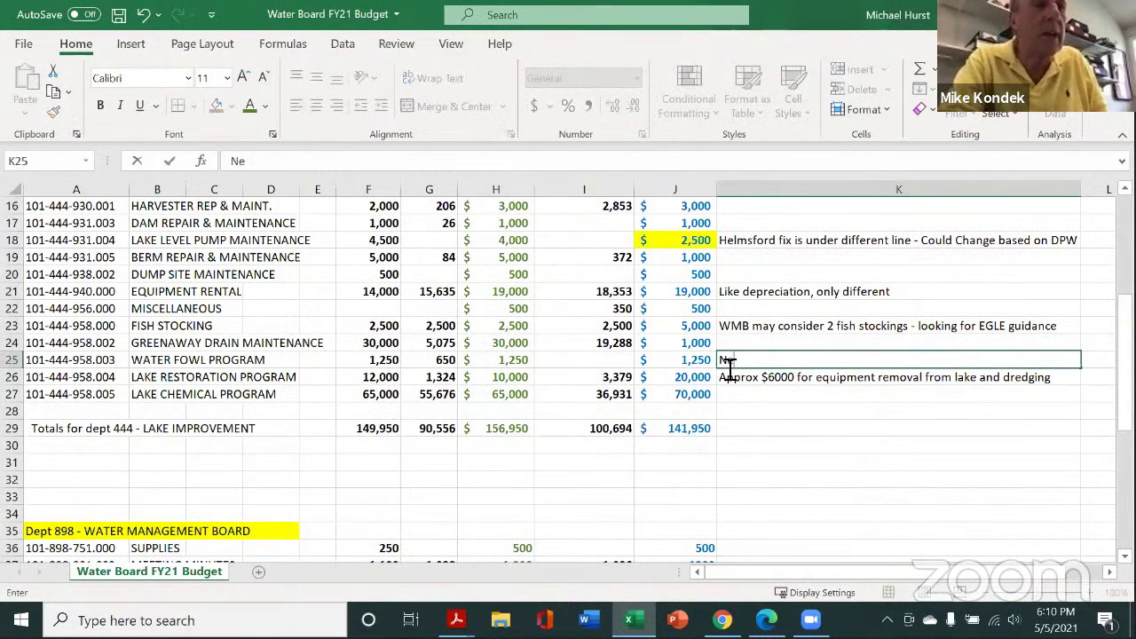
text(sting Po)
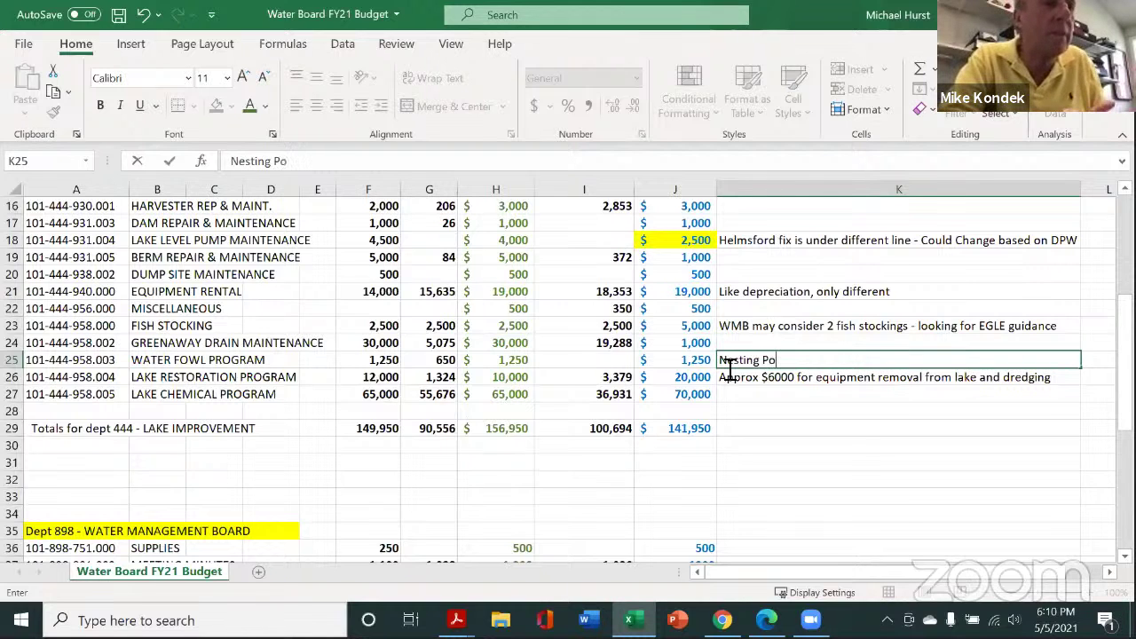
text(les)
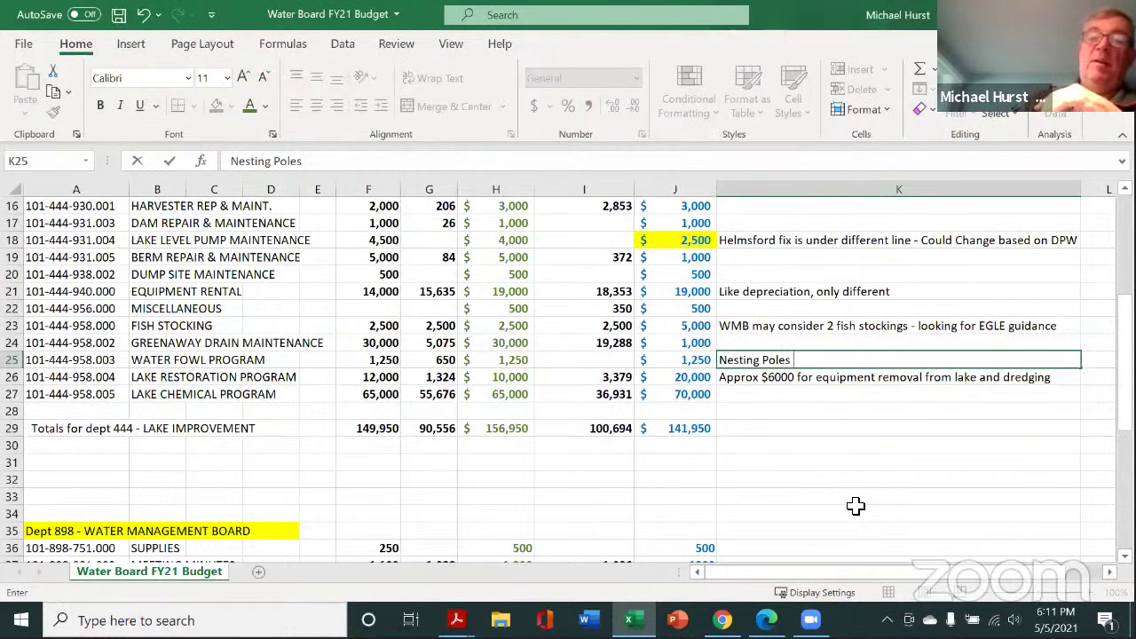
Step: Set the 2021-22 department request for WATER FOWL PROGRAM in J25 to 2000
click(701, 364)
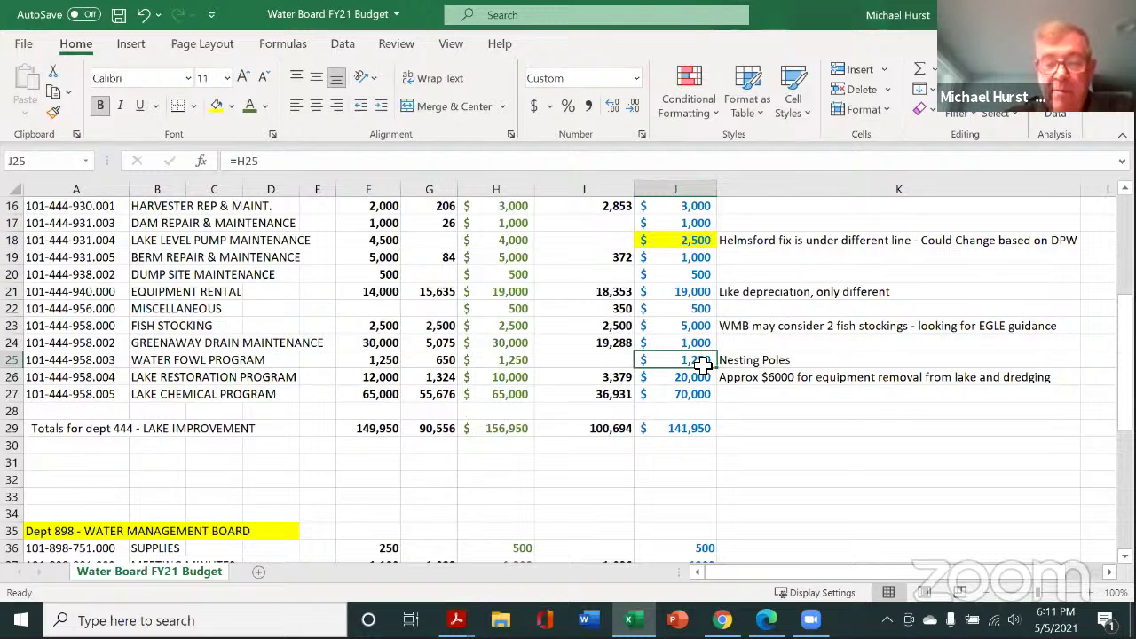
text(2000)
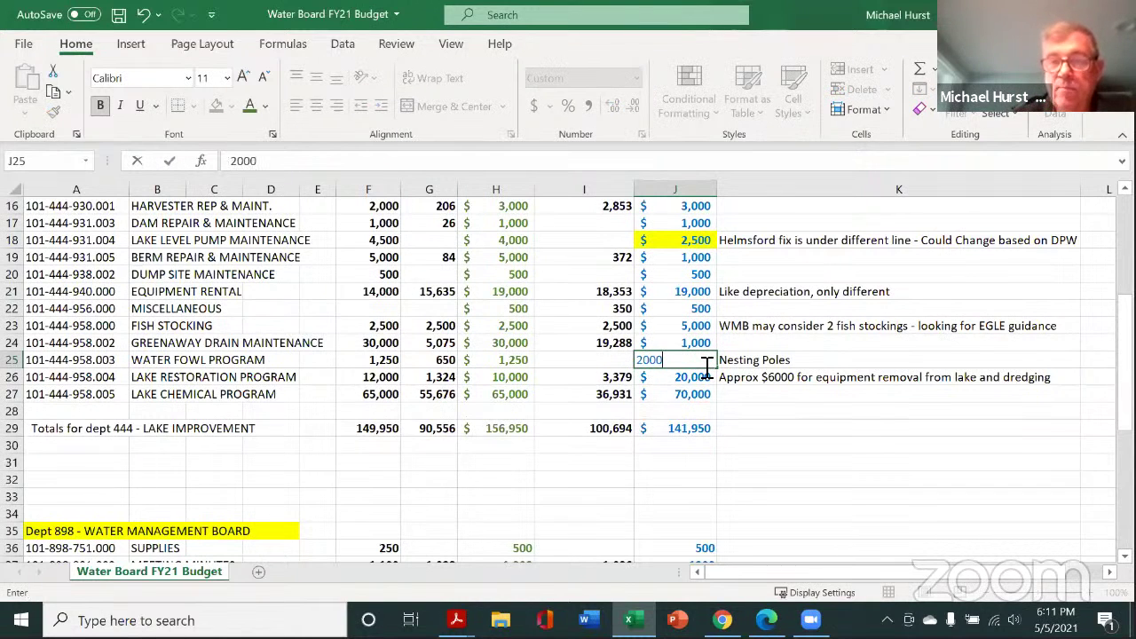
key(Return)
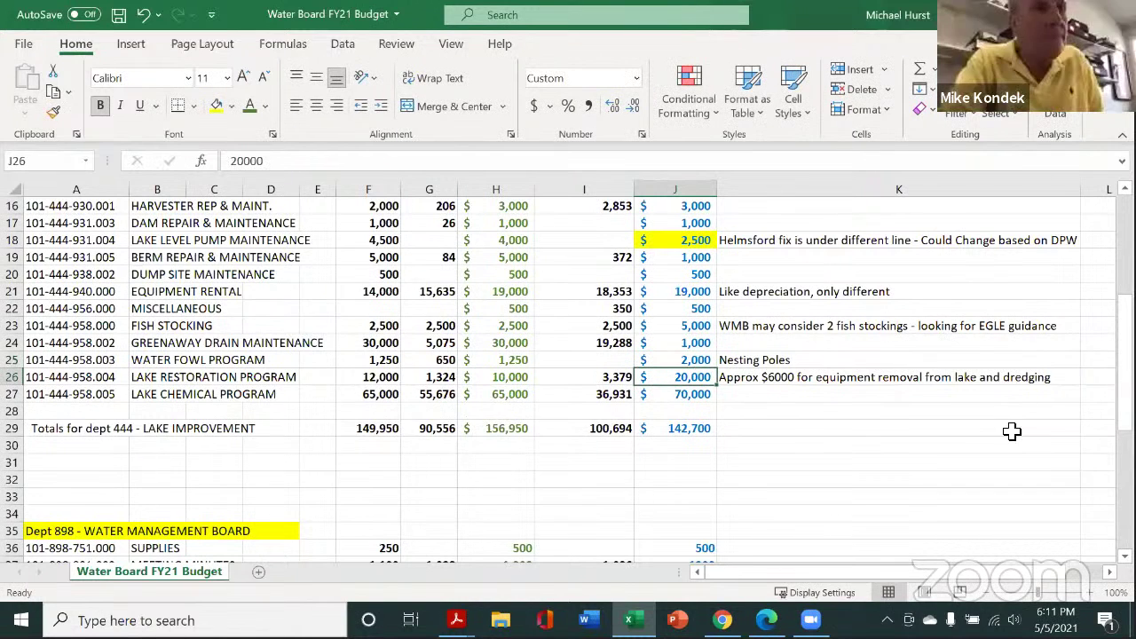
click(831, 484)
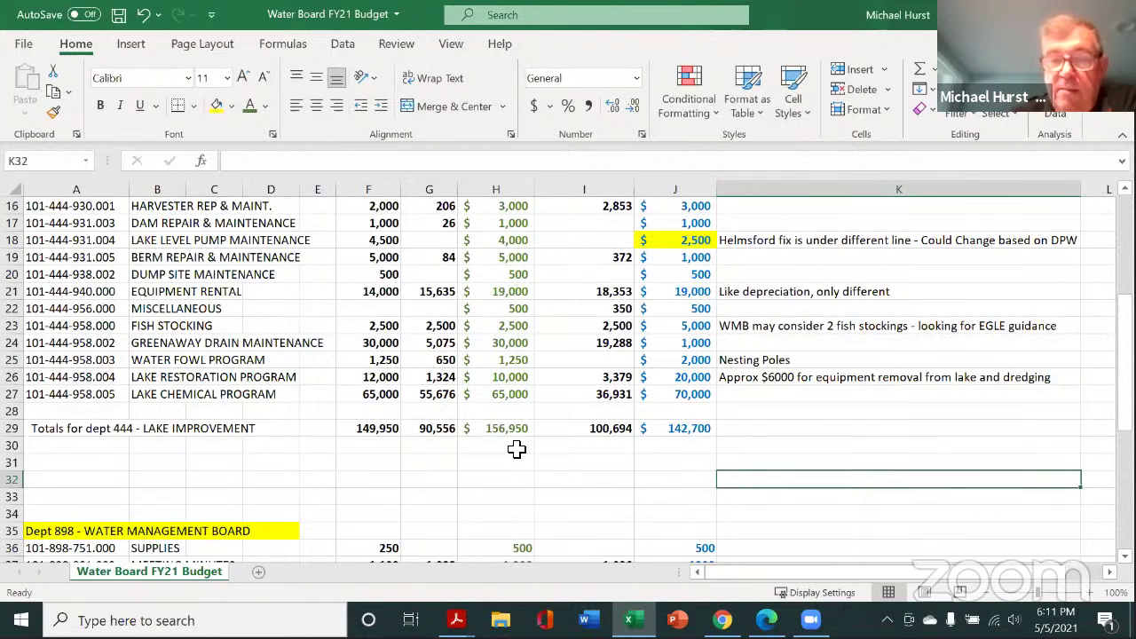
Step: Calculate the Lake Improvement budget-to-request difference in J31 with the formula =H29-J29
click(696, 466)
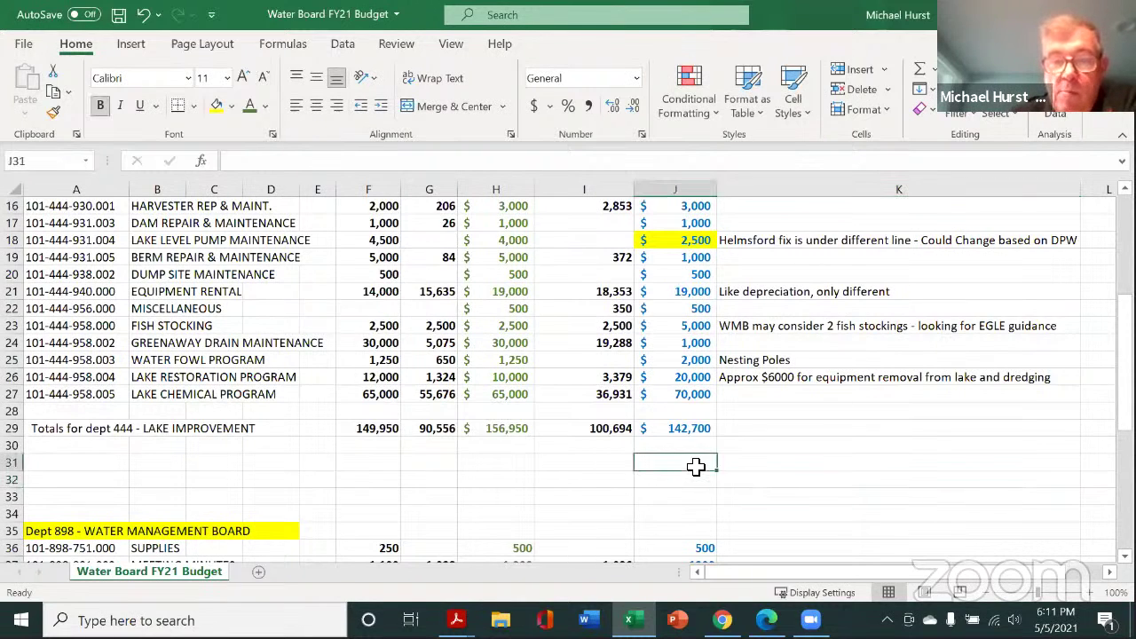
text(=)
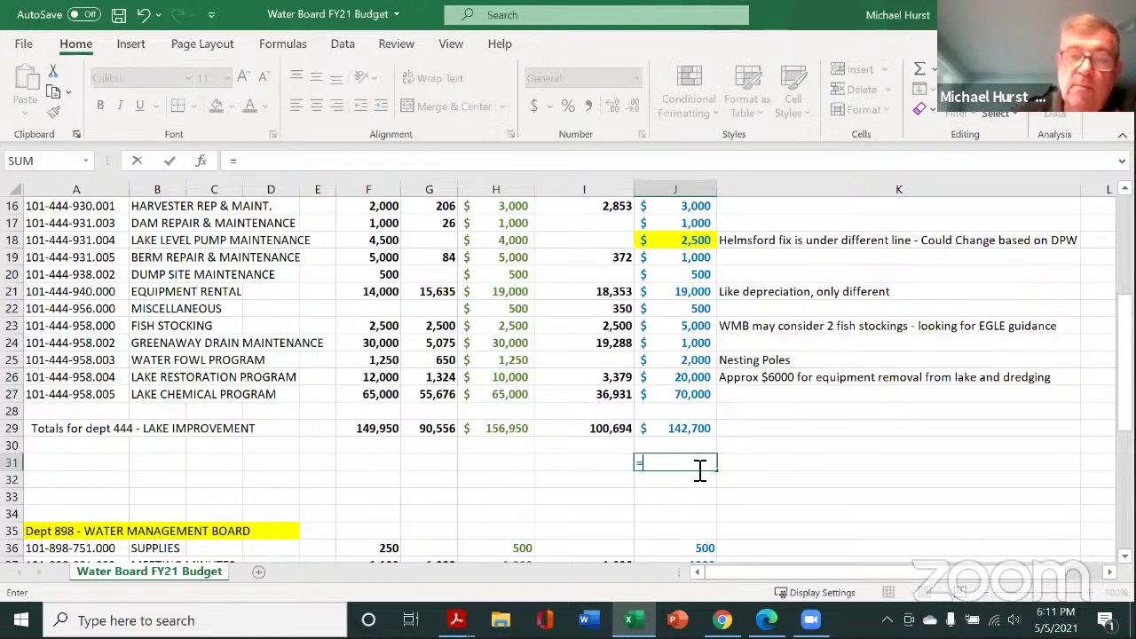
click(497, 428)
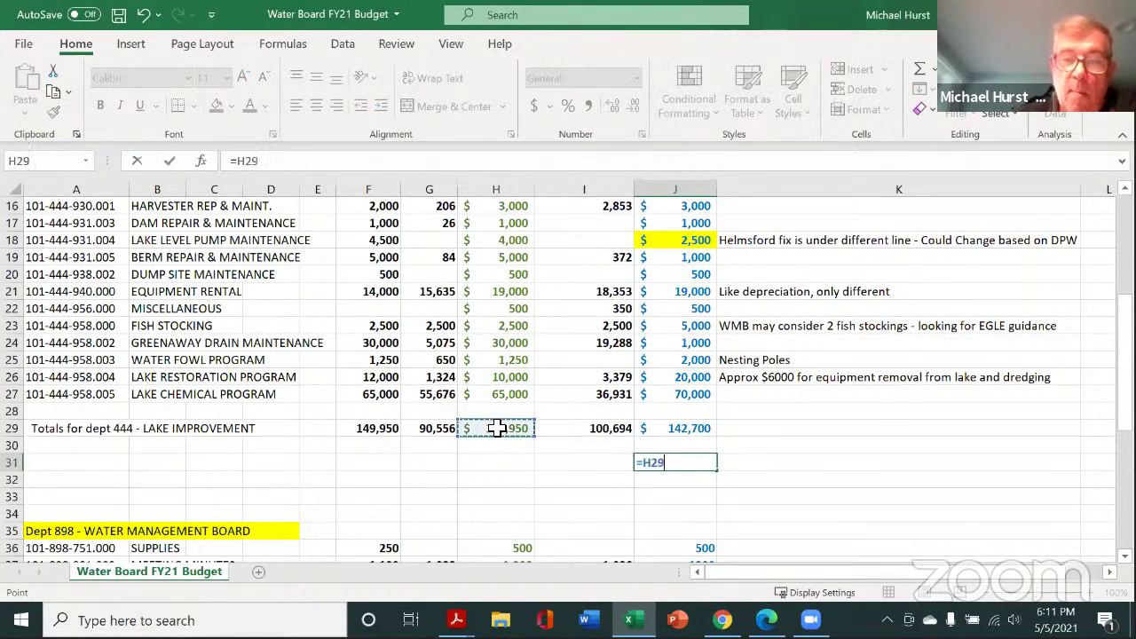
text(-)
click(678, 428)
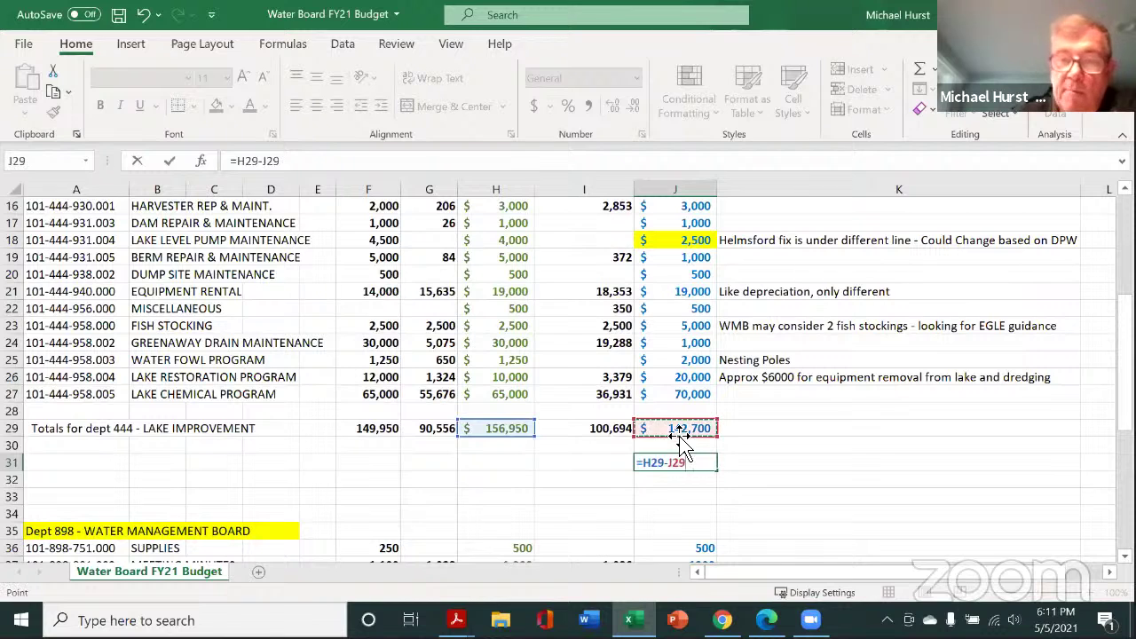
key(Return)
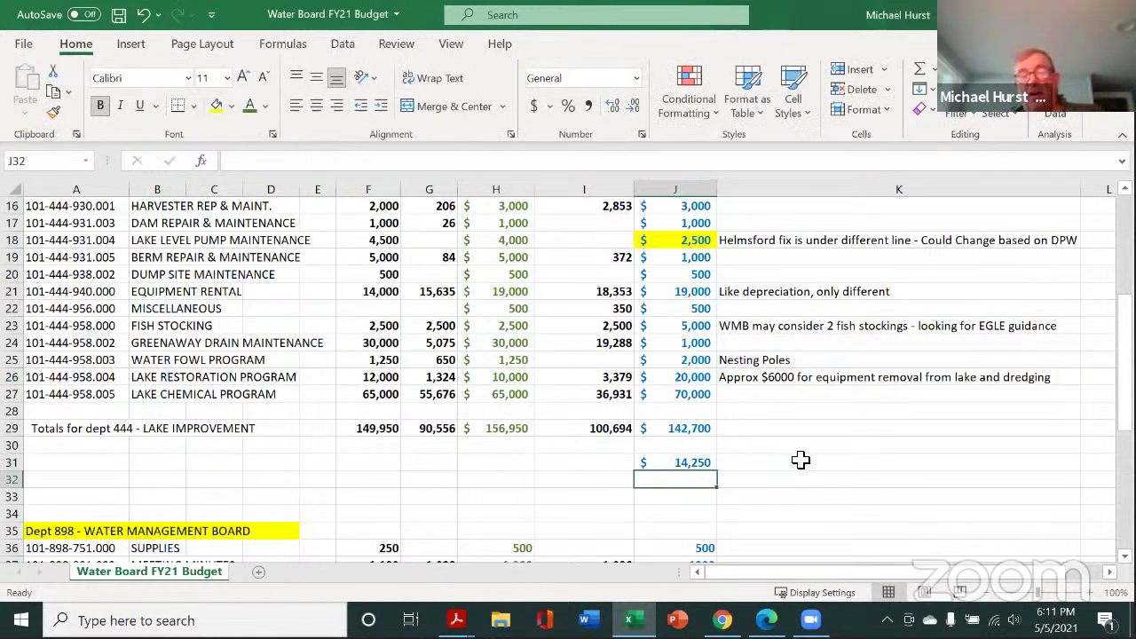
Step: Set the 2021-22 department request for CONTRACTED SERVICES in J38 to 28500
scroll(904, 480, down, 3)
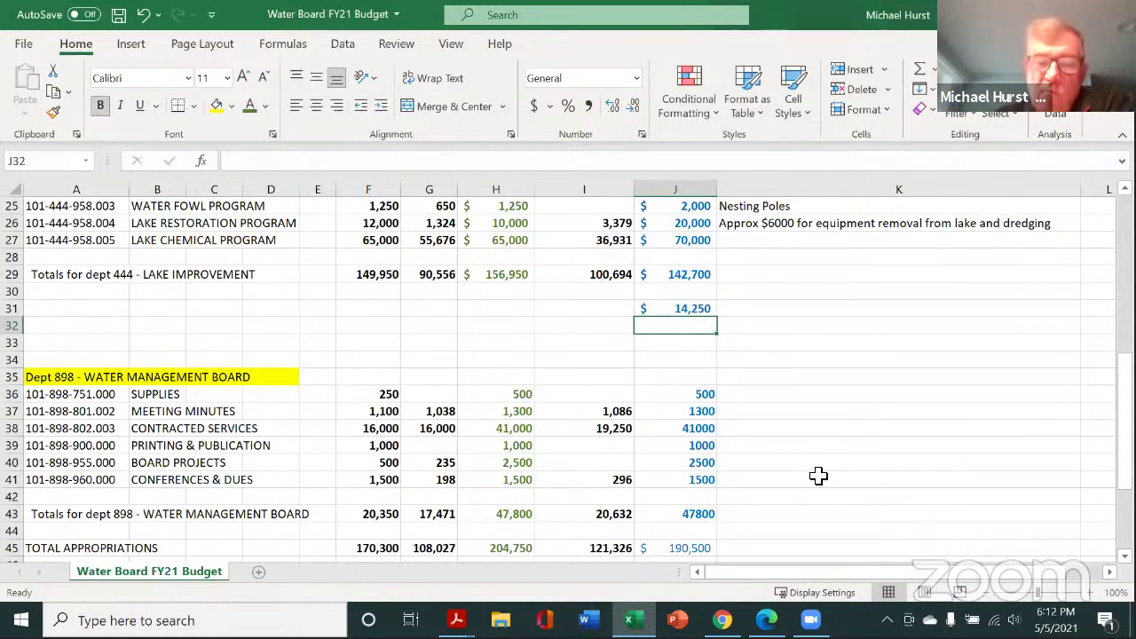
click(696, 432)
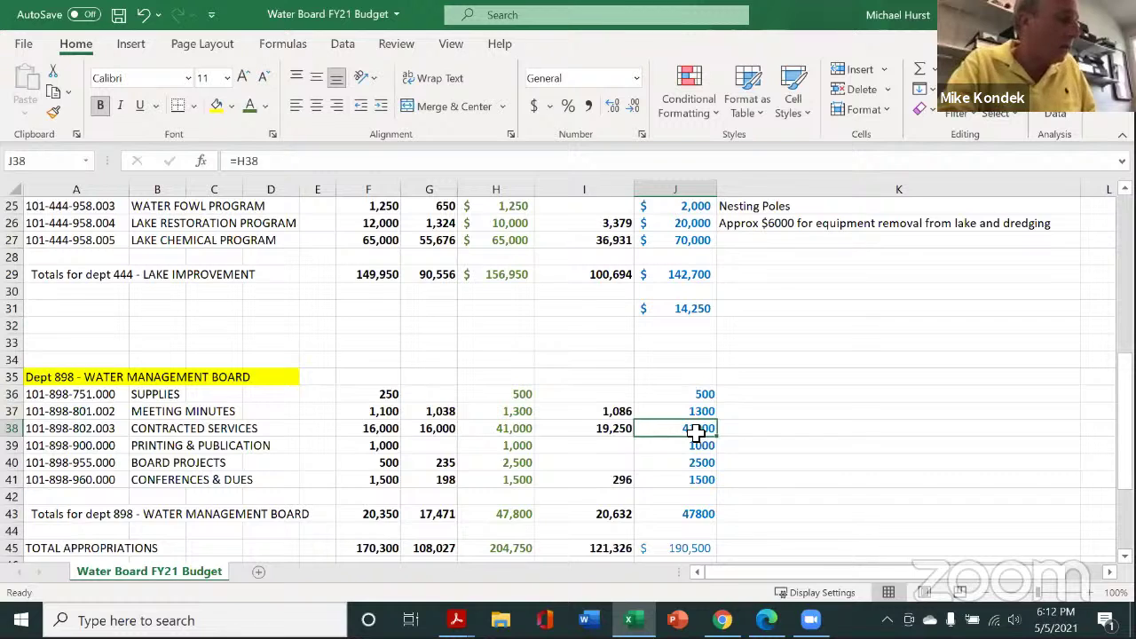
click(778, 430)
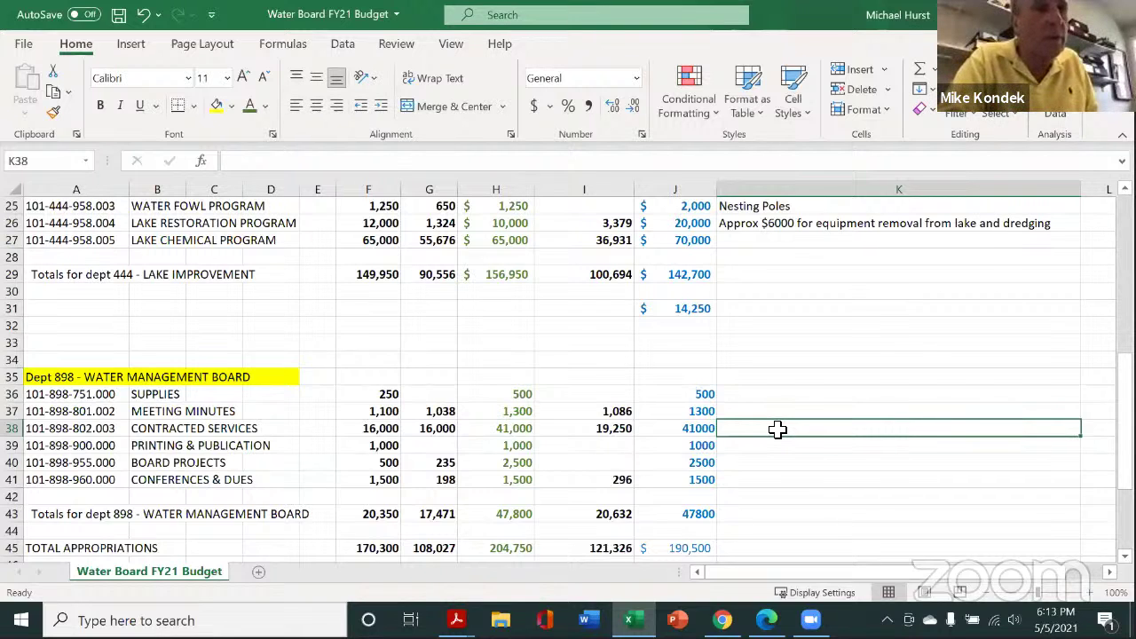
click(698, 433)
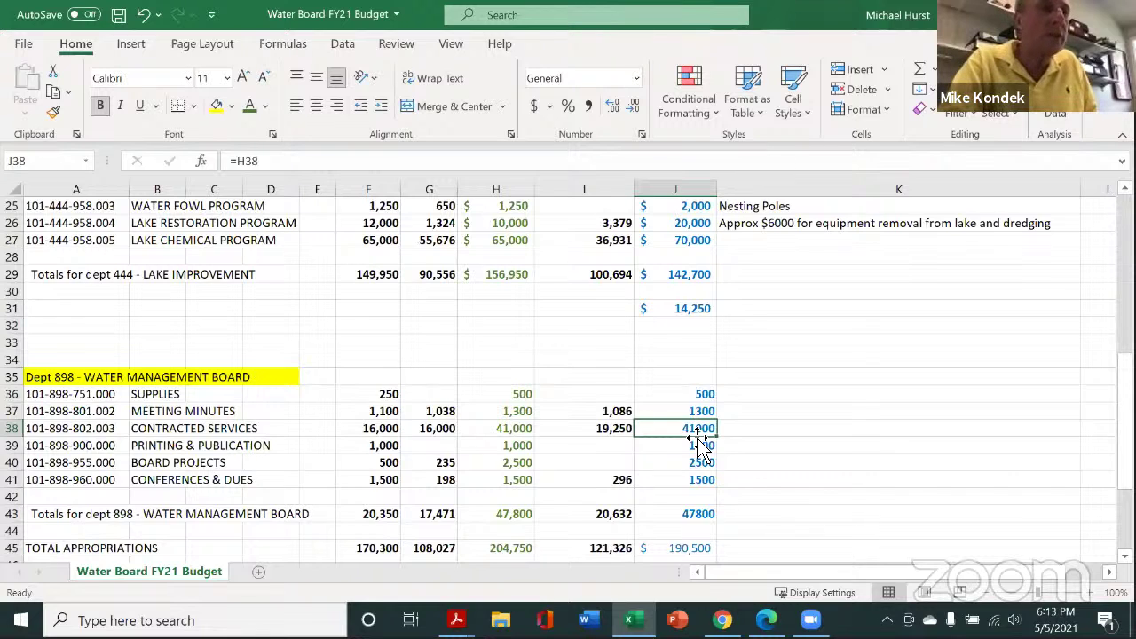
click(757, 431)
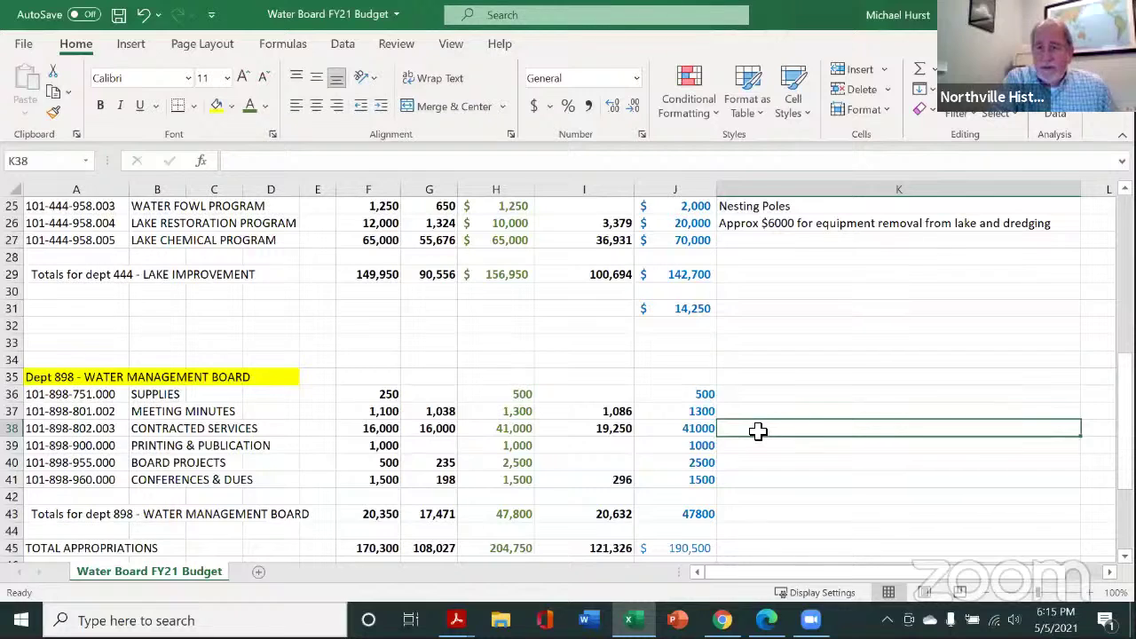
click(679, 432)
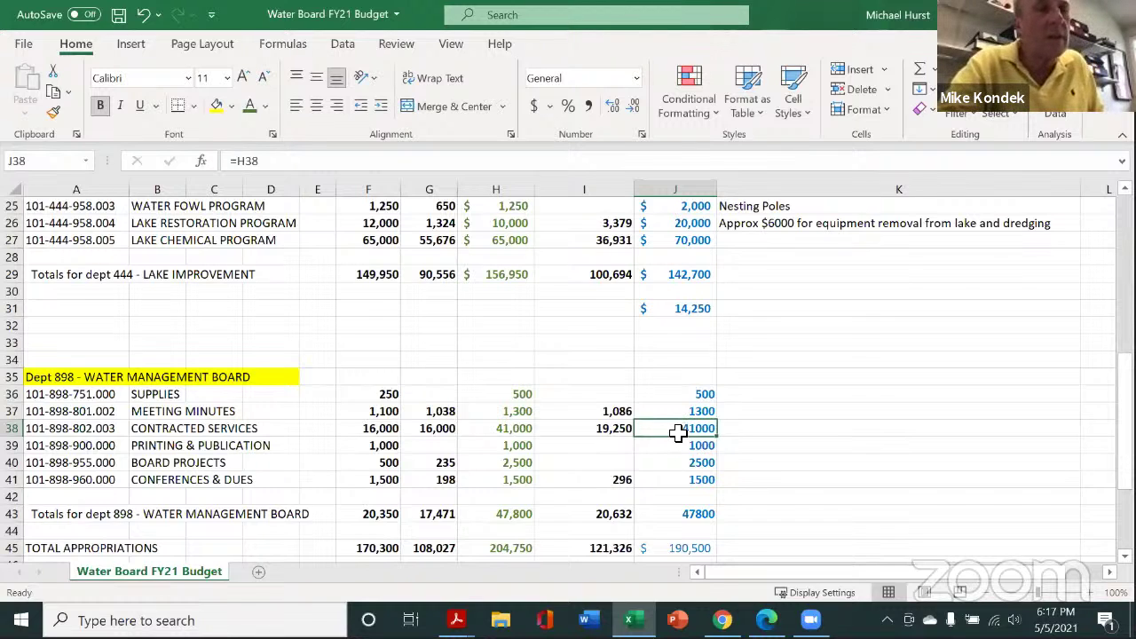
text(28500)
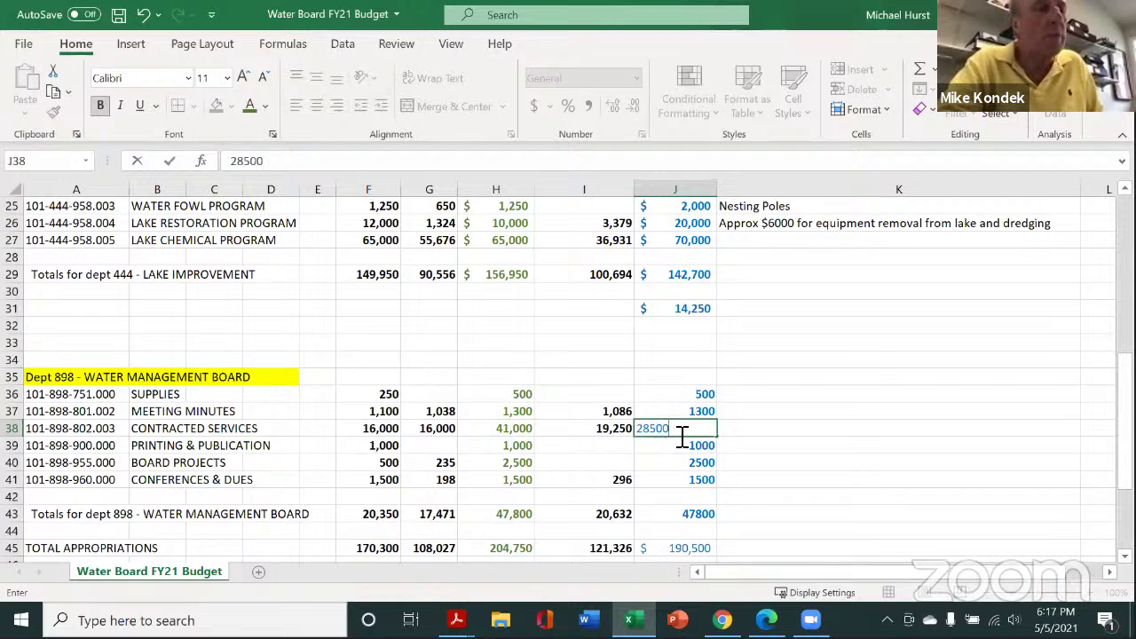
Step: Add the comment "$10,000 for shoreline restoration study." in K38 for the CONTRACTED SERVICES line under Water Management Board
click(783, 432)
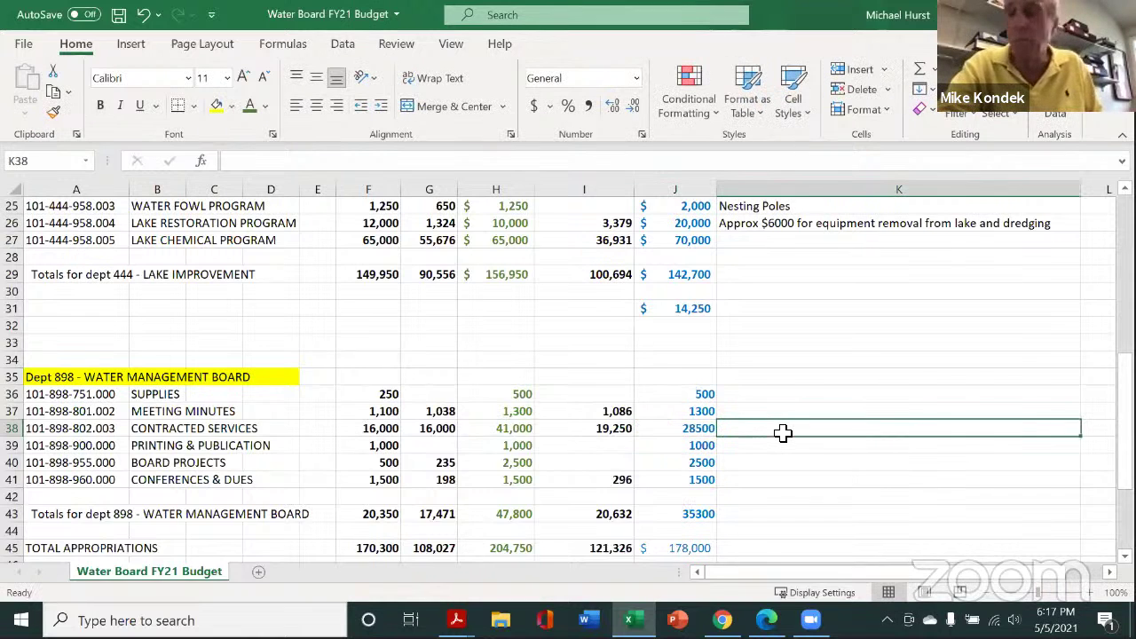
text($200)
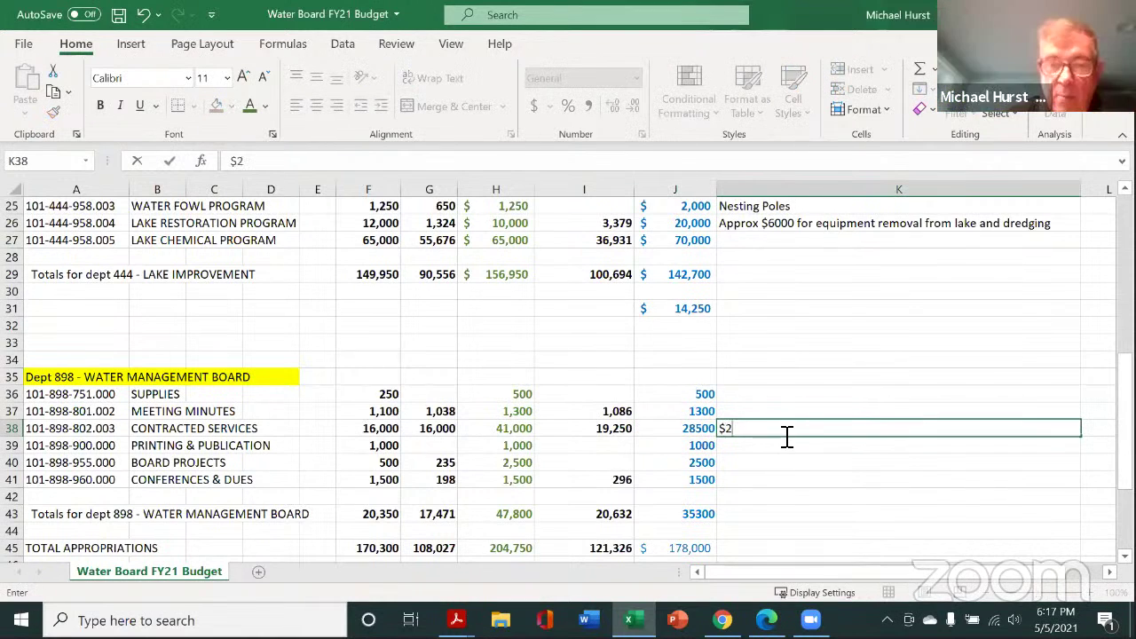
key(BackSpace)
key(BackSpace)
key(BackSpace)
text(10,,)
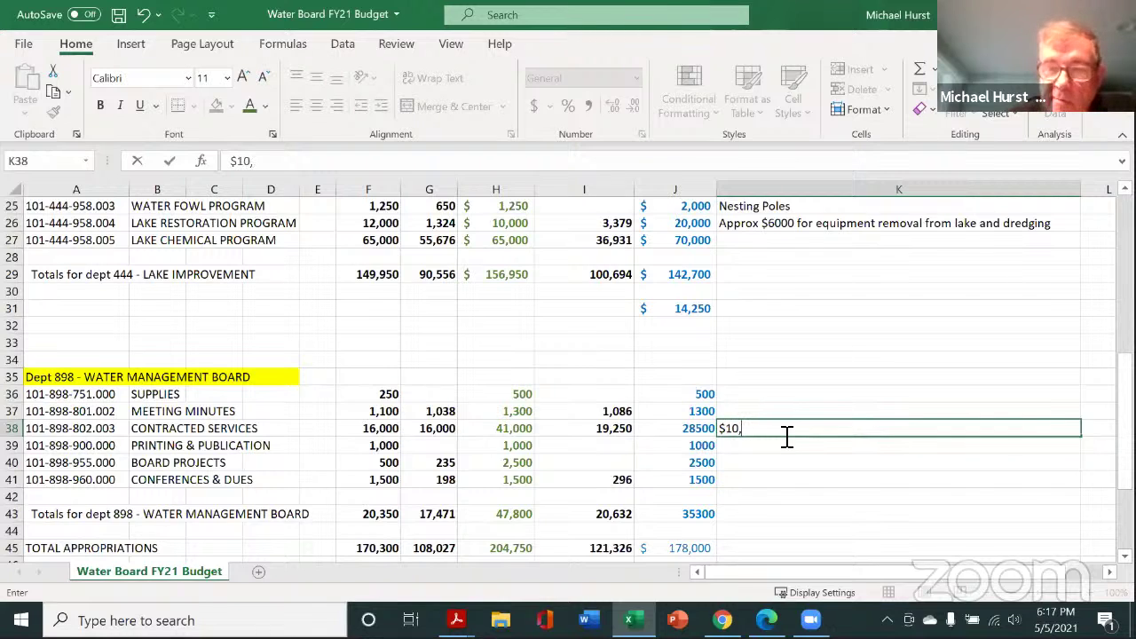
key(BackSpace)
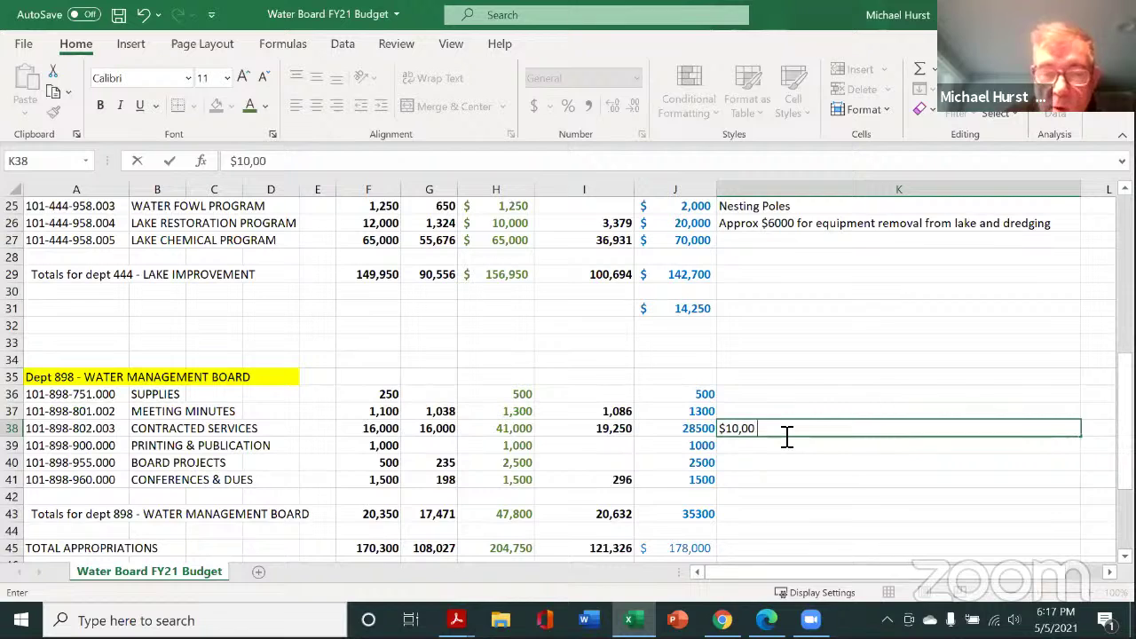
text(0 fo)
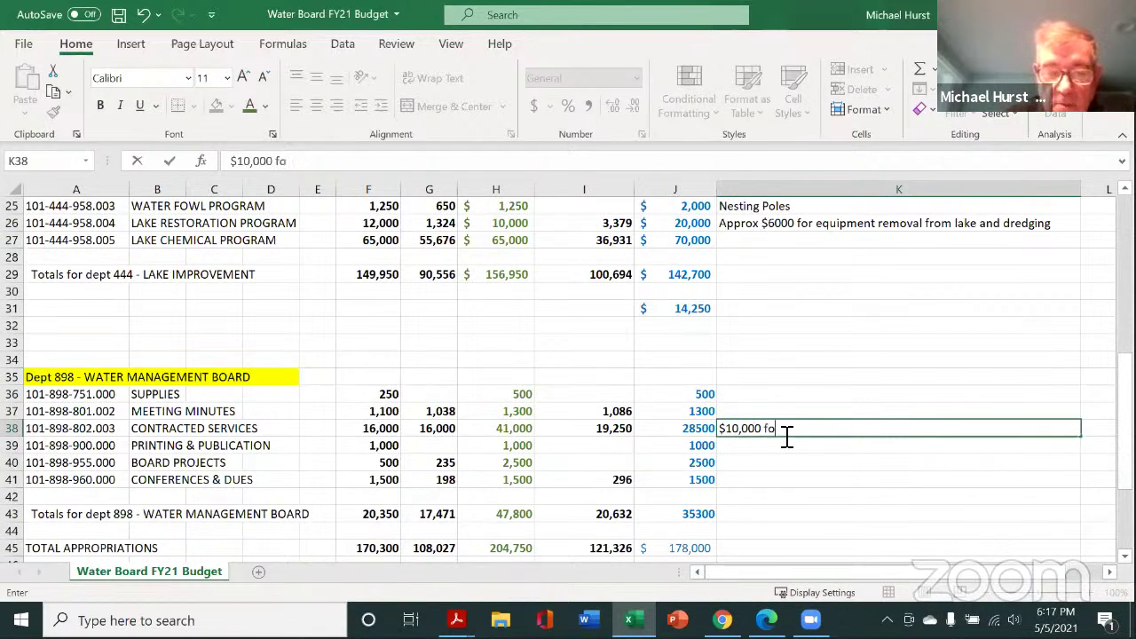
text(r shoreline )
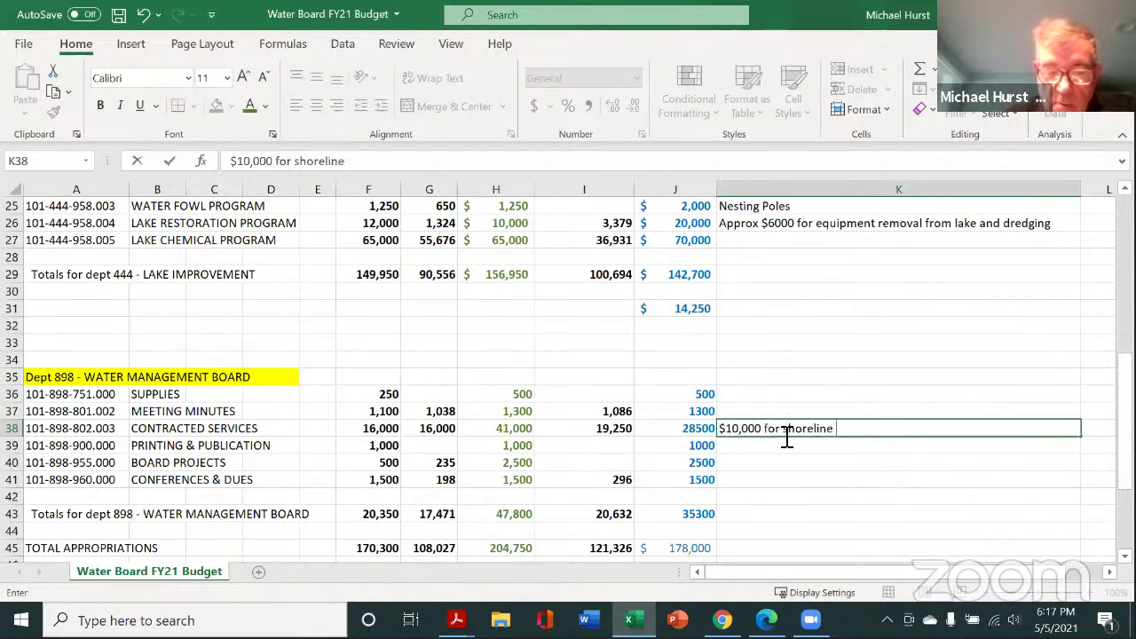
text(res)
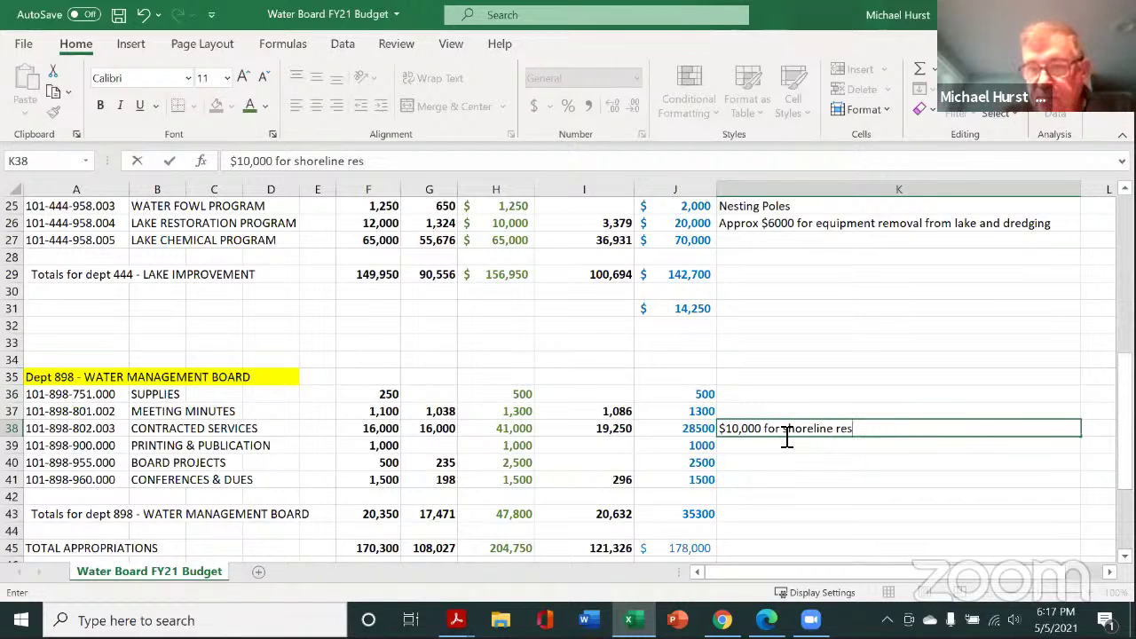
text(estoration )
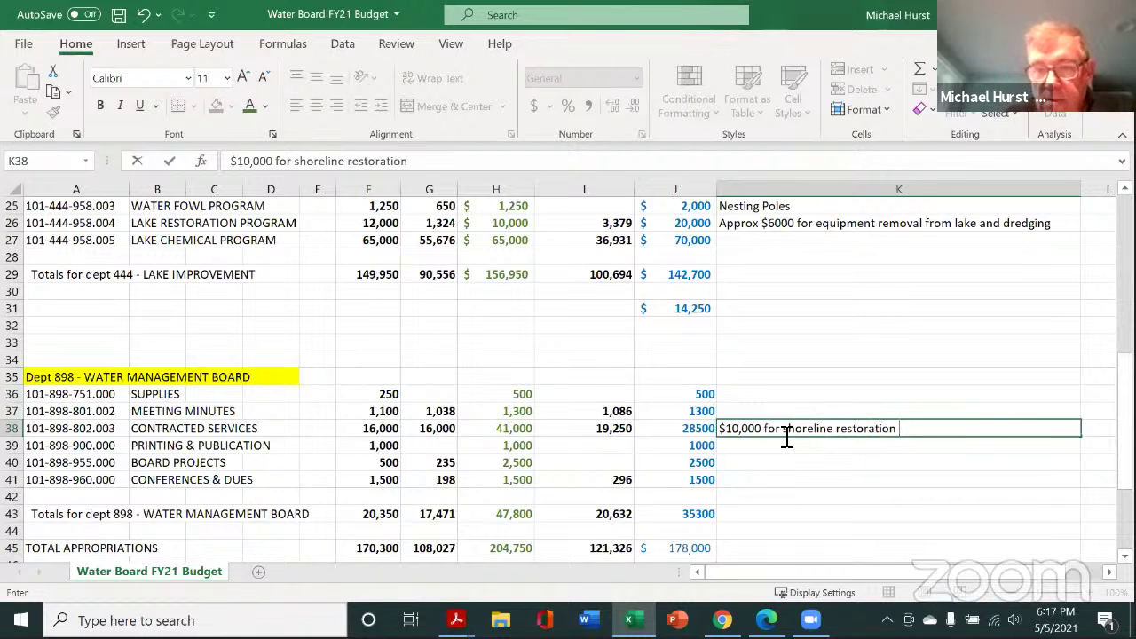
text(study)
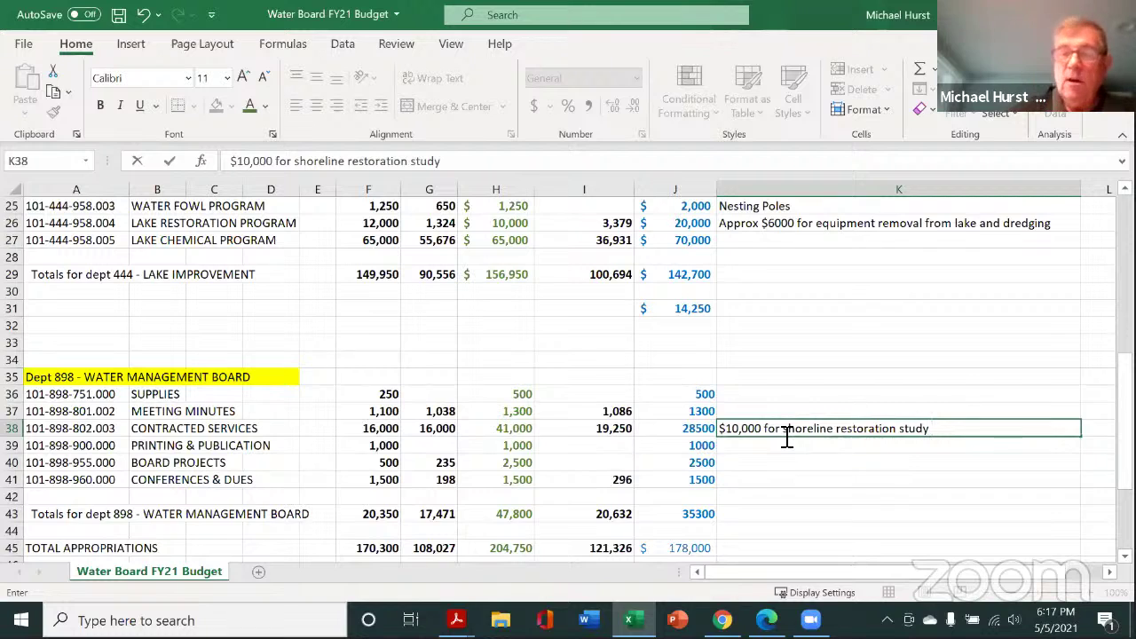
text(.)
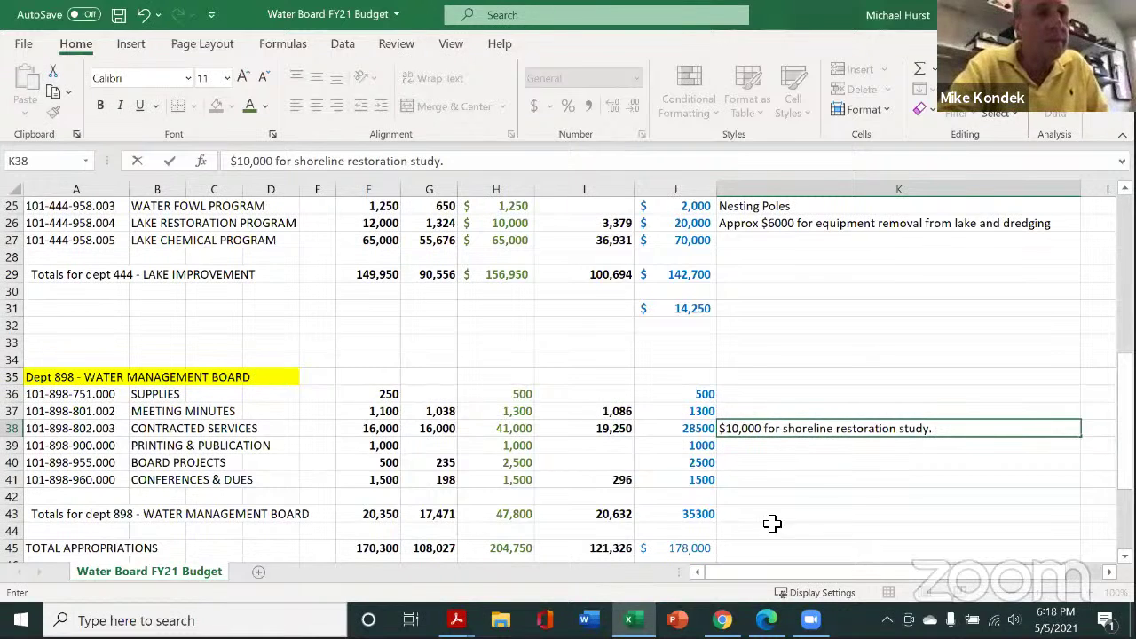
click(833, 491)
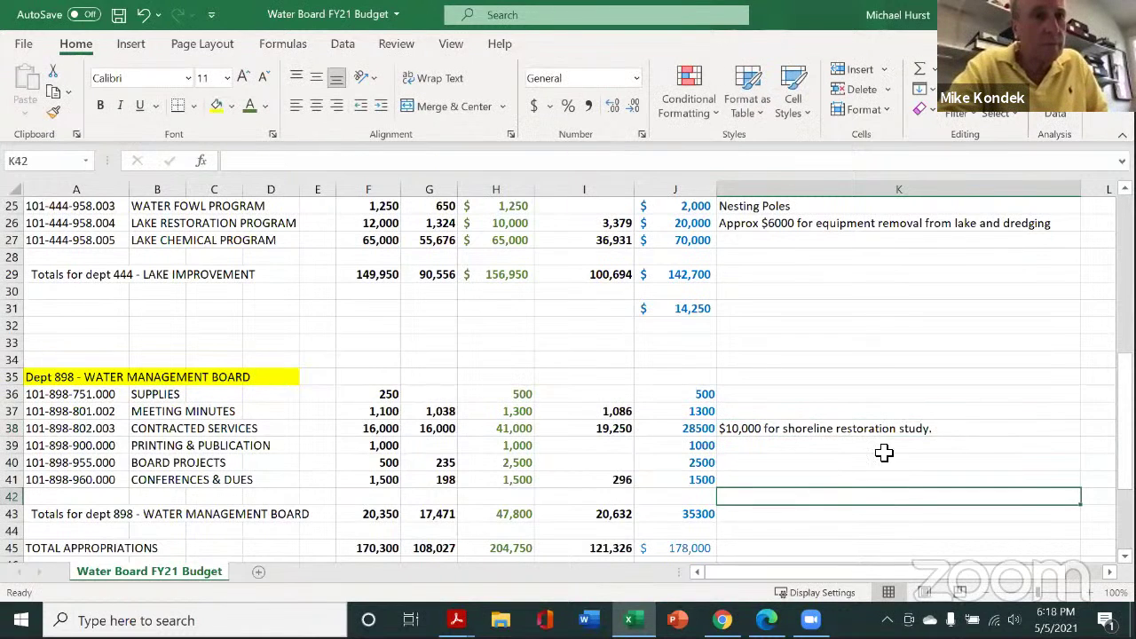
click(943, 432)
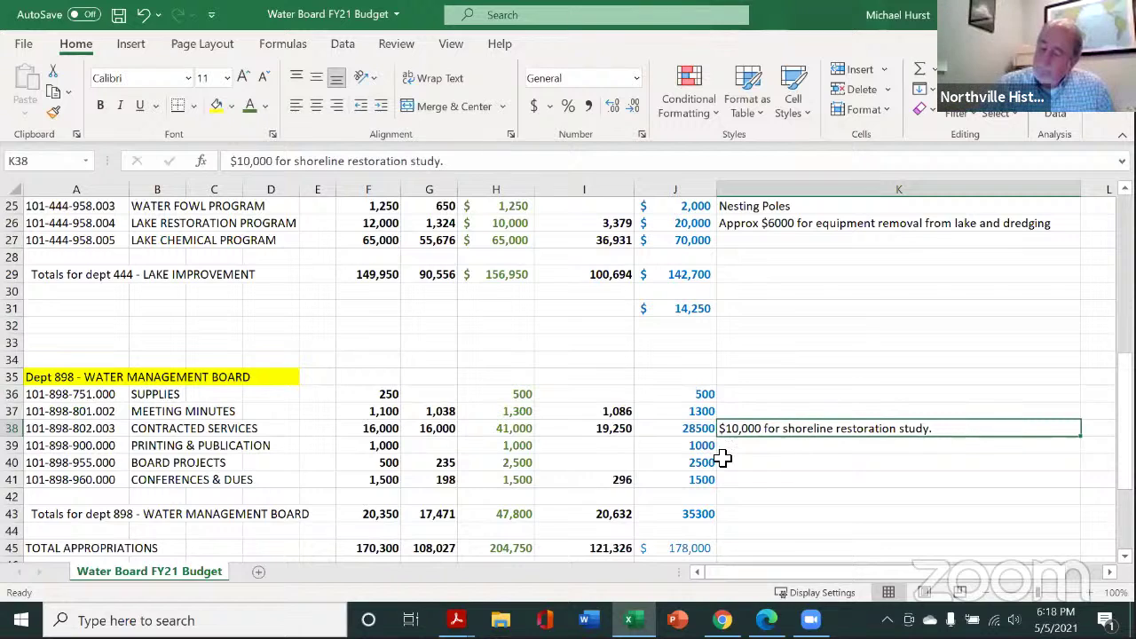
Step: Turn on text wrapping for the comment cell K41 on the CONFERENCES & DUES line
click(762, 450)
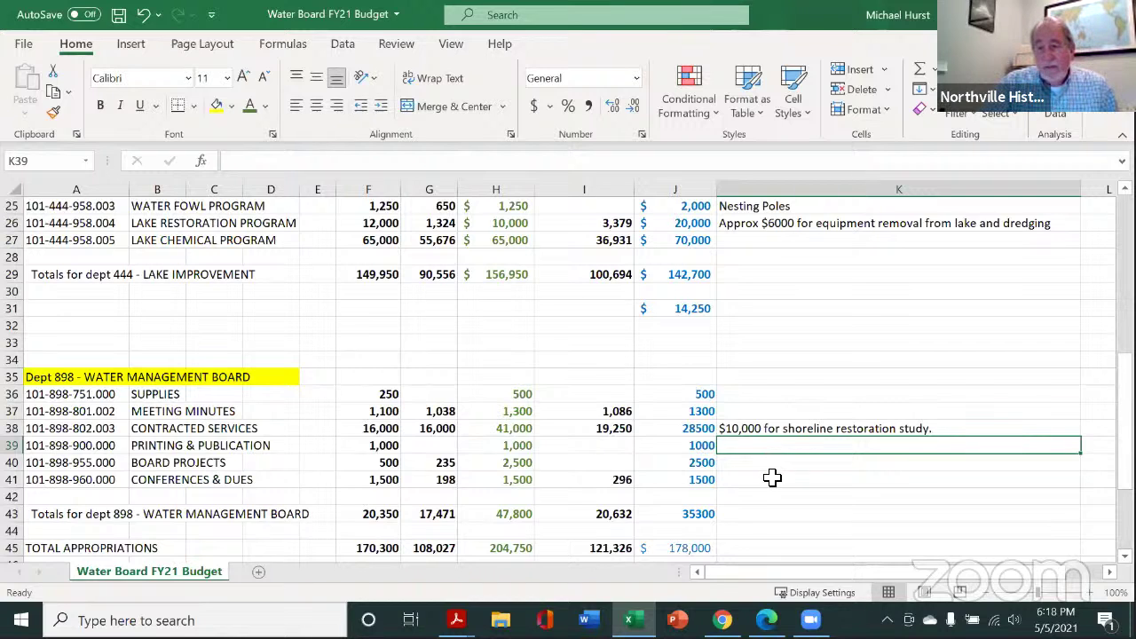
scroll(773, 478, down, 2)
scroll(773, 478, up, 1)
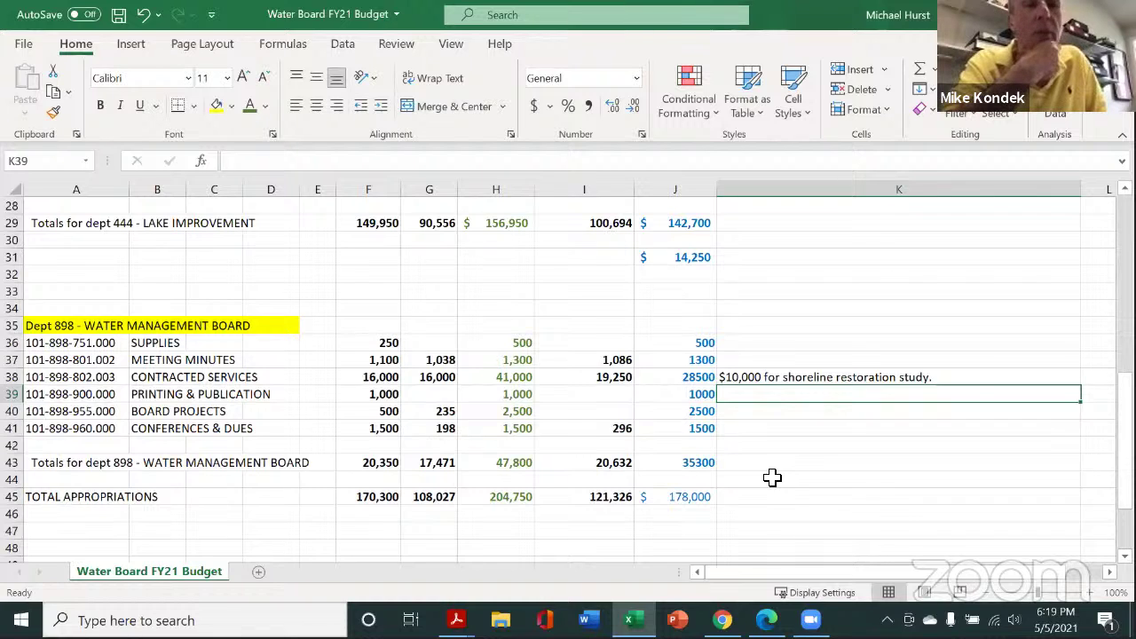
click(759, 430)
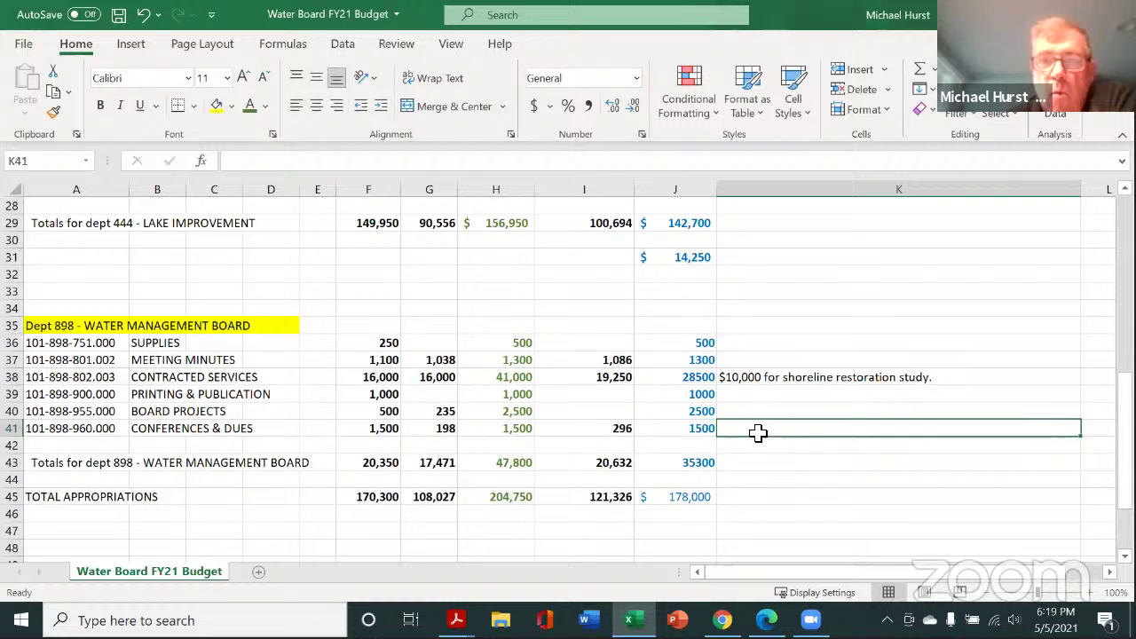
click(454, 81)
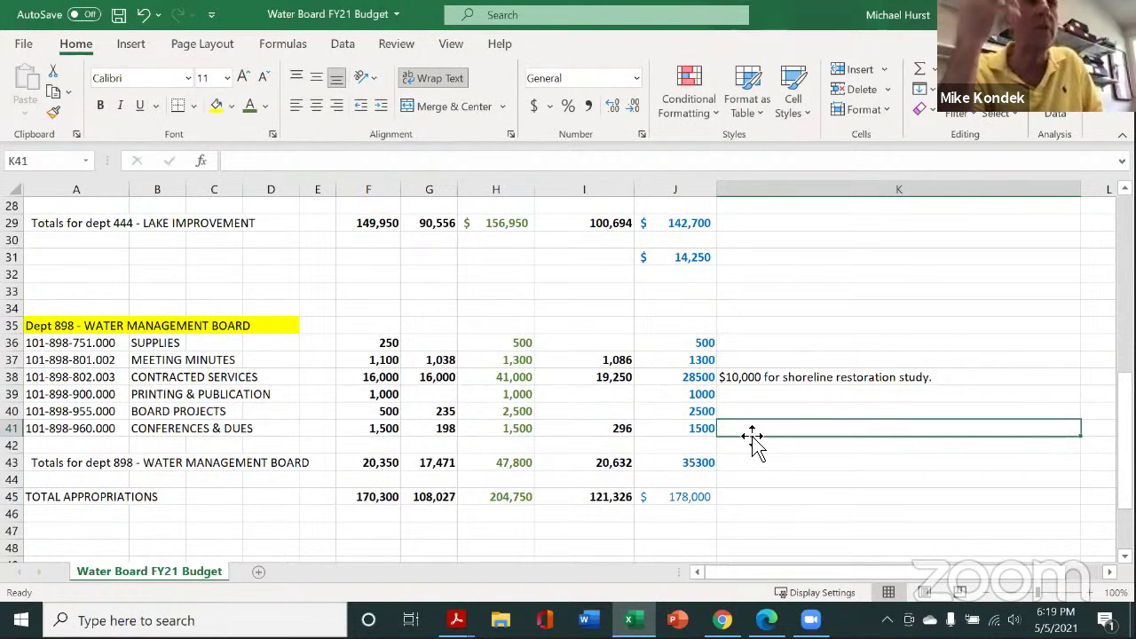
click(690, 538)
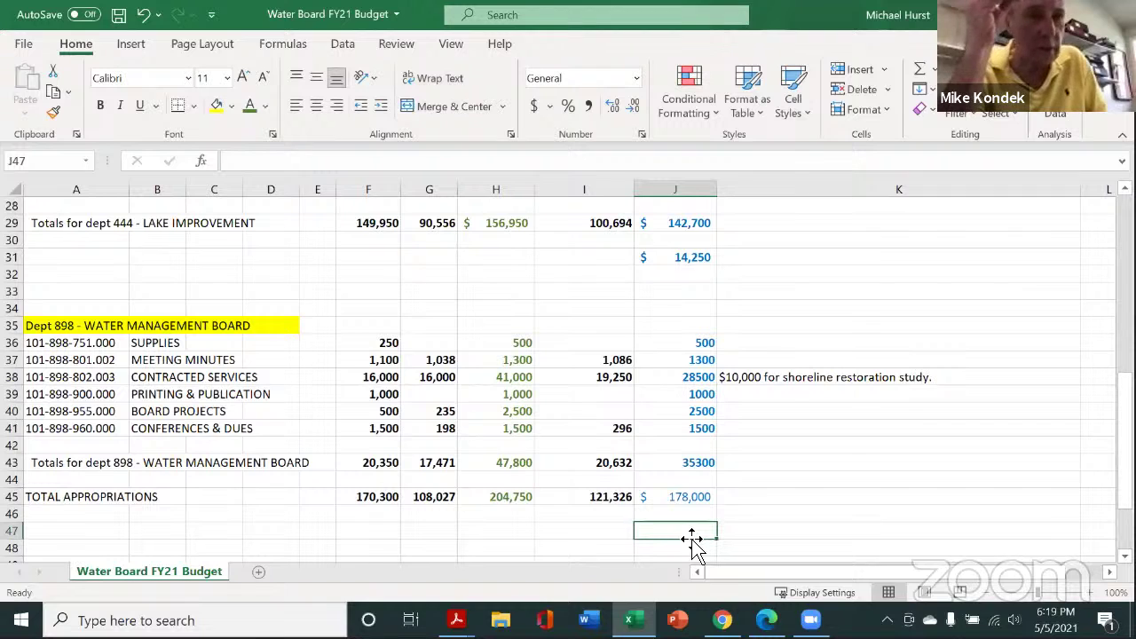
Step: Insert an empty row at row 44, between the Water Management Board totals and TOTAL APPROPRIATIONS
click(674, 480)
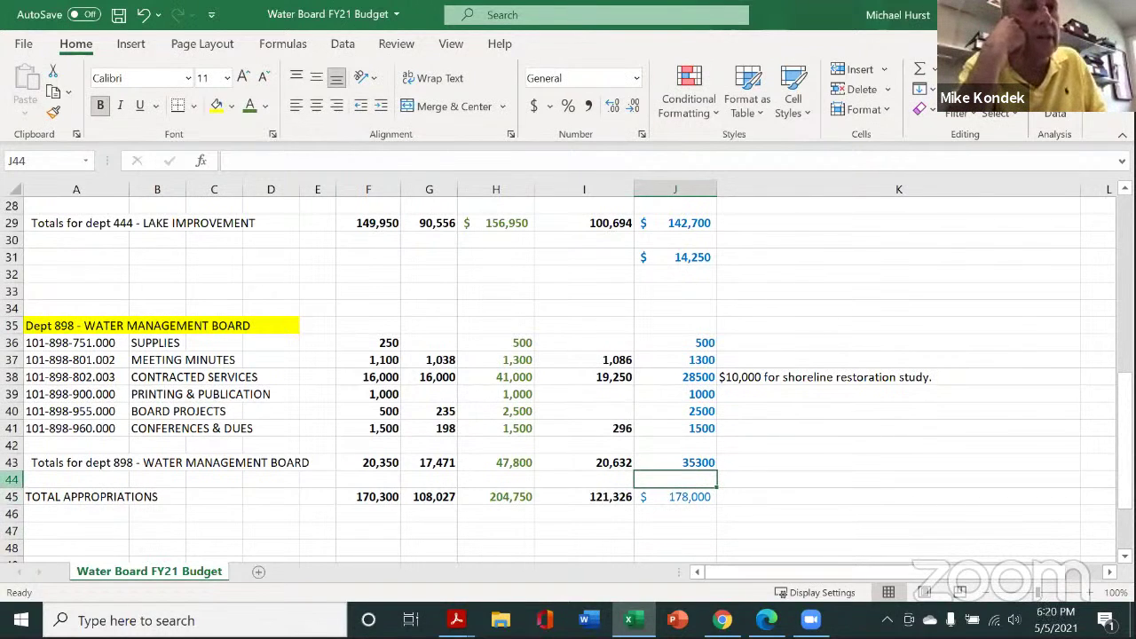
right_click(12, 482)
click(112, 307)
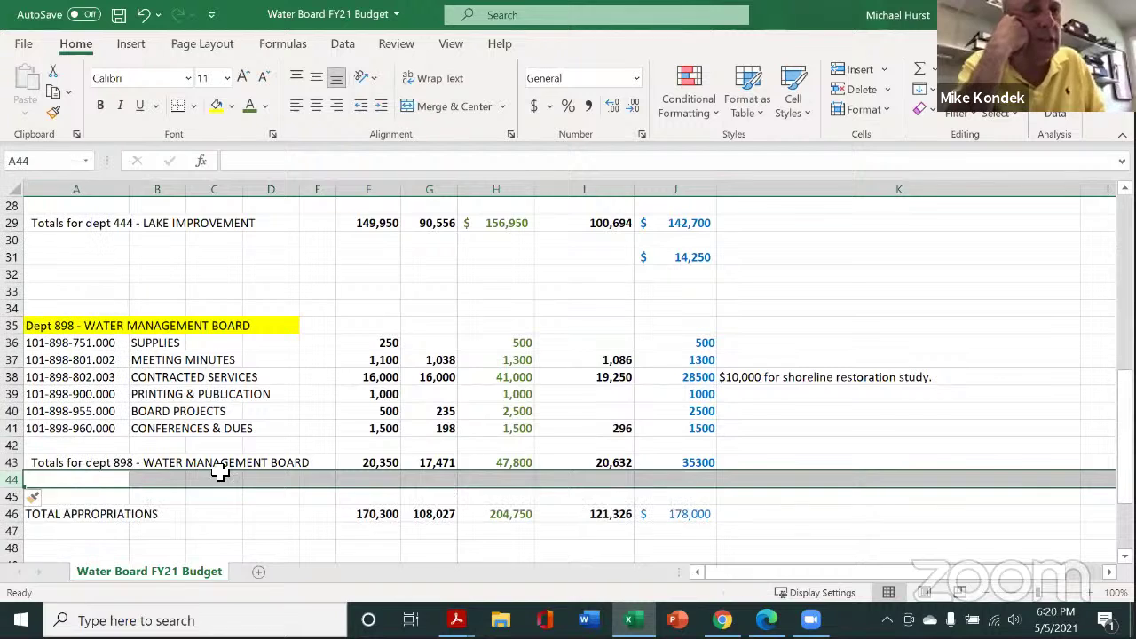
click(431, 535)
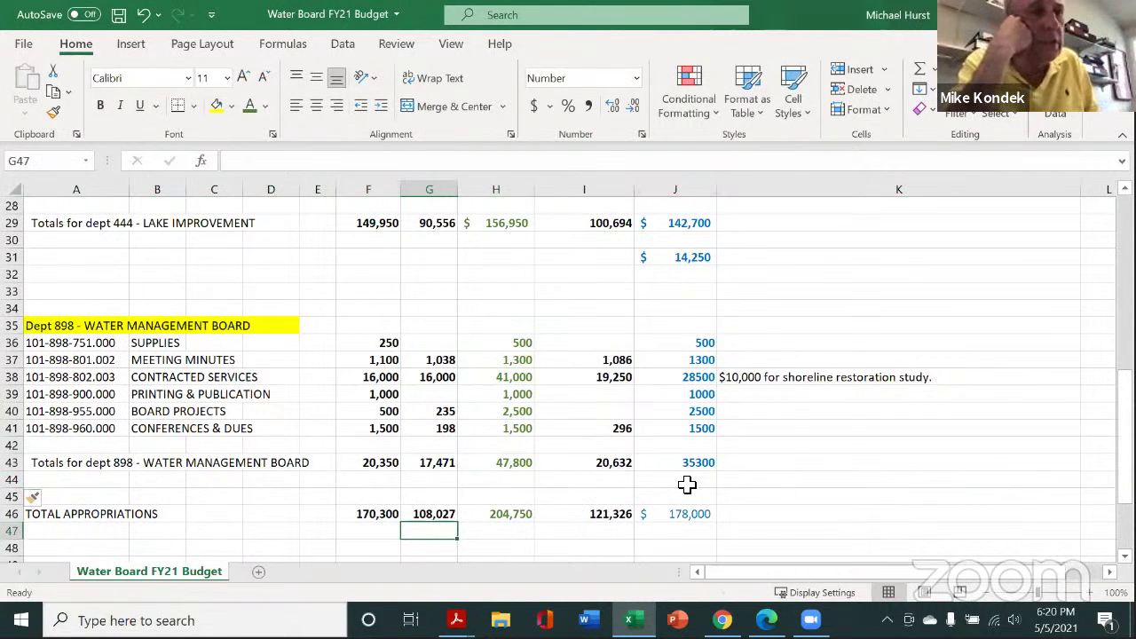
Step: Calculate the Water Management Board budget-to-request difference in J44 with the formula =H43-J43
click(688, 484)
text(=)
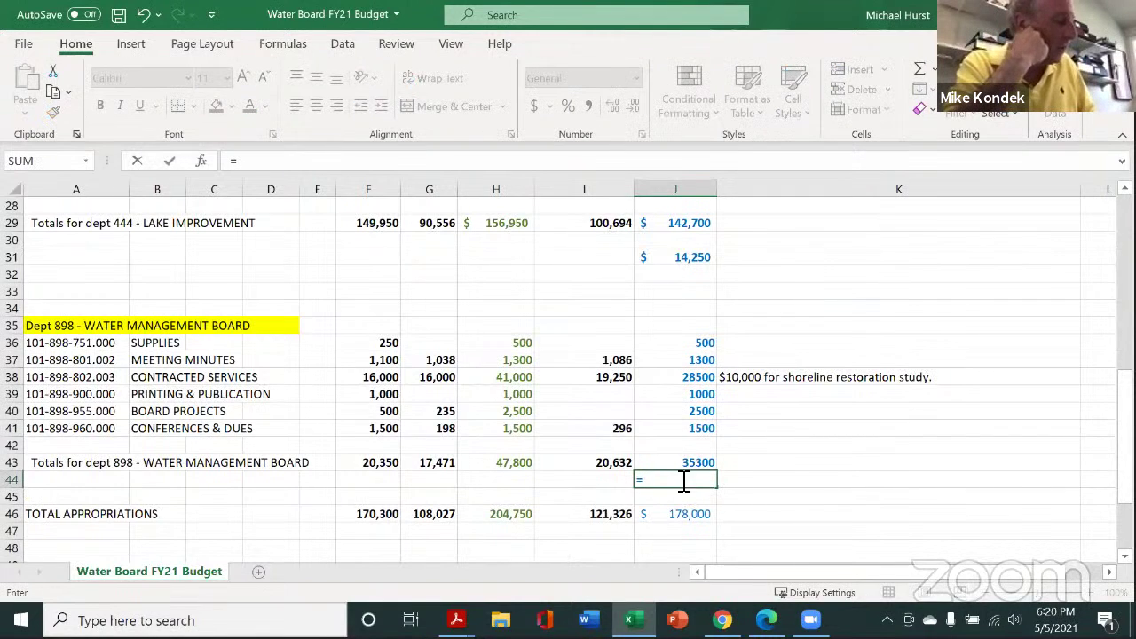
click(496, 470)
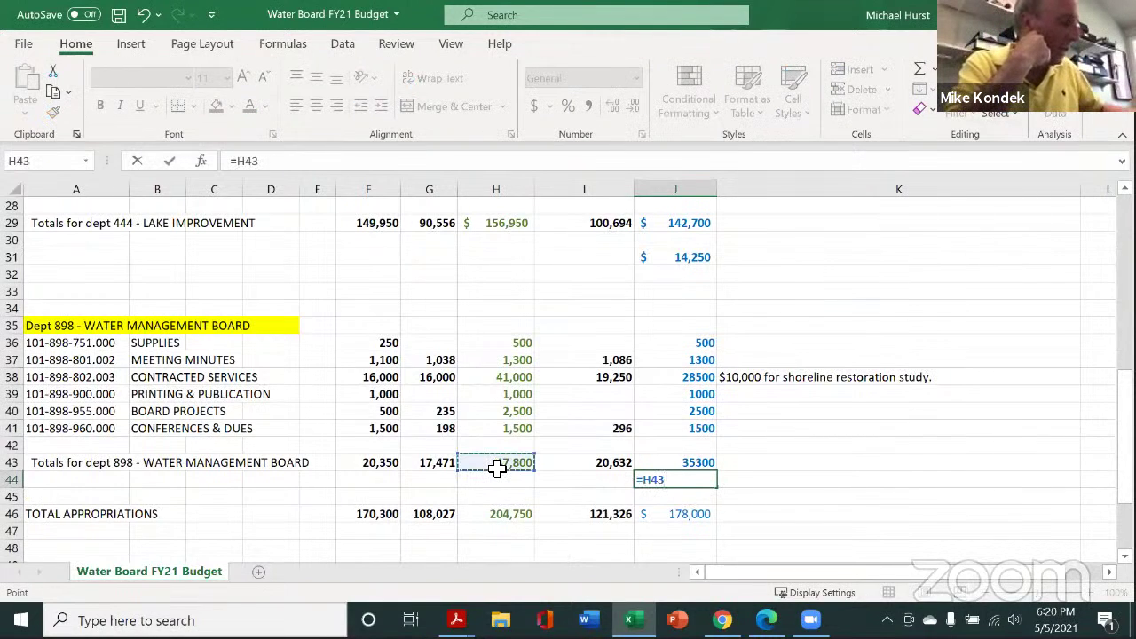
text(-)
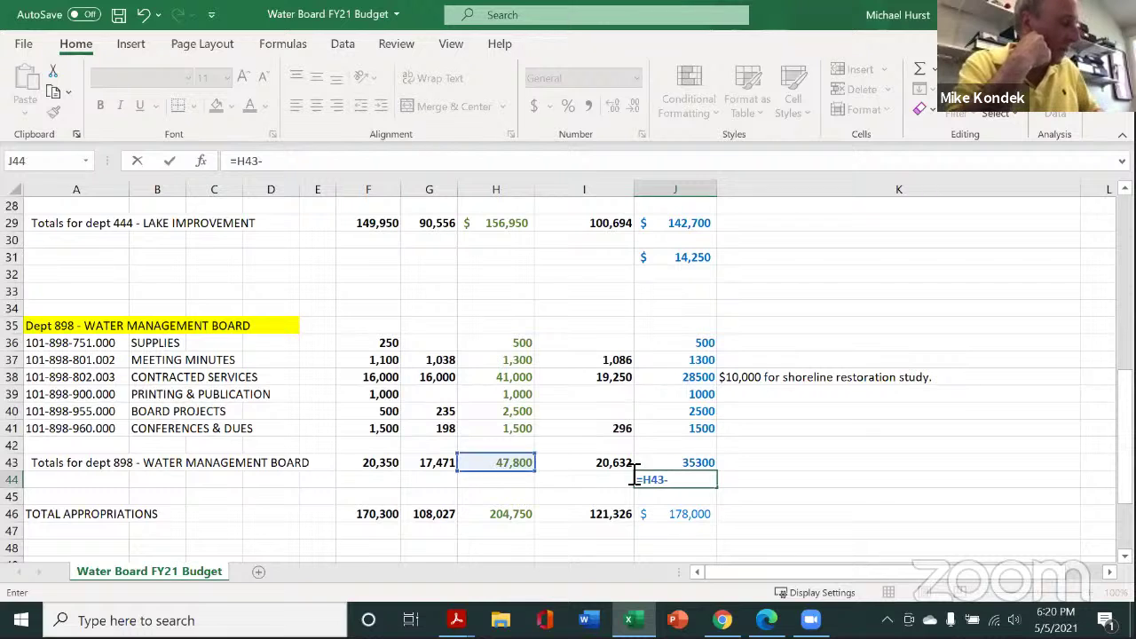
click(688, 468)
key(Return)
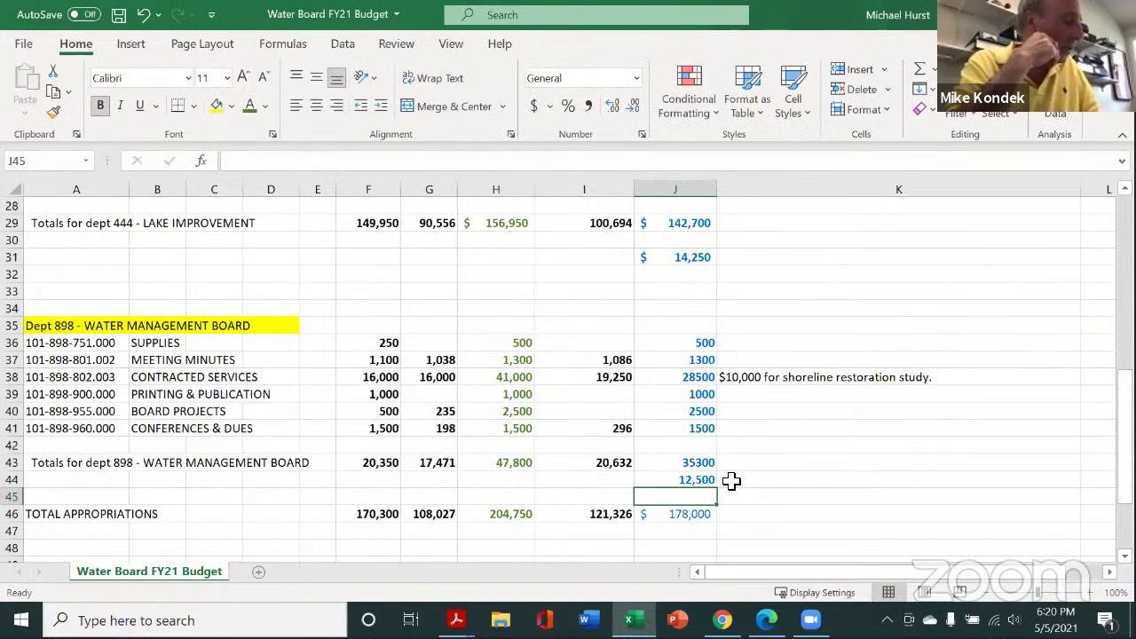
click(690, 480)
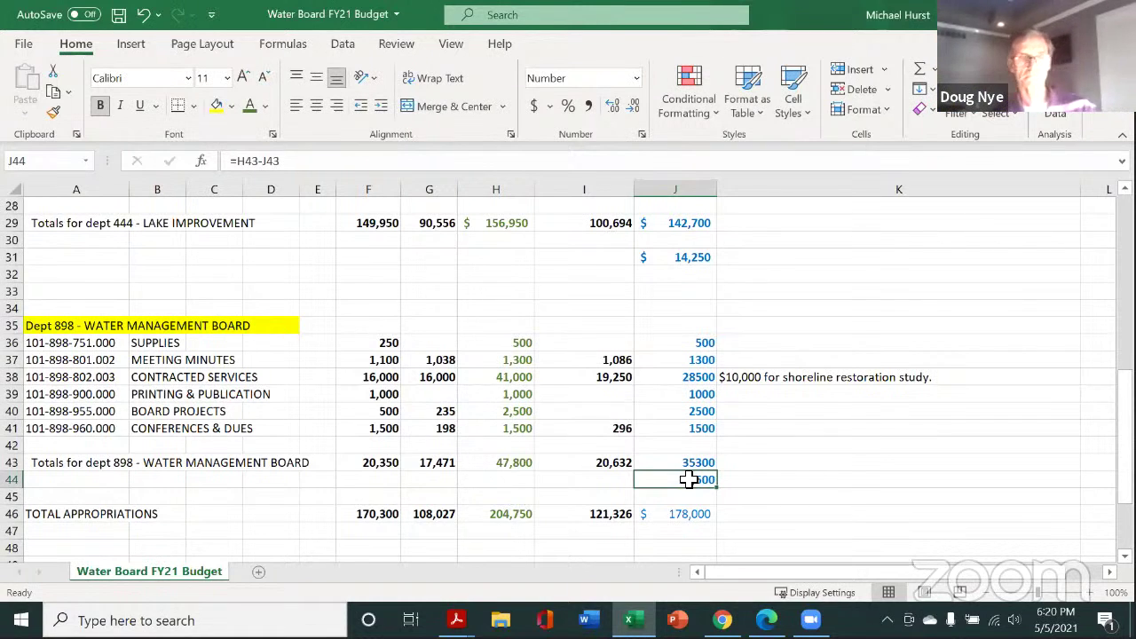
Step: Add the comment "Fish Count, QR posts, Boat Launch Signage, 2022 Lake Safety Week" in K40 for the BOARD PROJECTS line
click(749, 414)
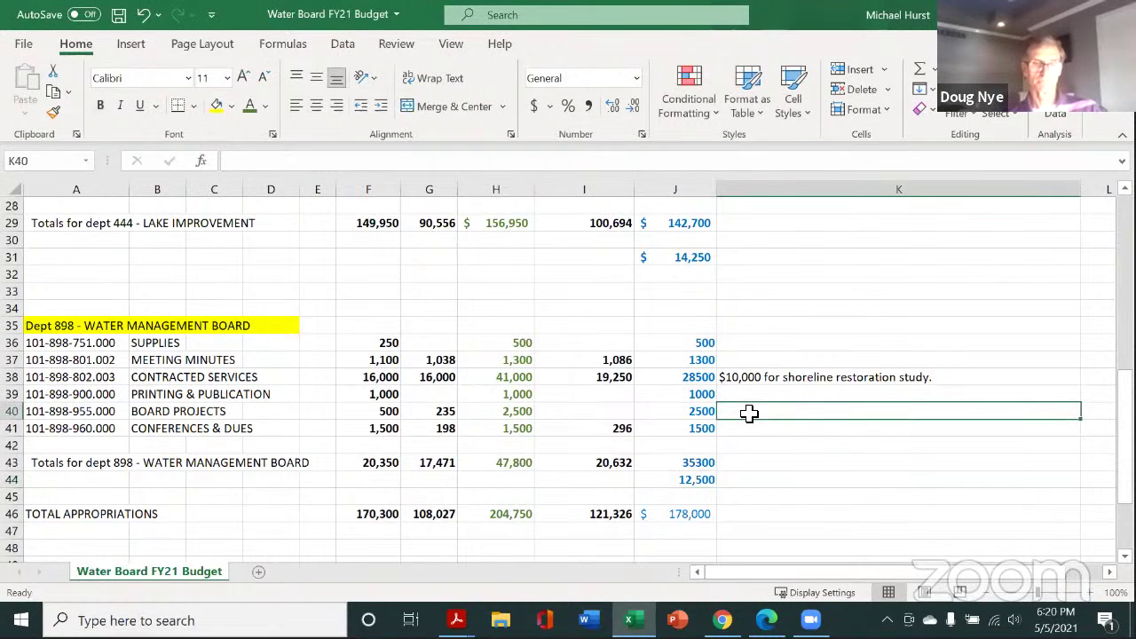
text(Fish )
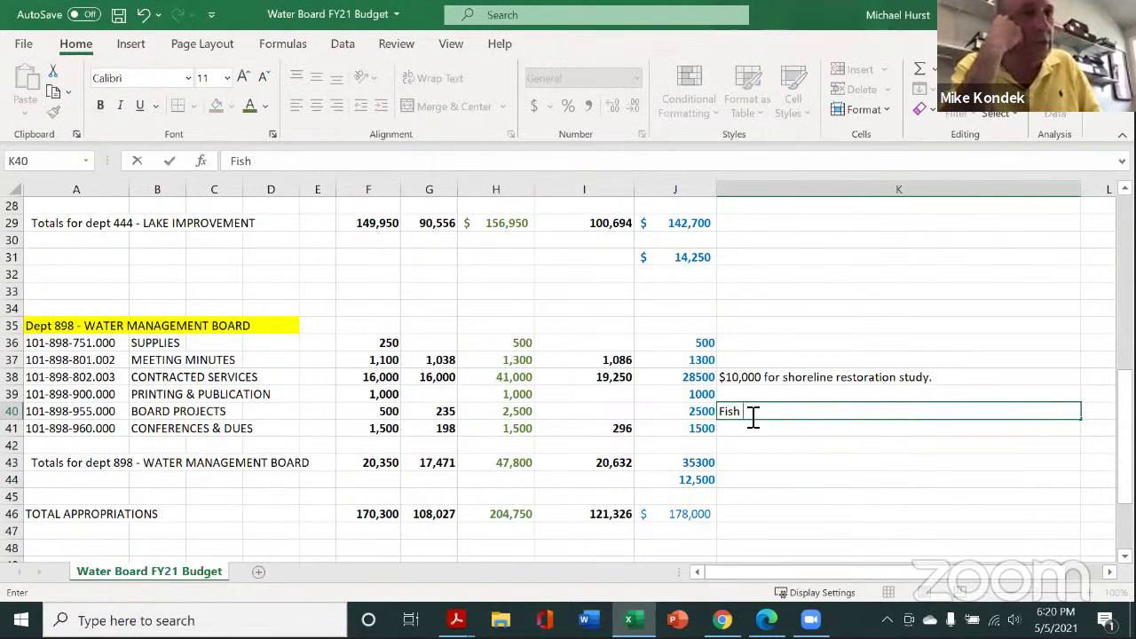
text(Count,)
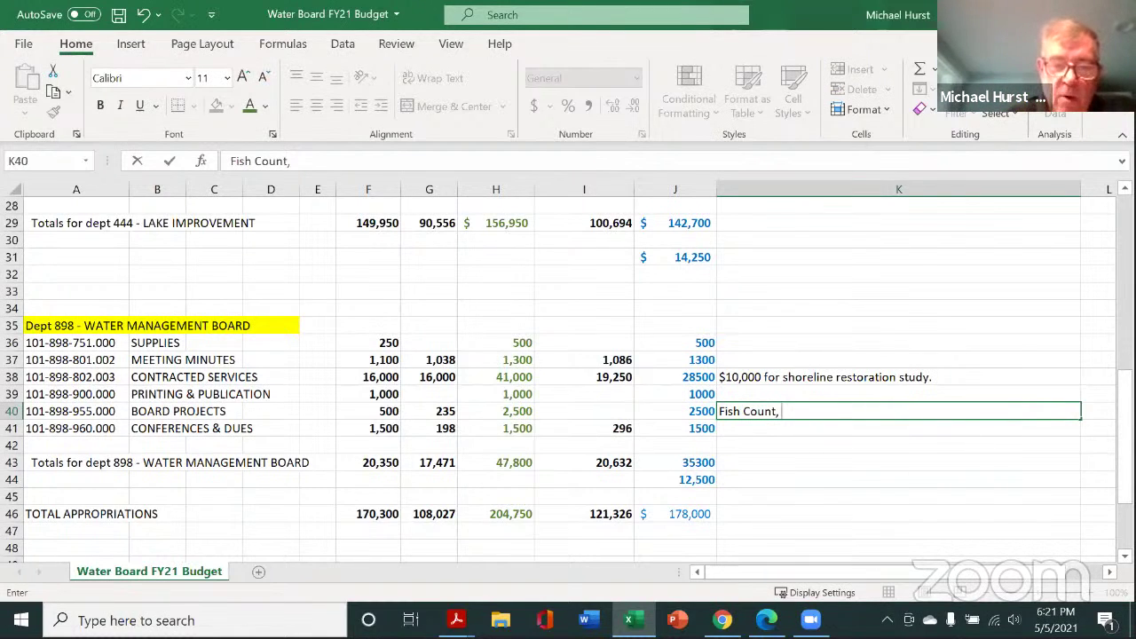
text(Er)
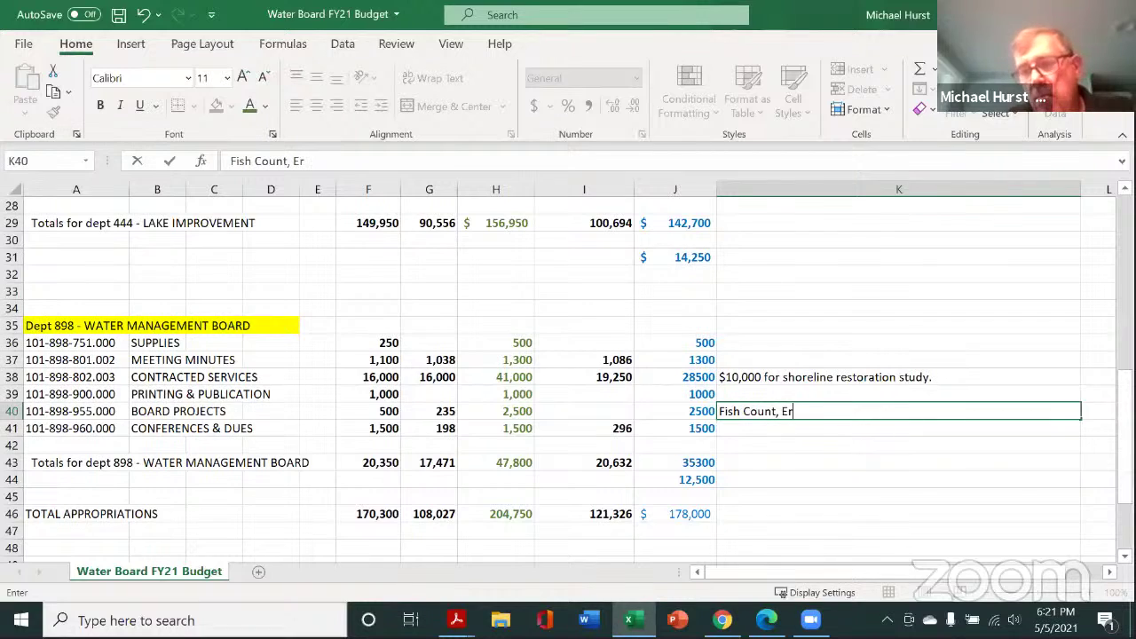
key(BackSpace)
key(BackSpace)
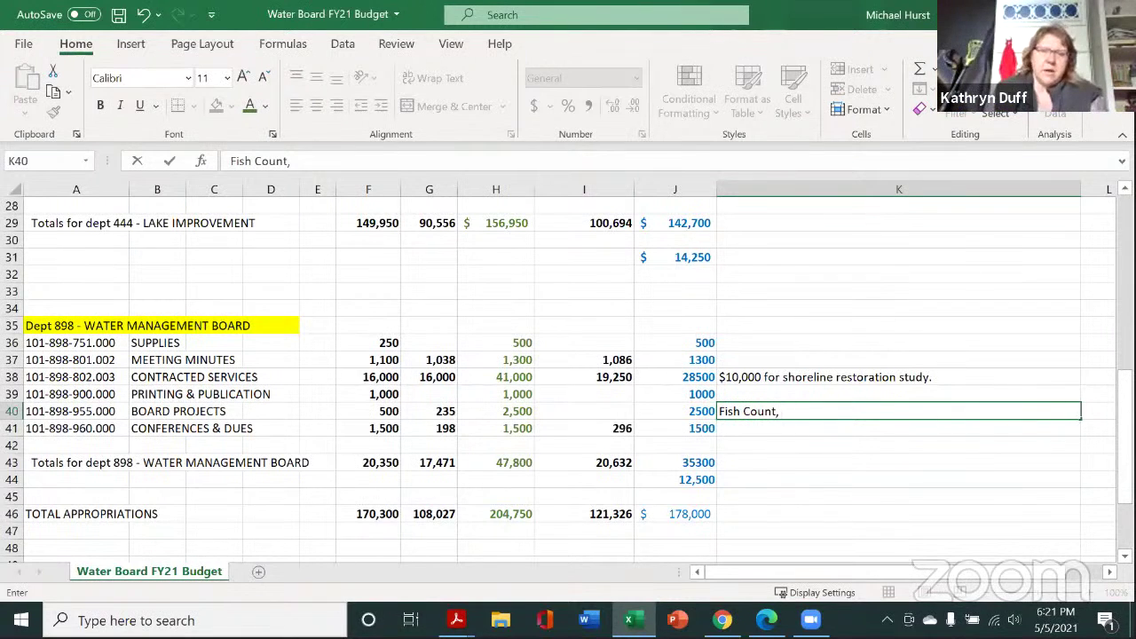
text(QR)
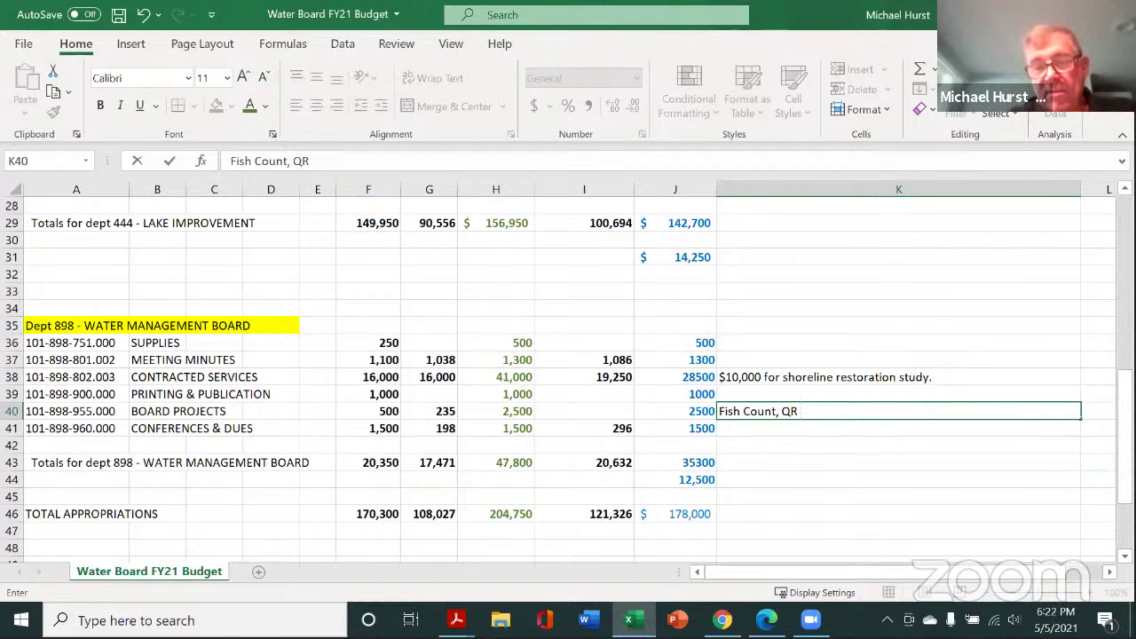
text( posts,)
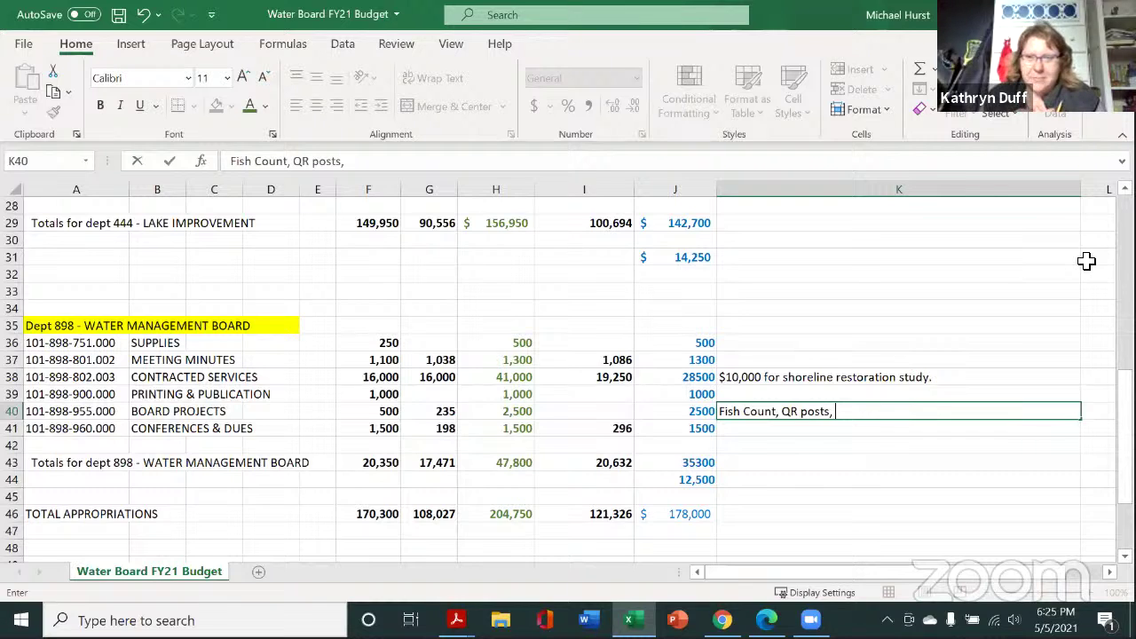
text(Boat)
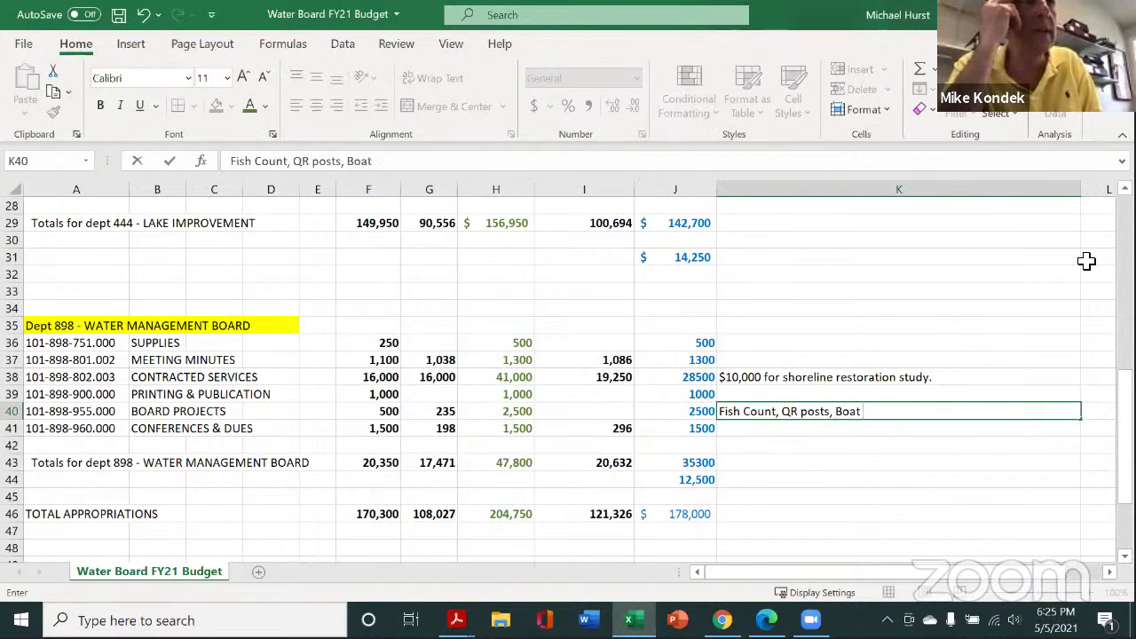
text( Laun)
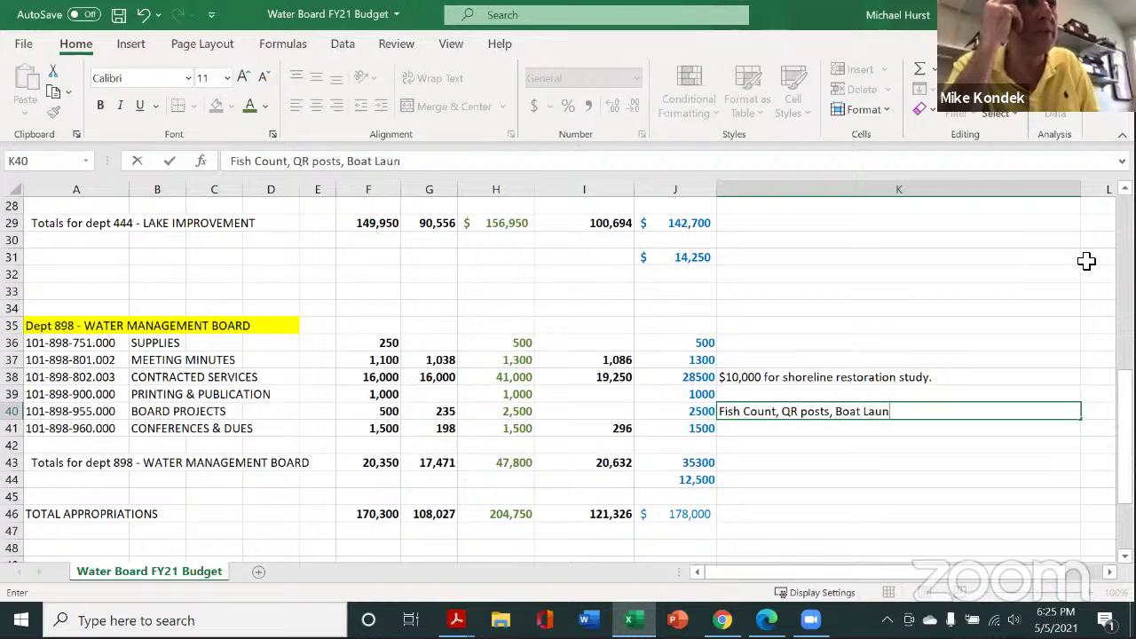
text(ch Sign)
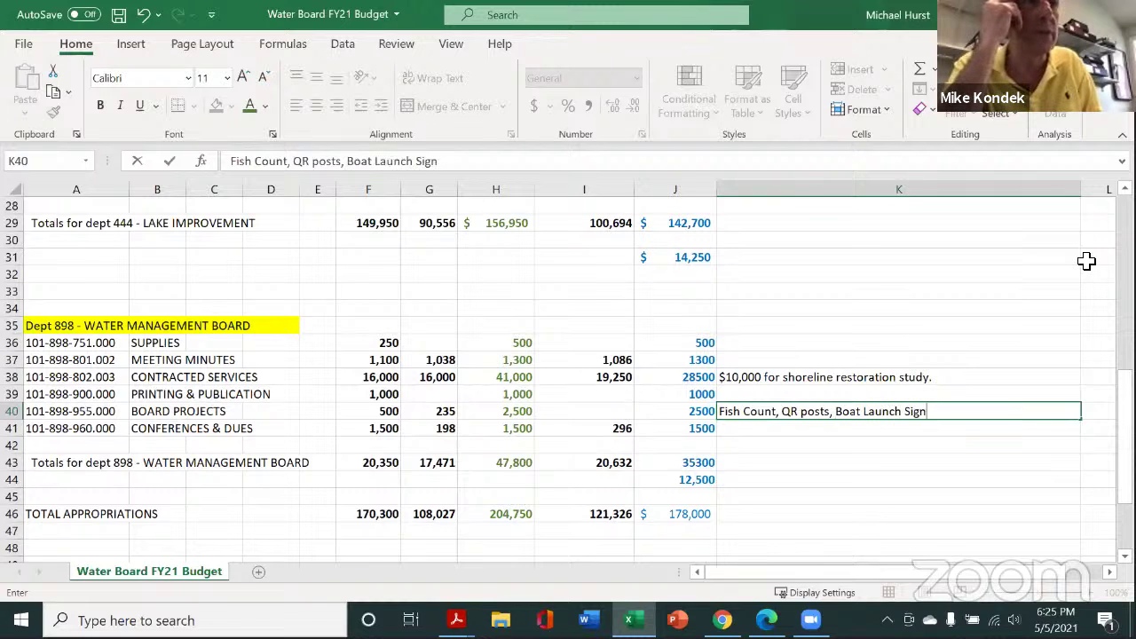
text(age,)
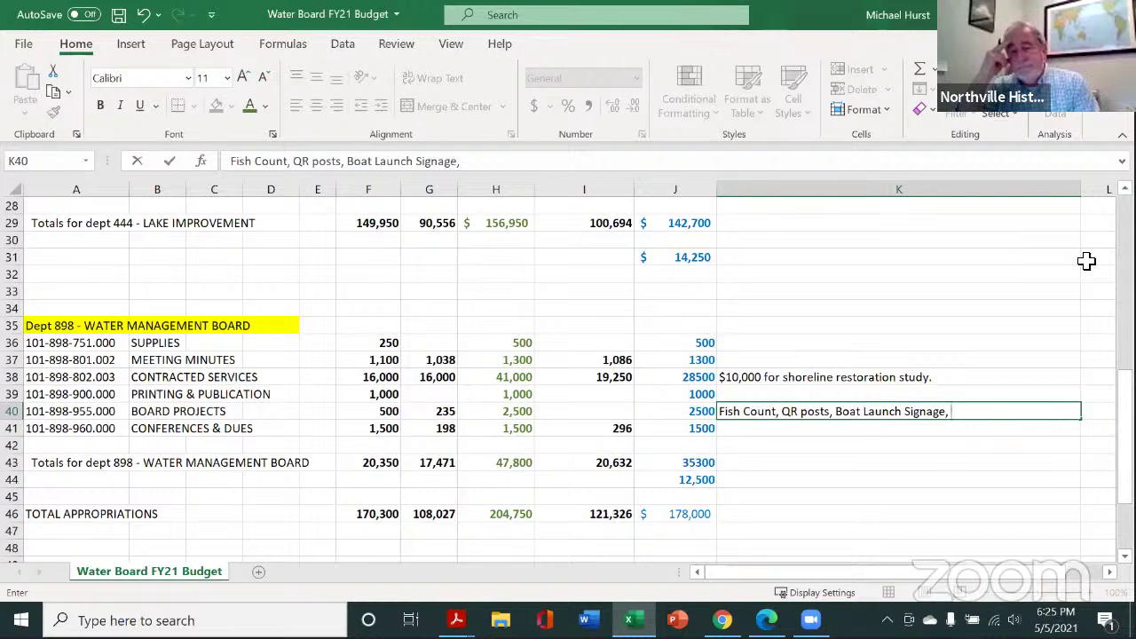
text(2)
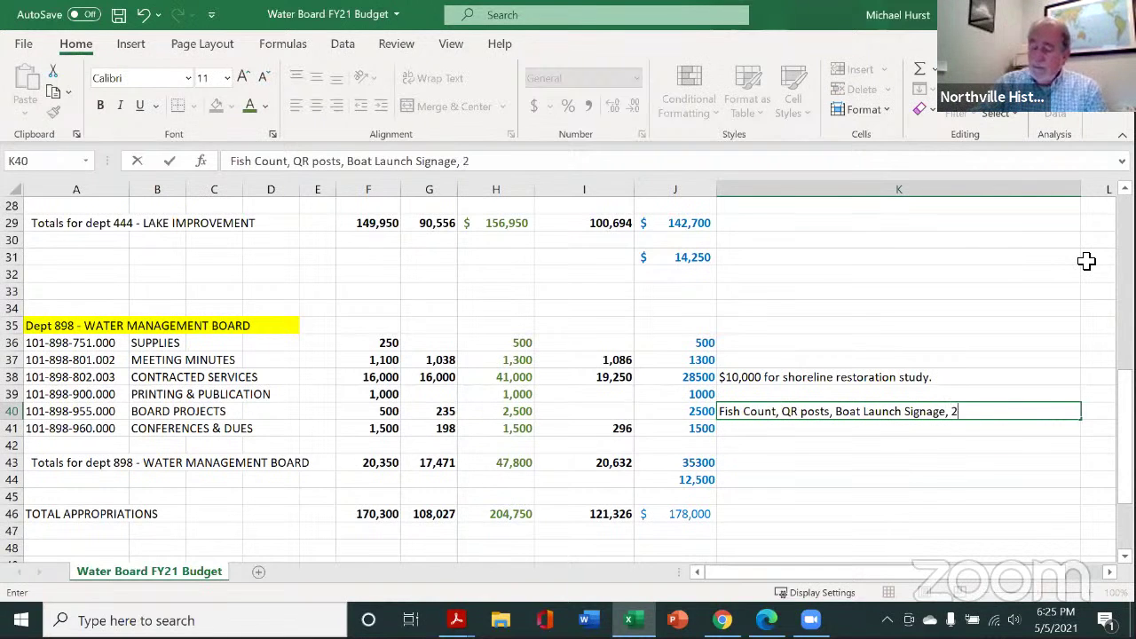
text(022)
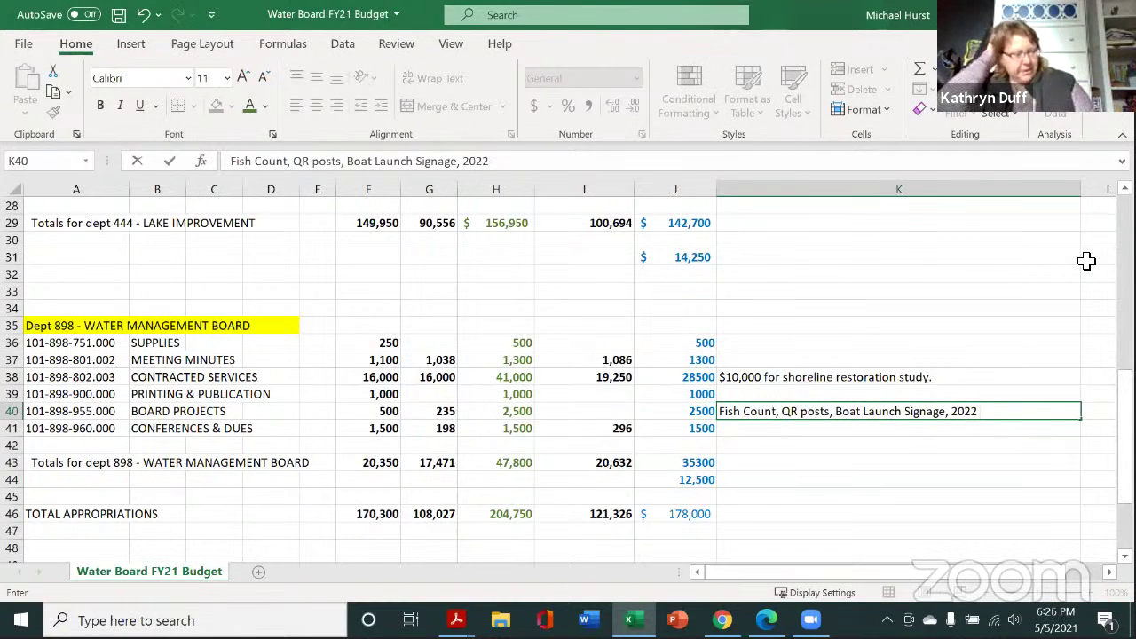
text( Lake )
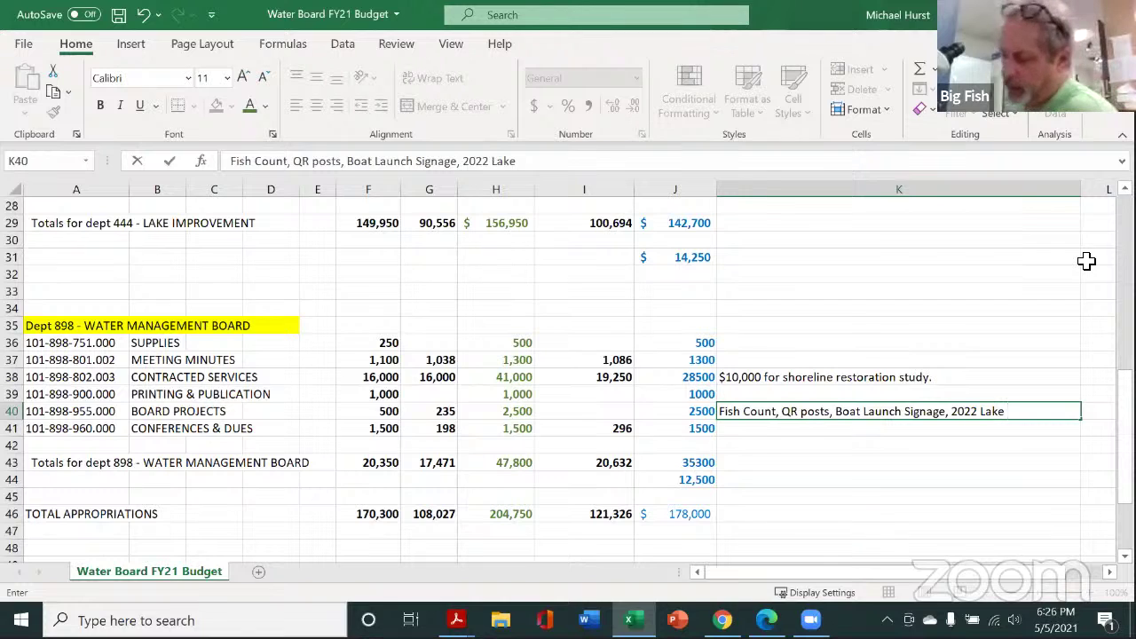
text(Safety W)
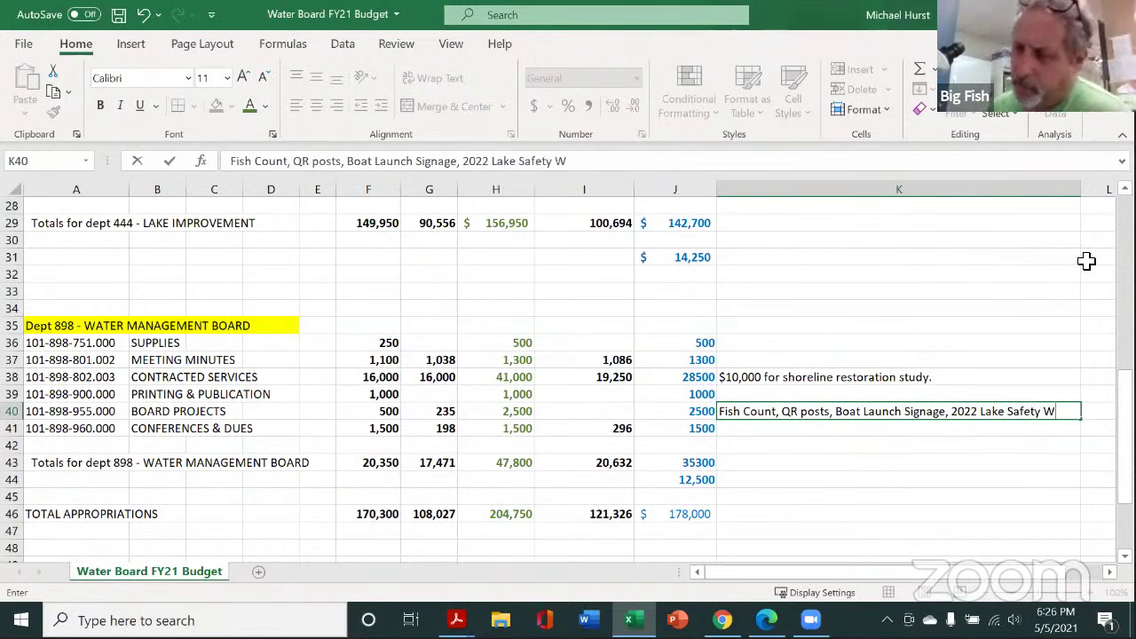
text(eek)
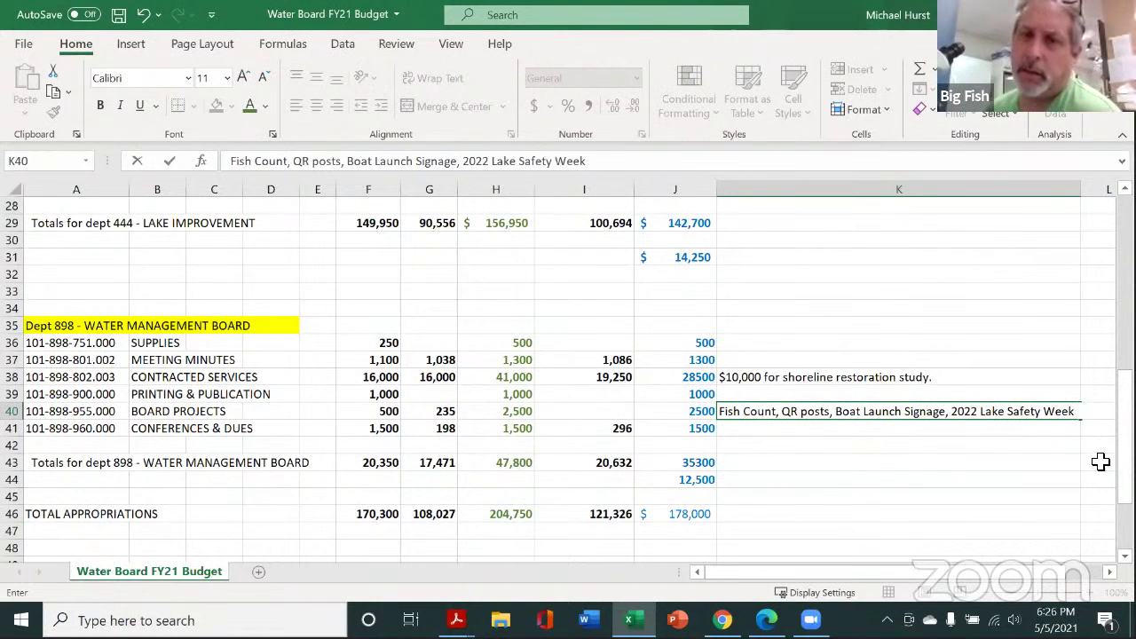
click(831, 433)
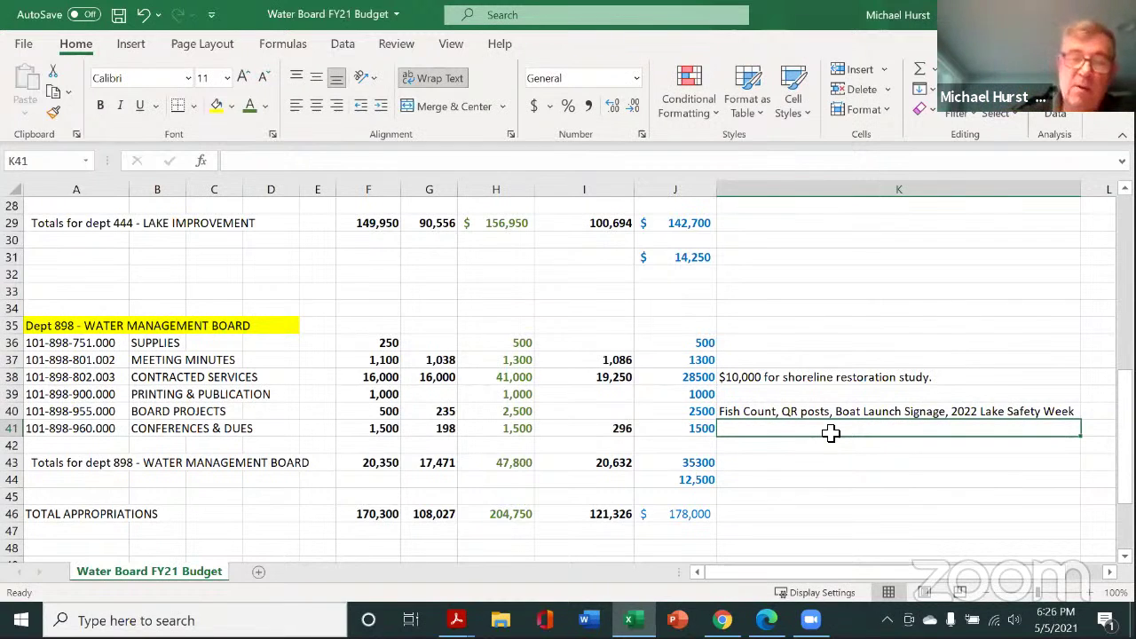
Step: Set the BOARD PROJECTS department request in J40 to 10000 and check the TOTAL APPROPRIATIONS cell J46
click(698, 412)
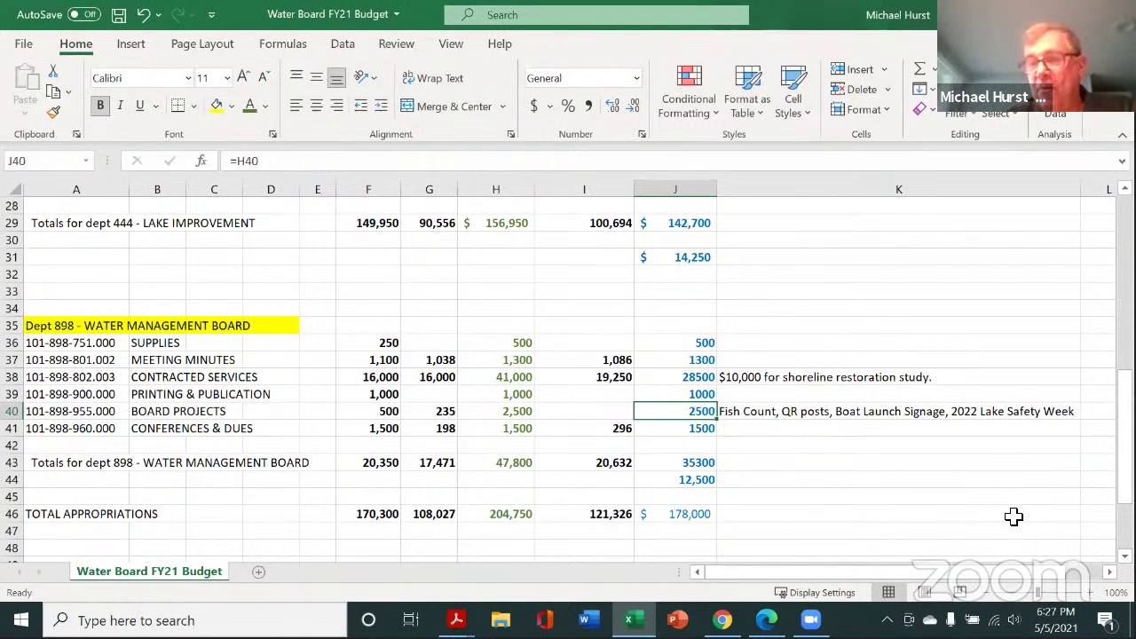
text(1000)
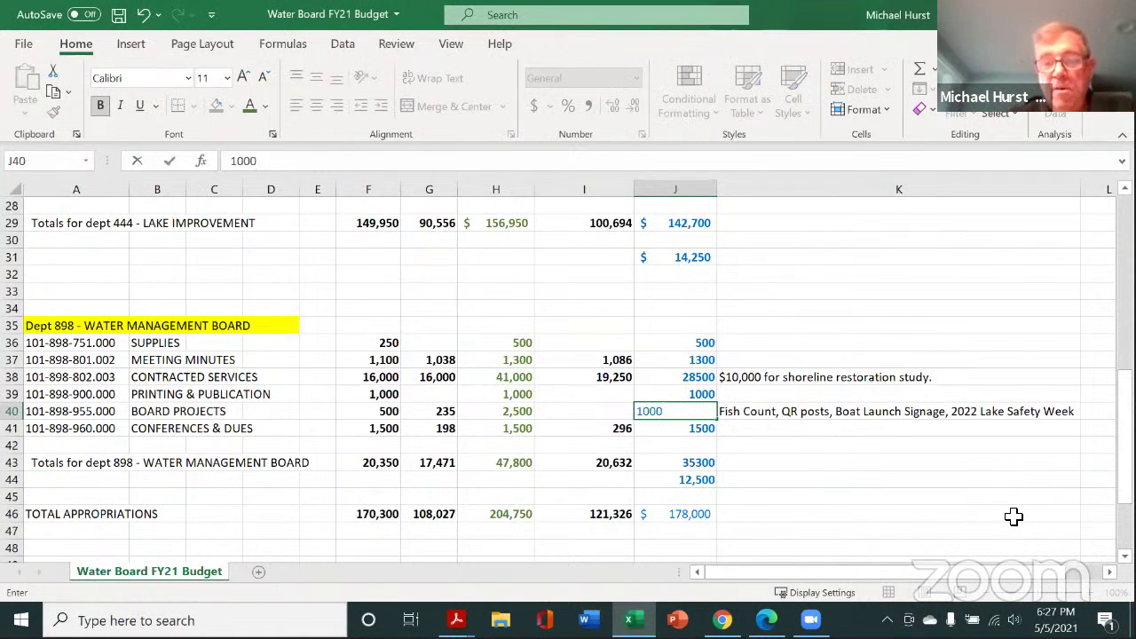
text(0)
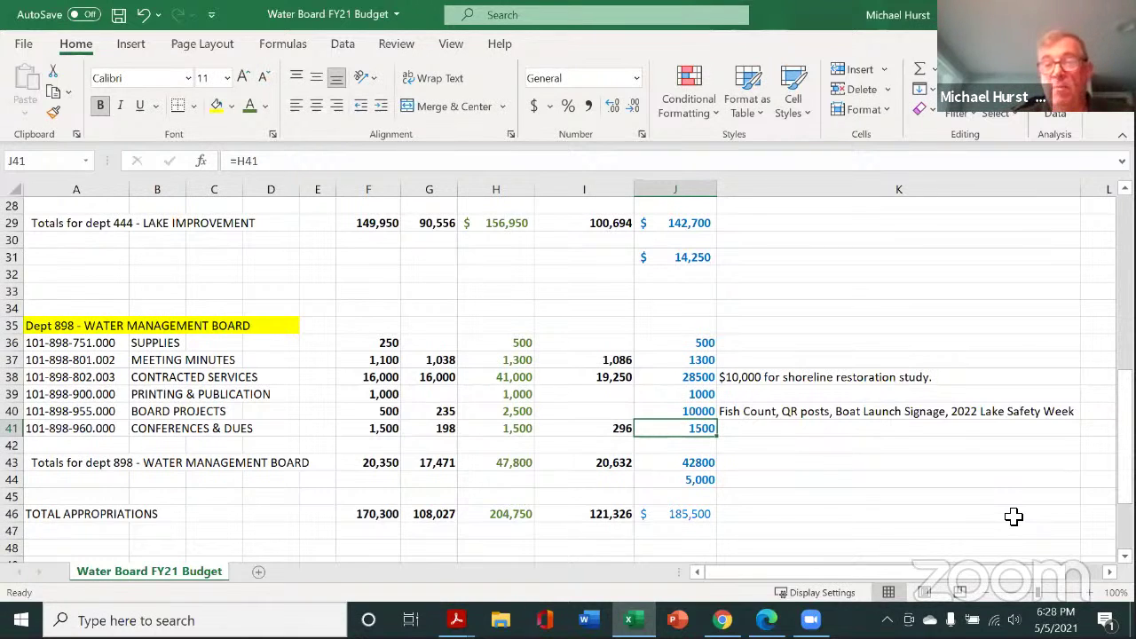
click(692, 518)
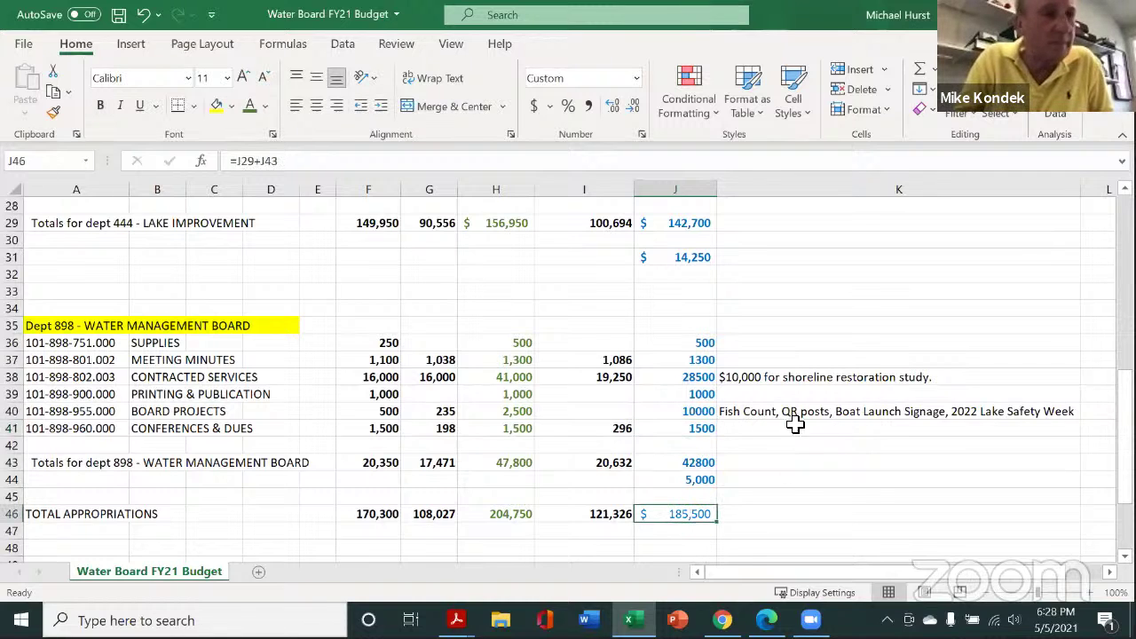
Step: Apply the Accounting number format with dollar signs to the Water Management Board request cells J36:J44
drag(663, 343, 679, 480)
click(535, 105)
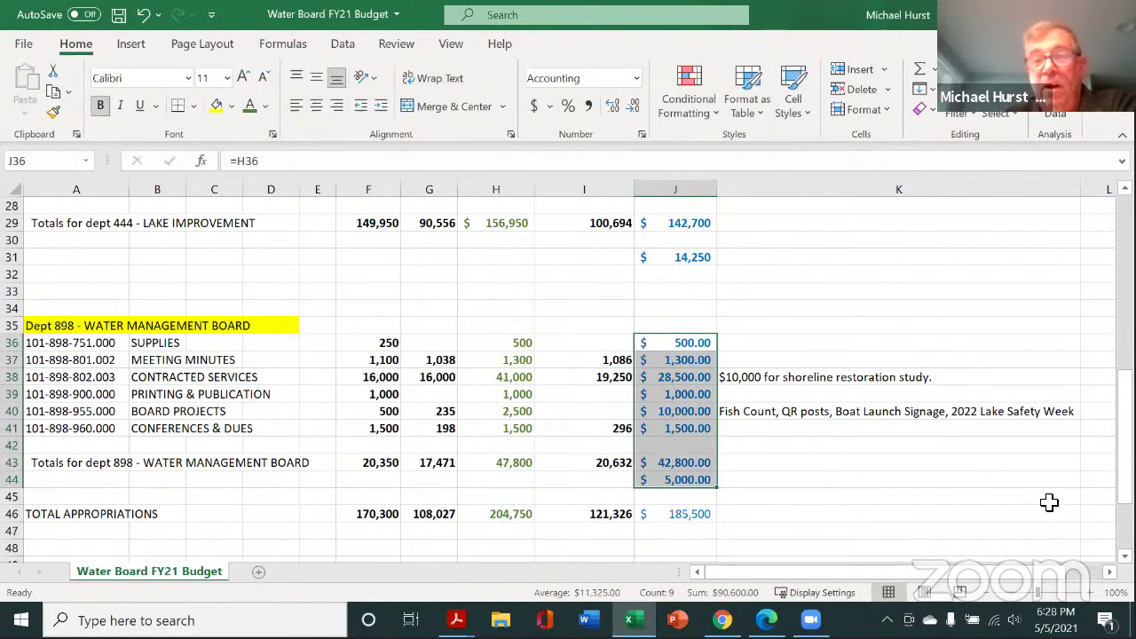
click(943, 496)
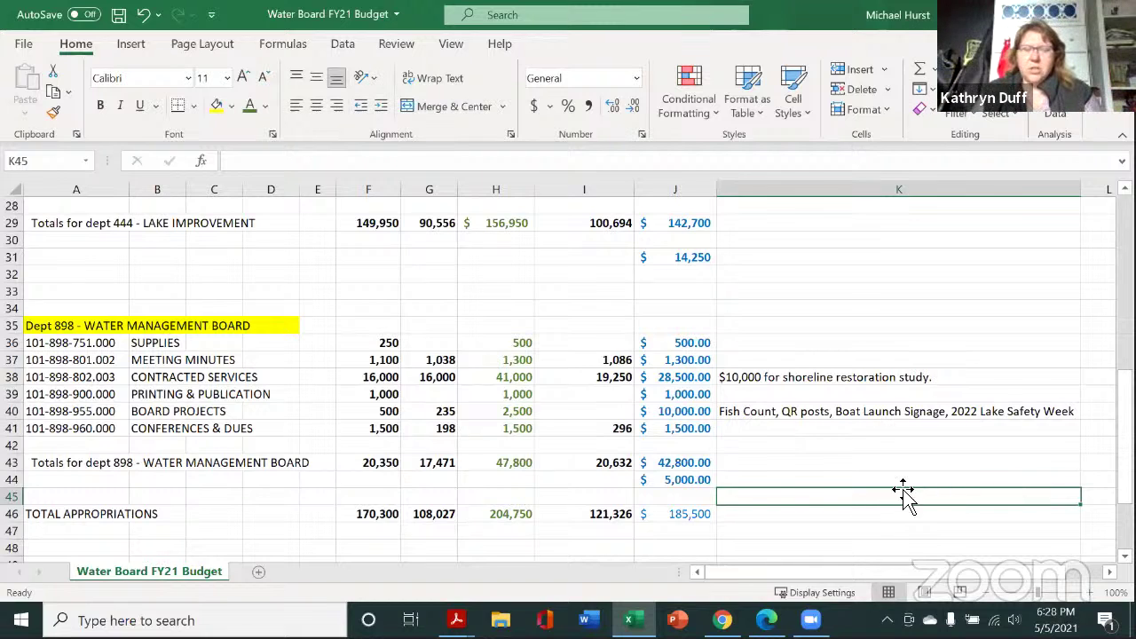
click(681, 484)
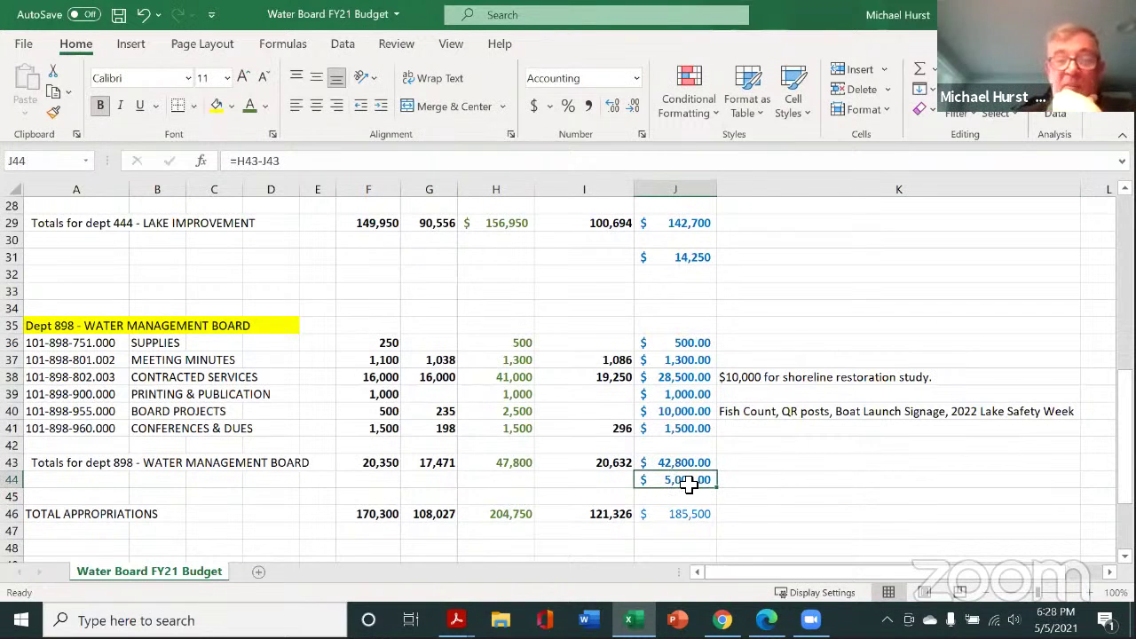
click(758, 484)
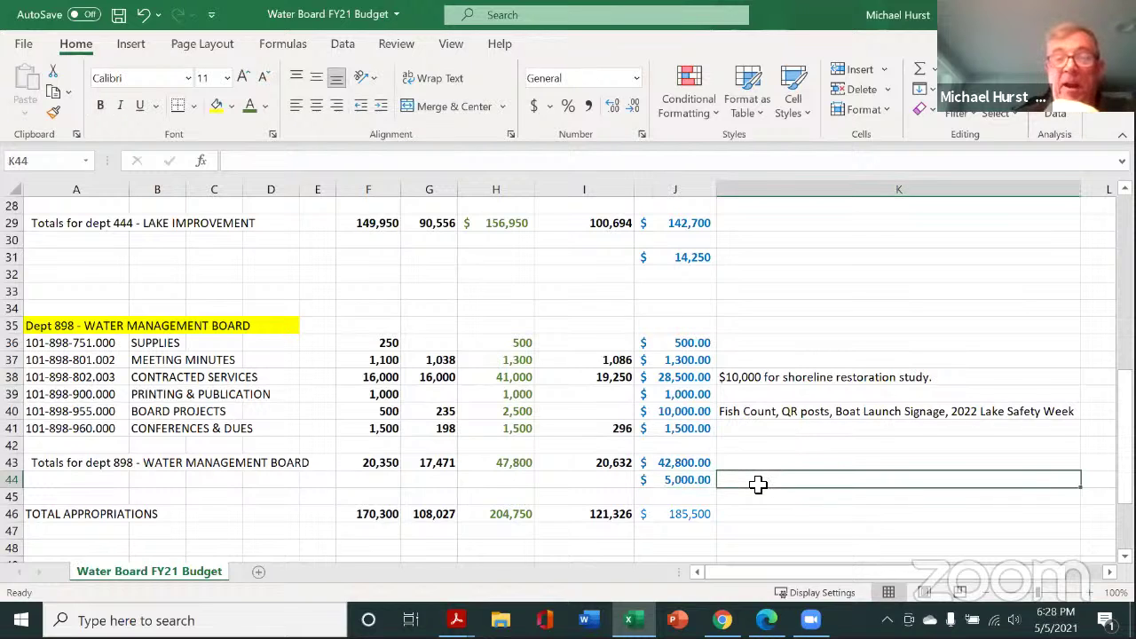
click(695, 484)
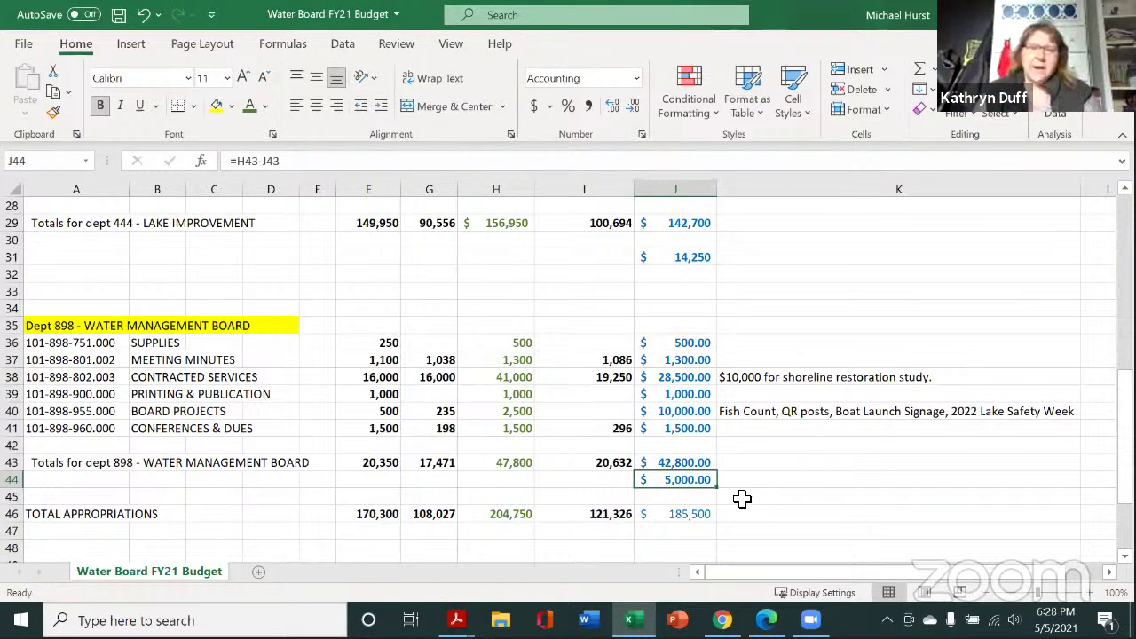
click(699, 515)
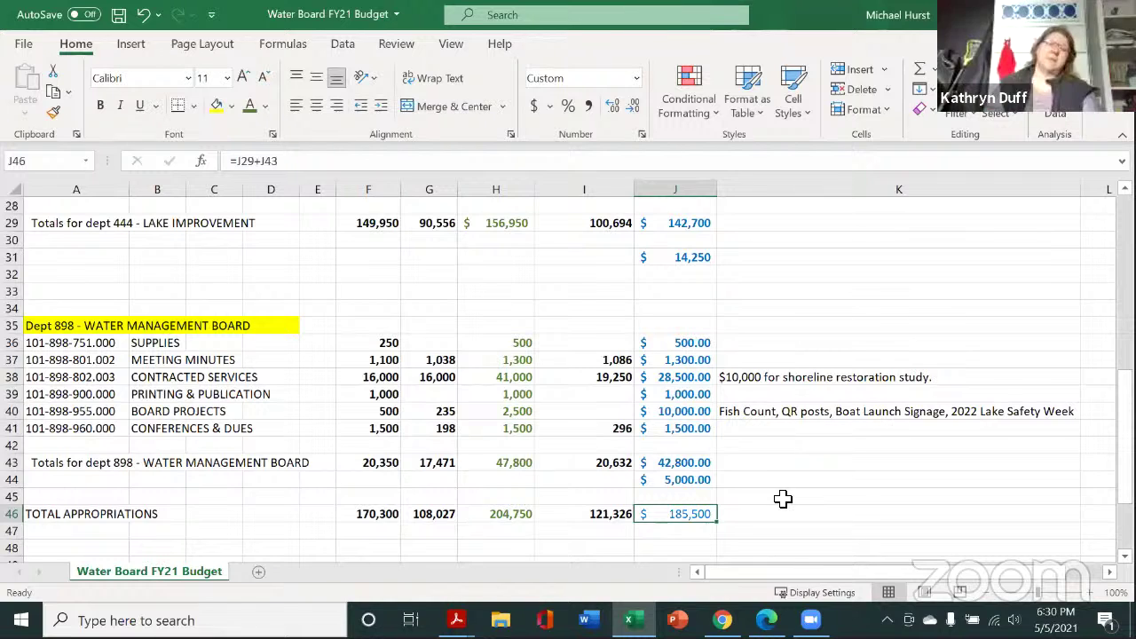
Step: Append ", Clean Boats/Clean Water." to the BOARD PROJECTS comment in K40, after 2022 Lake Safety Week
click(779, 410)
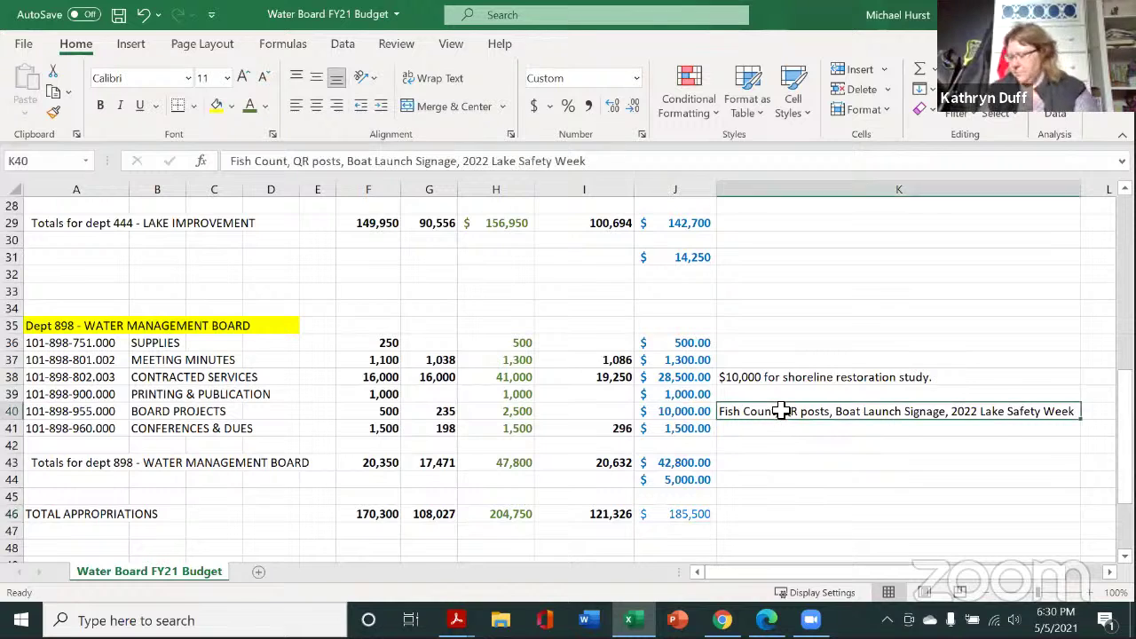
click(597, 166)
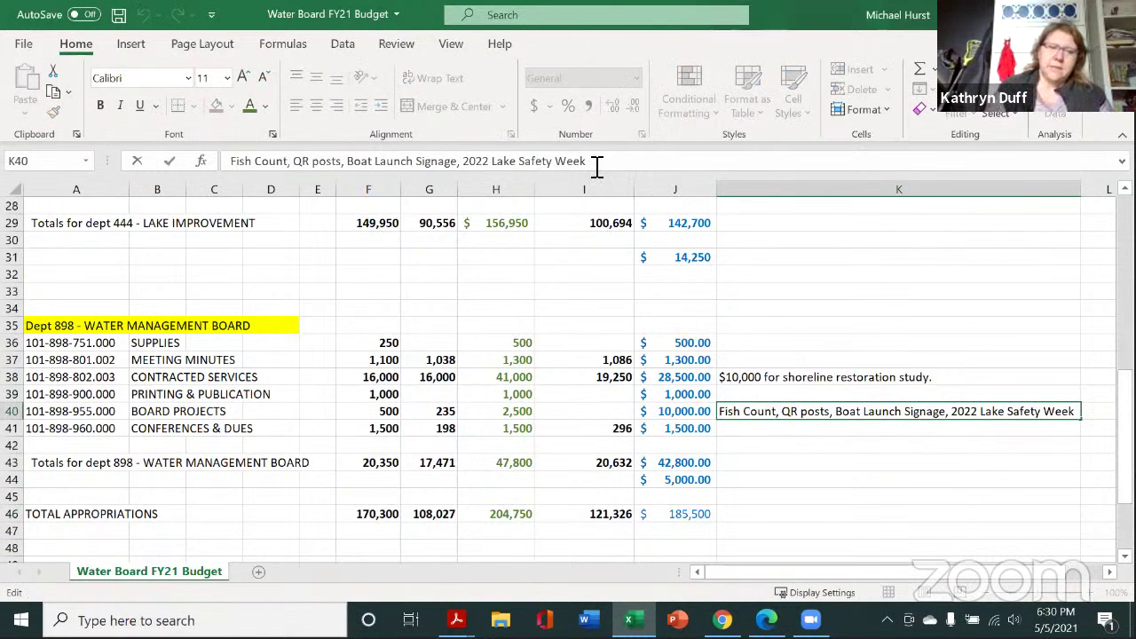
text(Week)
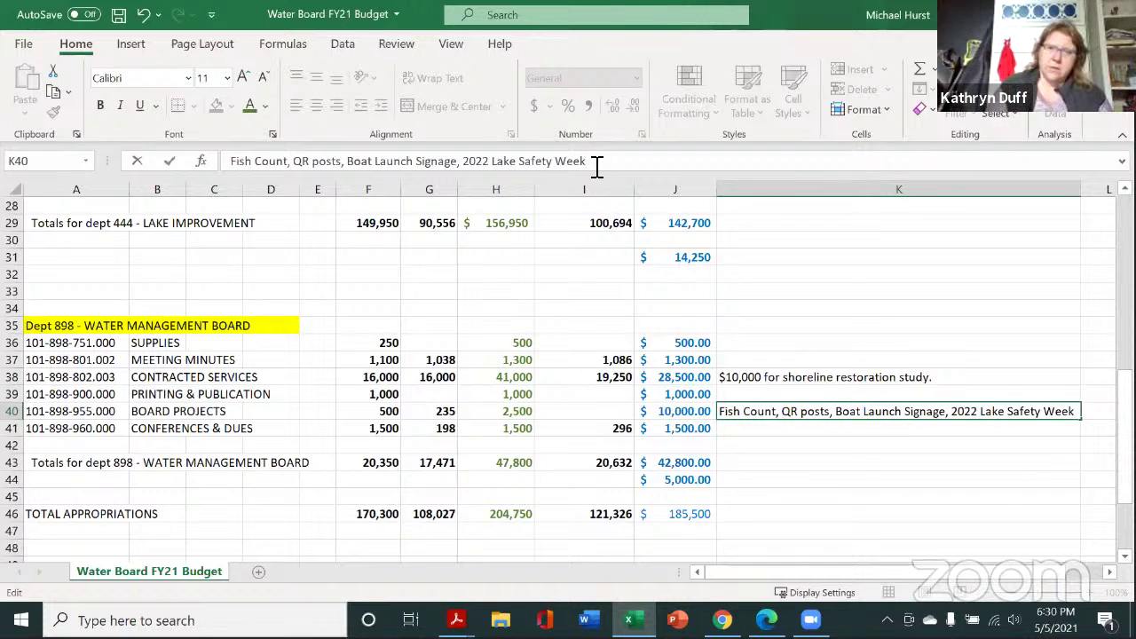
text(, )
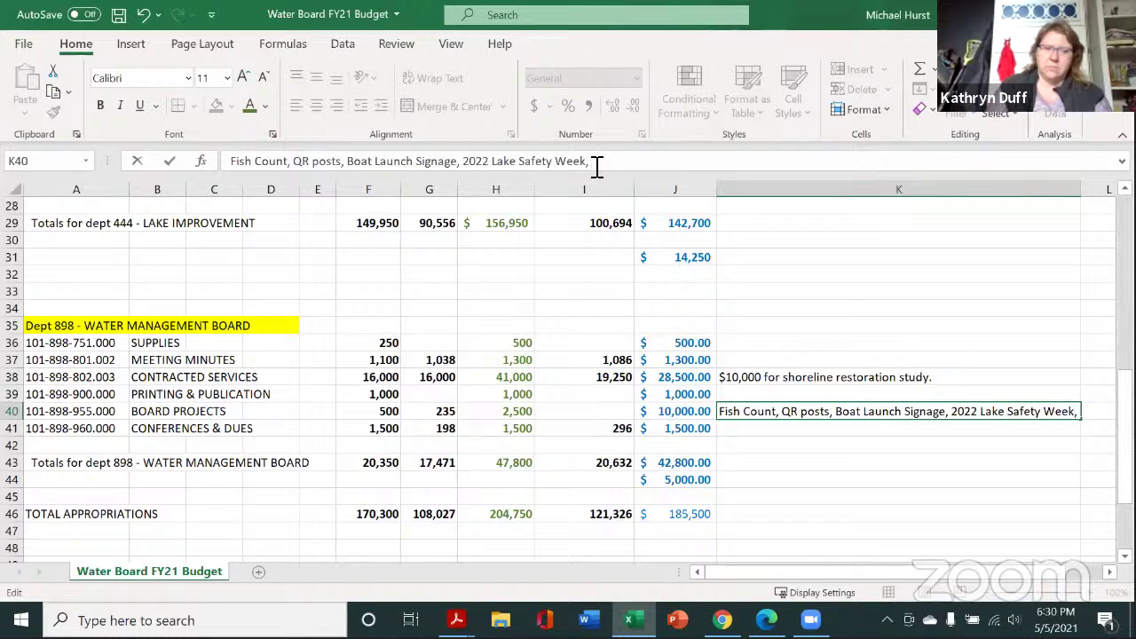
text(Clean)
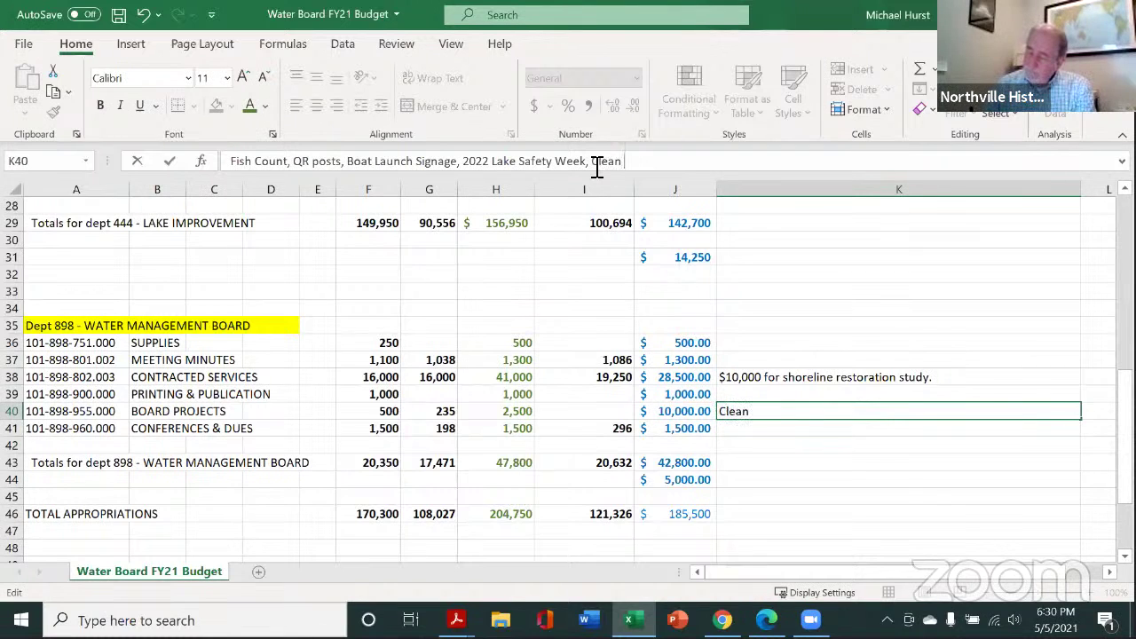
text( Boat)
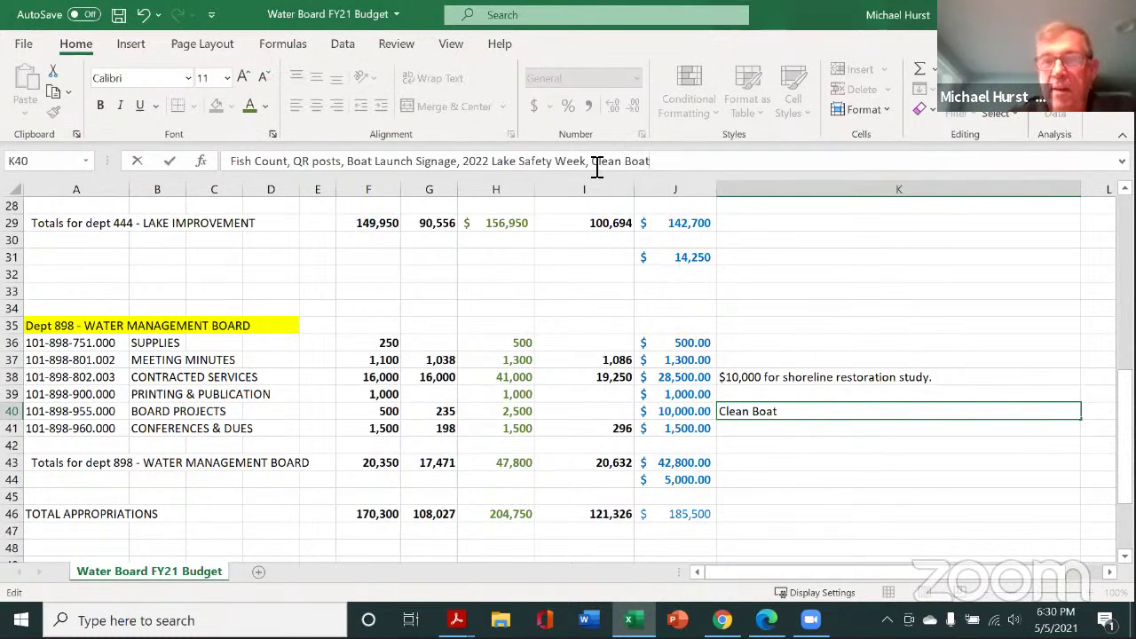
text(s/)
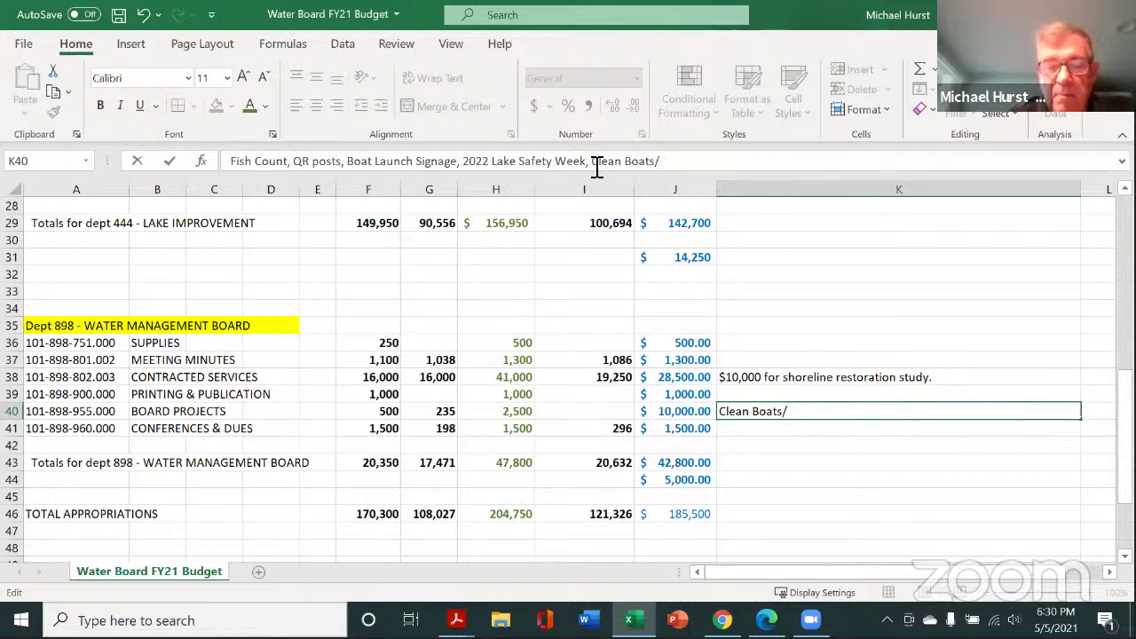
text(Clea)
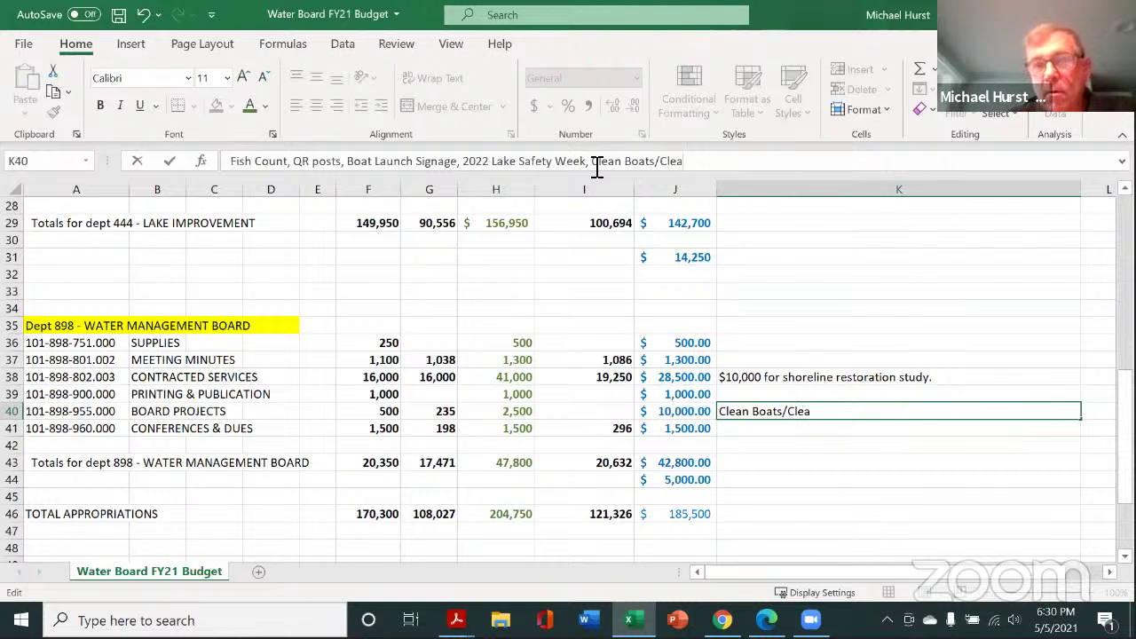
text(n Water)
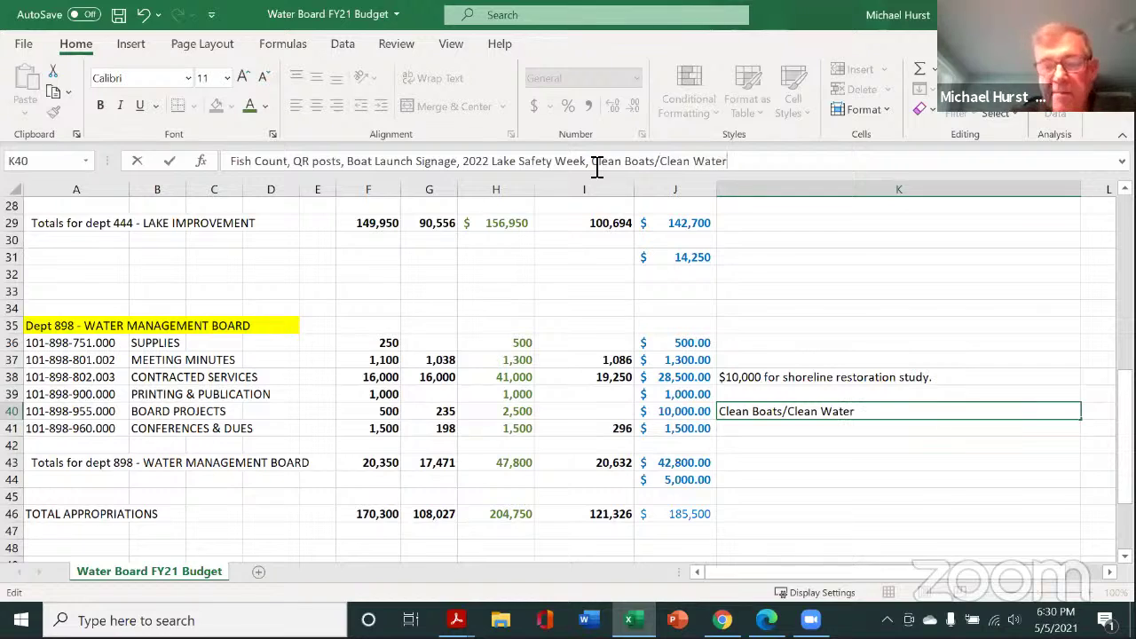
text(.)
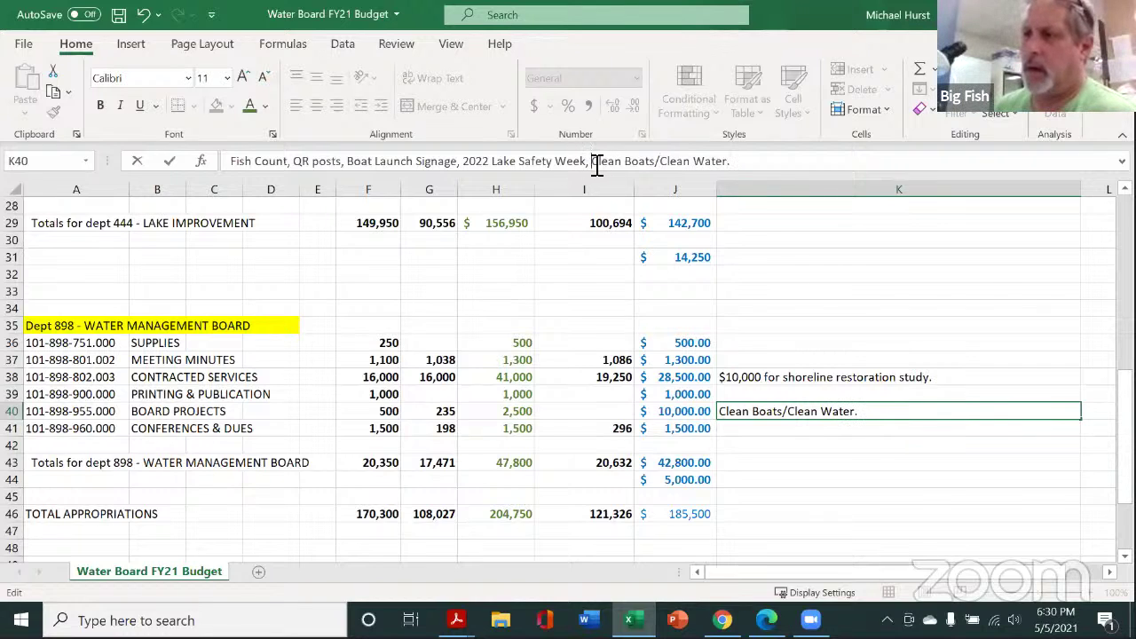
Step: Enclose Clean Boats/Clean Water in double quotation marks in the K40 comment and remove the final period
click(594, 160)
text(")
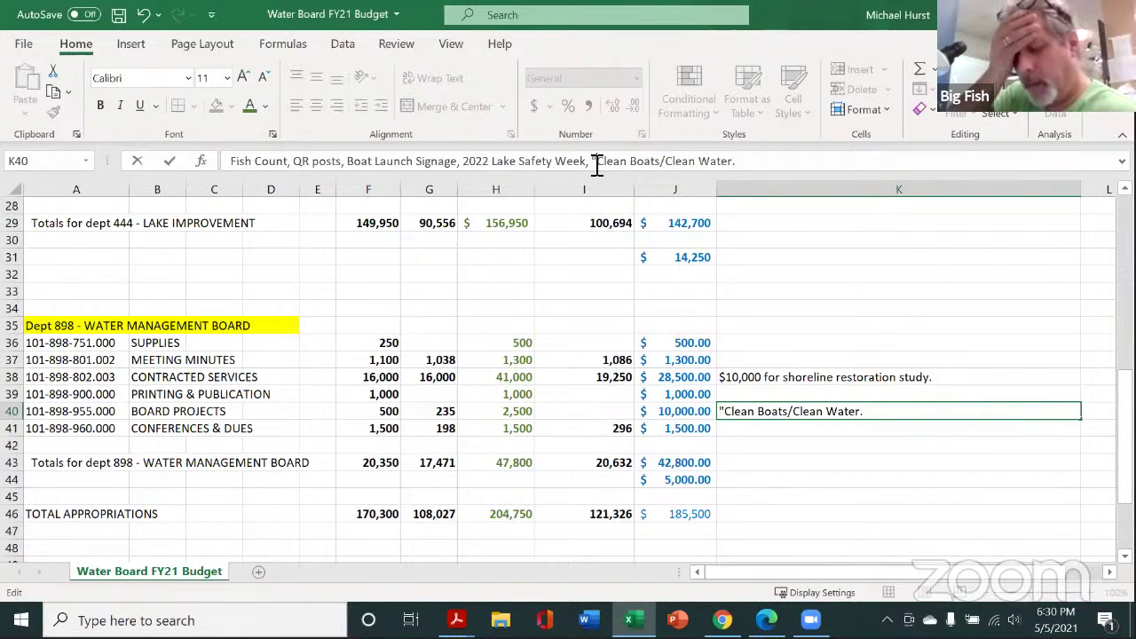
click(744, 165)
key(BackSpace)
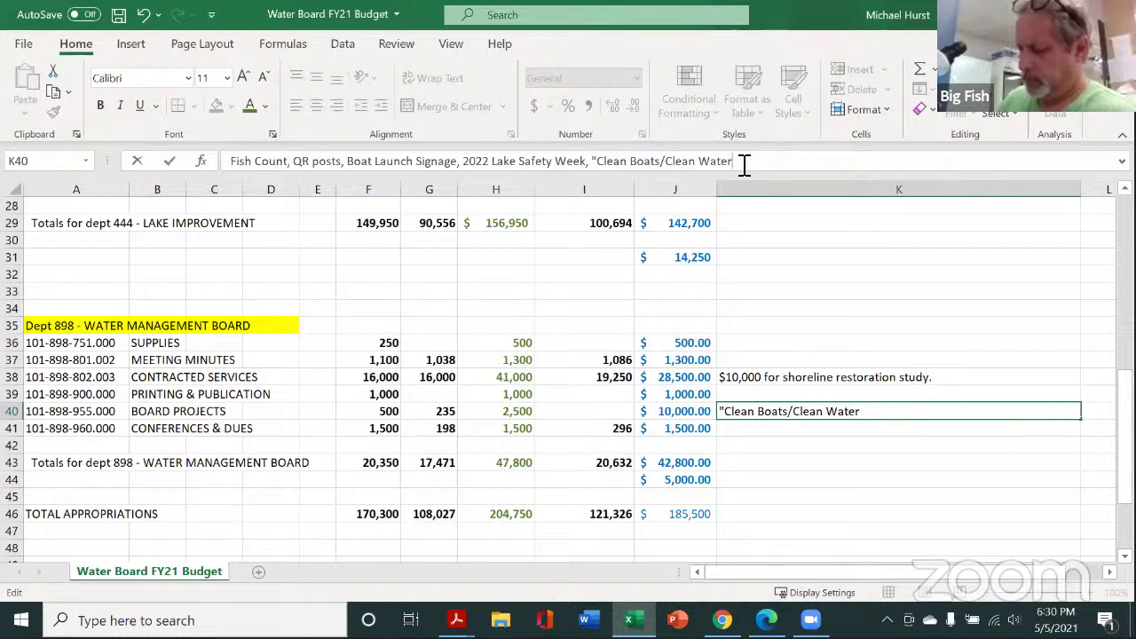
text(")
key(Return)
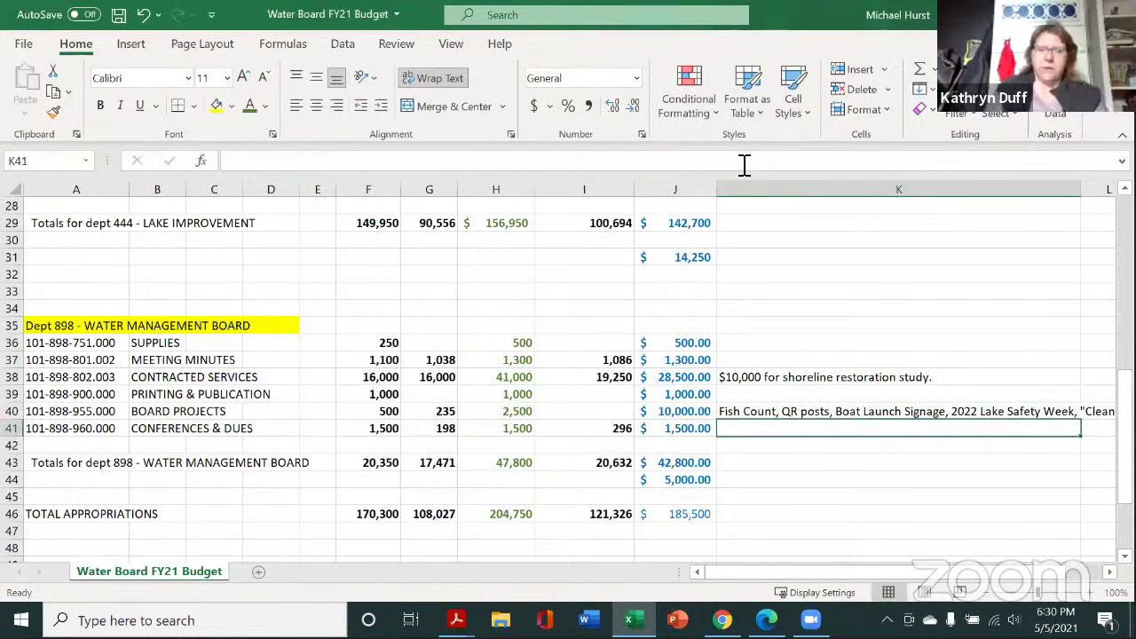
Step: Wrap the text of the BOARD PROJECTS comment in K40 so it fits within the column
click(804, 415)
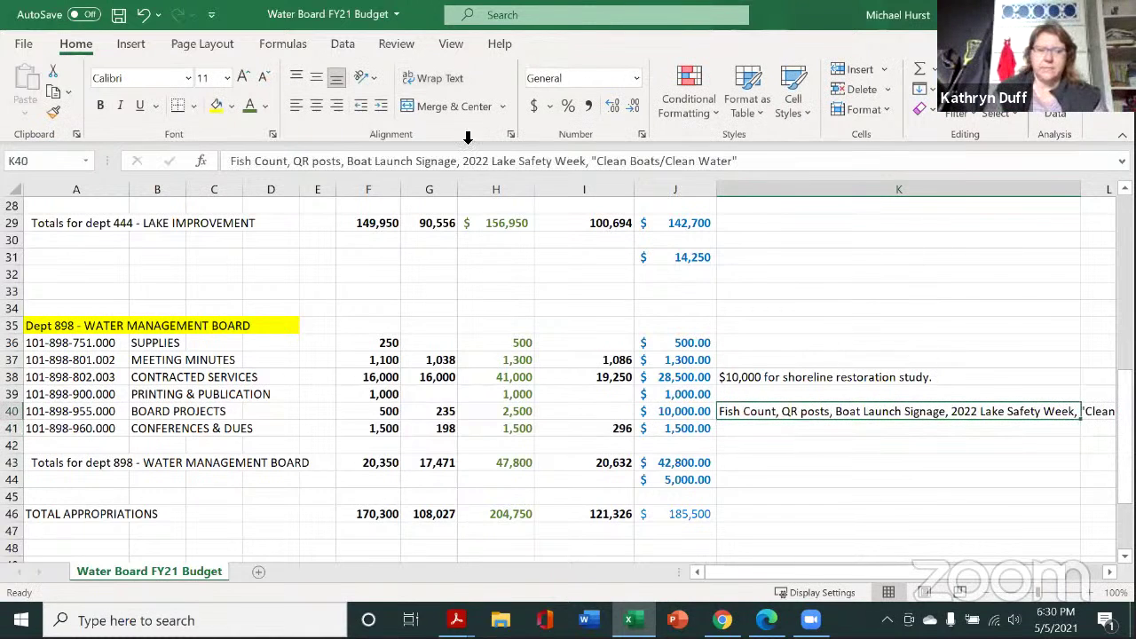
click(441, 78)
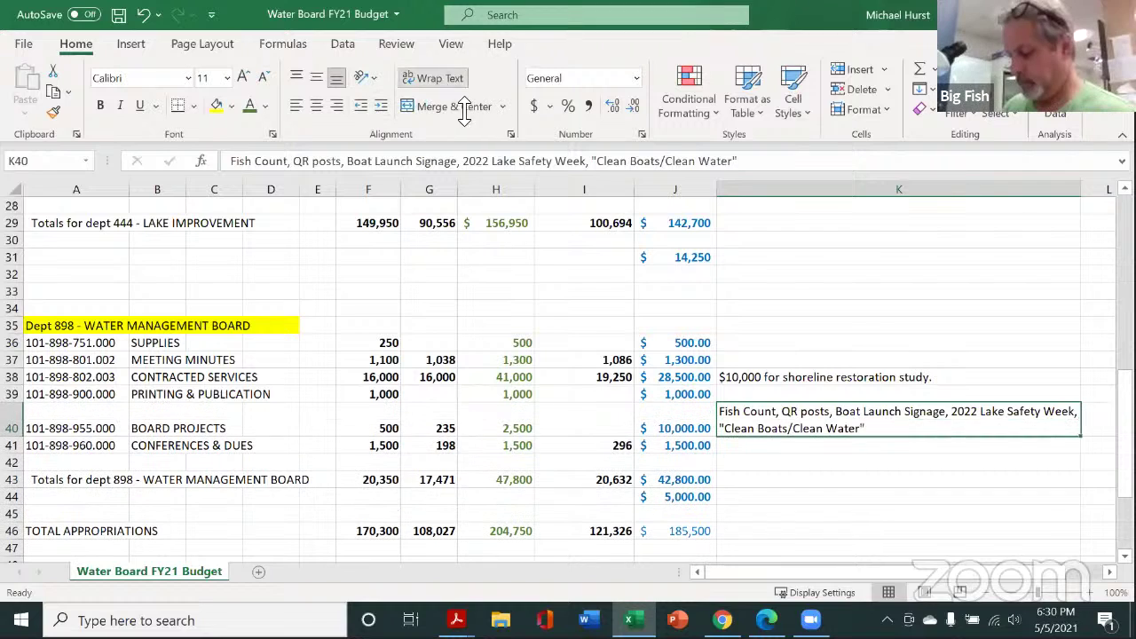
click(903, 529)
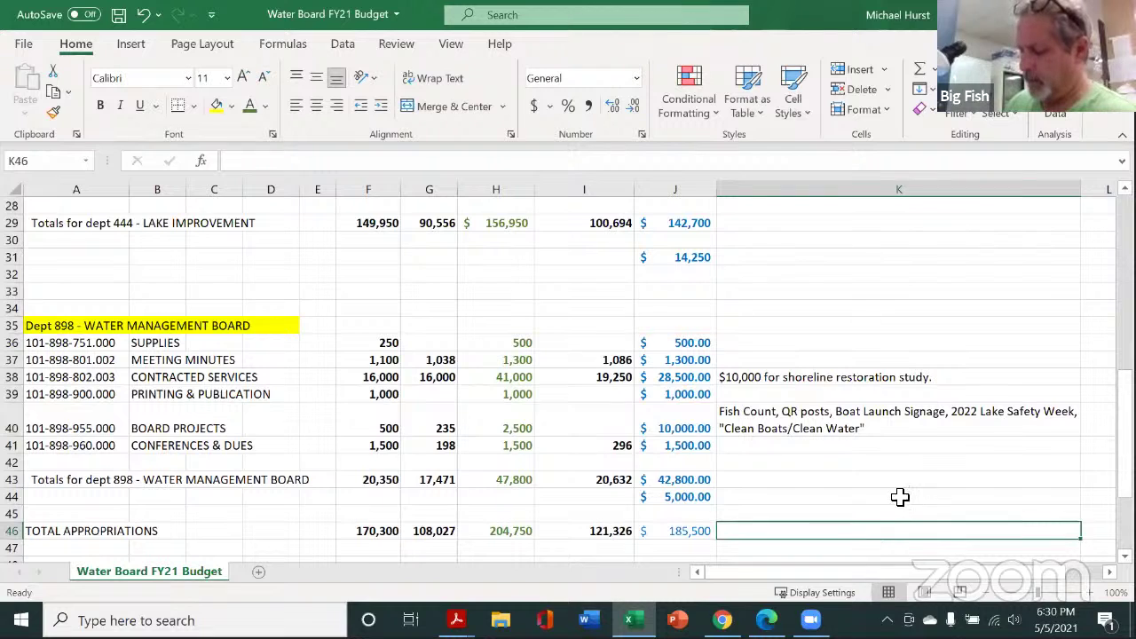
Step: Add "Grant match" to the end of the BOARD PROJECTS comment in K40
click(764, 423)
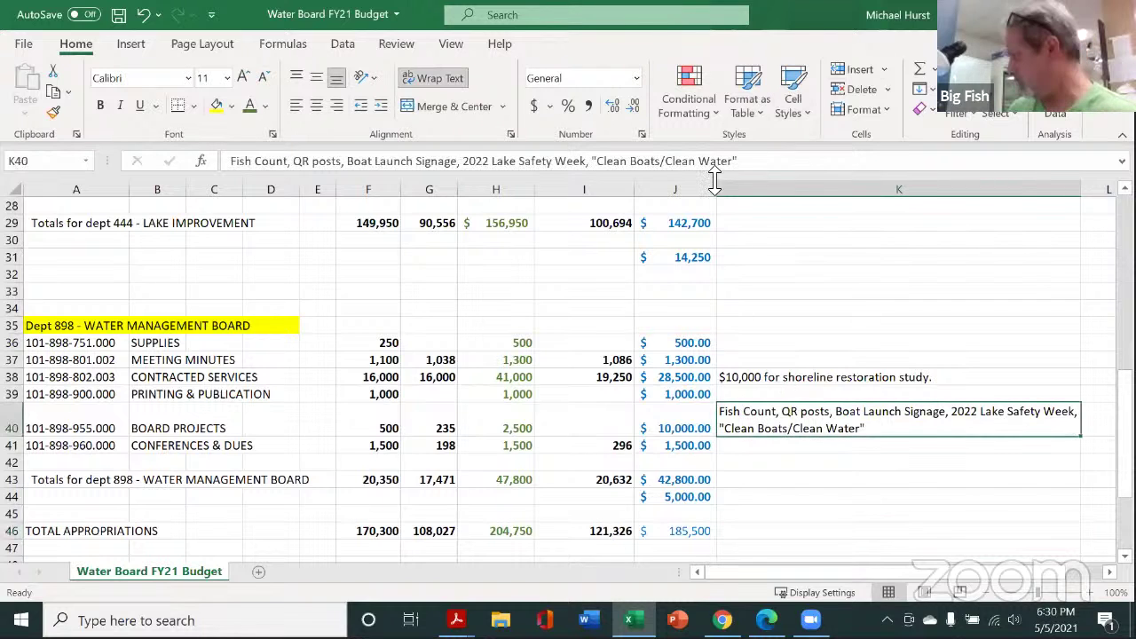
click(752, 161)
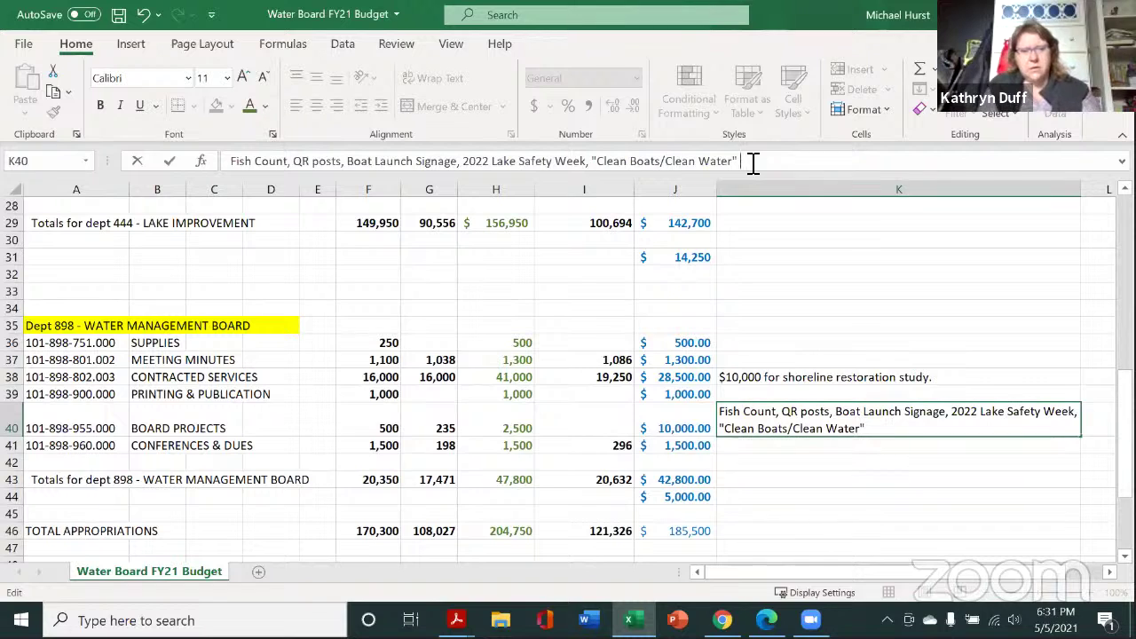
text(Grant)
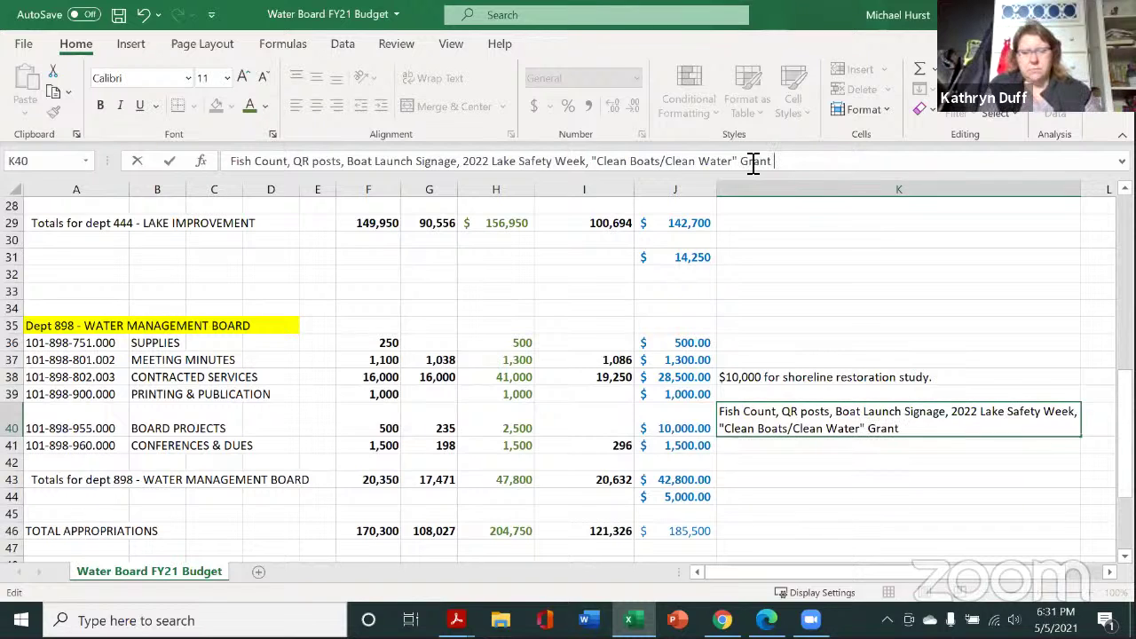
text( match)
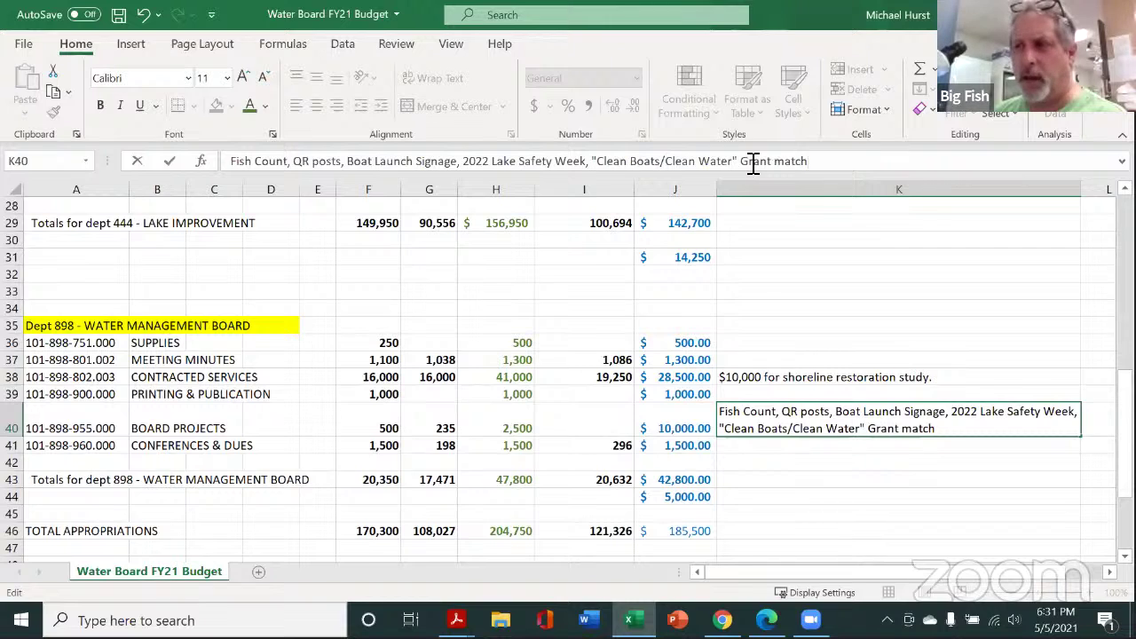
key(Return)
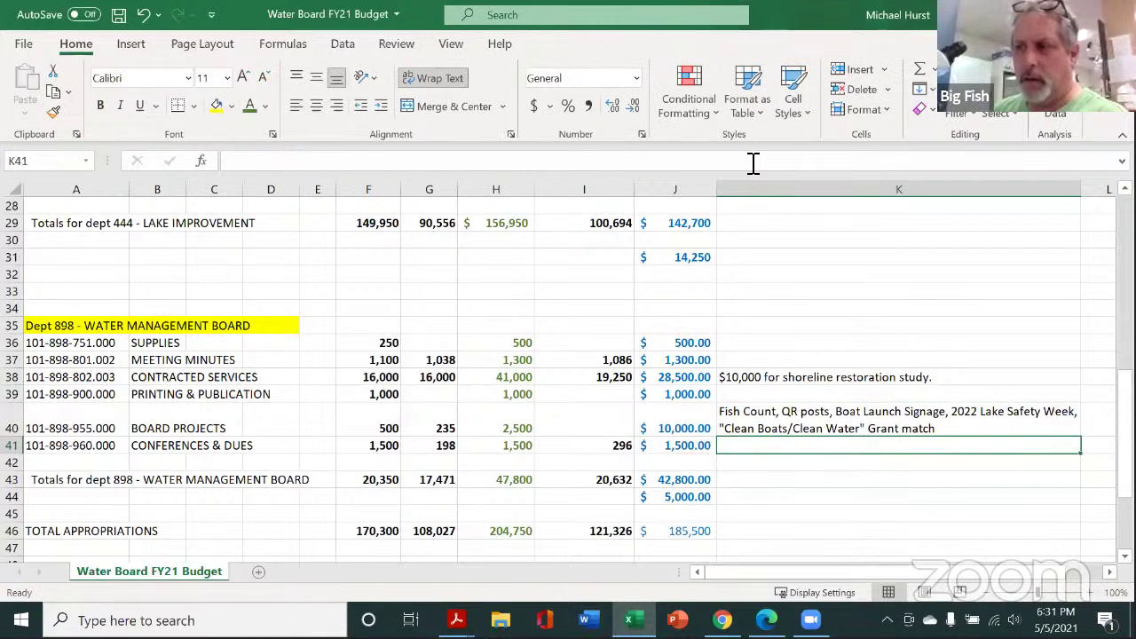
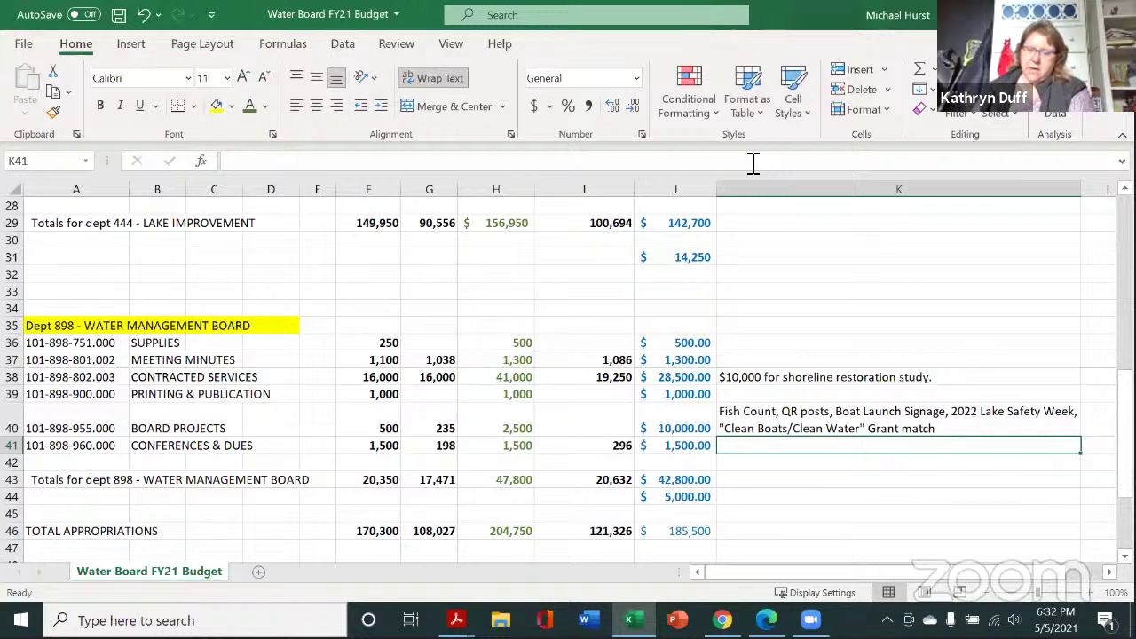
Step: Insert a blank row 44 between the Water Management Board totals and the difference amount
click(845, 429)
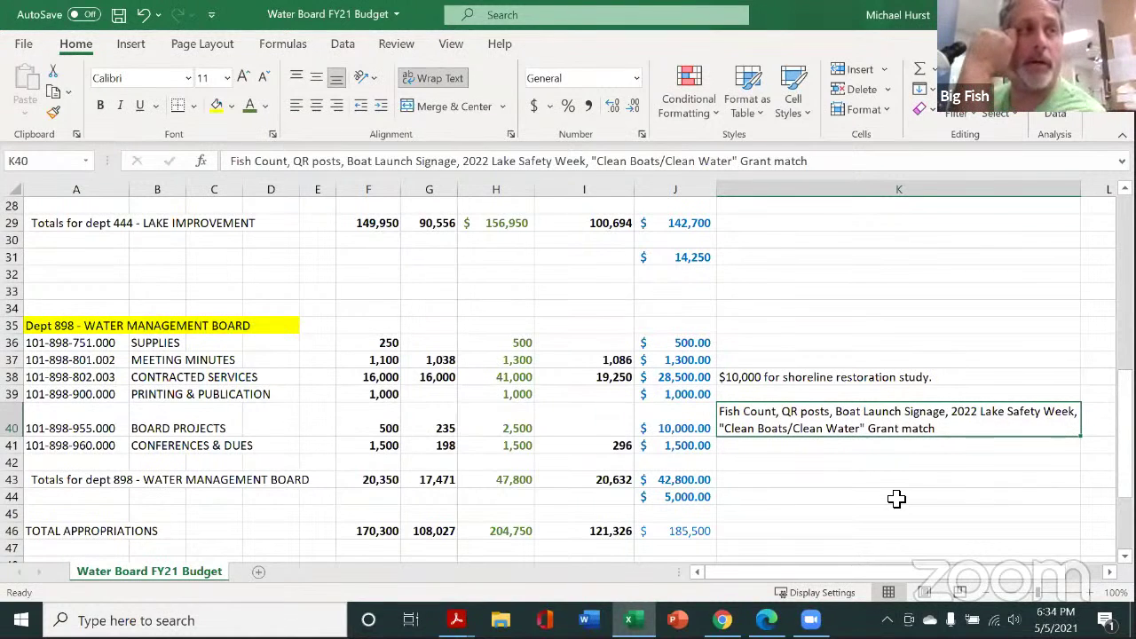
right_click(16, 503)
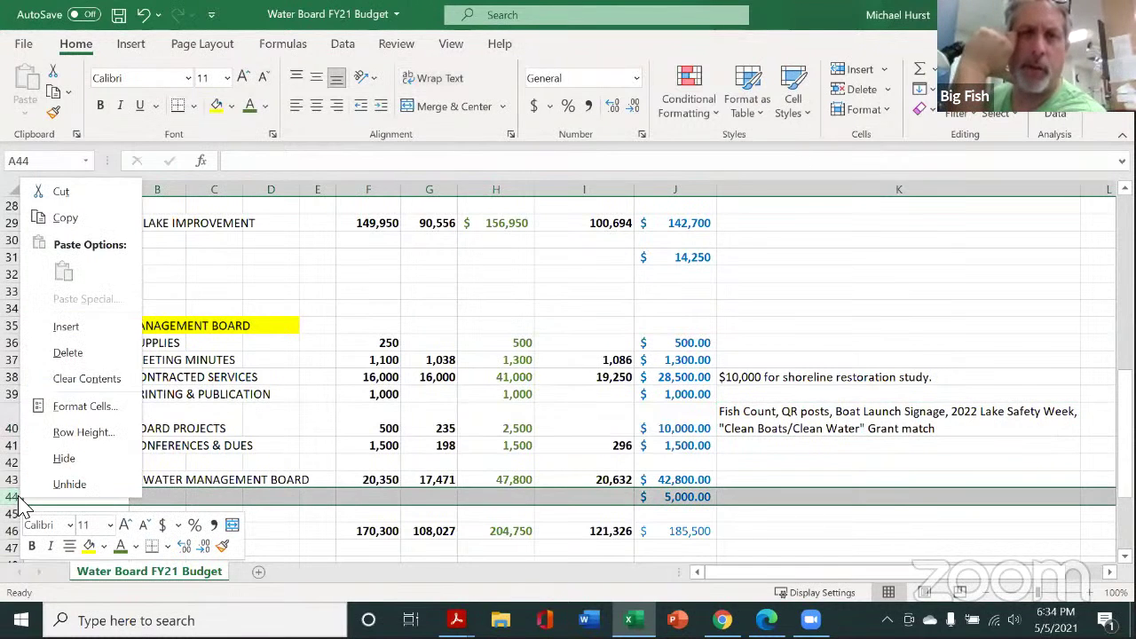
click(79, 326)
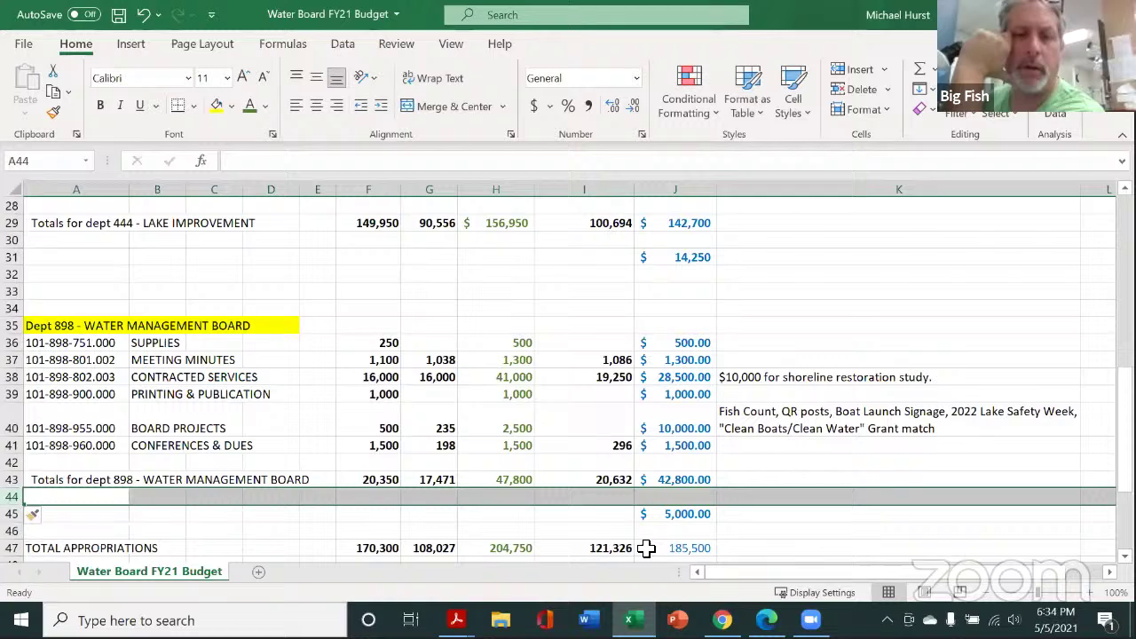
Step: Enter the label "Under 2021" in I45 beside the Water Management Board difference amount
click(609, 522)
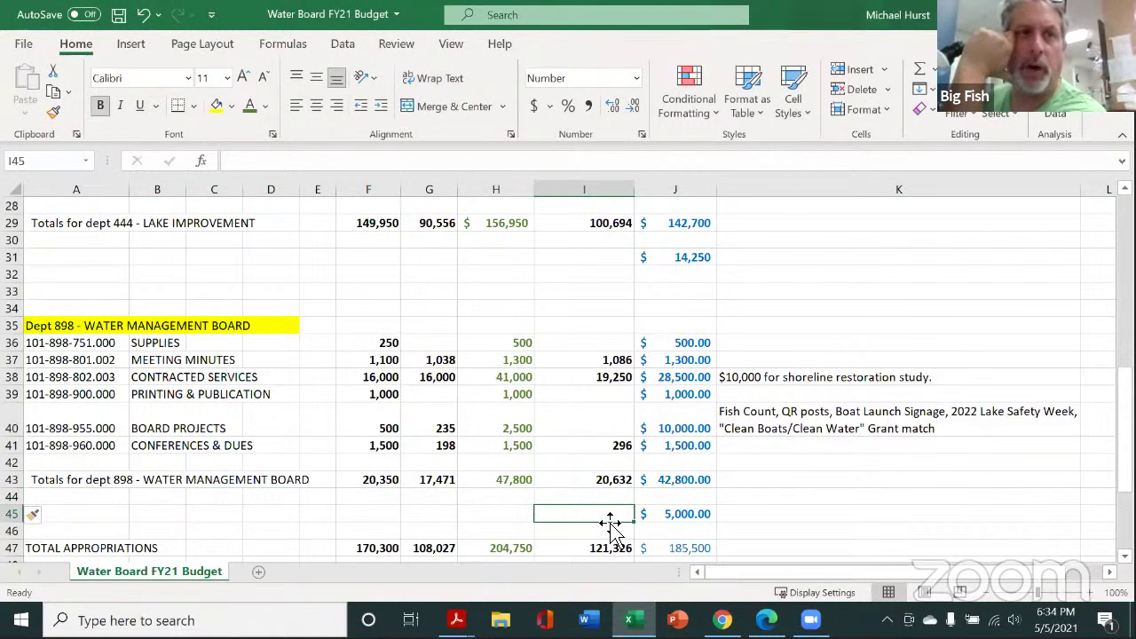
text(Under )
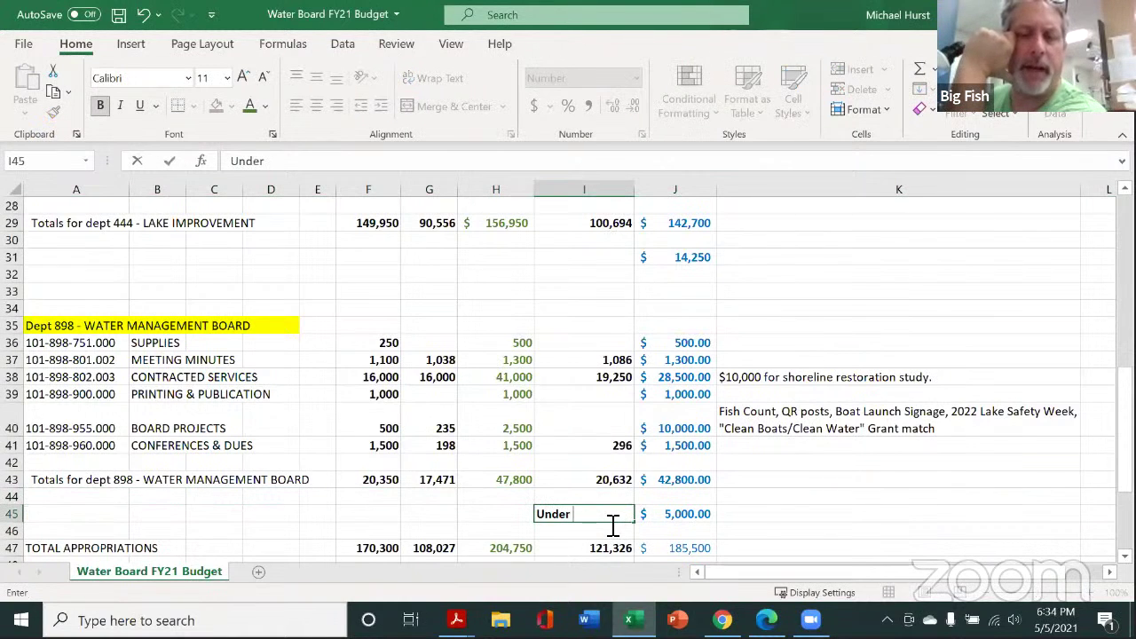
text(202)
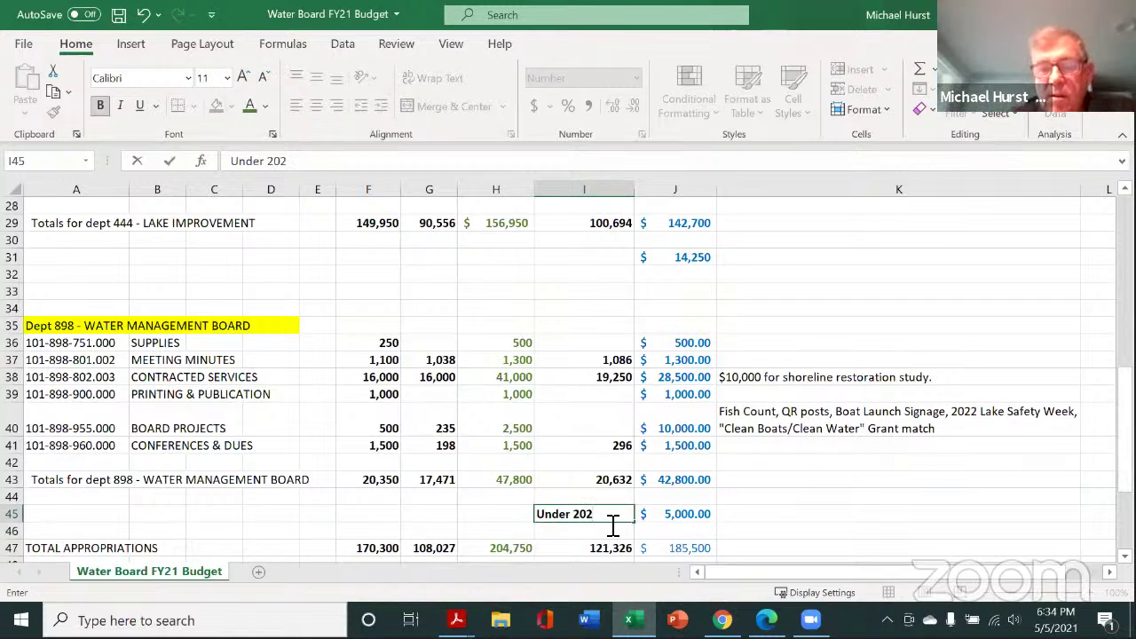
text(1)
click(826, 495)
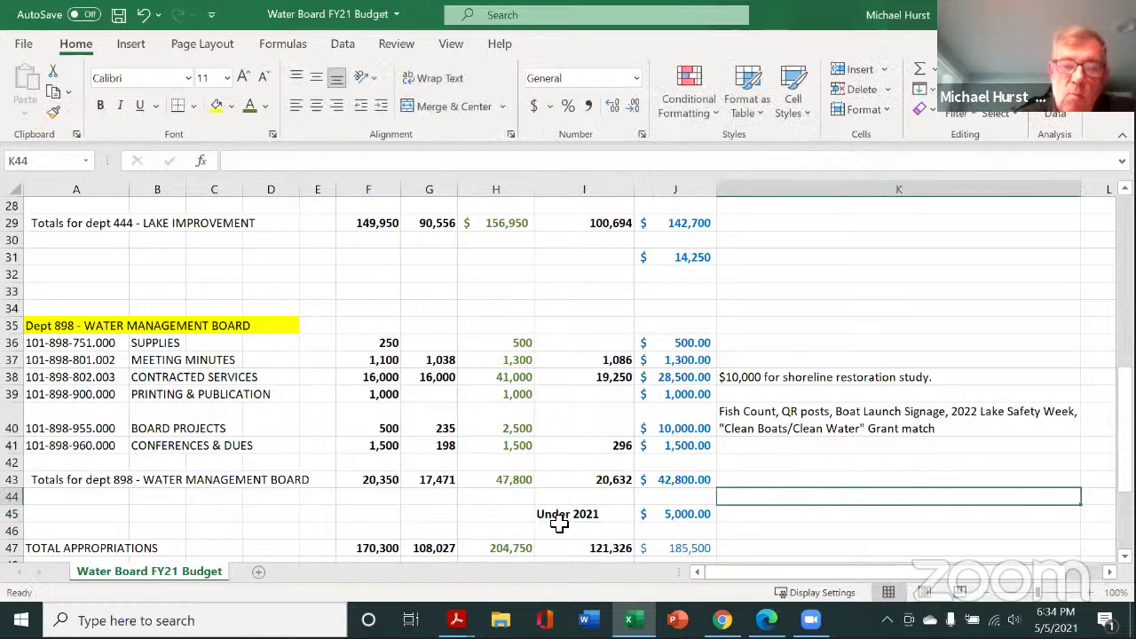
Step: Change the font colour of the Under 2021 label and its difference amount in I45:J45 to red
drag(621, 520, 680, 531)
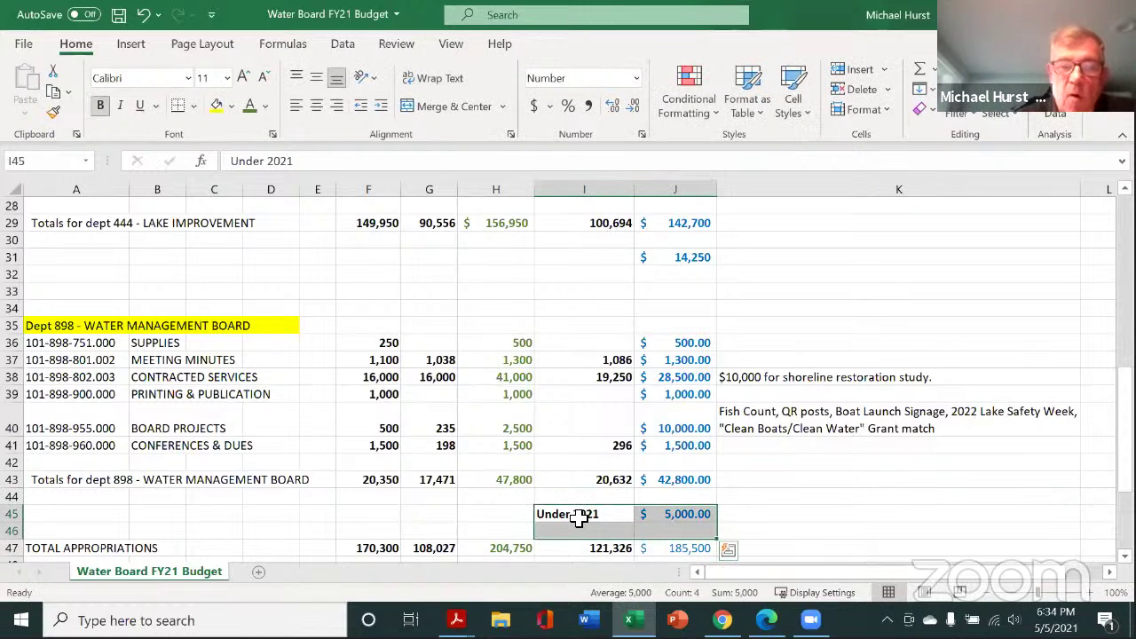
drag(586, 519, 692, 515)
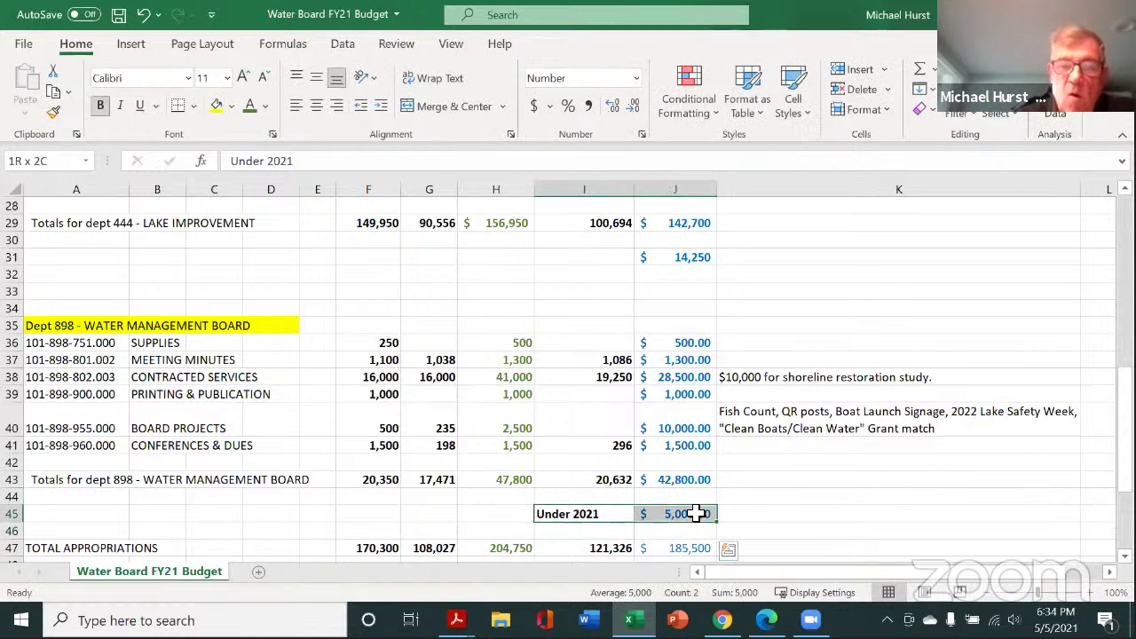
click(264, 106)
click(267, 300)
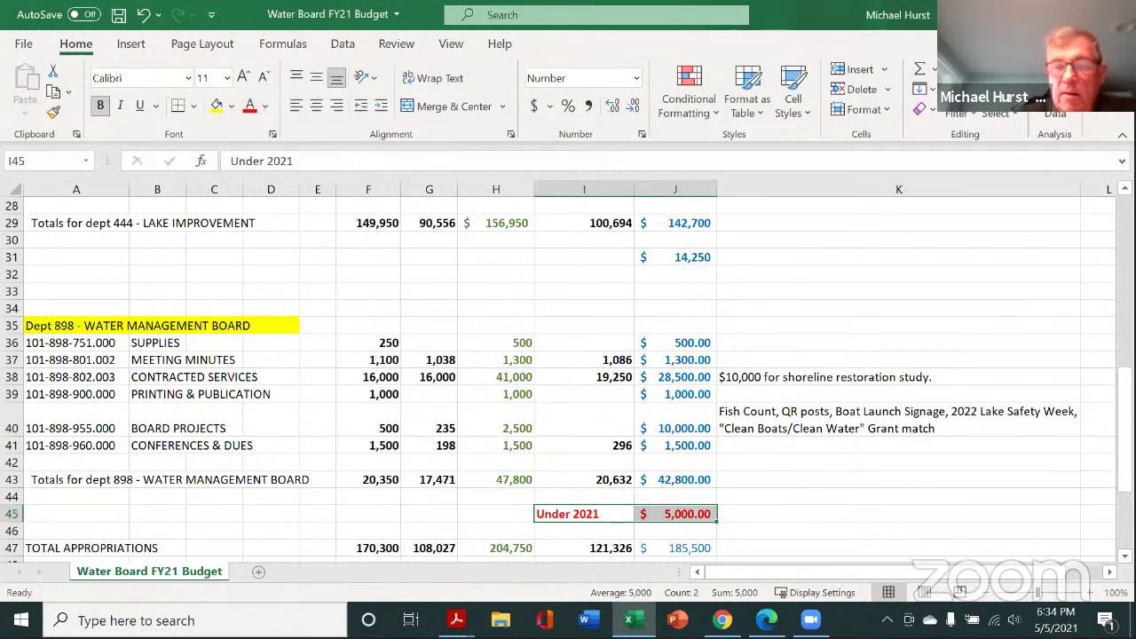
click(1100, 446)
scroll(897, 507, up, 6)
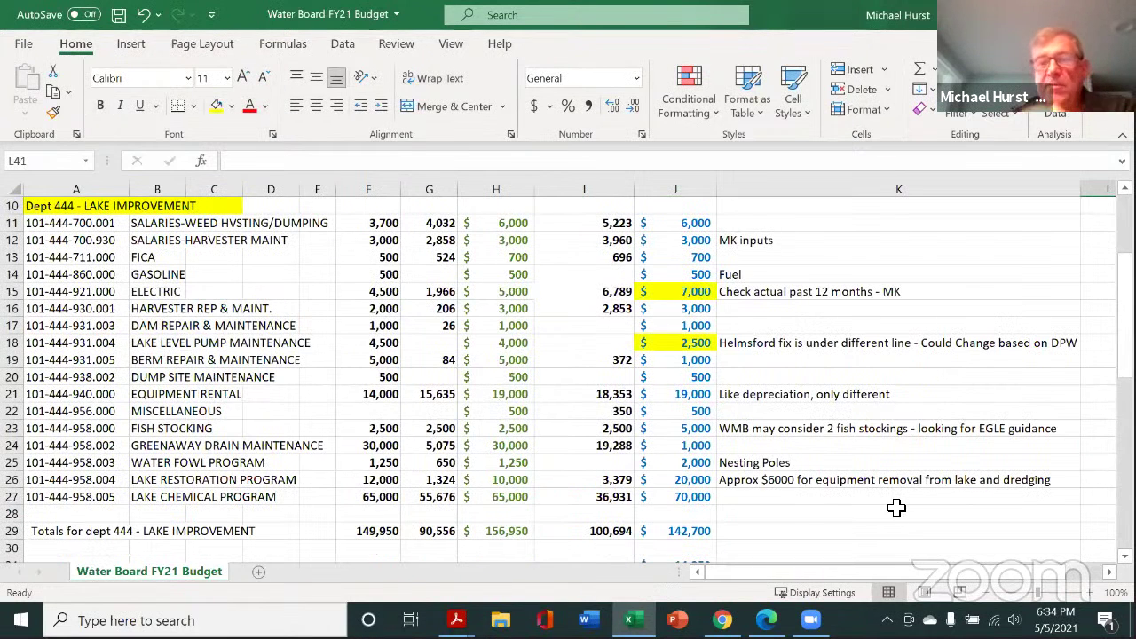
scroll(897, 507, down, 1)
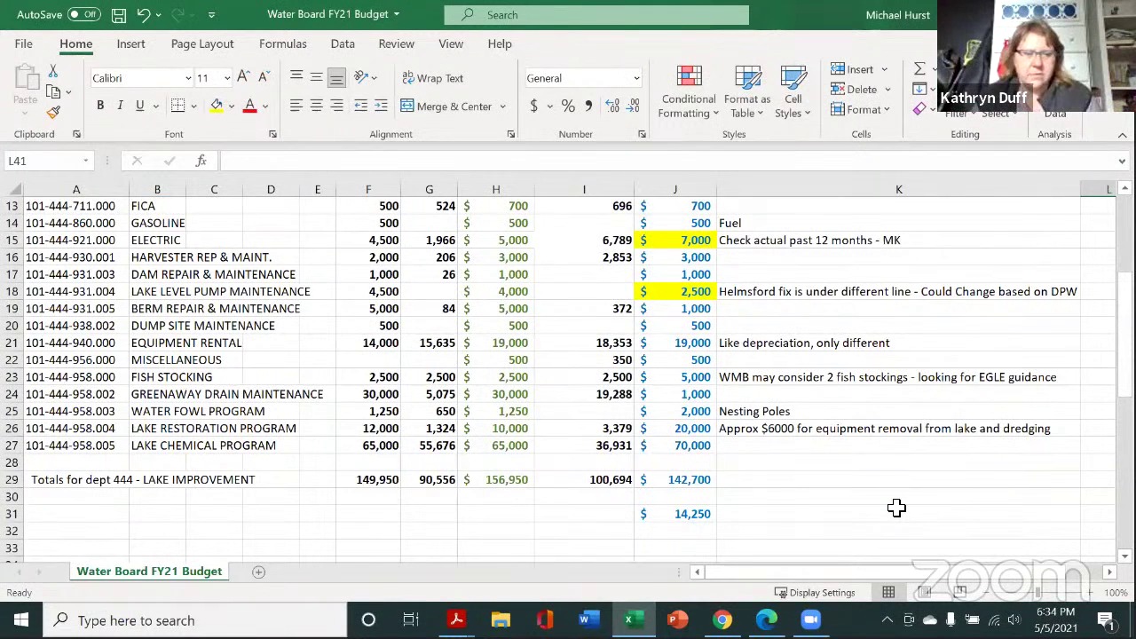
scroll(888, 505, down, 6)
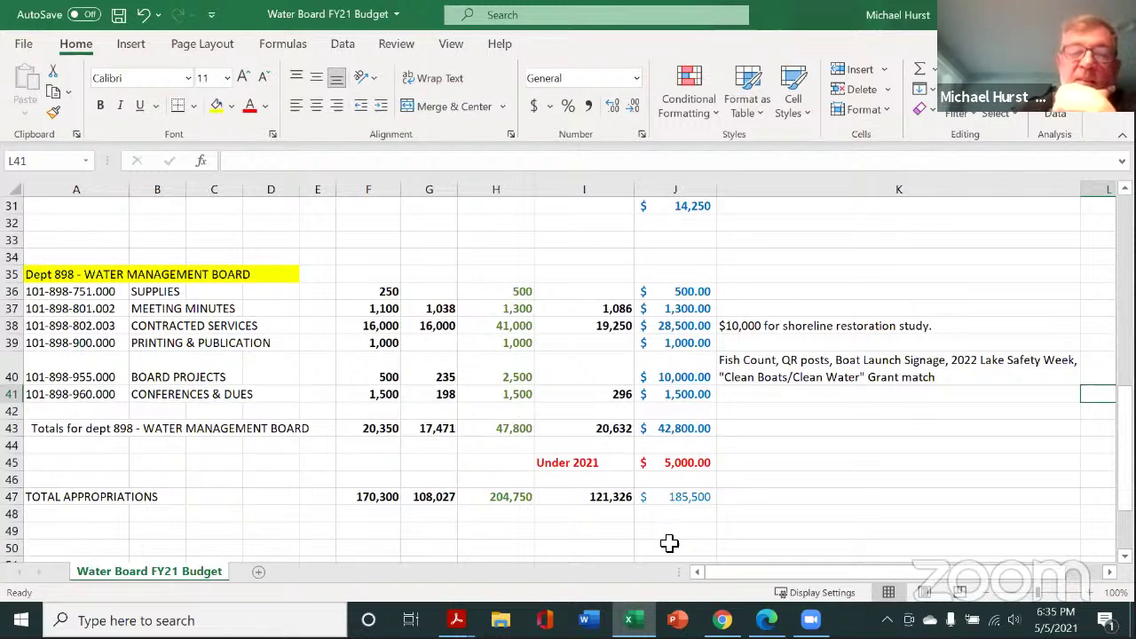
click(514, 499)
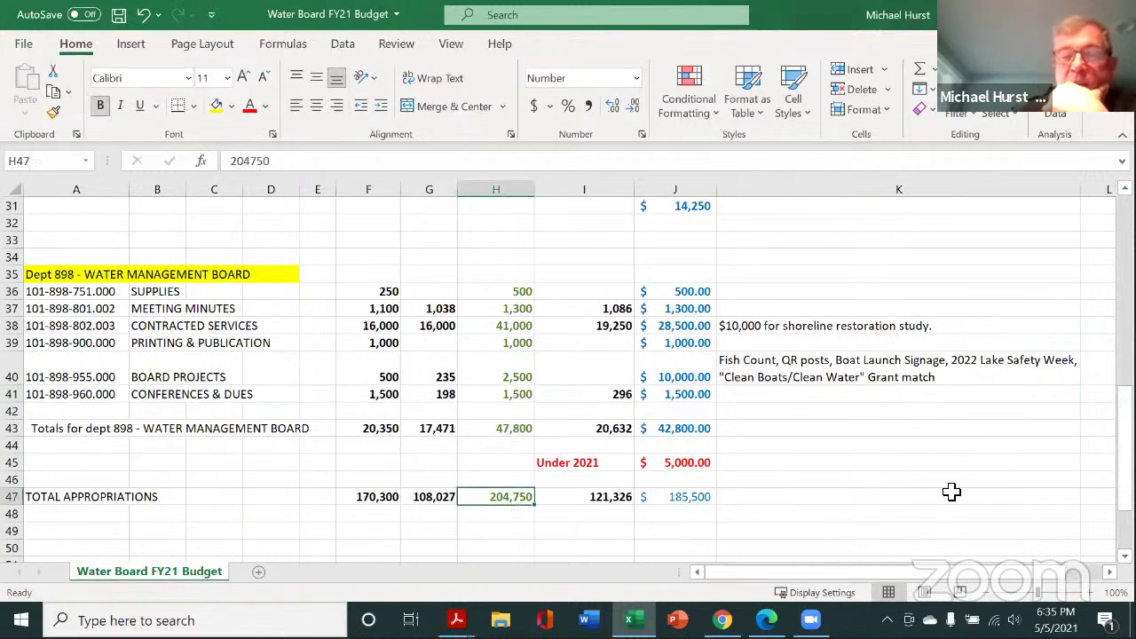
click(693, 536)
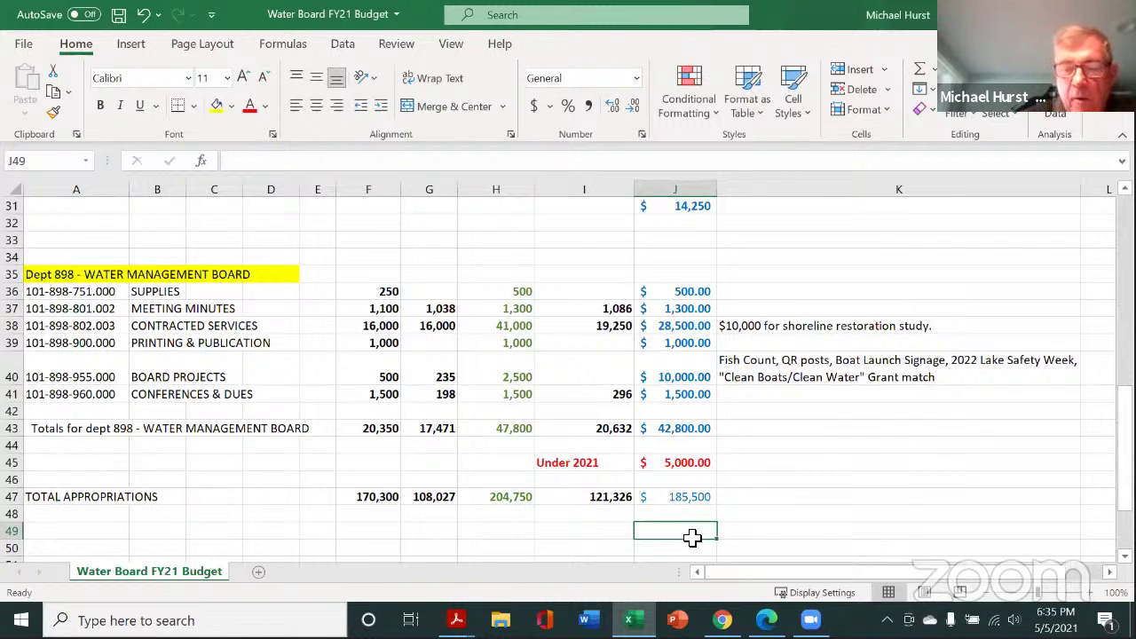
click(755, 499)
click(746, 516)
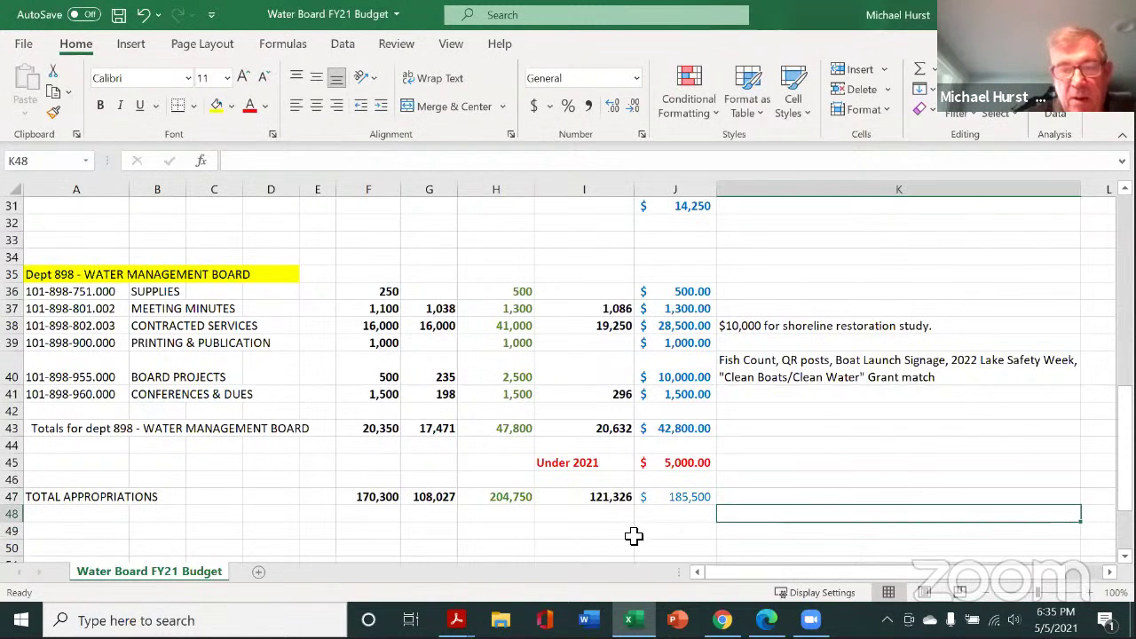
click(503, 536)
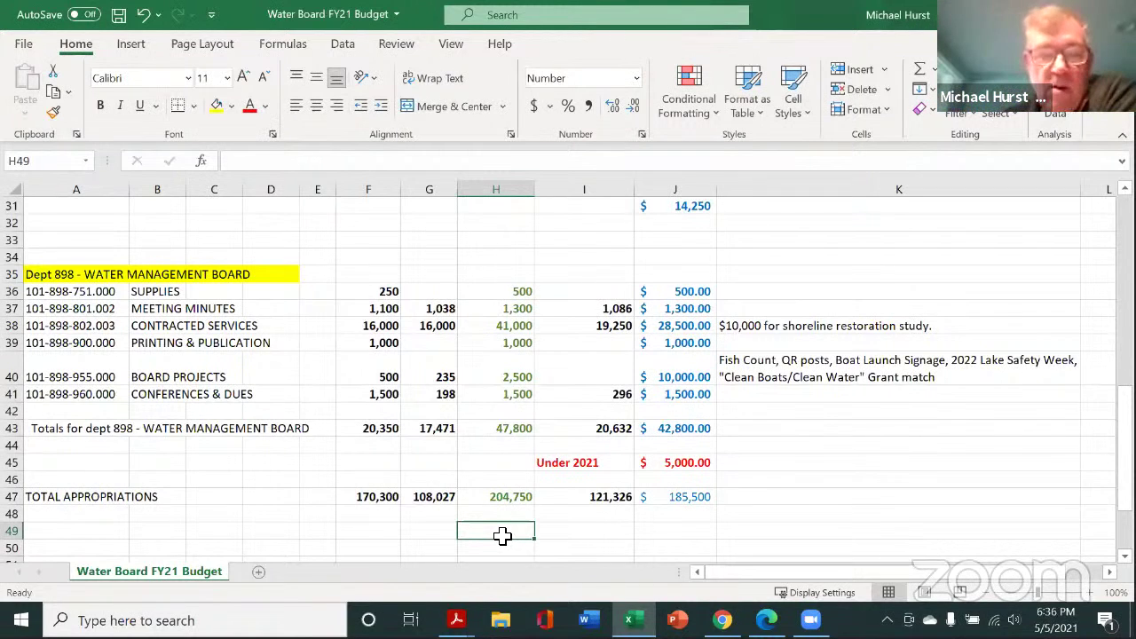
Step: Right-align the Under 2021 label in I45 beside the Water Management Board difference amount
scroll(698, 447, up, 4)
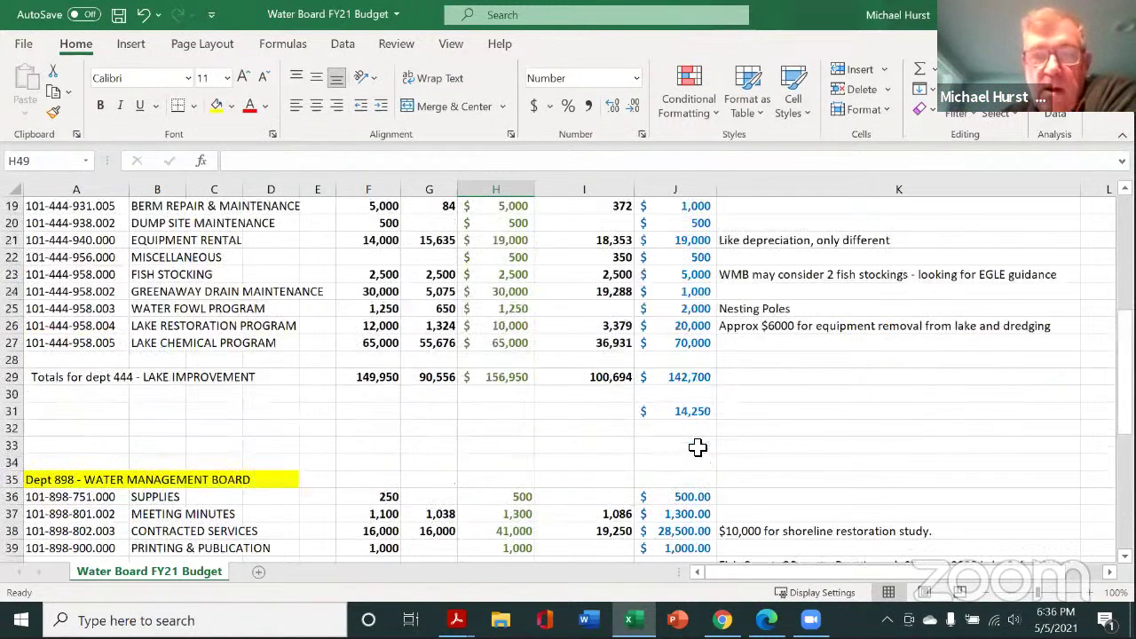
scroll(698, 446, down, 2)
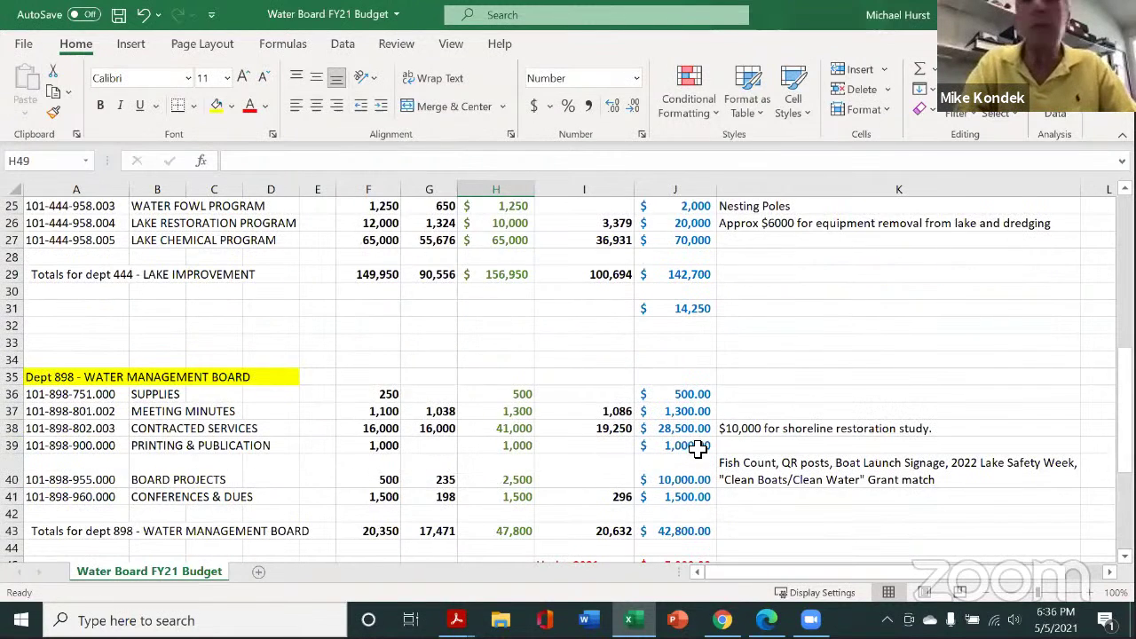
scroll(692, 458, down, 2)
click(598, 464)
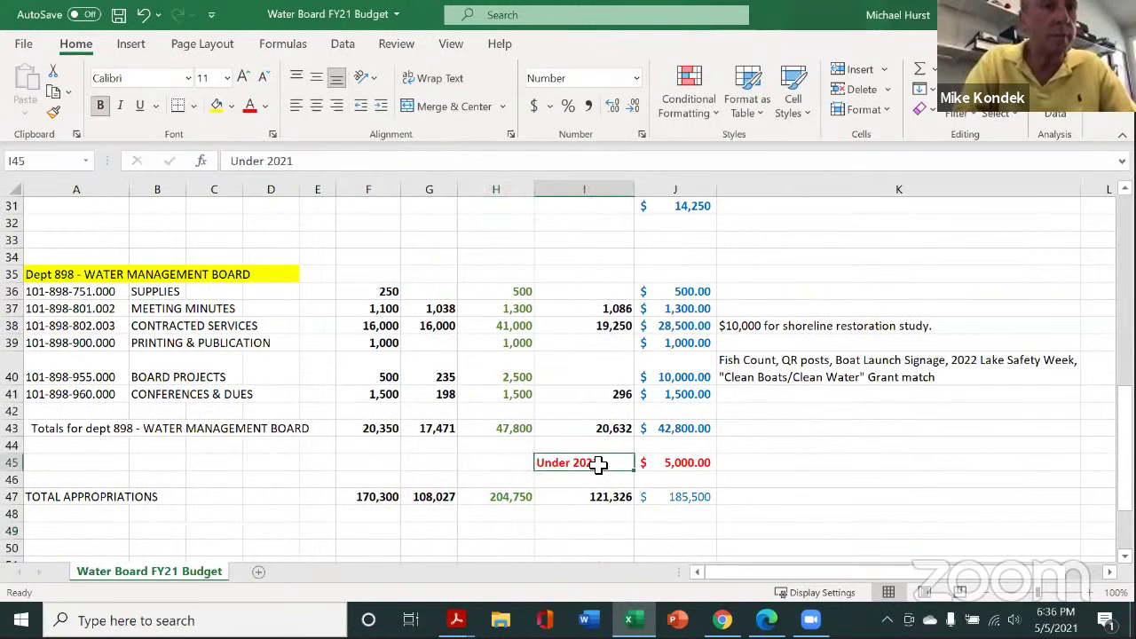
click(338, 115)
Step: Enter the label "Under" in I31 beside the Lake Improvement difference amount
scroll(966, 550, up, 2)
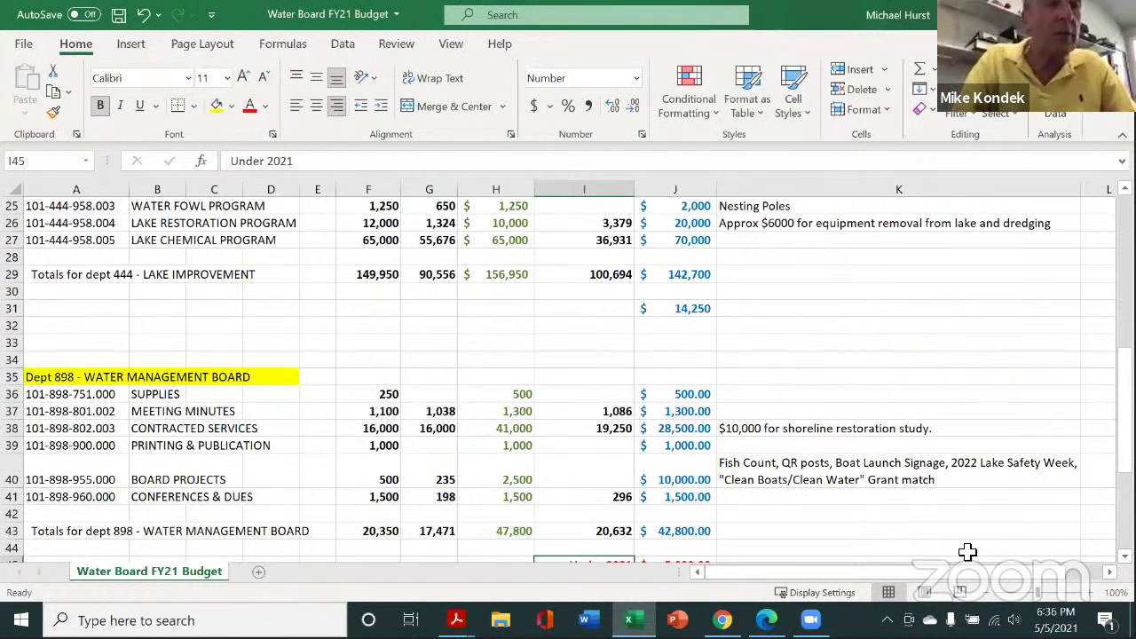
scroll(967, 553, up, 2)
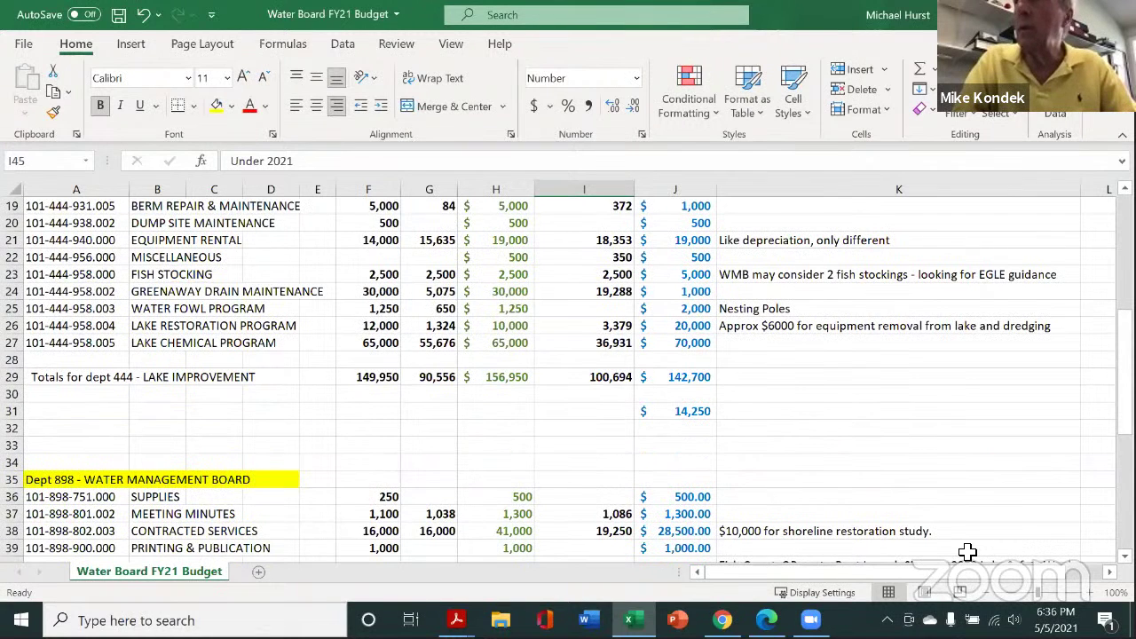
click(762, 379)
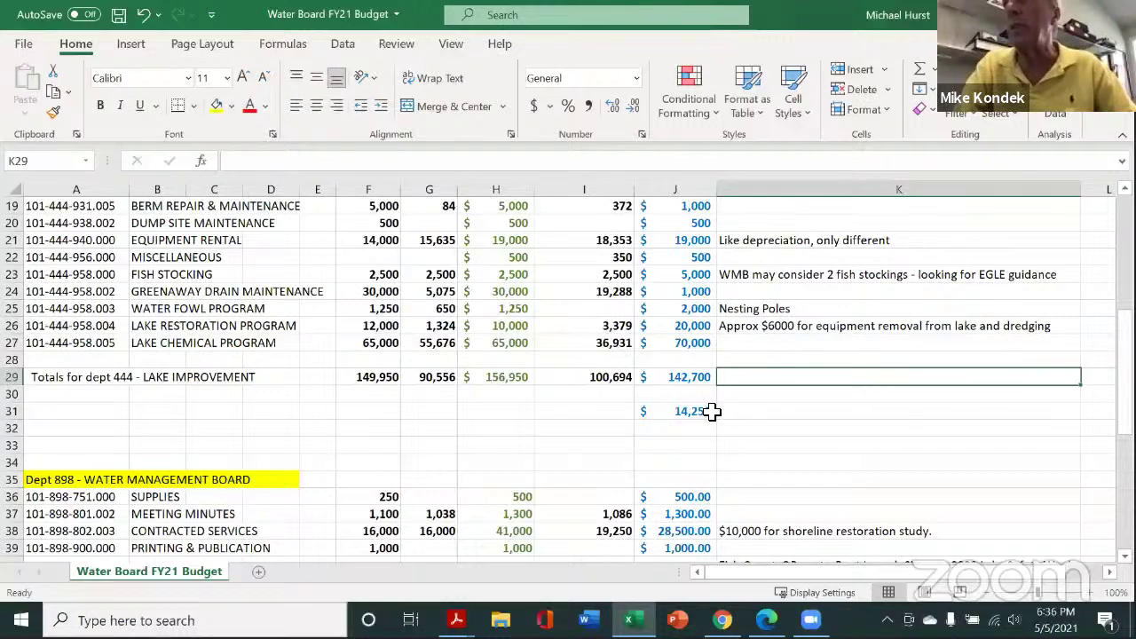
click(712, 412)
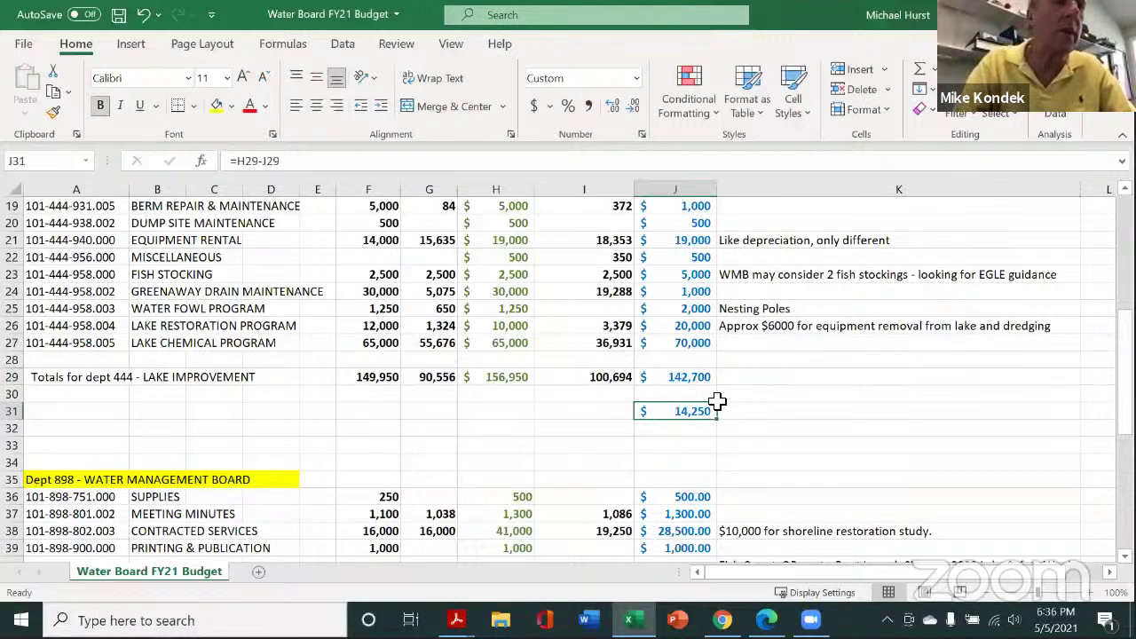
click(569, 413)
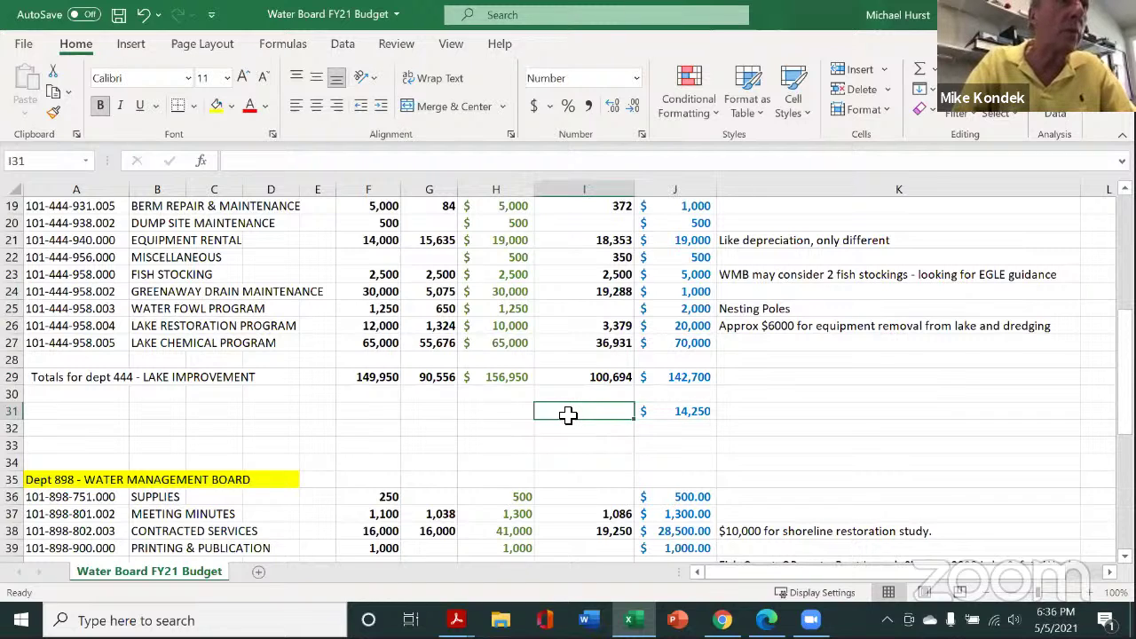
text(Un)
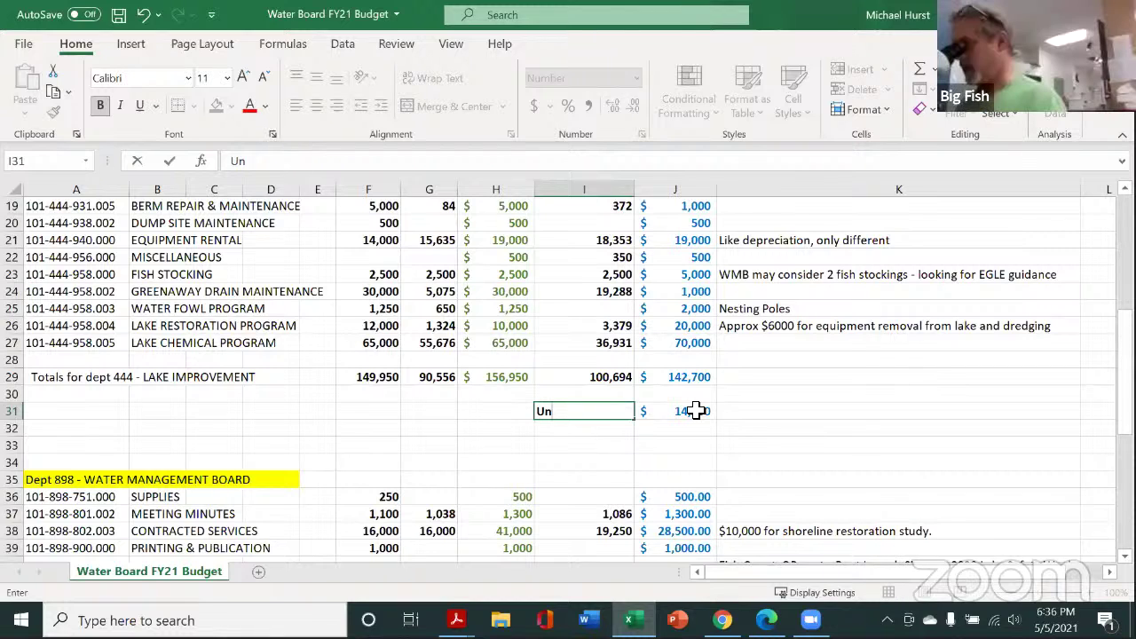
text(der)
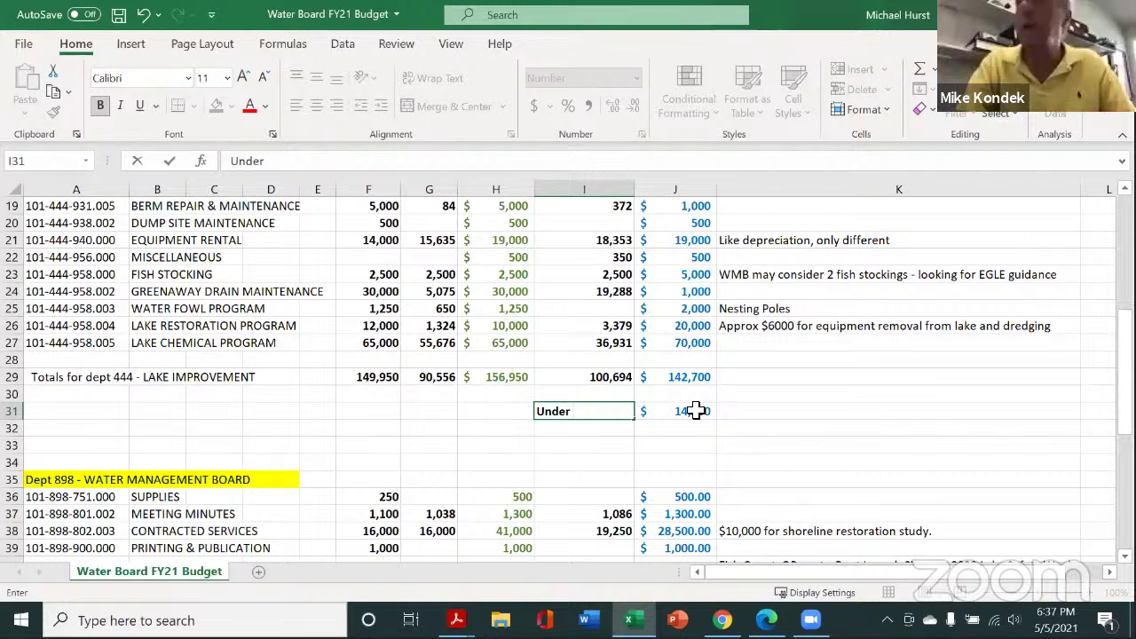
click(586, 446)
Step: Add "2020" to the label in I31 so that it reads "Under 2020"
click(584, 414)
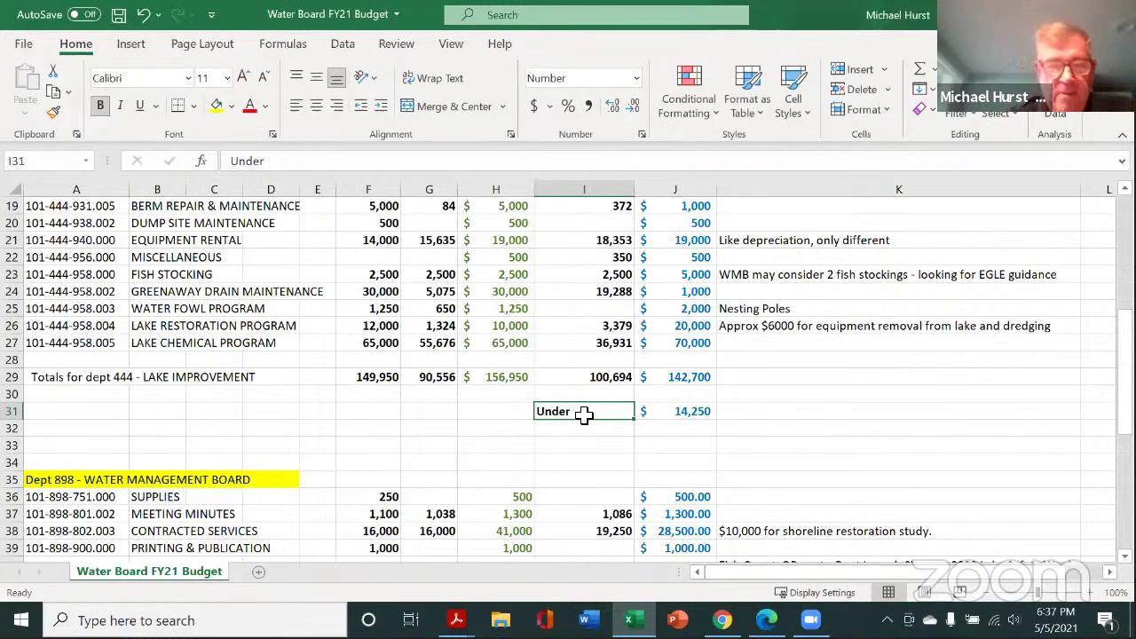
click(280, 168)
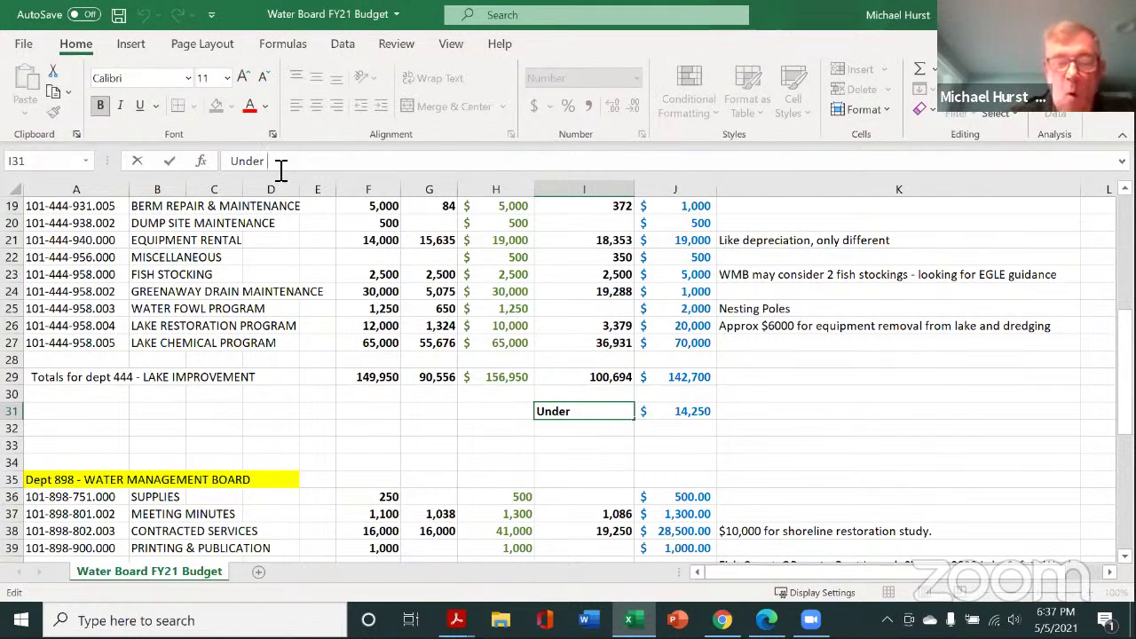
click(585, 413)
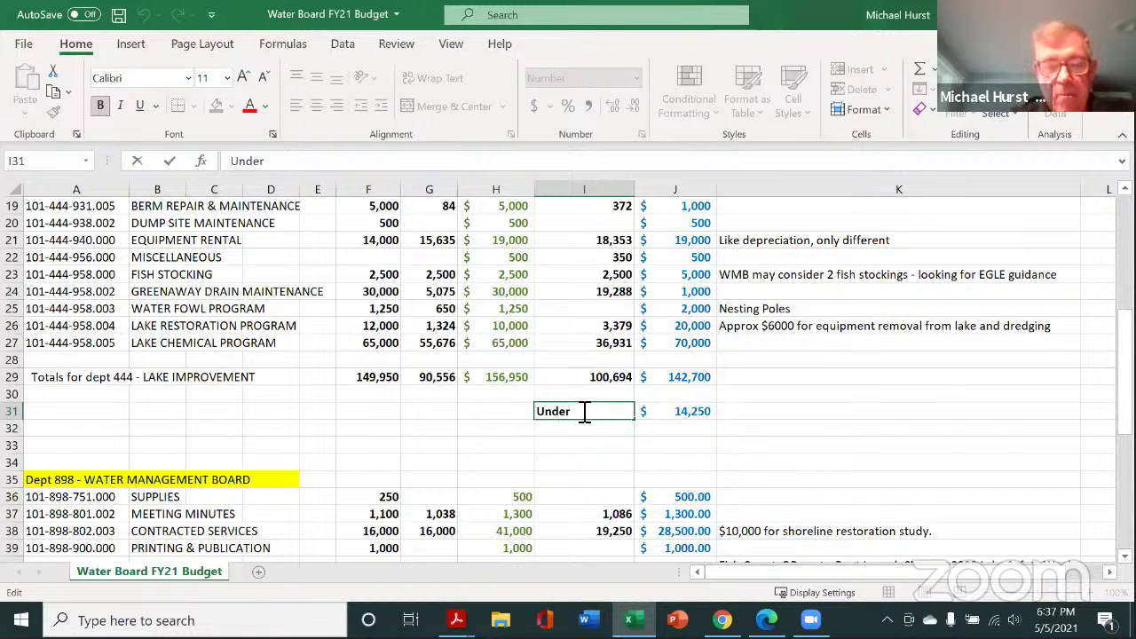
text(2020)
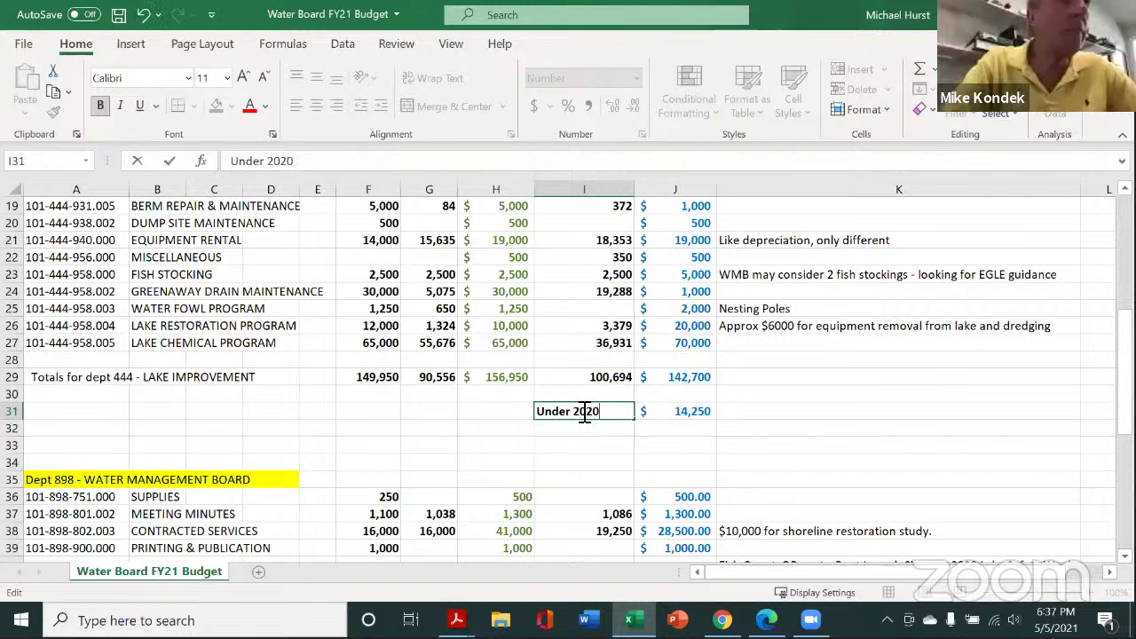
click(822, 479)
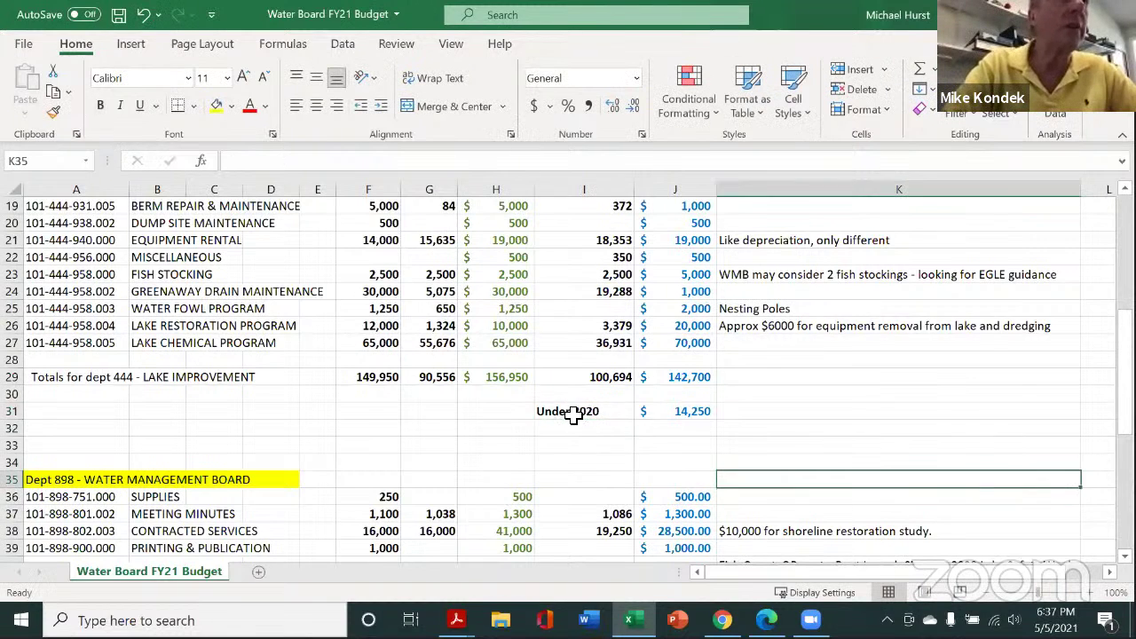
Step: Change the font colour of the Under 2020 label and its difference amount in I31:J31 to red
click(593, 412)
drag(593, 412, 680, 414)
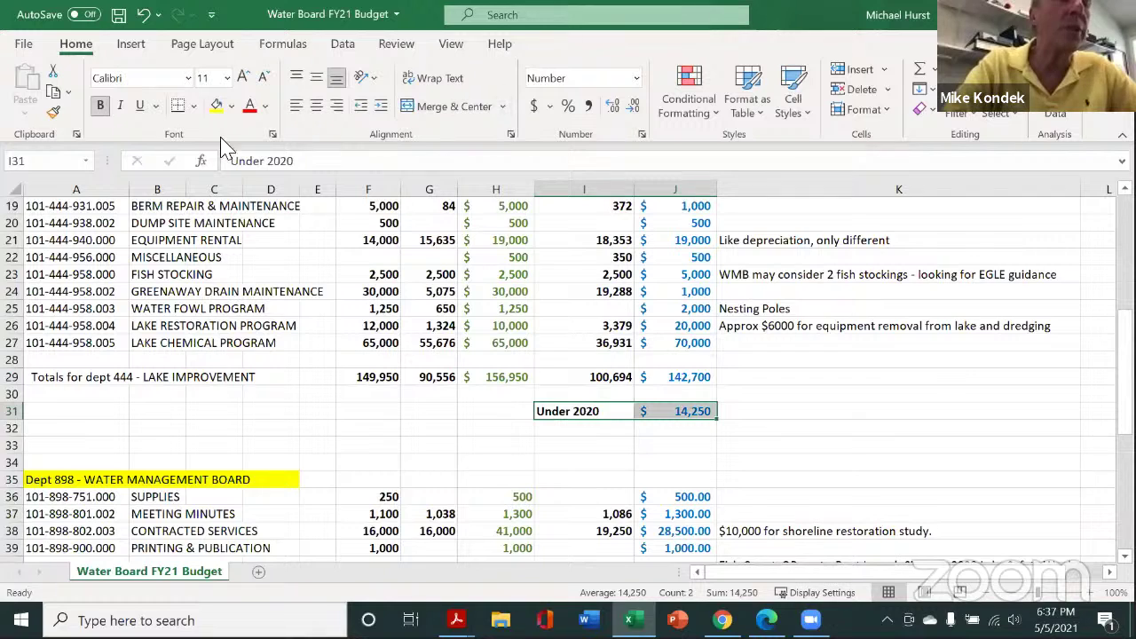
click(253, 112)
click(724, 428)
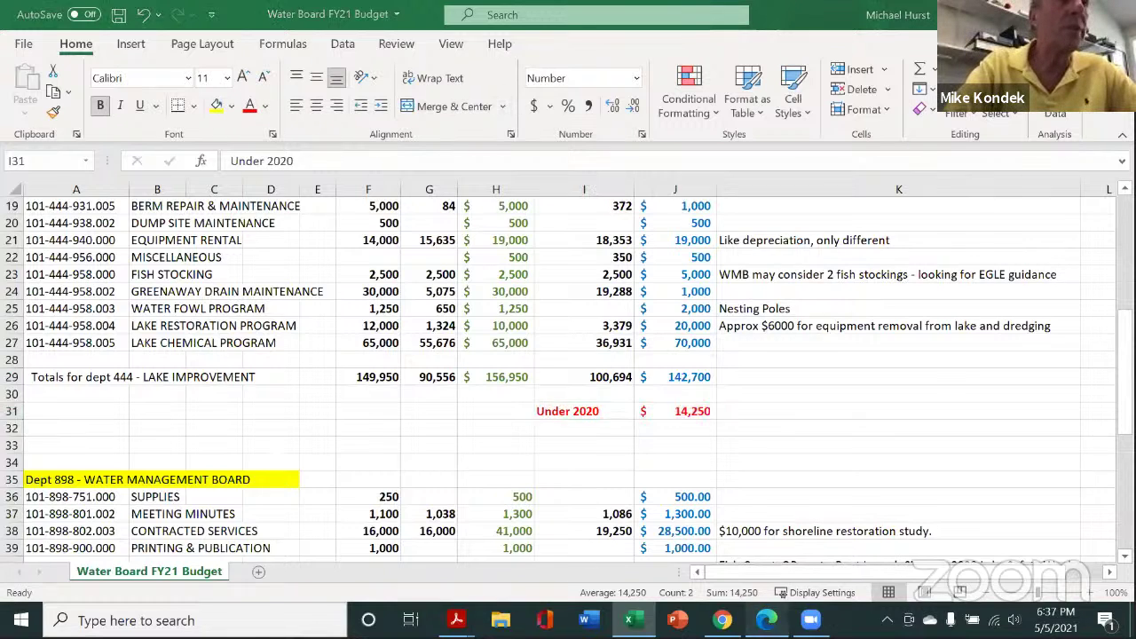
Step: Return to the Excel budget workbook and show the Water Management Board amounts in J36:J47 without decimal places
mouse_move(810, 620)
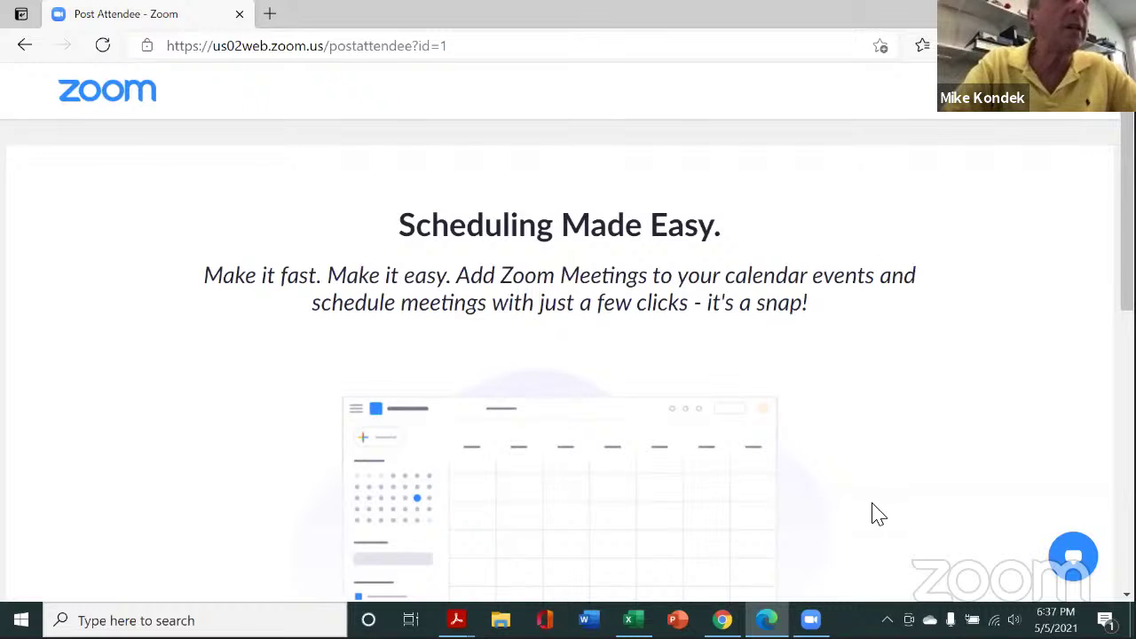
click(630, 620)
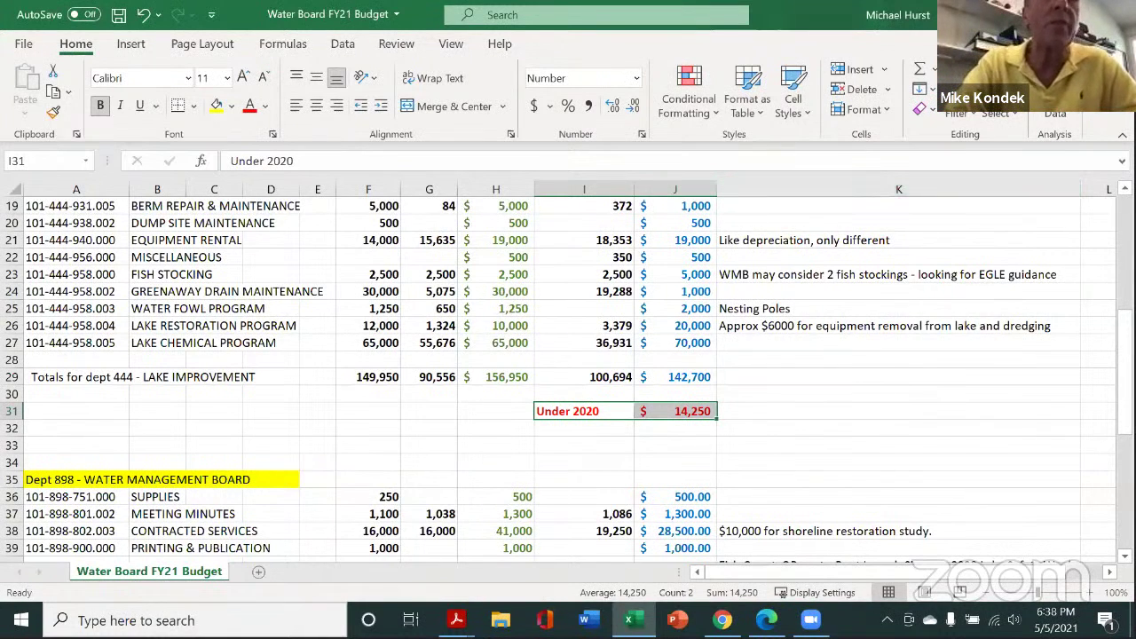
drag(680, 497, 686, 527)
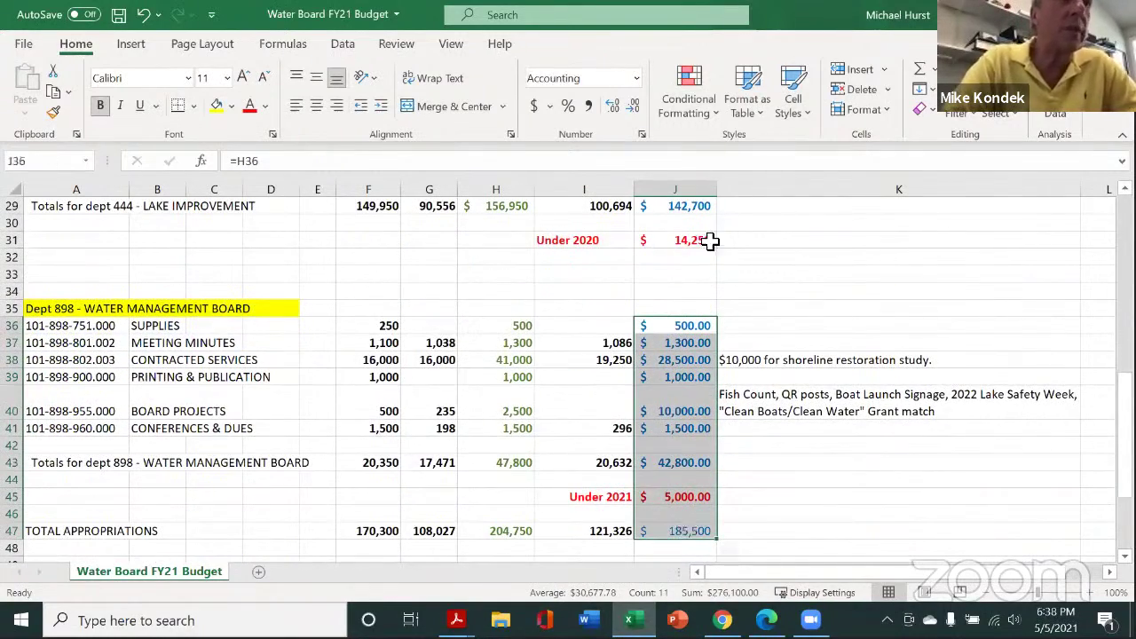
click(634, 106)
click(634, 105)
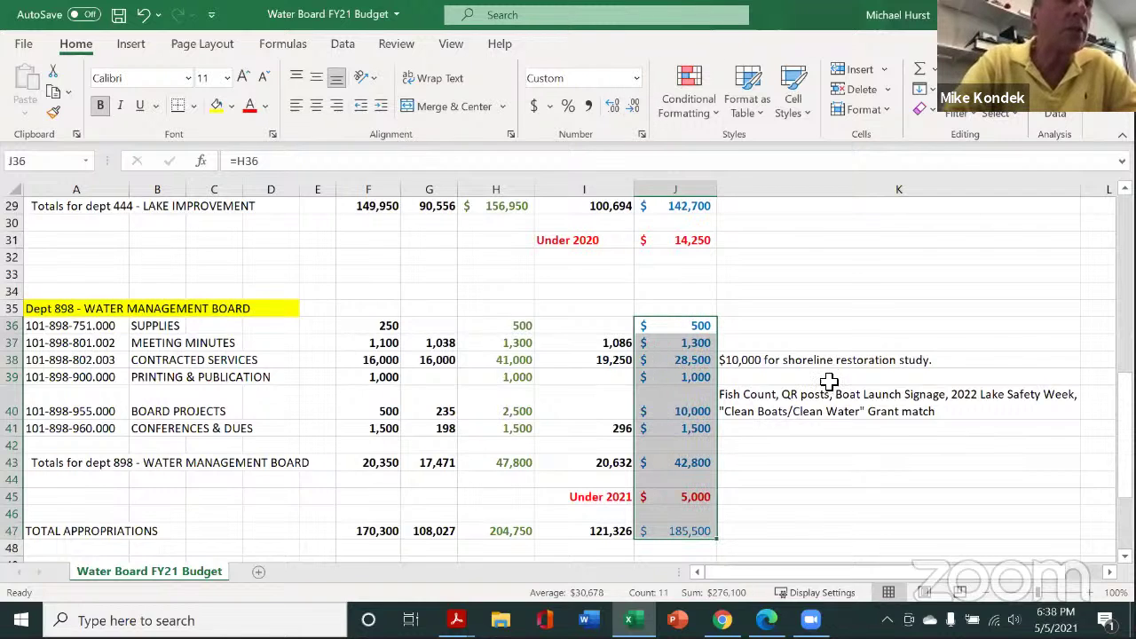
click(857, 547)
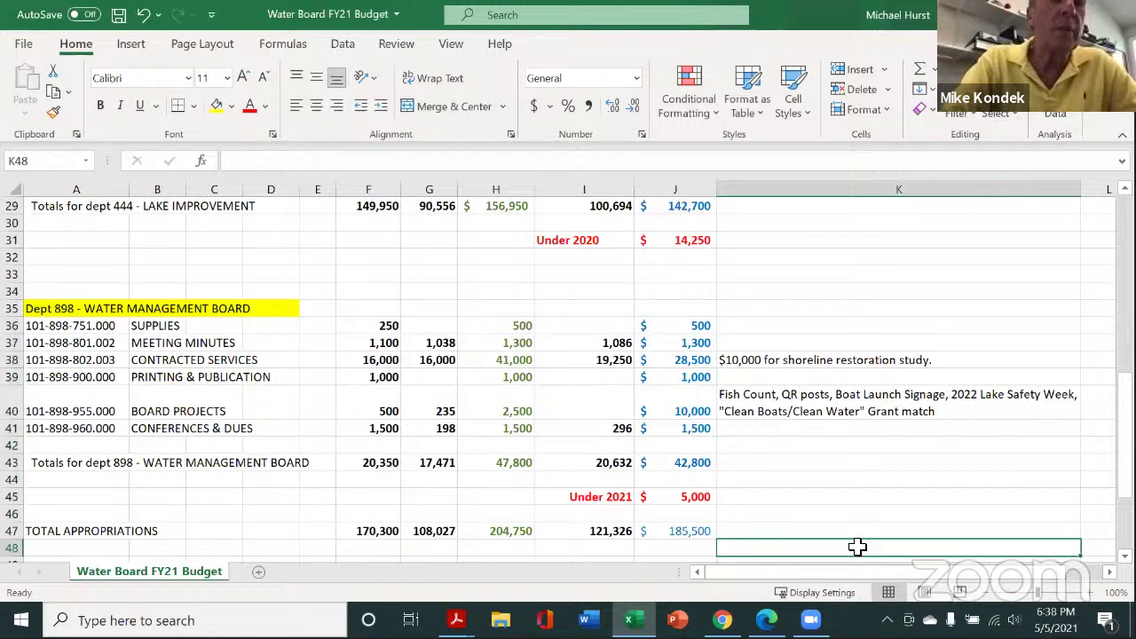
Step: Give the TOTAL APPROPRIATIONS amount in J47 a blue theme font colour and make it bold
click(673, 531)
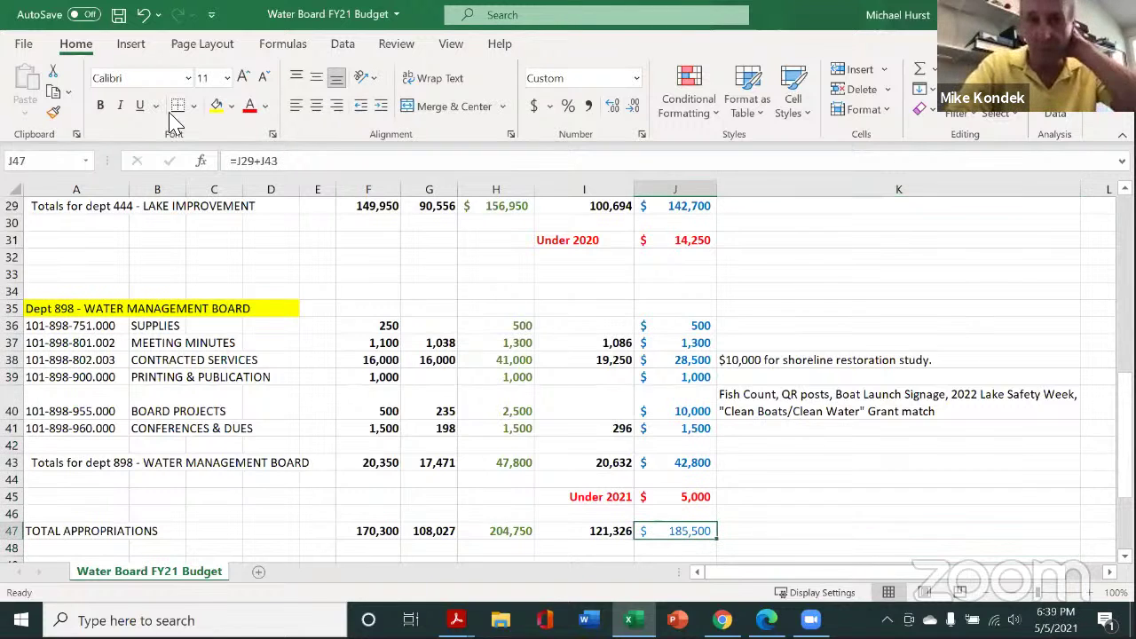
click(265, 106)
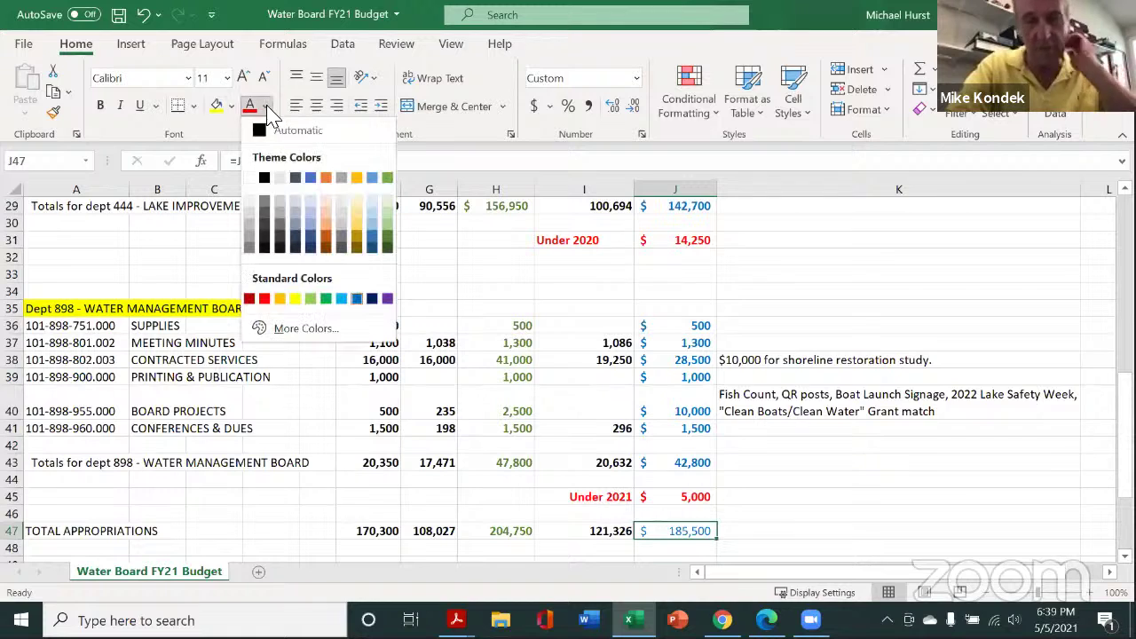
click(315, 178)
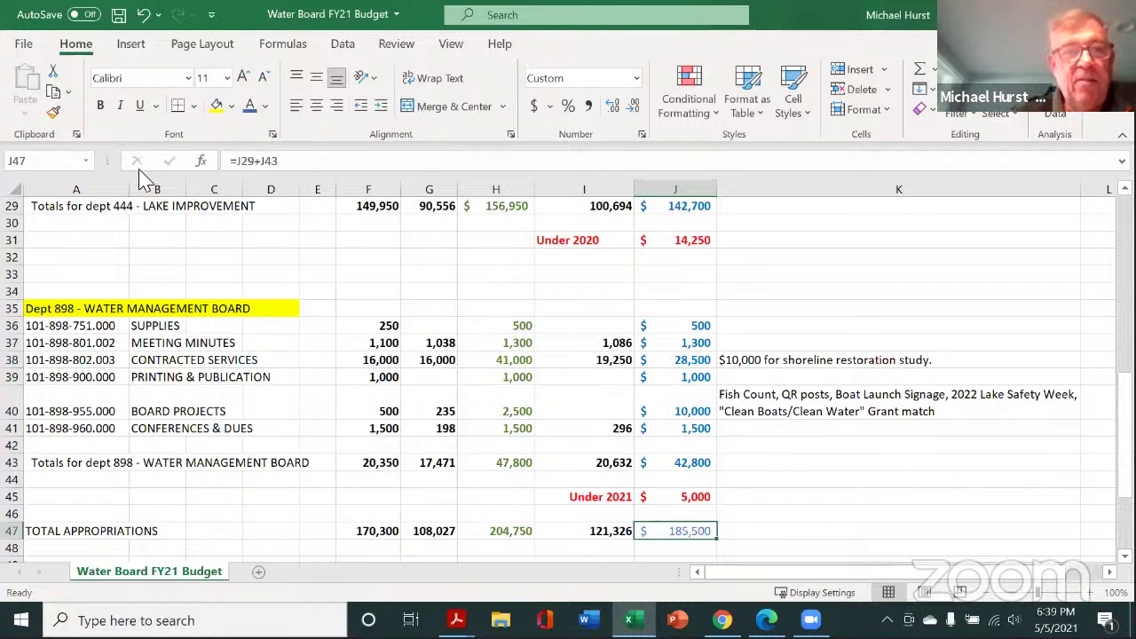
click(101, 107)
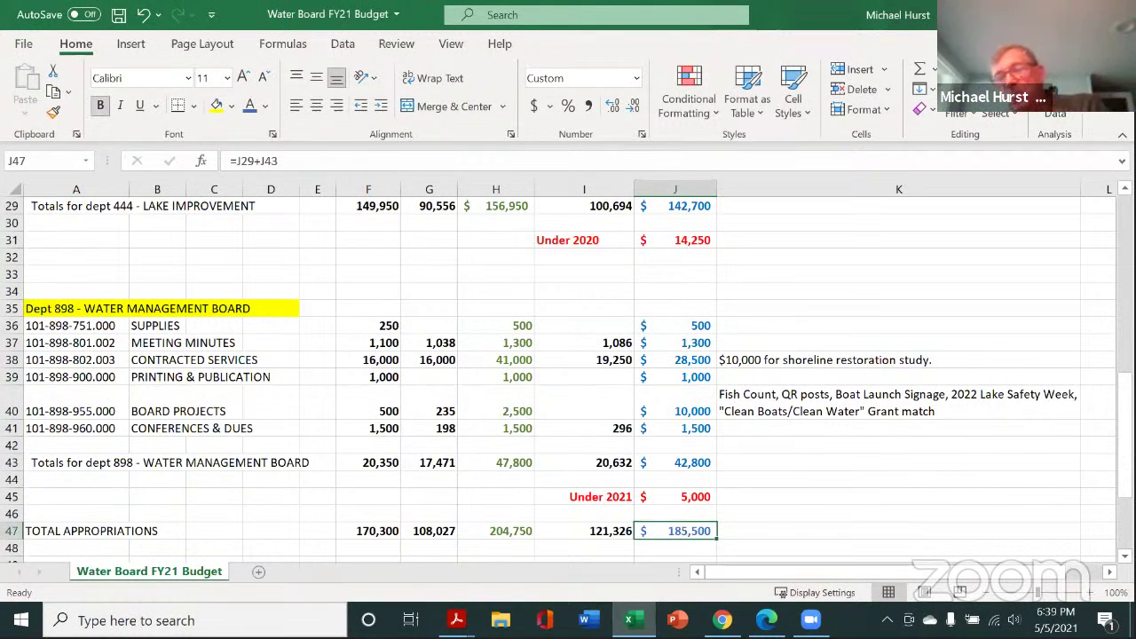